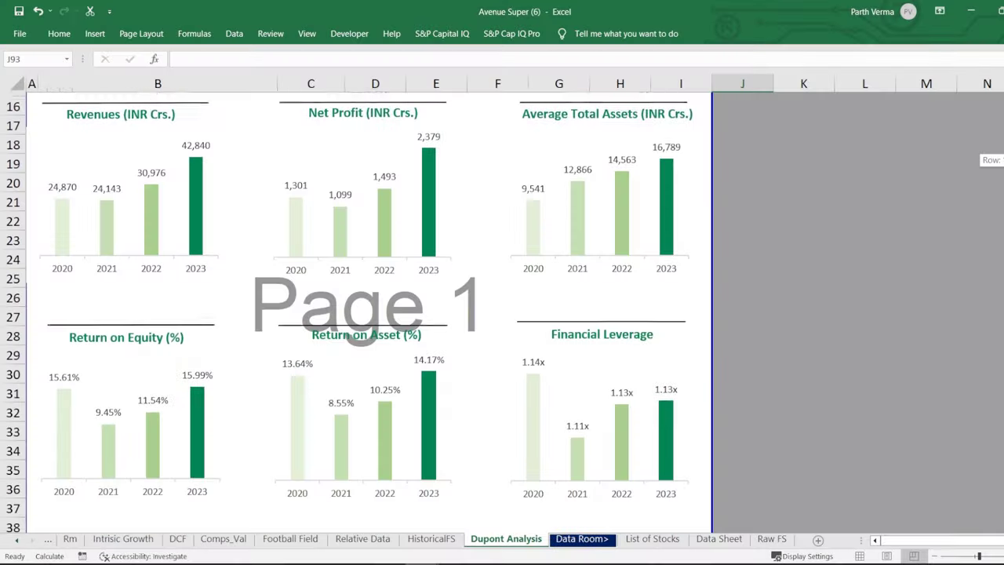
Scroll down the Dupont Analysis sheet to review its charts, tables and summary.
{"action": "scroll", "coordinate": [353, 313], "scroll_direction": "down", "scroll_amount": 2}
{"action": "scroll", "coordinate": [353, 314], "scroll_direction": "down", "scroll_amount": 2}
{"action": "scroll", "coordinate": [352, 314], "scroll_direction": "down", "scroll_amount": 2}
{"action": "scroll", "coordinate": [353, 314], "scroll_direction": "down", "scroll_amount": 2}
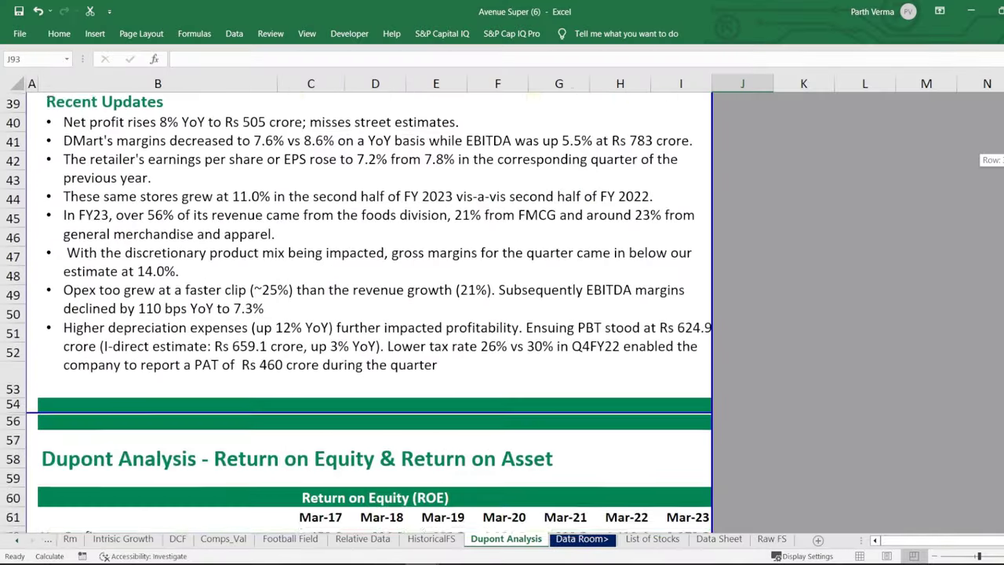
{"action": "scroll", "coordinate": [360, 312], "scroll_direction": "down", "scroll_amount": 3}
{"action": "scroll", "coordinate": [360, 312], "scroll_direction": "down", "scroll_amount": 3}
{"action": "scroll", "coordinate": [360, 312], "scroll_direction": "down", "scroll_amount": 1}
{"action": "scroll", "coordinate": [360, 312], "scroll_direction": "down", "scroll_amount": 1}
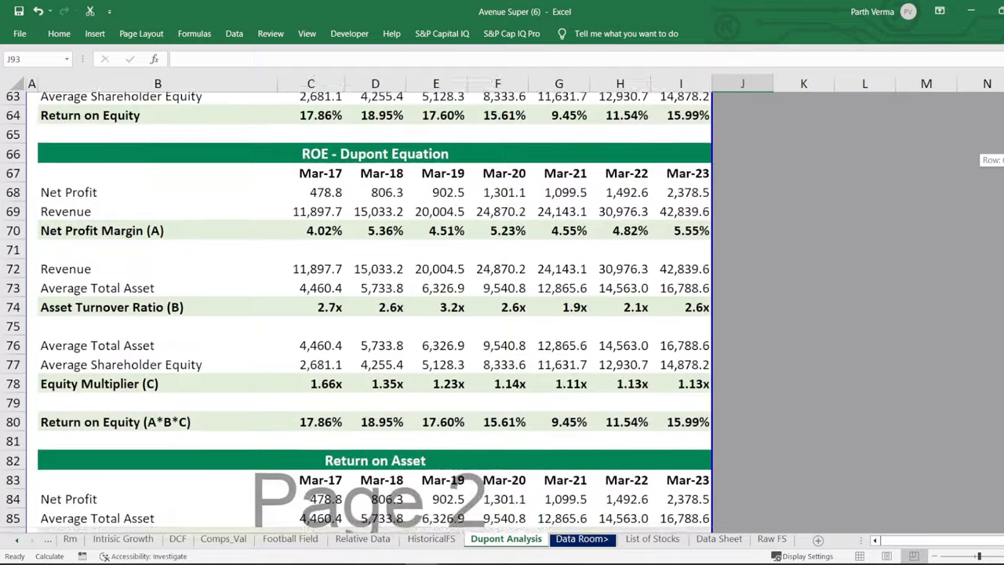
{"action": "scroll", "coordinate": [360, 312], "scroll_direction": "down", "scroll_amount": 2}
{"action": "scroll", "coordinate": [360, 312], "scroll_direction": "down", "scroll_amount": 1}
{"action": "scroll", "coordinate": [360, 312], "scroll_direction": "down", "scroll_amount": 2}
{"action": "scroll", "coordinate": [360, 312], "scroll_direction": "down", "scroll_amount": 2}
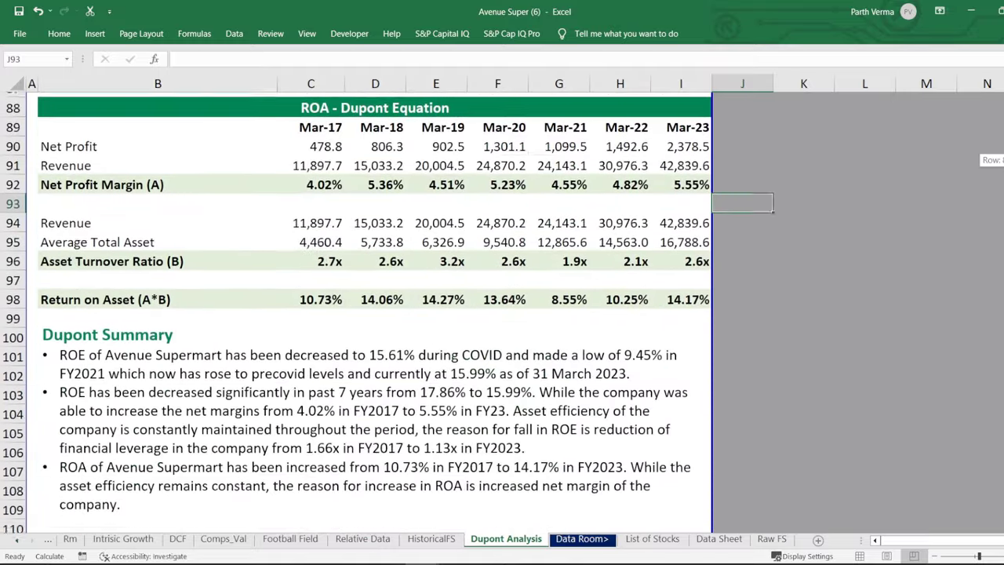
{"action": "scroll", "coordinate": [360, 312], "scroll_direction": "down", "scroll_amount": 1}
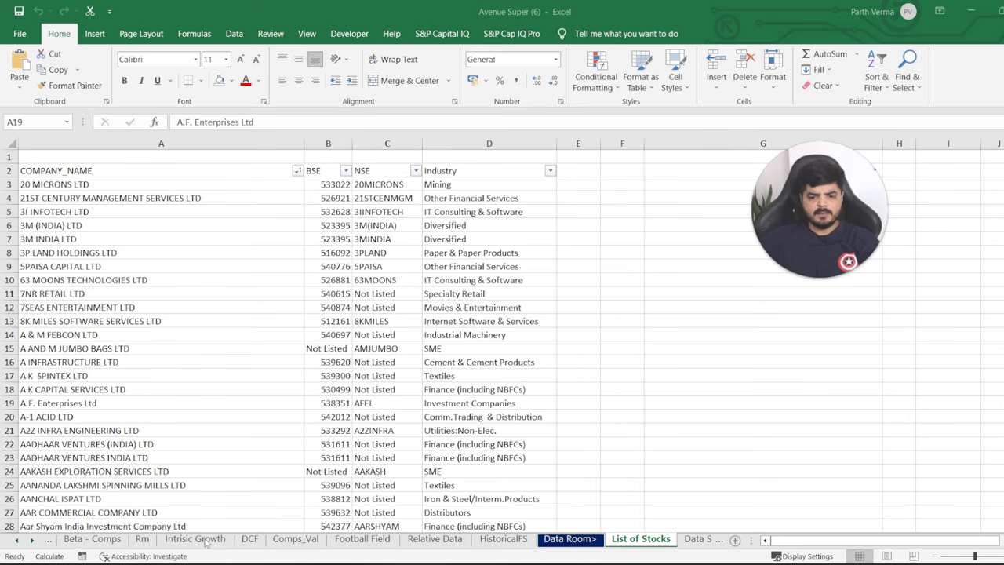
Look through the Football Field and Relative Data sheets, selecting a few cells.
{"action": "left_click", "coordinate": [363, 538]}
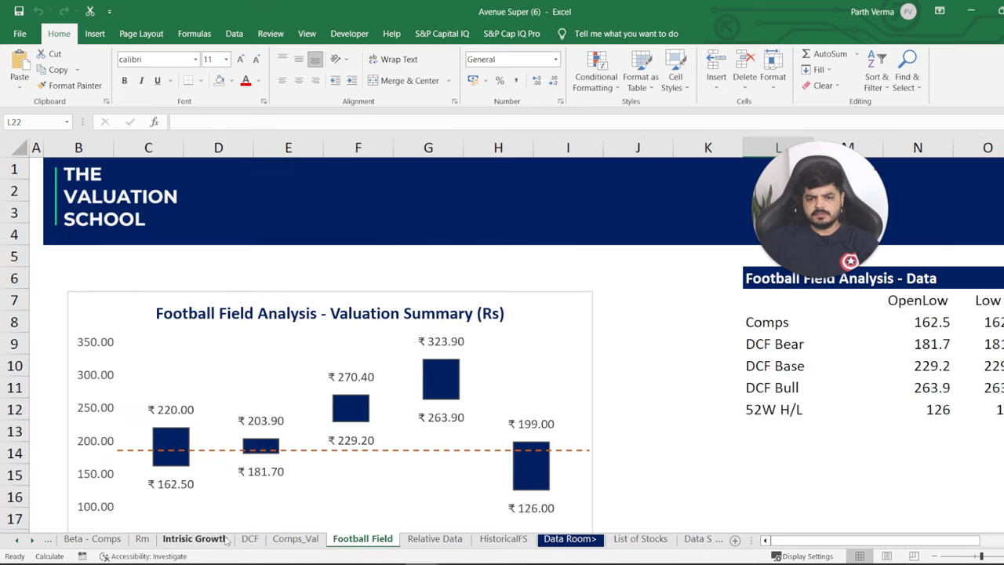
{"action": "left_click", "coordinate": [435, 538]}
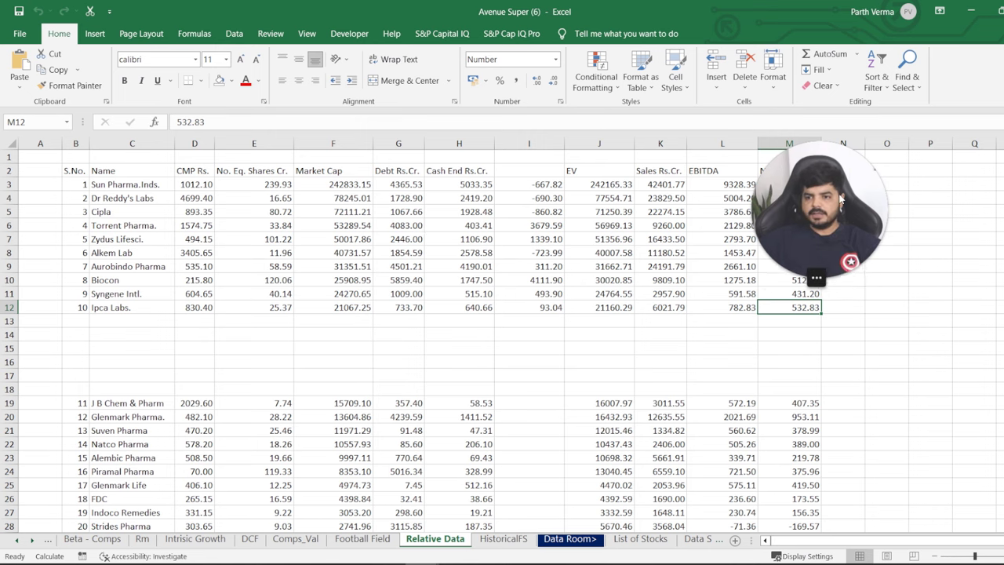
{"action": "left_click_drag", "start_coordinate": [843, 204], "coordinate": [913, 224]}
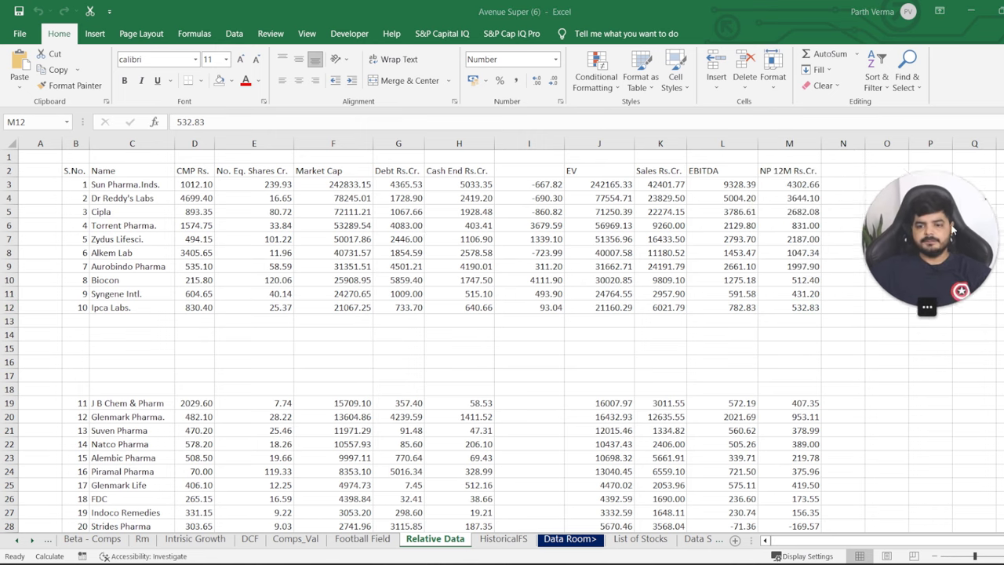
On List of Stocks, select the company names, BSE codes in rows 4–15 and NSE header.
{"action": "left_click", "coordinate": [639, 541]}
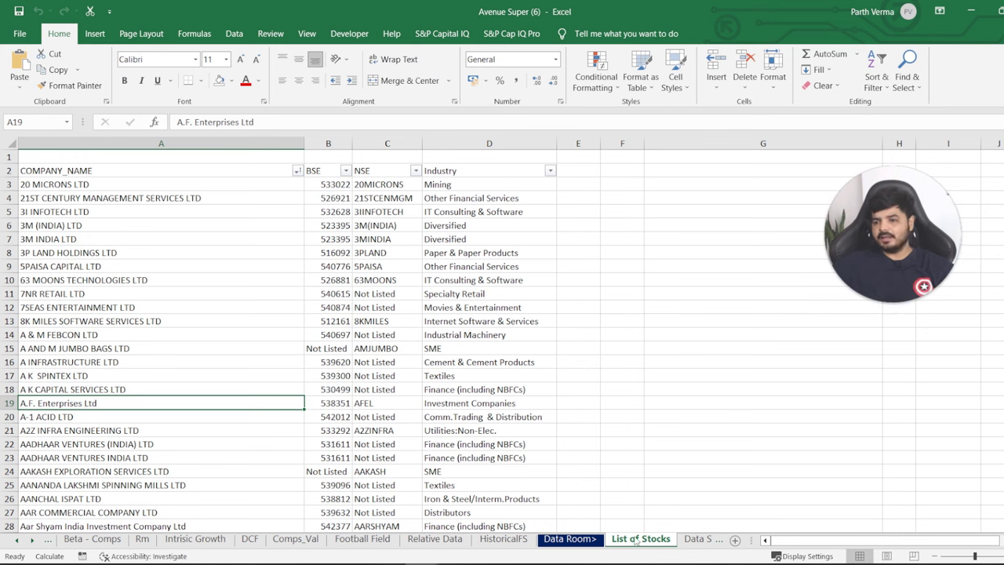
{"action": "left_click", "coordinate": [91, 171]}
{"action": "left_click", "coordinate": [78, 499], "text": "shift"}
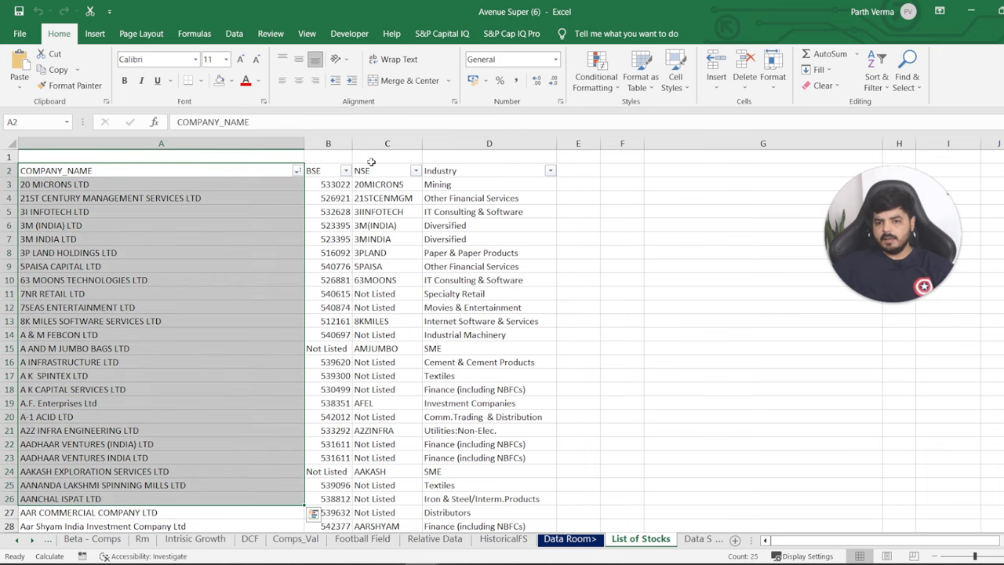
{"action": "left_click_drag", "start_coordinate": [331, 197], "coordinate": [328, 348]}
{"action": "left_click", "coordinate": [384, 170]}
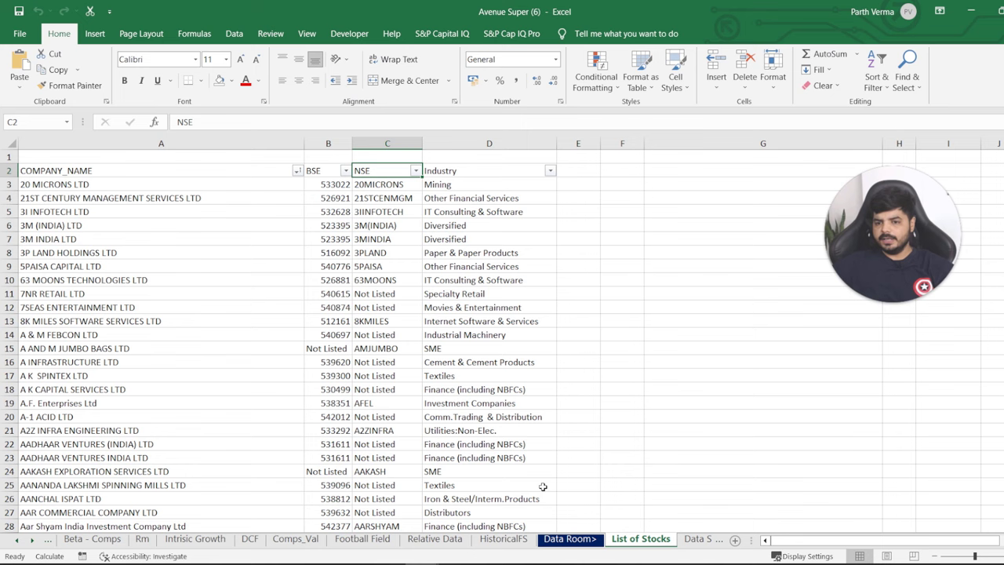
Insert a blank worksheet and move it between HistoricalFS and Data Room.
{"action": "left_click", "coordinate": [530, 540]}
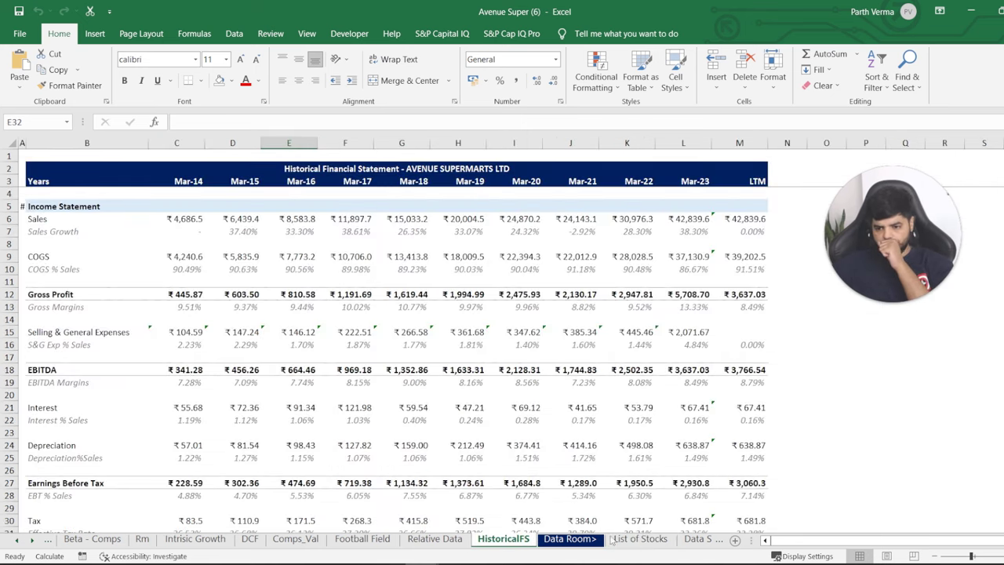
{"action": "right_click", "coordinate": [529, 542]}
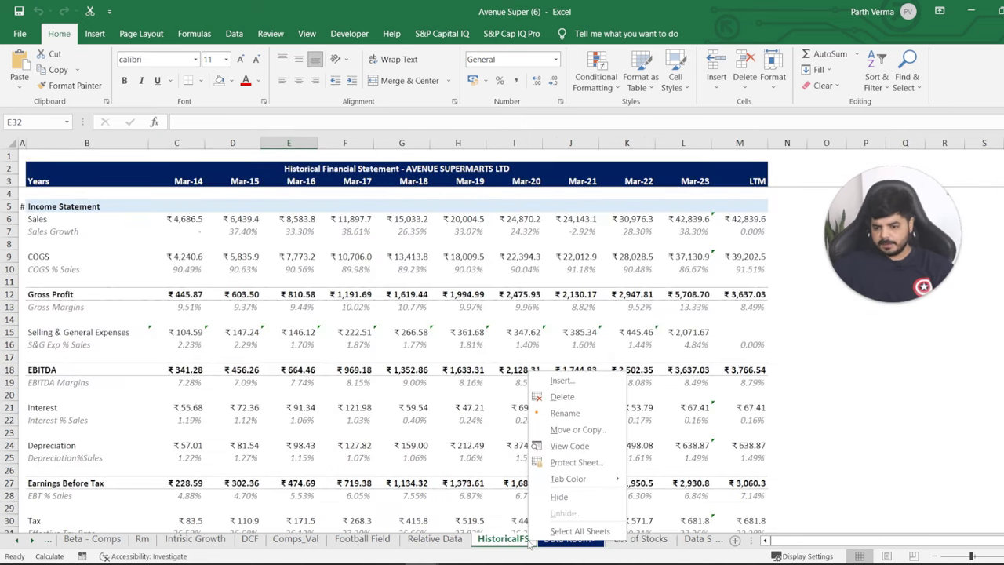
{"action": "mouse_move", "coordinate": [580, 478]}
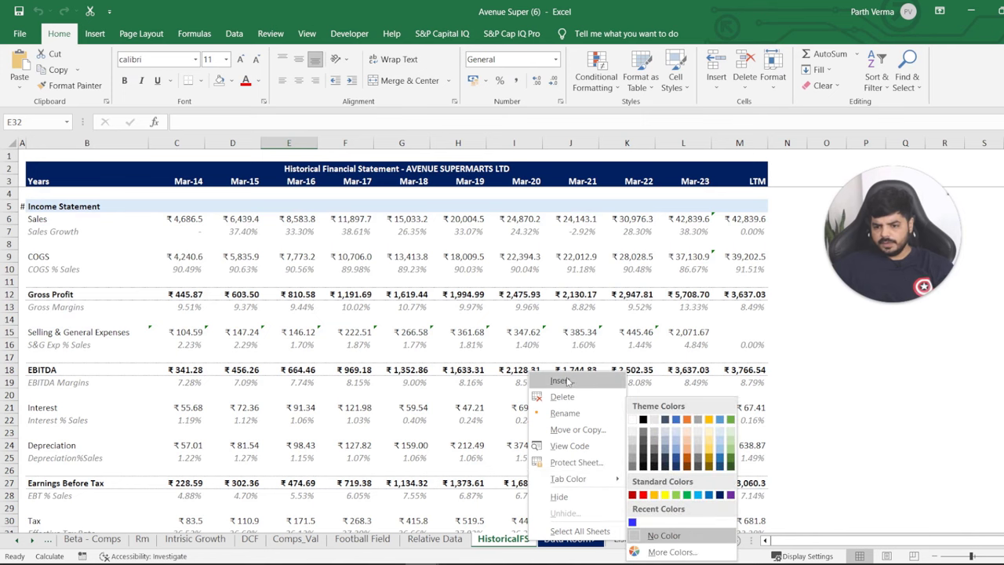
{"action": "left_click", "coordinate": [563, 381]}
{"action": "left_click", "coordinate": [306, 538]}
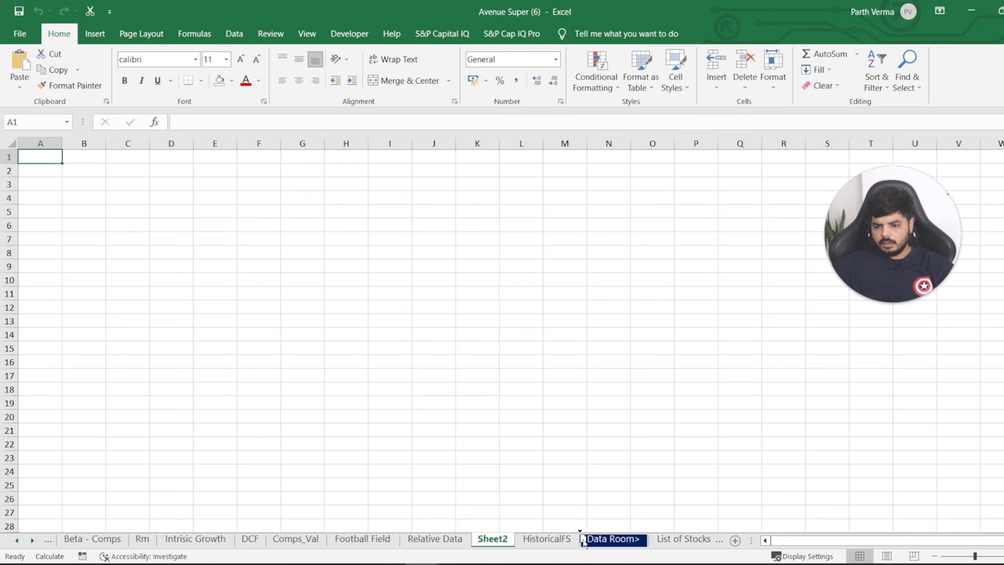
{"action": "left_click_drag", "start_coordinate": [582, 542], "coordinate": [570, 545]}
Rename the new sheet 'Dupont Analysis'.
{"action": "double_click", "coordinate": [554, 541]}
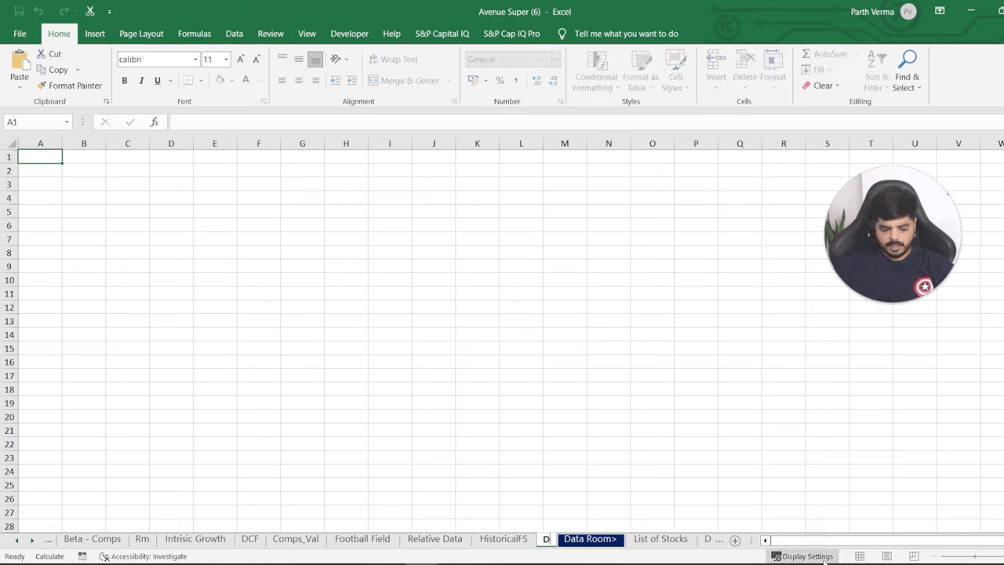
{"action": "type", "text": "Dupont Analy"}
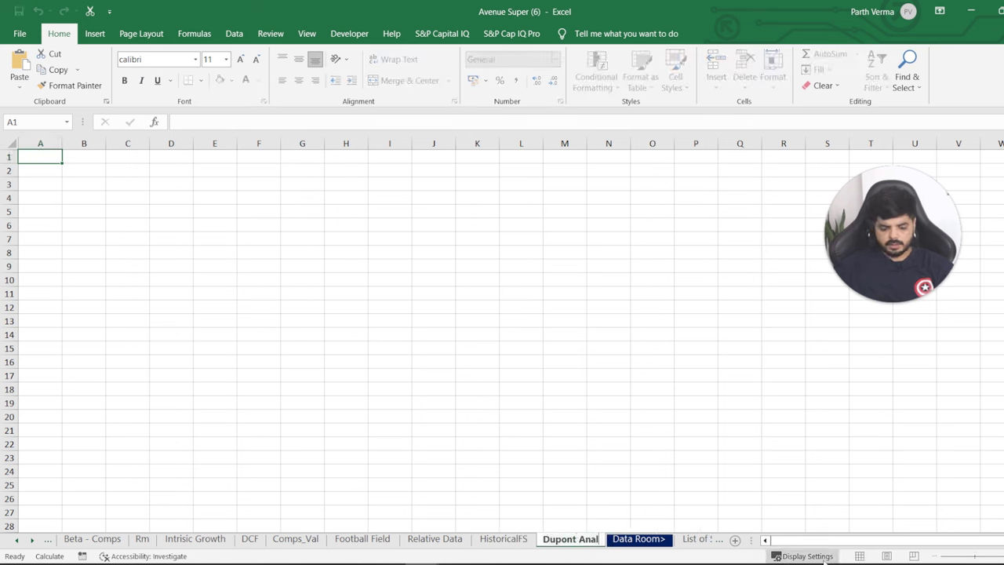
{"action": "type", "text": "sis"}
{"action": "key", "text": "Return"}
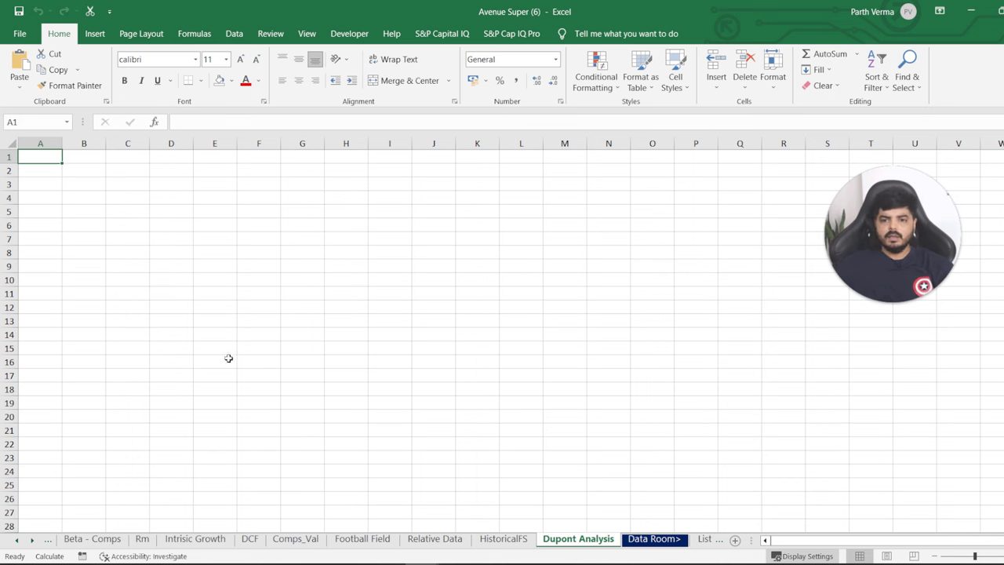
{"action": "left_click", "coordinate": [228, 345]}
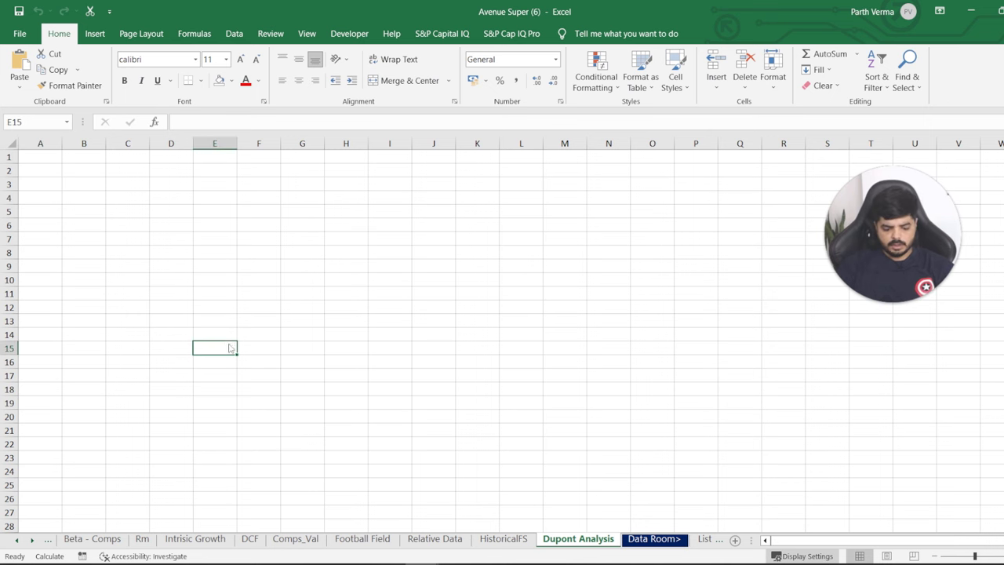
Turn off gridlines on the Dupont Analysis sheet with Alt W V G.
{"action": "key", "text": "alt+w"}
{"action": "key", "text": "v"}
{"action": "key", "text": "g"}
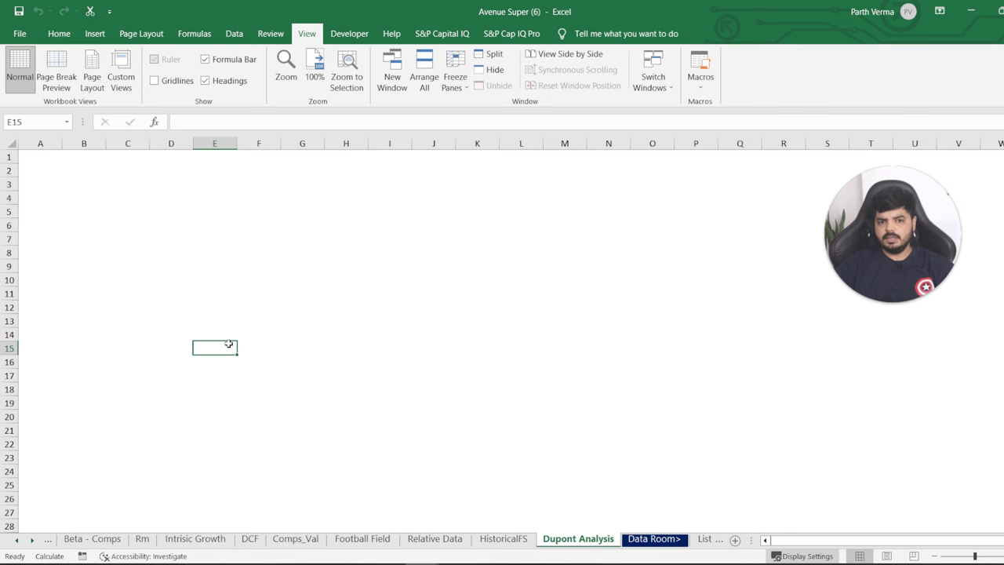
Set column A's width to 1.15 as a thin margin.
{"action": "key", "text": "Left"}
{"action": "key", "text": "Left"}
{"action": "key", "text": "Left"}
{"action": "key", "text": "Left"}
{"action": "key", "text": "ctrl+space"}
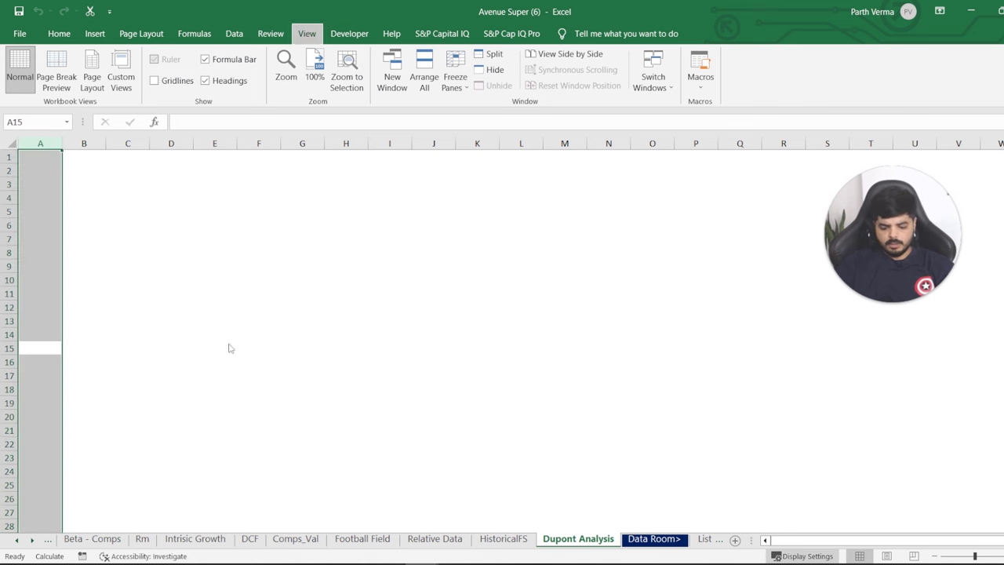
{"action": "key", "text": "alt+h"}
{"action": "type", "text": "ow1"}
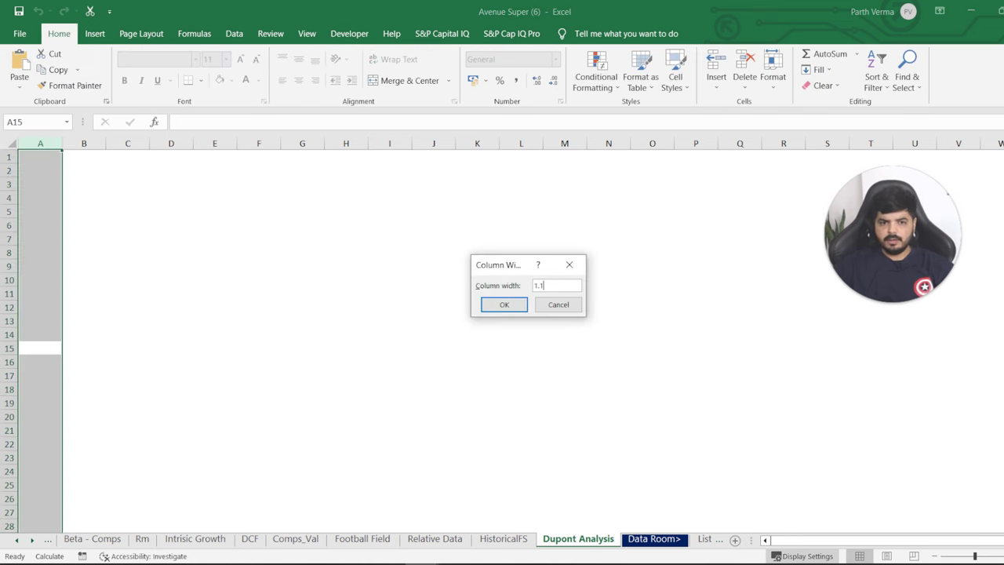
{"action": "key", "text": "Return"}
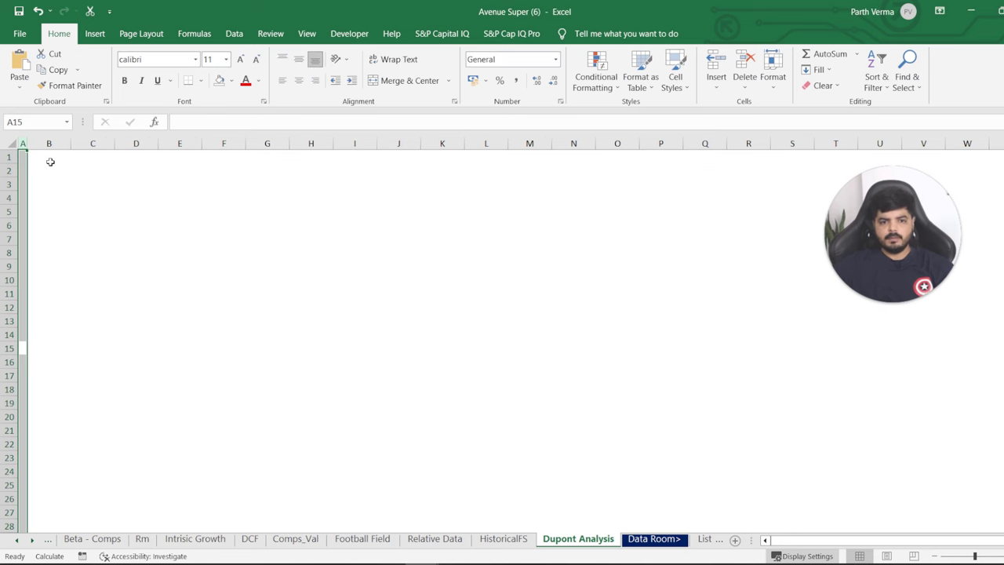
Make row 2 taller, to 25.50, and start an entry in B2.
{"action": "left_click", "coordinate": [49, 169]}
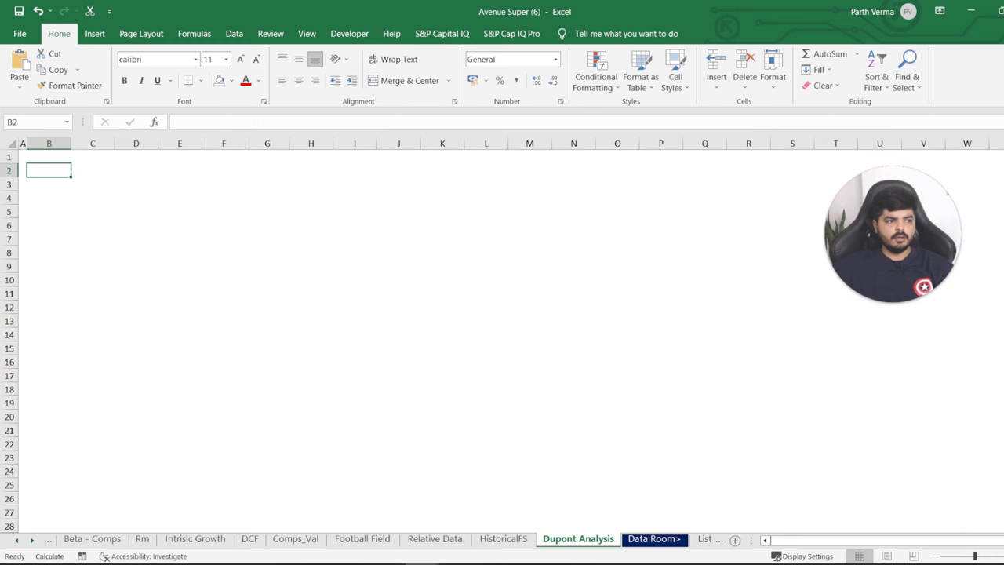
{"action": "left_click_drag", "start_coordinate": [15, 177], "coordinate": [16, 186]}
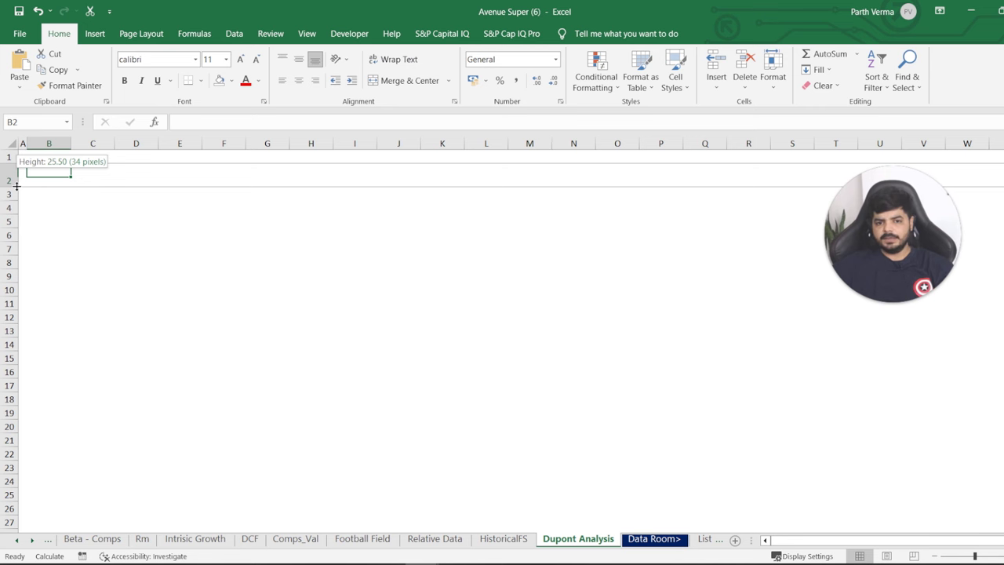
{"action": "left_click_drag", "start_coordinate": [16, 185], "coordinate": [16, 187]}
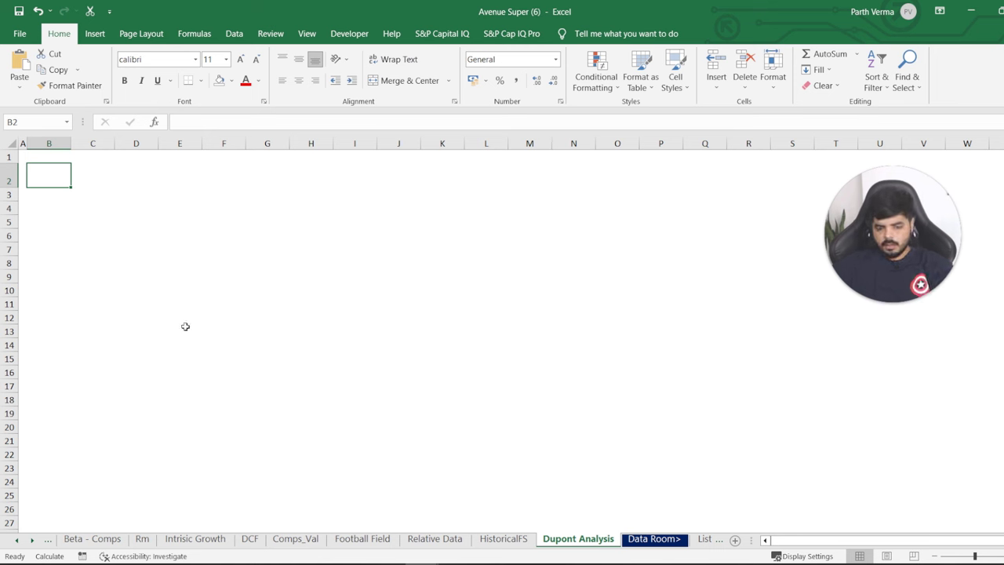
{"action": "type", "text": "="}
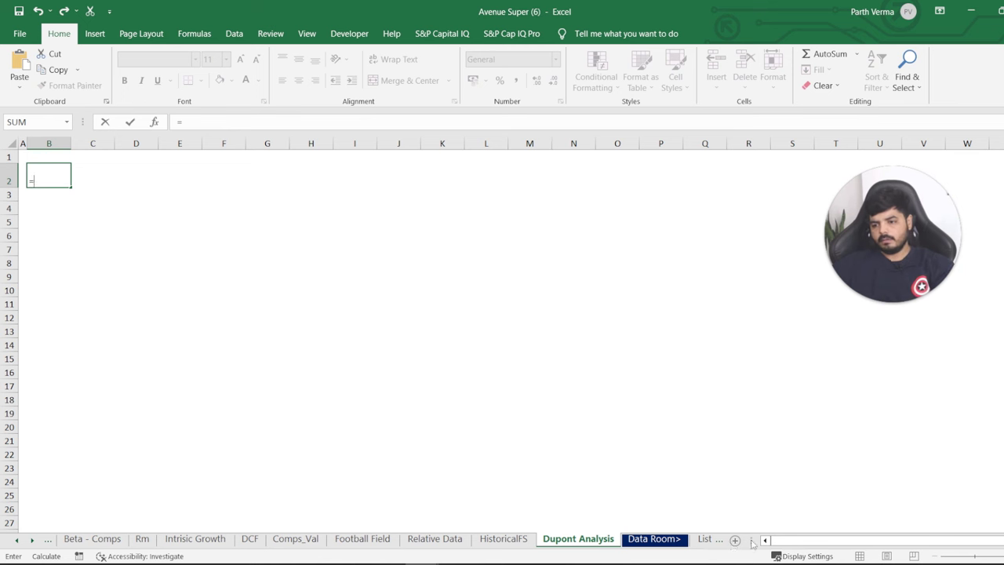
Link B2 to 'Data Sheet'!B1 so it shows AVENUE SUPERMARTS LTD.
{"action": "key", "text": "Escape"}
{"action": "left_click_drag", "start_coordinate": [751, 541], "coordinate": [847, 540]}
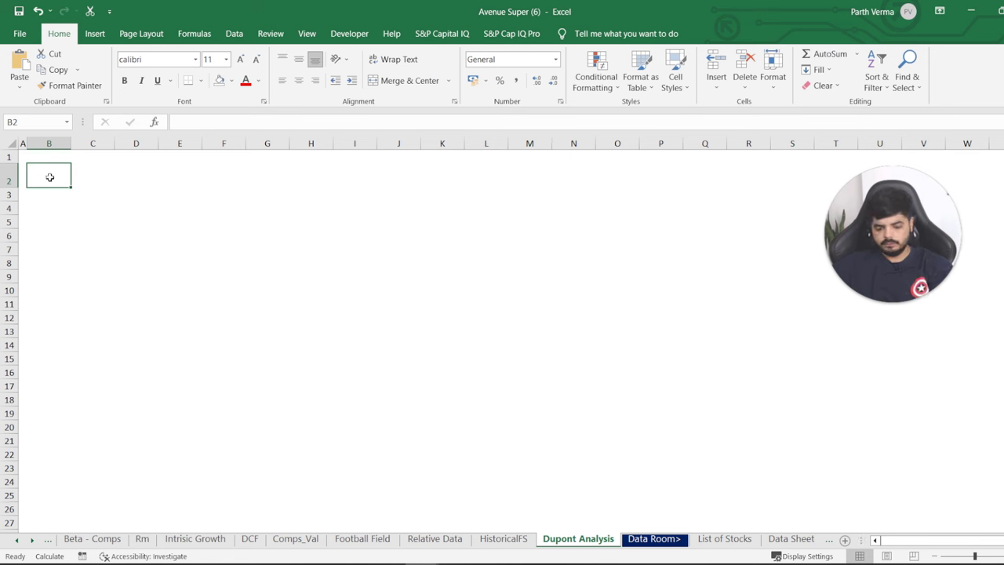
{"action": "type", "text": "="}
{"action": "left_click", "coordinate": [790, 540]}
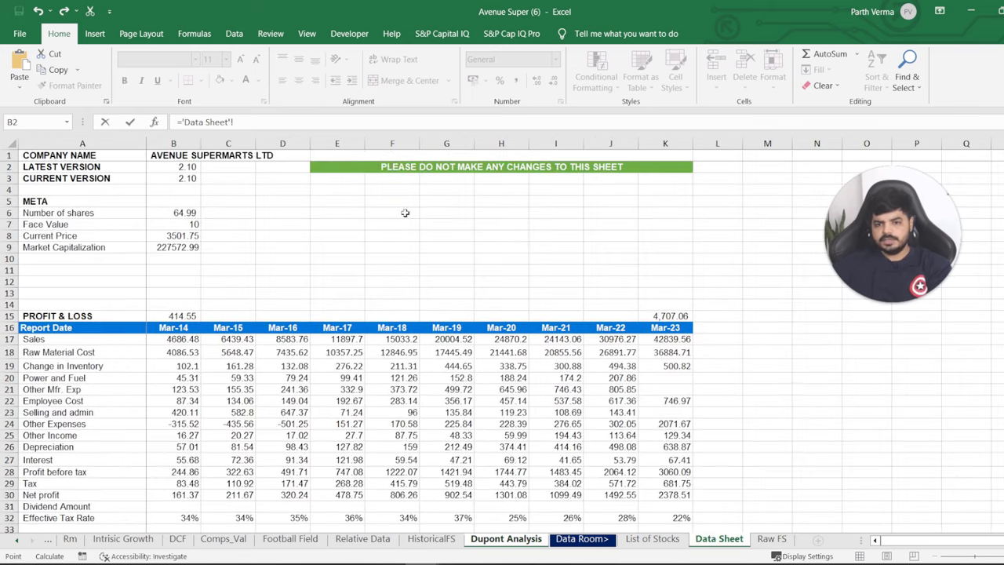
{"action": "key", "text": "Return"}
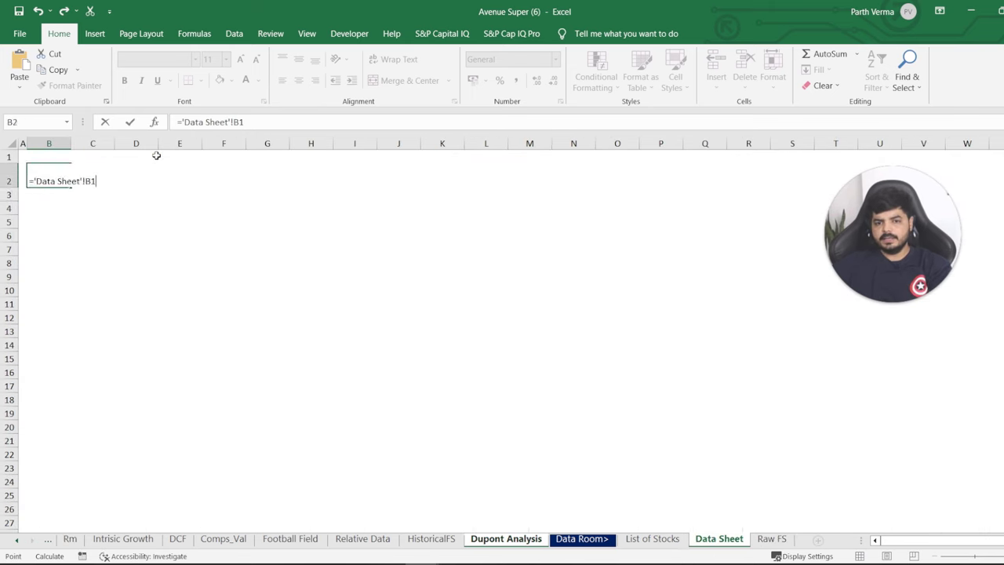
{"action": "left_click", "coordinate": [35, 180]}
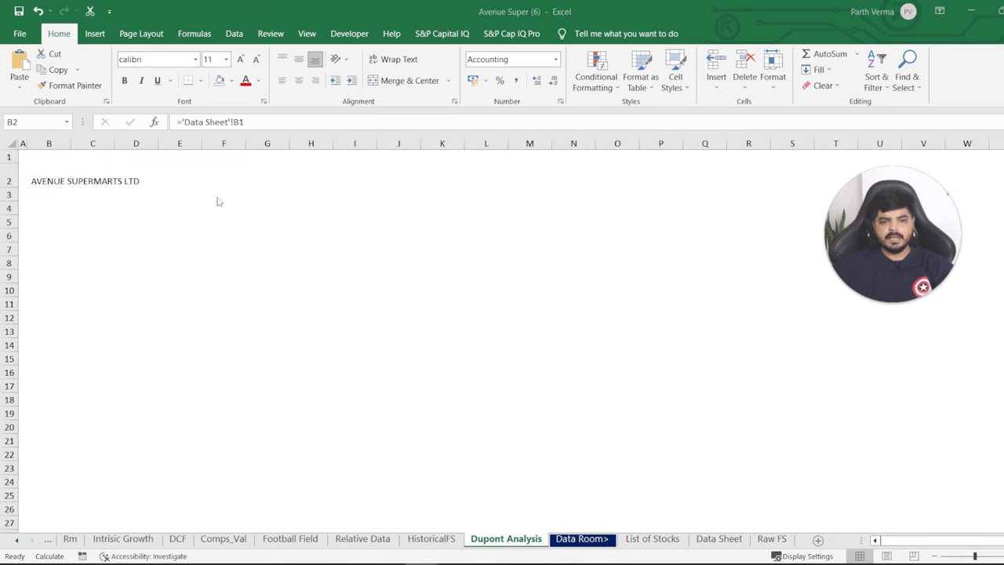
Format the B2 title as bold 22-point text.
{"action": "left_click", "coordinate": [53, 186]}
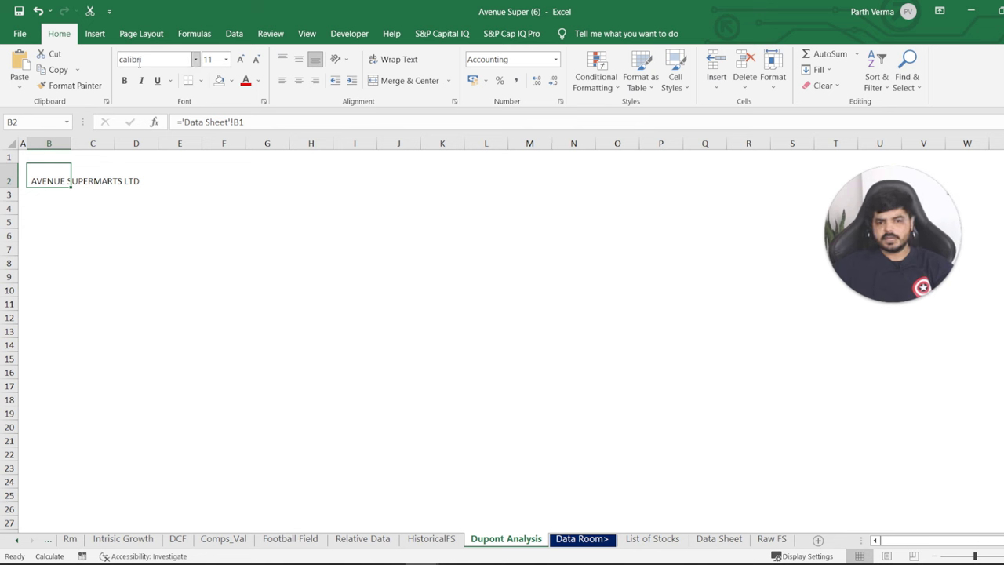
{"action": "left_click", "coordinate": [225, 60]}
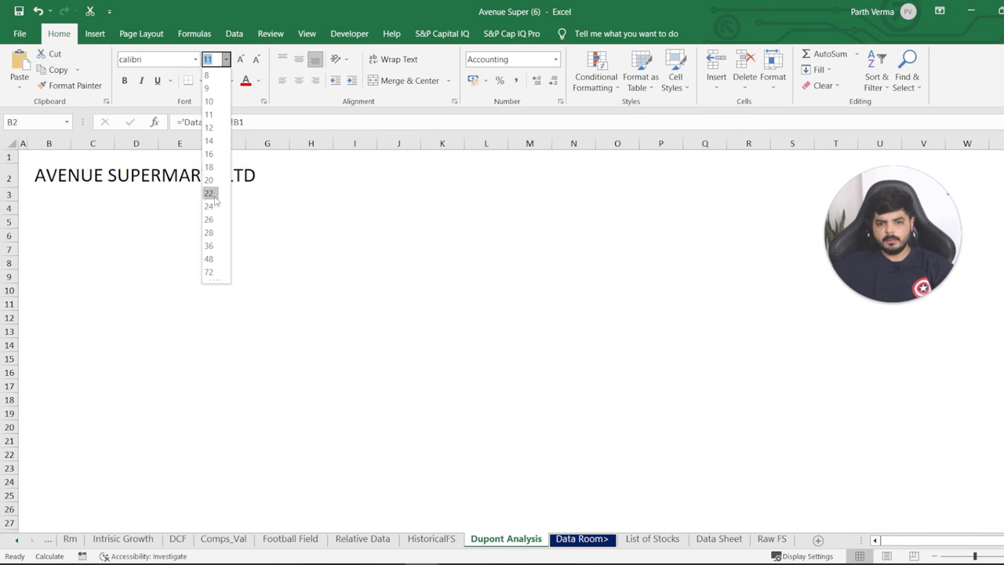
{"action": "left_click", "coordinate": [210, 193]}
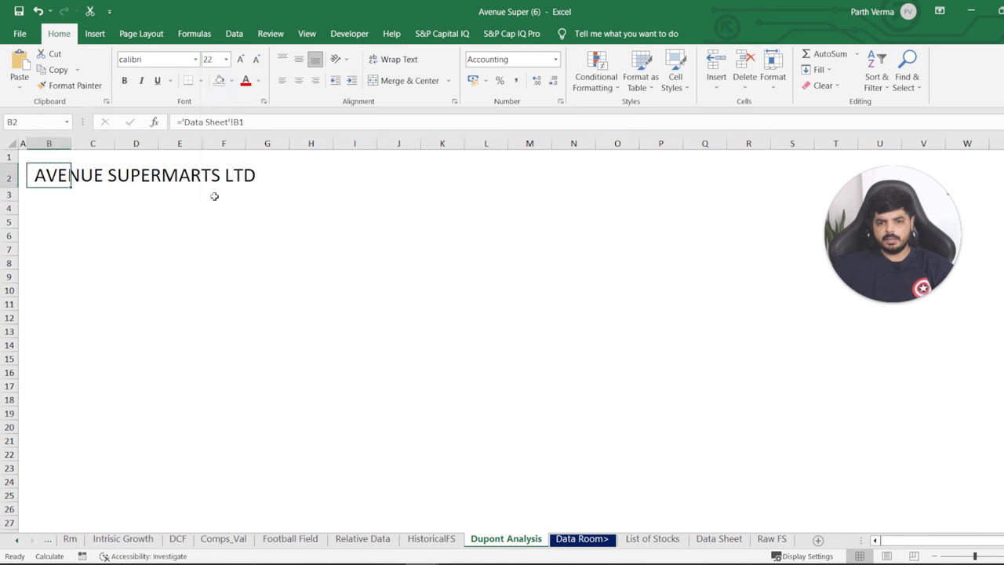
{"action": "left_click", "coordinate": [124, 80]}
{"action": "left_click", "coordinate": [129, 299]}
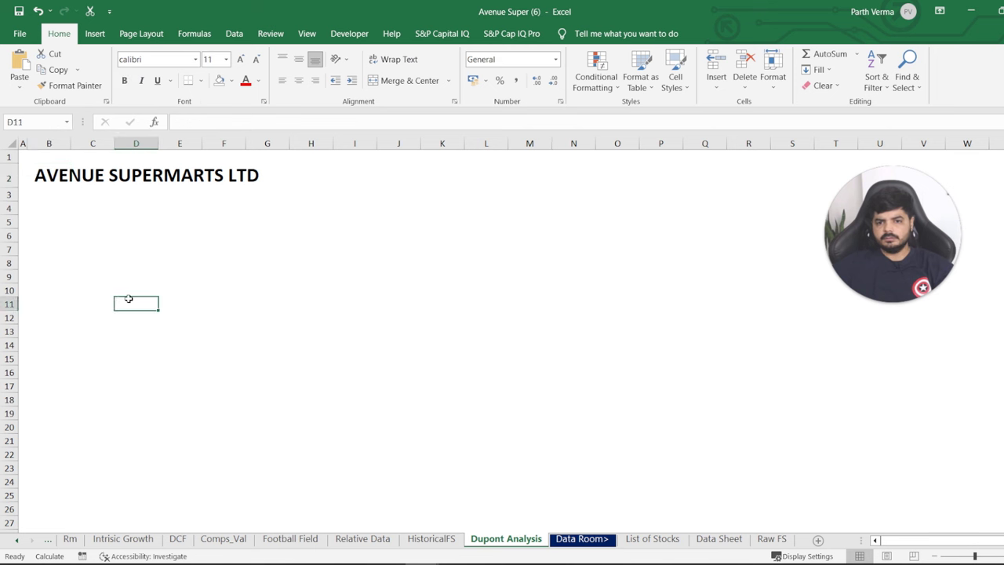
{"action": "left_click", "coordinate": [74, 175]}
{"action": "left_click", "coordinate": [46, 175]}
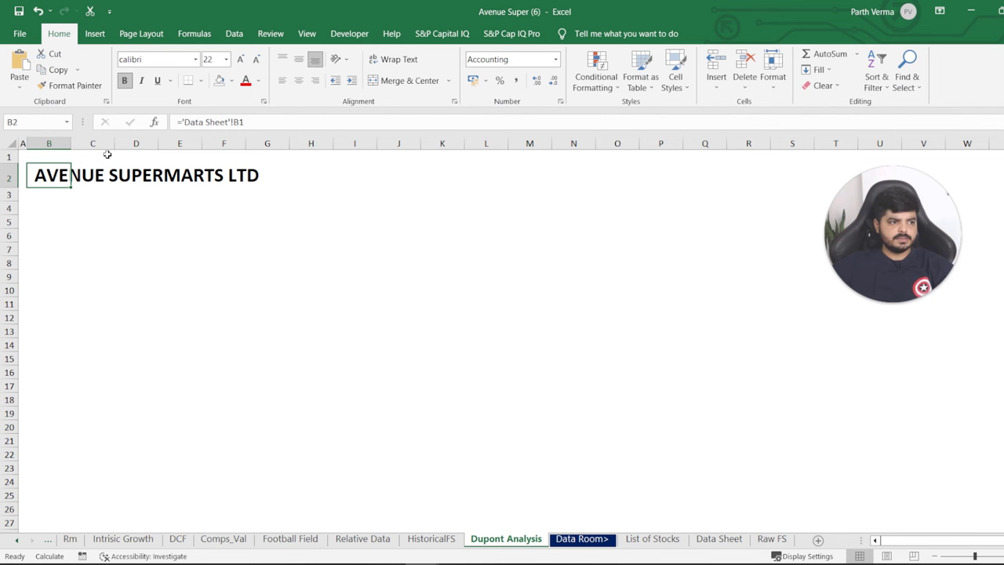
Widen column B to 35.00 so the title fits.
{"action": "left_click_drag", "start_coordinate": [70, 142], "coordinate": [193, 136]}
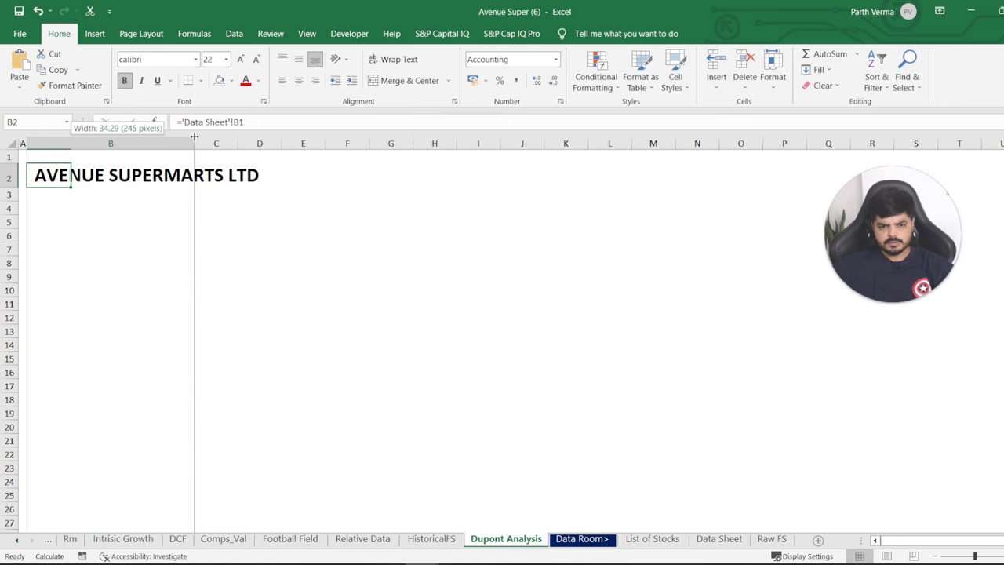
{"action": "left_click_drag", "start_coordinate": [194, 136], "coordinate": [199, 136]}
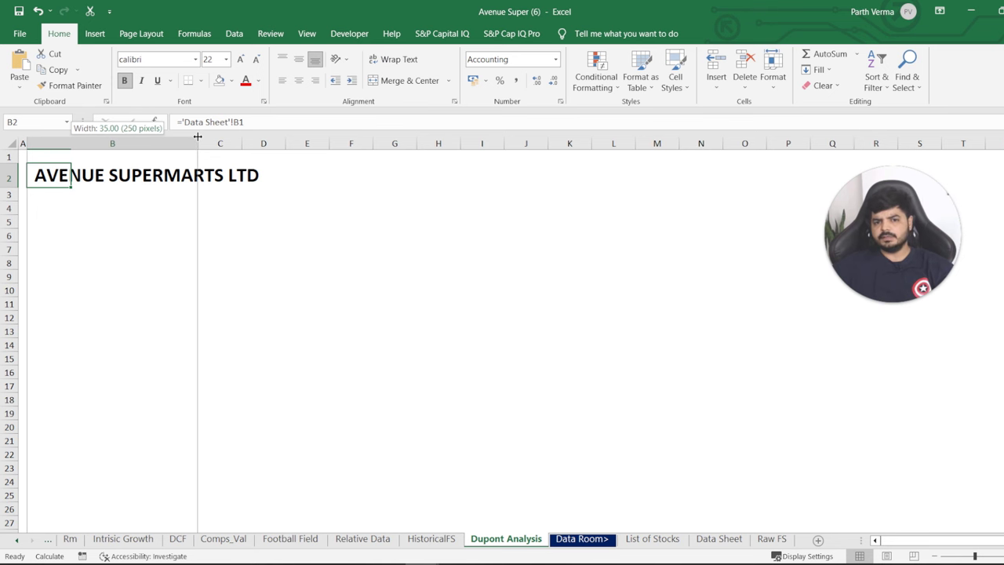
{"action": "left_click", "coordinate": [333, 358]}
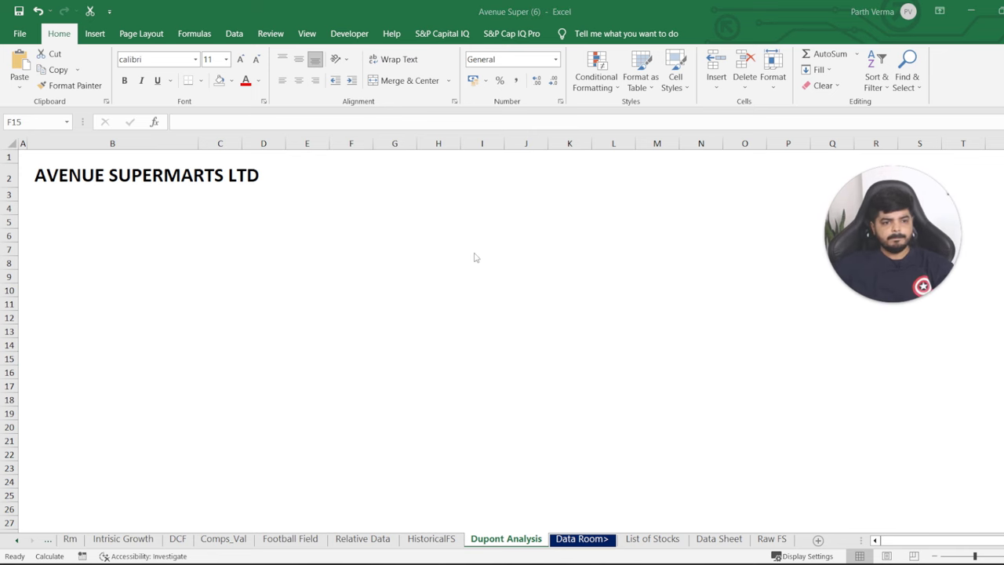
Search Google for 'DMART logo' in a new Chrome tab.
{"action": "key", "text": "alt+Tab"}
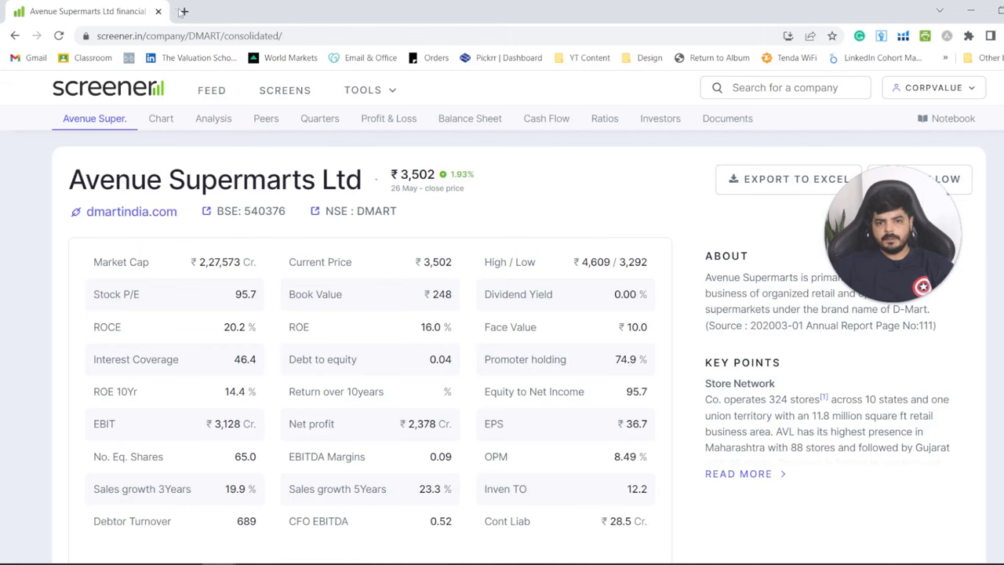
{"action": "left_click", "coordinate": [182, 11]}
{"action": "type", "text": "DMART "}
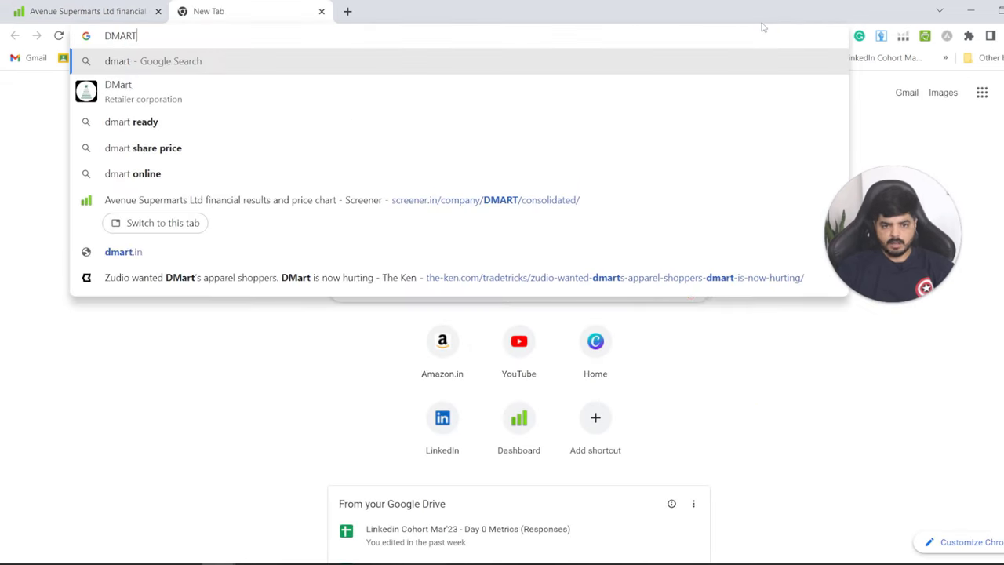
{"action": "type", "text": "logo"}
{"action": "key", "text": "Return"}
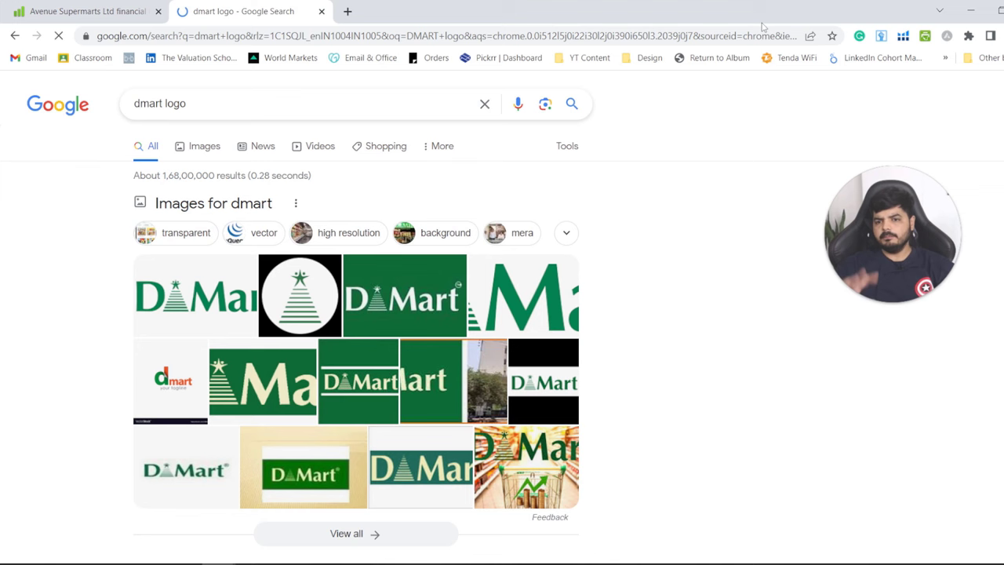
Open the first DMart logo image result and copy the image.
{"action": "left_click", "coordinate": [177, 299]}
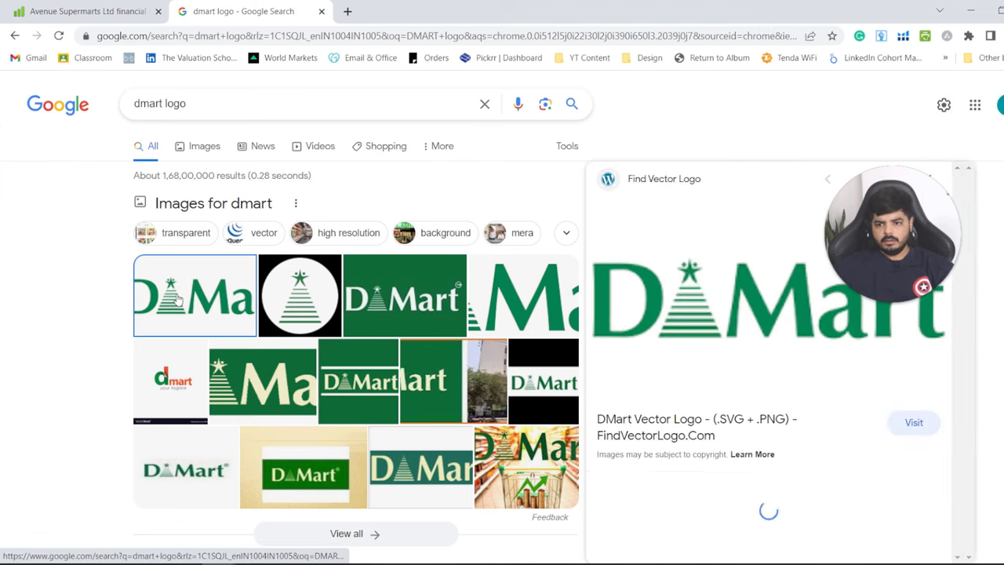
{"action": "right_click", "coordinate": [757, 321]}
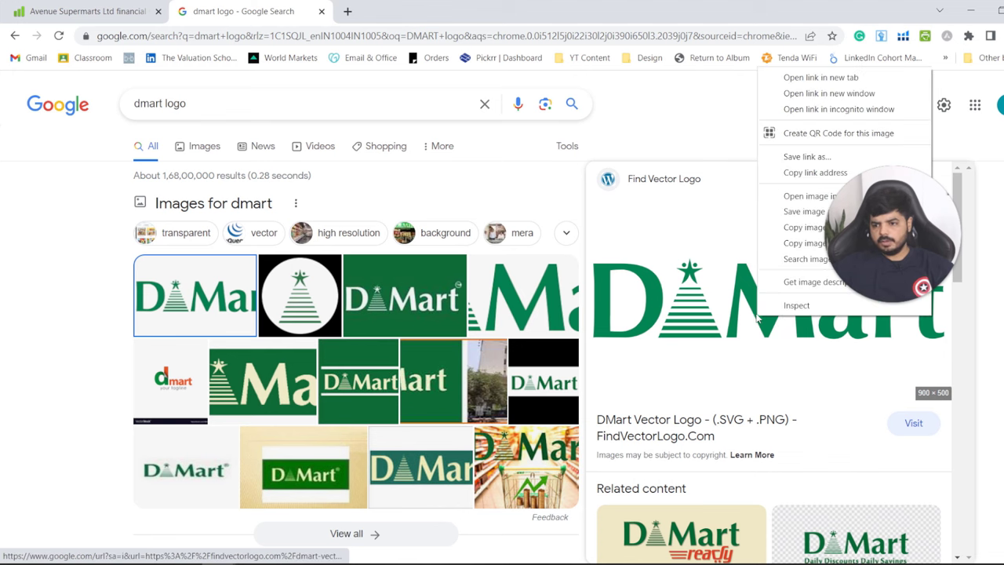
{"action": "left_click", "coordinate": [792, 193]}
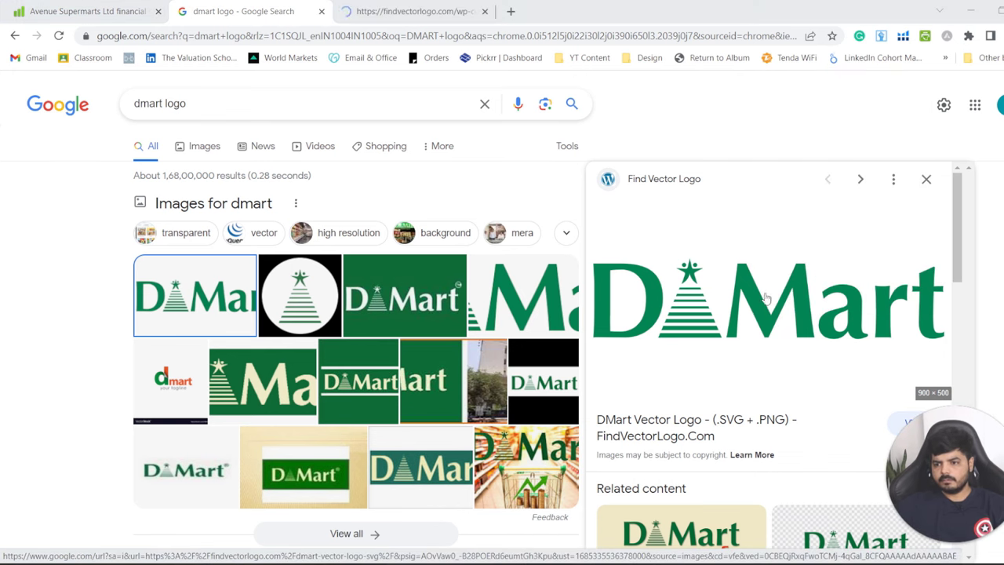
{"action": "right_click", "coordinate": [753, 269]}
{"action": "left_click", "coordinate": [800, 429]}
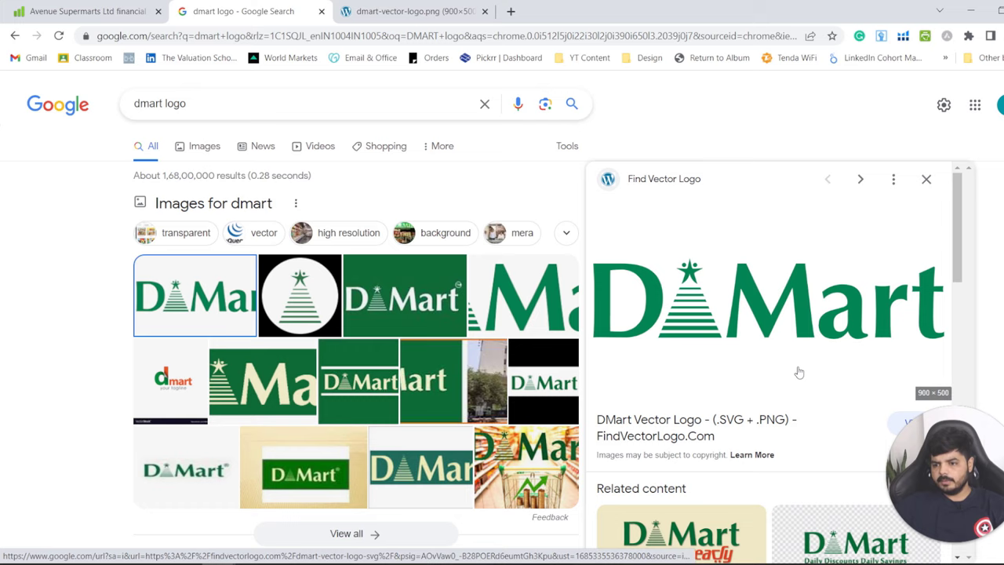
{"action": "key", "text": "alt+Tab"}
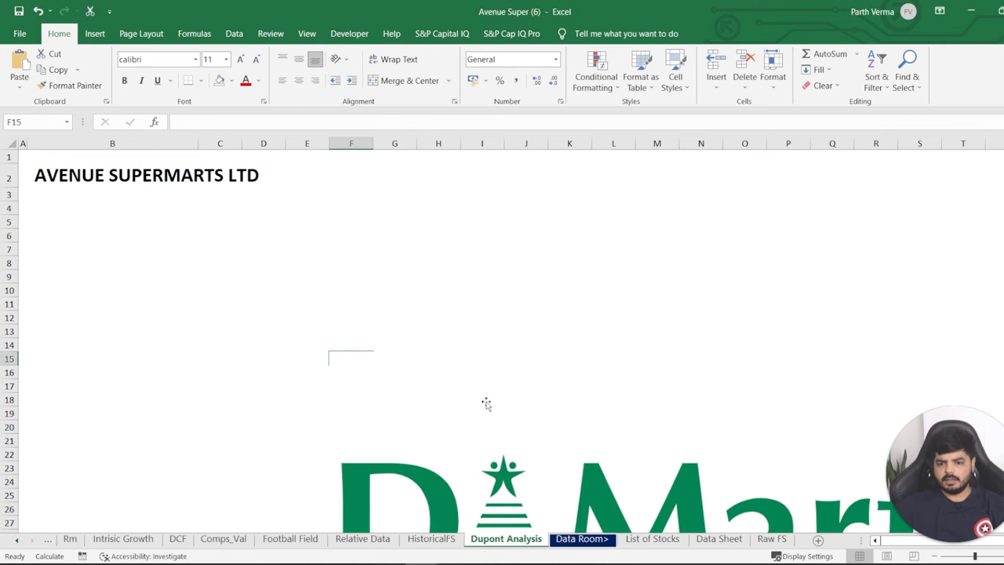
Shrink the pasted logo and crop blank space off its top and bottom.
{"action": "left_click_drag", "start_coordinate": [486, 403], "coordinate": [359, 205]}
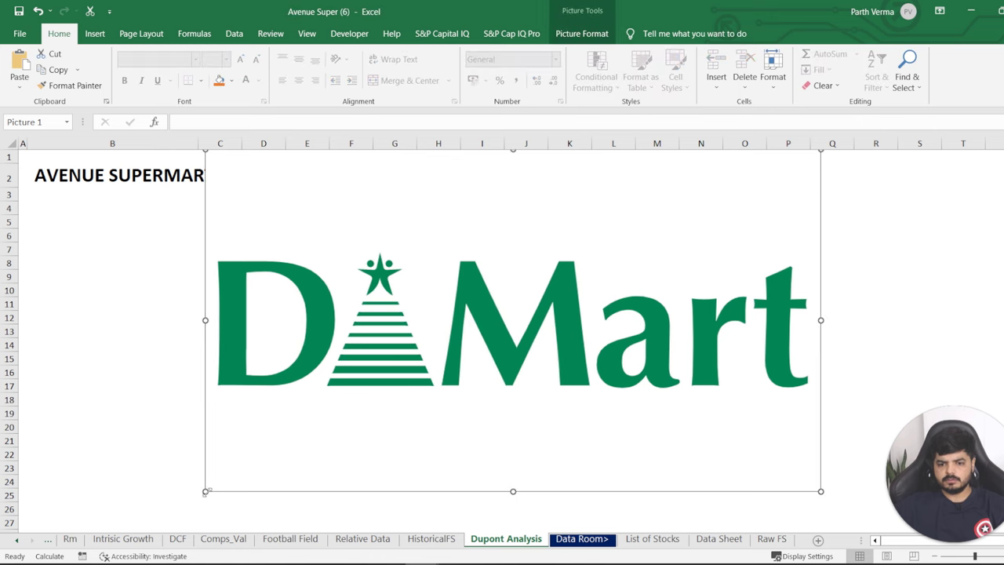
{"action": "left_click_drag", "start_coordinate": [206, 491], "coordinate": [598, 225]}
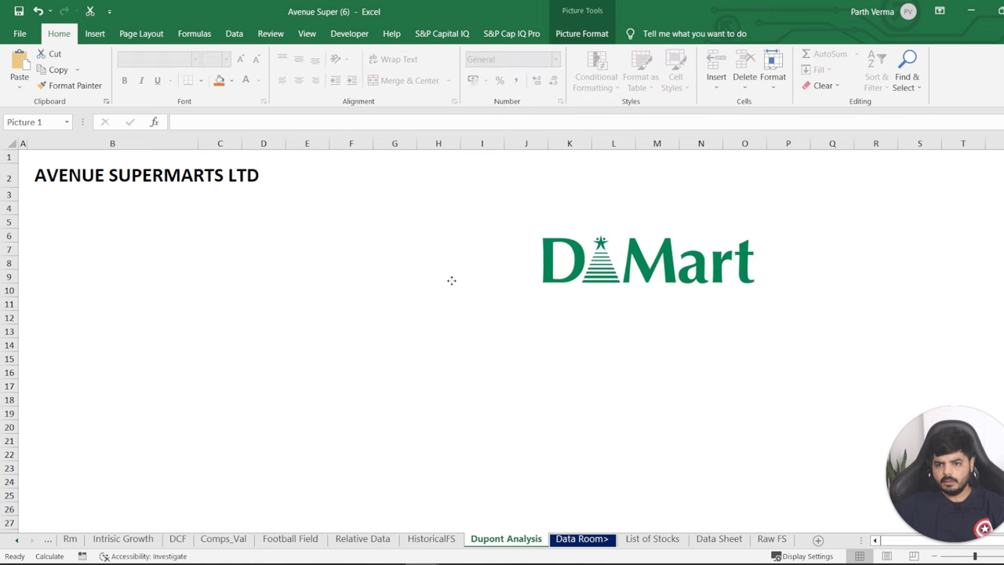
{"action": "left_click_drag", "start_coordinate": [451, 280], "coordinate": [169, 295]}
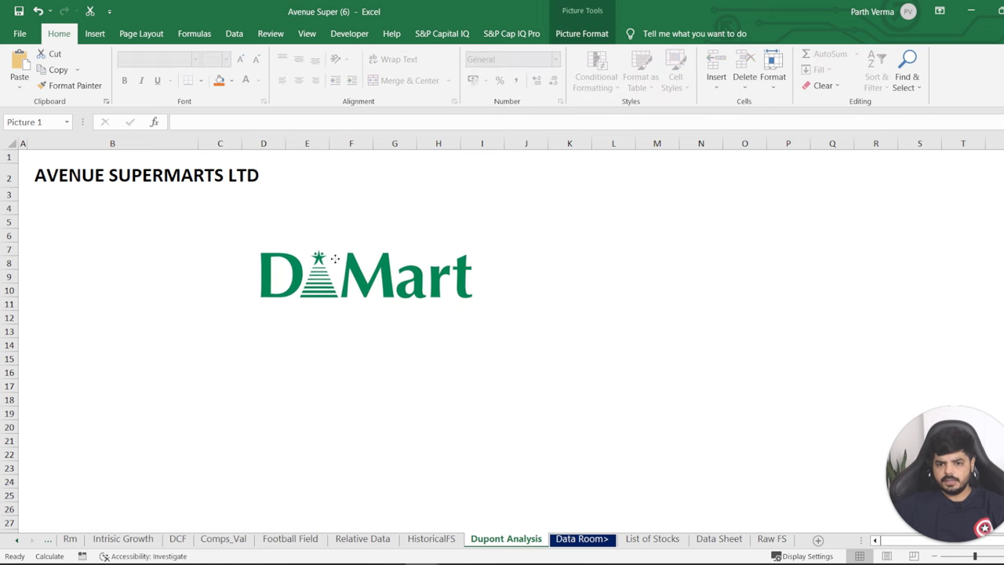
{"action": "left_click", "coordinate": [581, 35]}
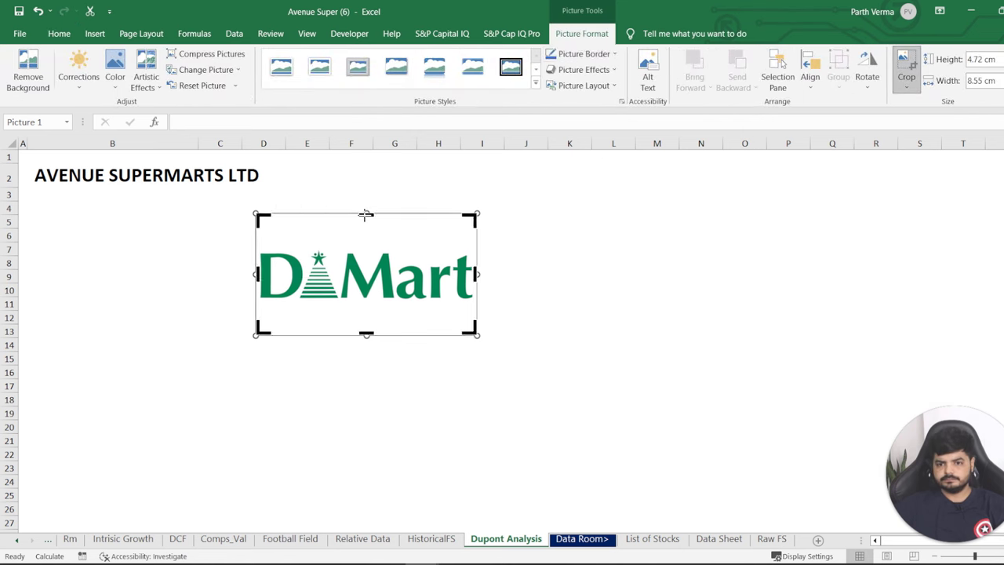
{"action": "left_click_drag", "start_coordinate": [365, 214], "coordinate": [365, 245]}
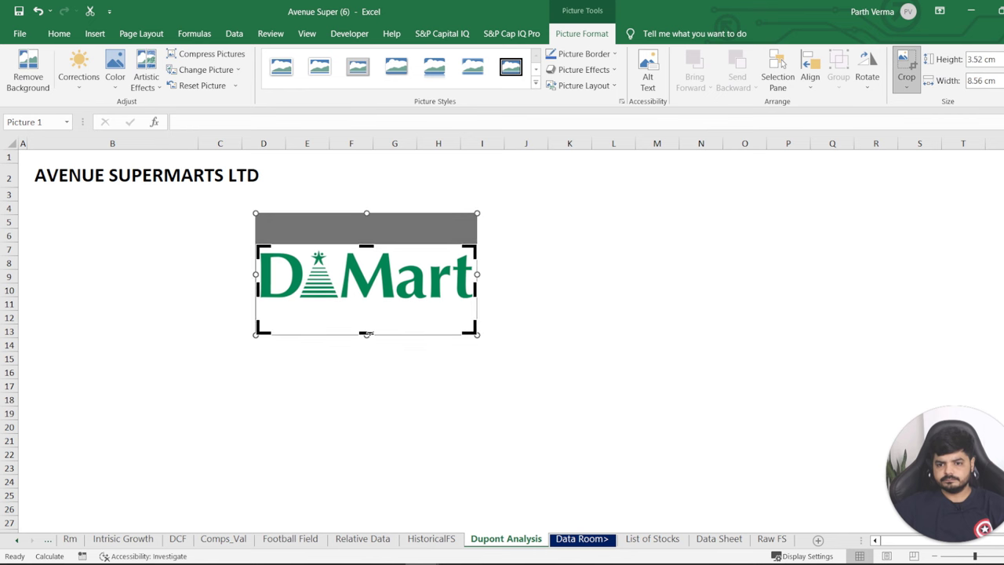
{"action": "left_click_drag", "start_coordinate": [366, 334], "coordinate": [366, 304]}
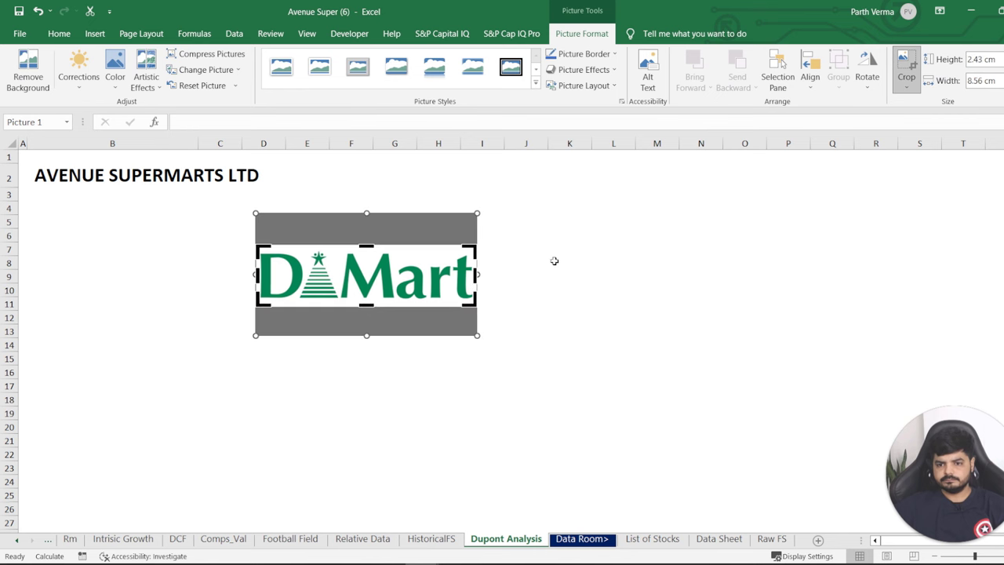
{"action": "left_click", "coordinate": [553, 261]}
Resize the cropped logo to 1.44 × 5.05 cm and place it beside the title.
{"action": "left_click", "coordinate": [475, 304]}
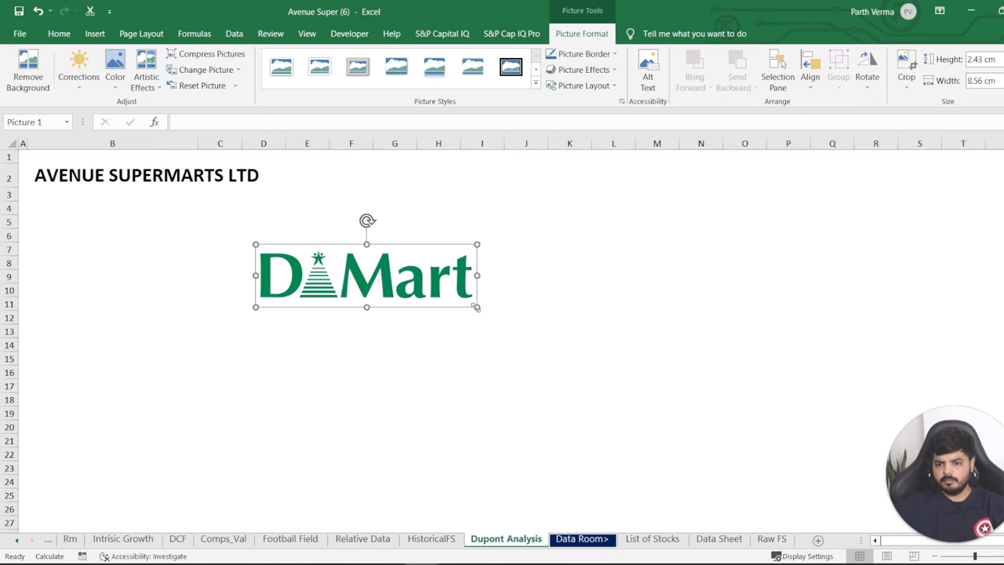
{"action": "left_click_drag", "start_coordinate": [475, 307], "coordinate": [385, 281]}
{"action": "mouse_move", "coordinate": [329, 252]}
{"action": "left_mouse_down"}
{"action": "mouse_move", "coordinate": [437, 161]}
{"action": "mouse_move", "coordinate": [451, 182]}
{"action": "left_mouse_up"}
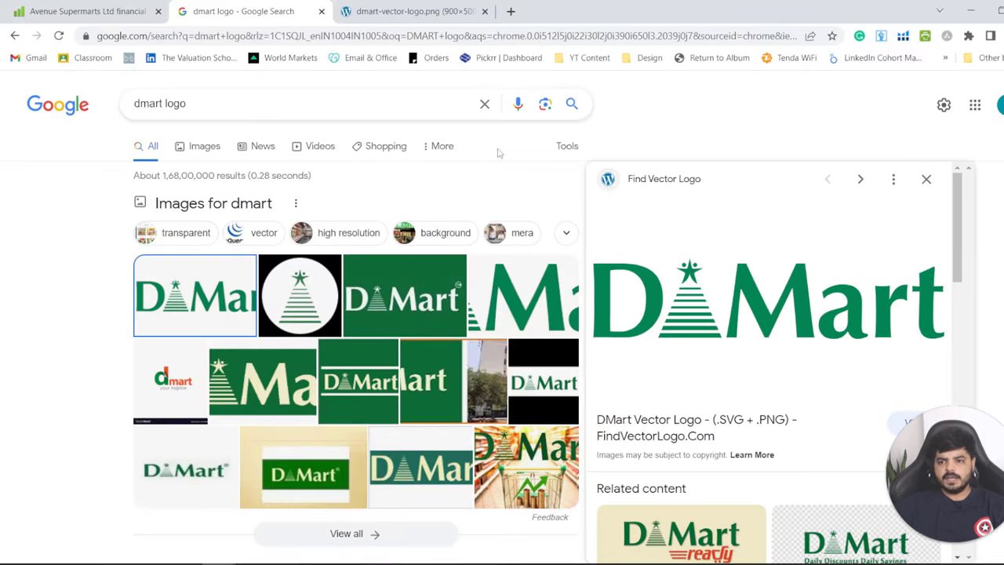
Search 'hex code from image' and open the imagecolorpicker.com upload option.
{"action": "left_click", "coordinate": [510, 11]}
{"action": "type", "text": "h"}
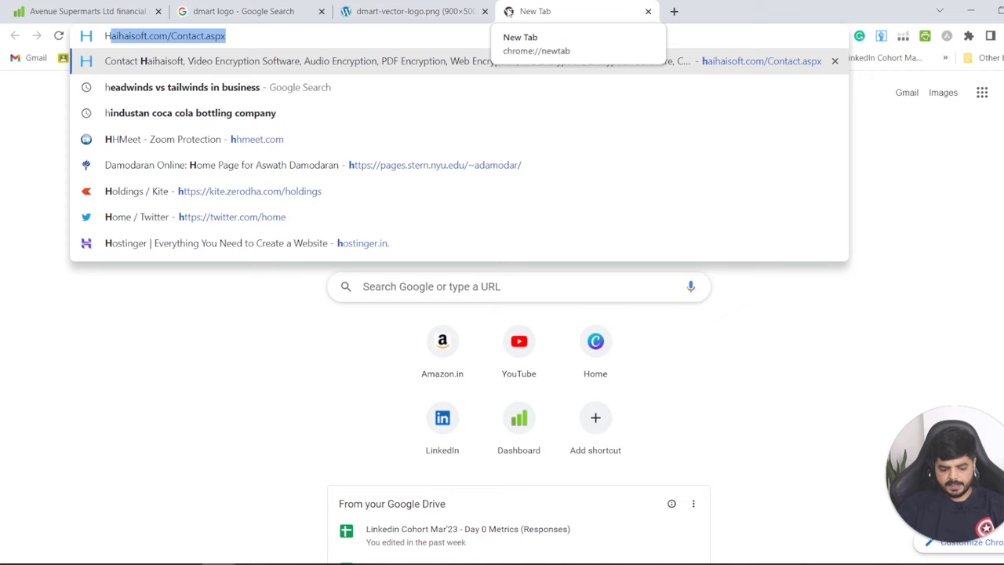
{"action": "type", "text": "ex code"}
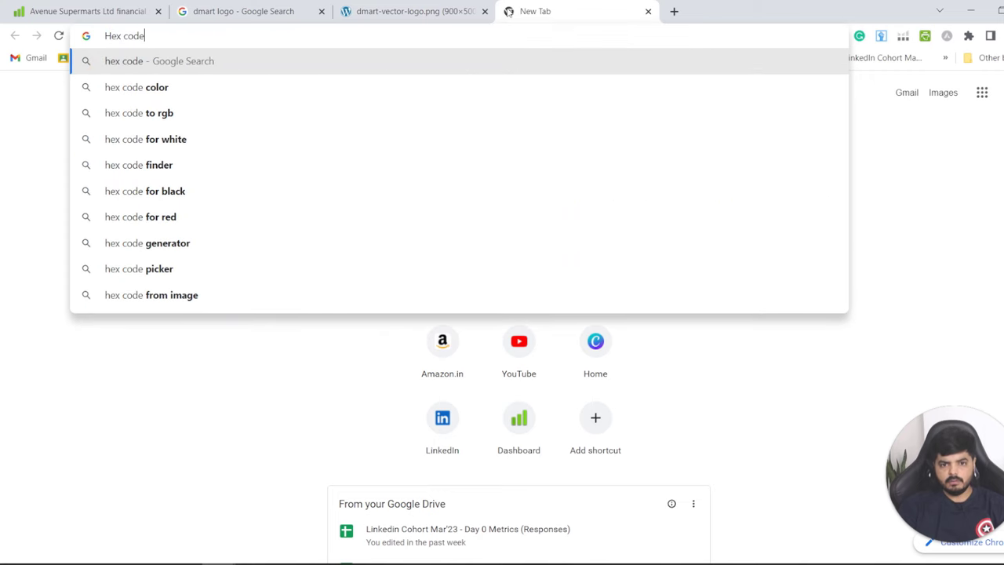
{"action": "type", "text": " from im"}
{"action": "key", "text": "Return"}
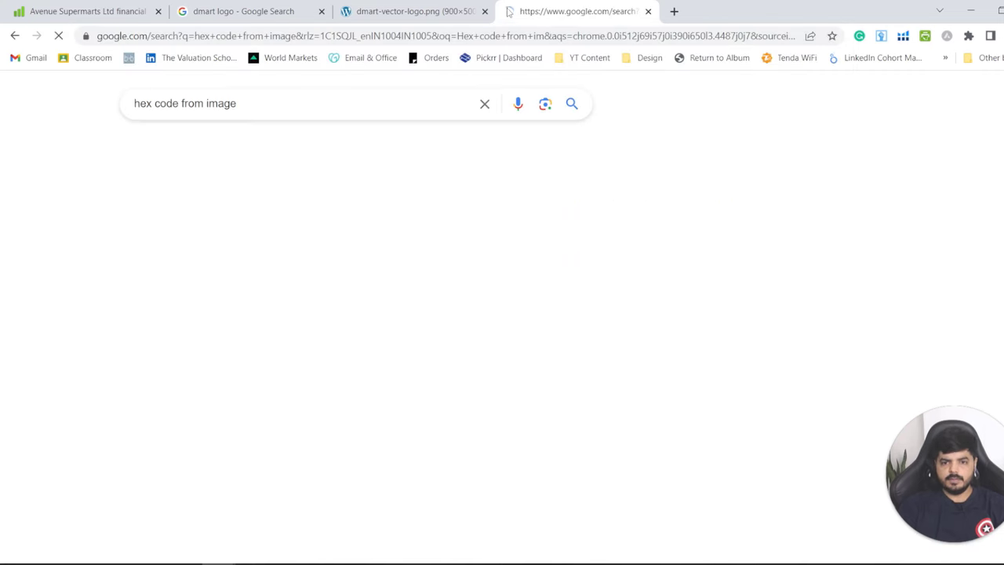
{"action": "left_click", "coordinate": [297, 232]}
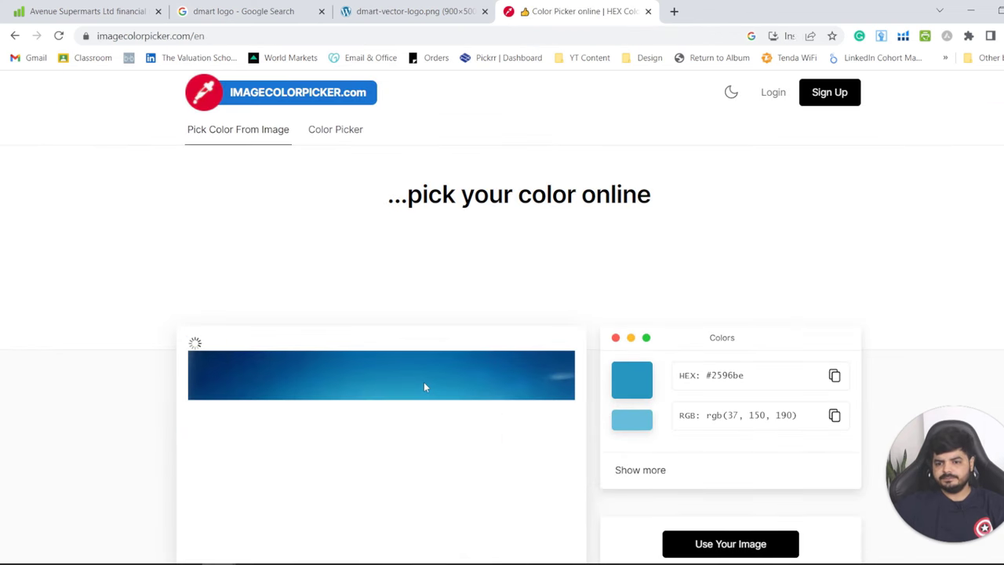
{"action": "scroll", "coordinate": [502, 313], "scroll_direction": "down", "scroll_amount": 3}
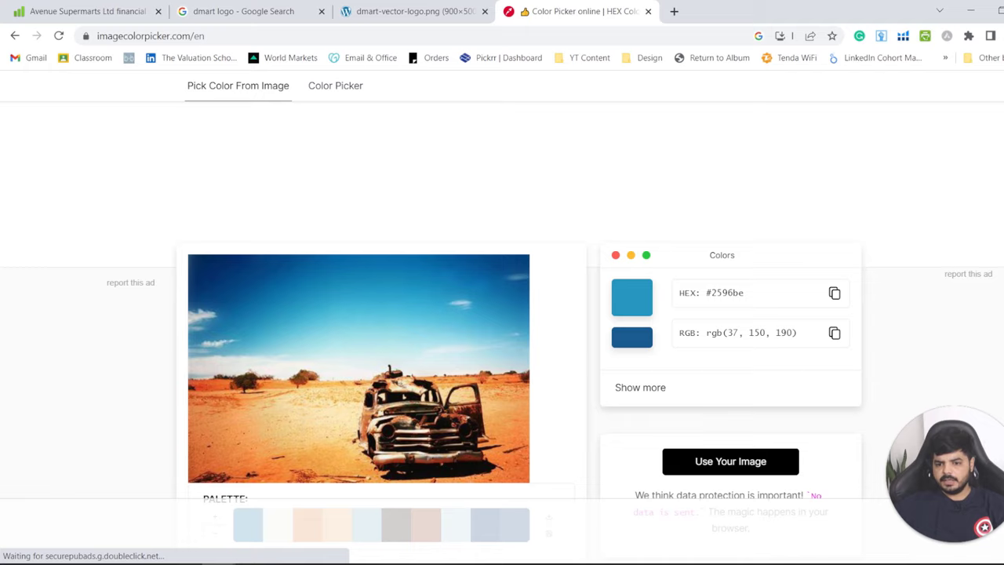
{"action": "scroll", "coordinate": [718, 309], "scroll_direction": "down", "scroll_amount": 2}
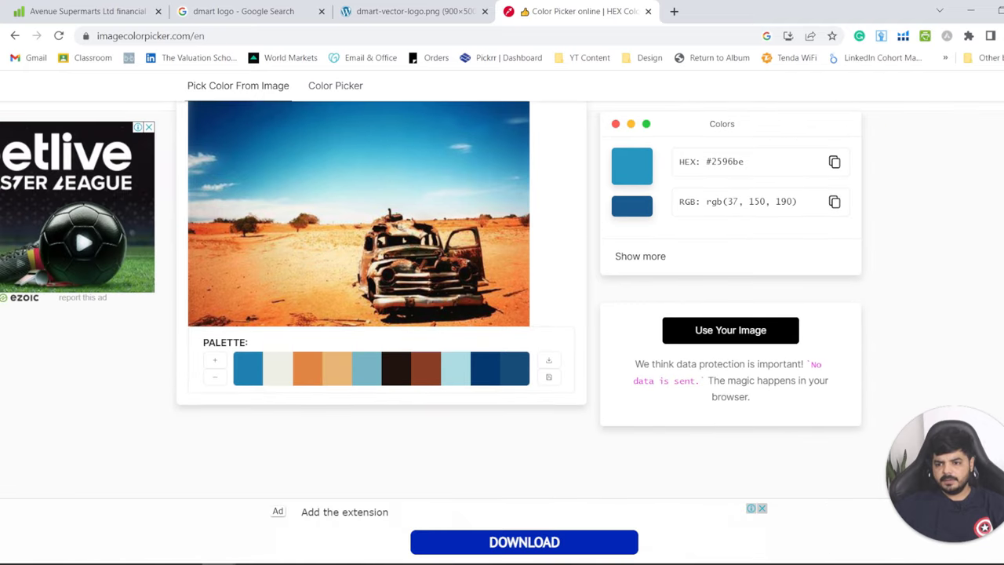
{"action": "left_click", "coordinate": [718, 310]}
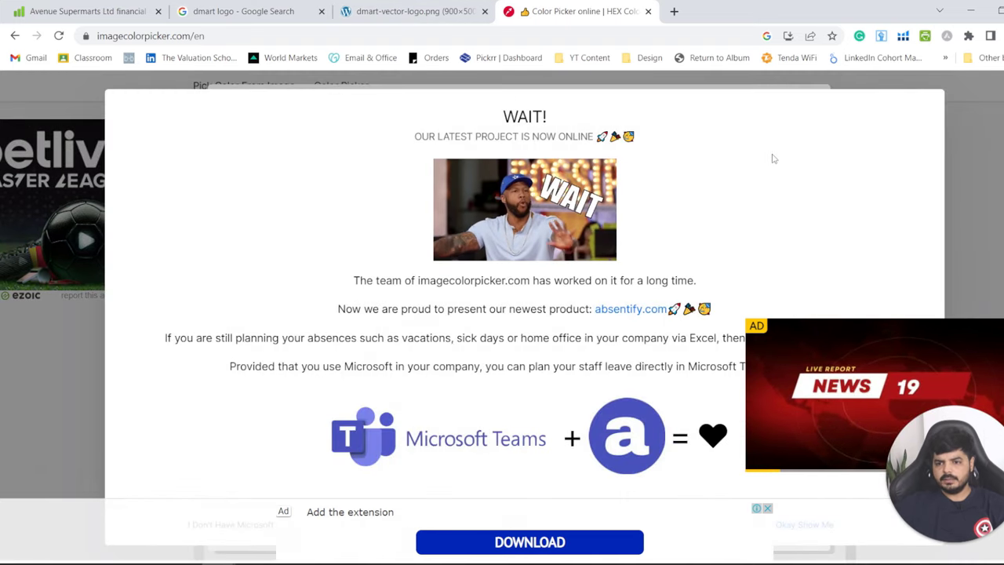
{"action": "key", "text": "Escape"}
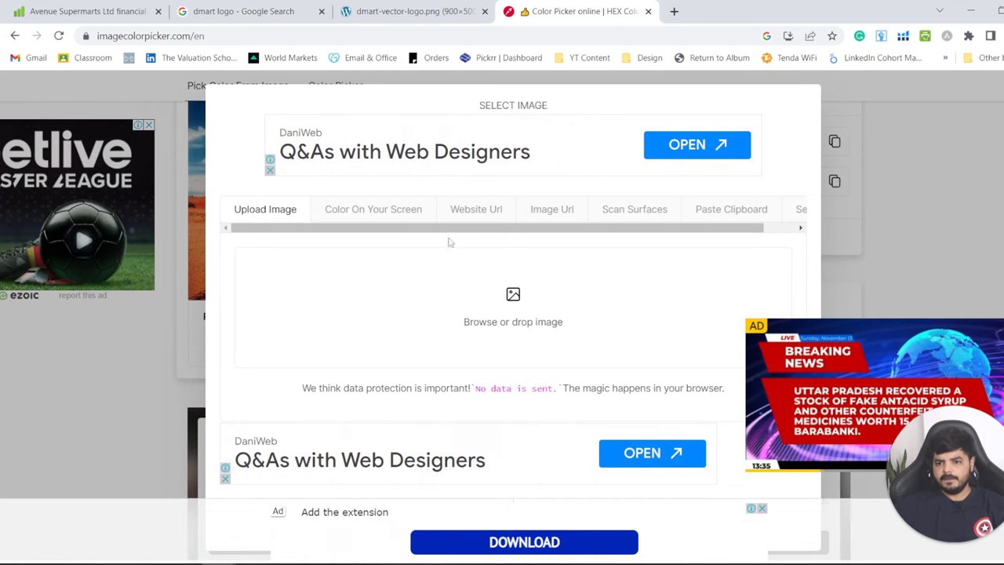
Load the DMart logo by its image URL and sample its green, #028655.
{"action": "left_click", "coordinate": [560, 210]}
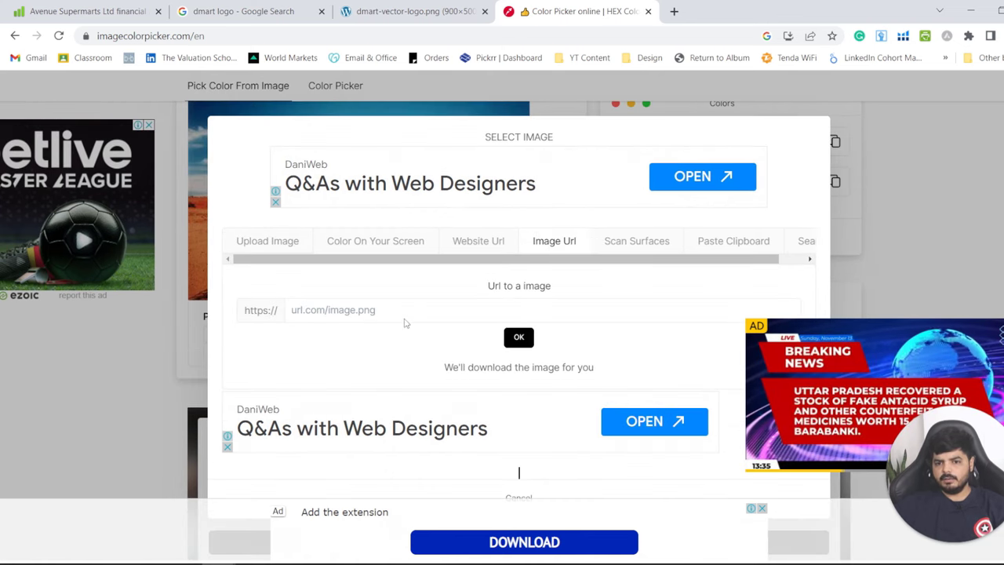
{"action": "left_click", "coordinate": [431, 6]}
{"action": "left_click", "coordinate": [274, 35]}
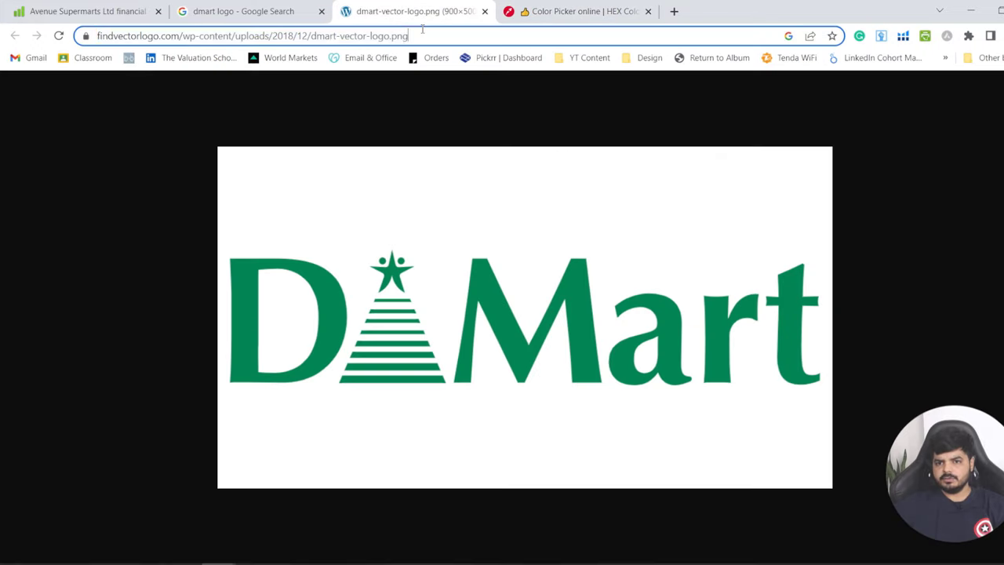
{"action": "left_click", "coordinate": [580, 11]}
{"action": "left_click", "coordinate": [492, 320]}
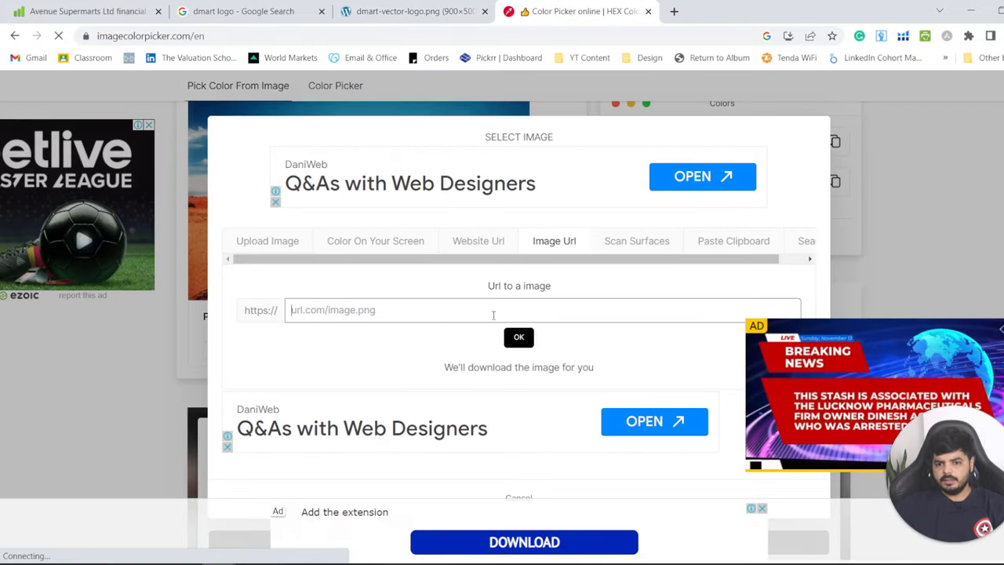
{"action": "type", "text": "https://findvectorlogo.com/wp-content/uploads/2018/12/dmart-vector-logo.png"}
{"action": "left_click", "coordinate": [518, 338]}
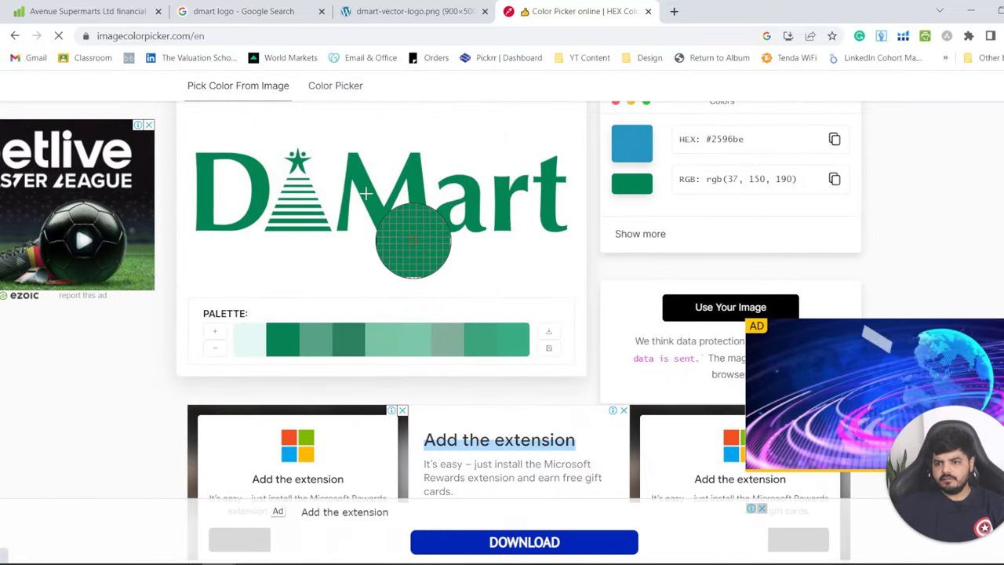
{"action": "left_click", "coordinate": [365, 193]}
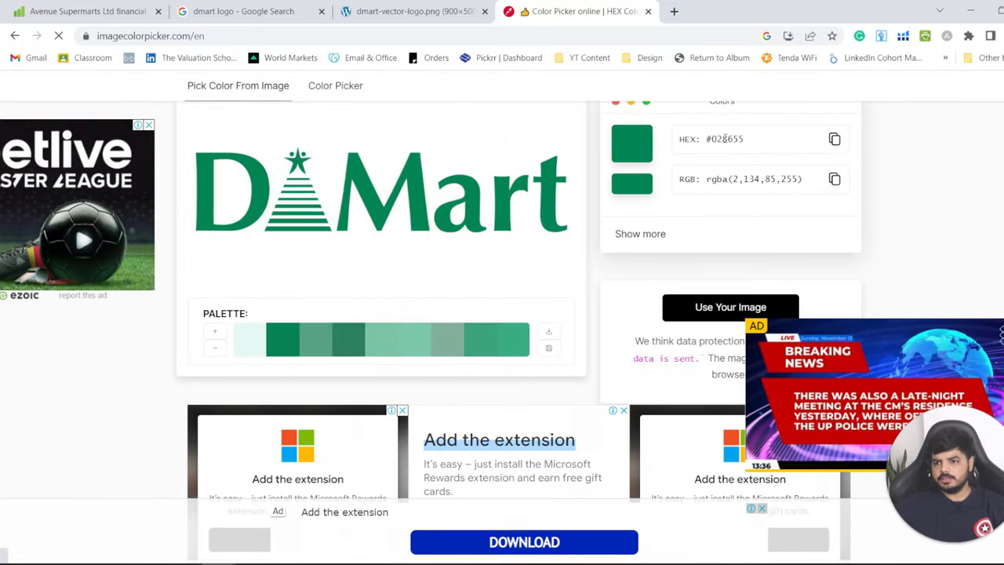
{"action": "left_click_drag", "start_coordinate": [708, 139], "coordinate": [766, 141]}
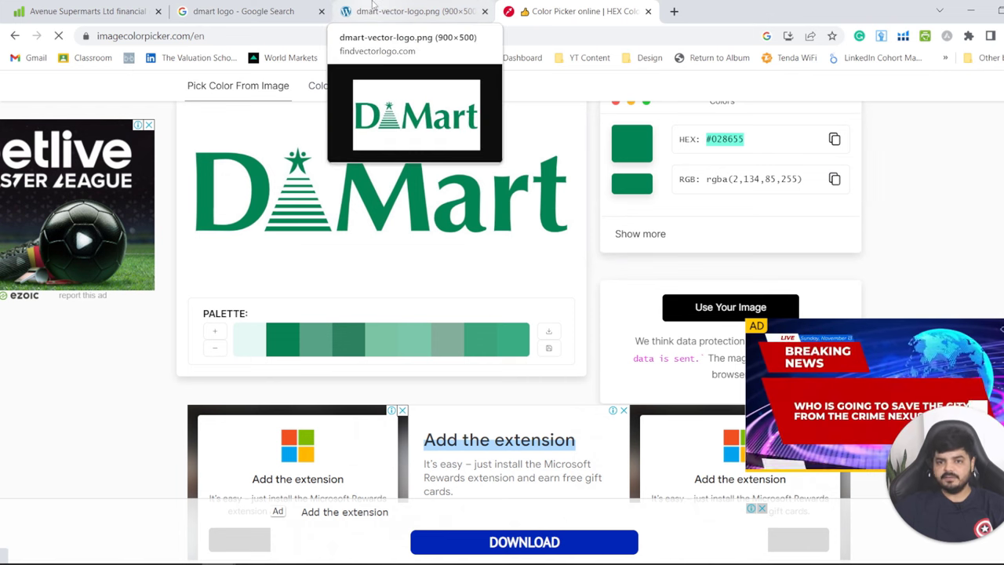
Open More Colors' Custom hex field for the B2 title's font colour.
{"action": "key", "text": "alt+Tab"}
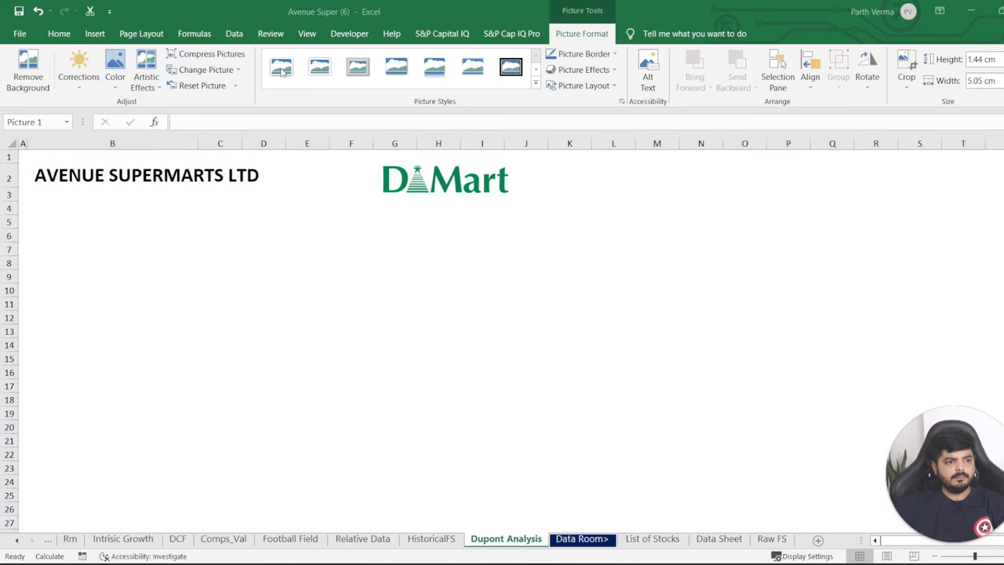
{"action": "left_click", "coordinate": [163, 173]}
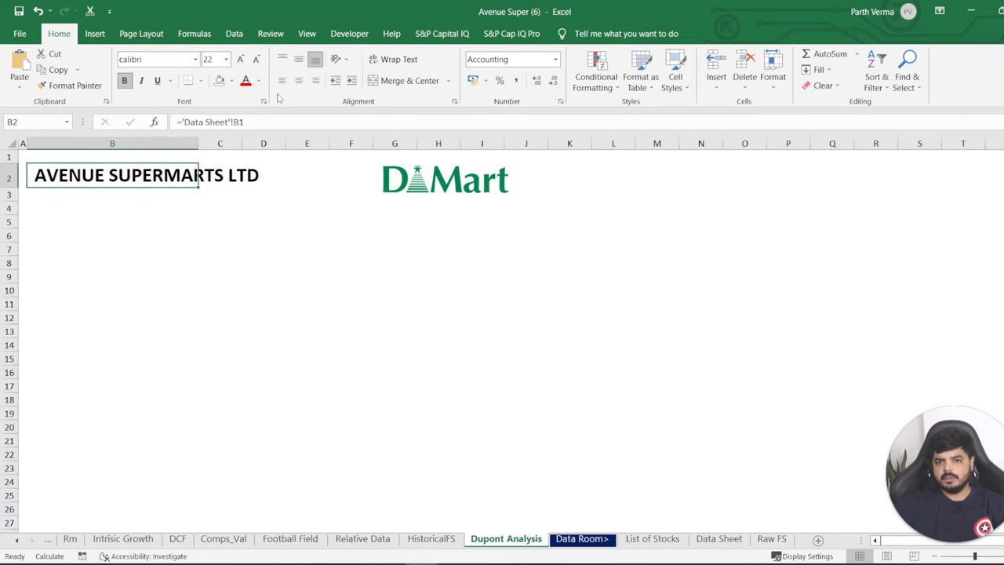
{"action": "left_click", "coordinate": [258, 81]}
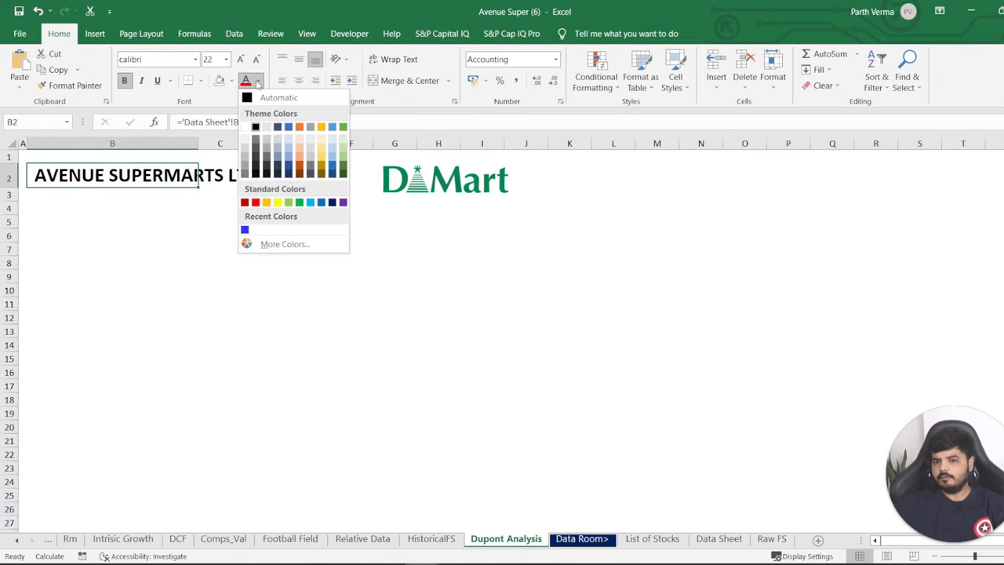
{"action": "left_click", "coordinate": [275, 245]}
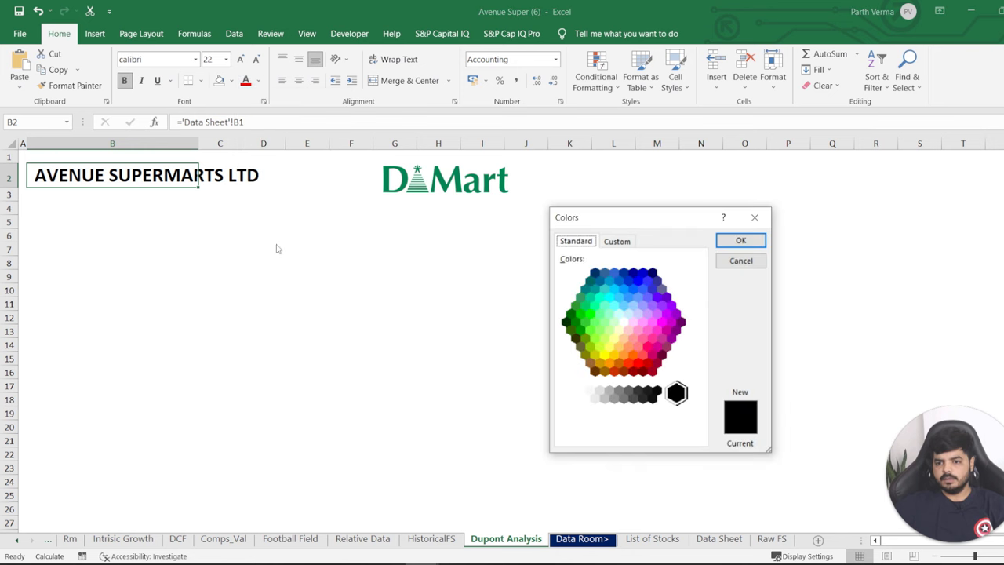
{"action": "left_click", "coordinate": [616, 241]}
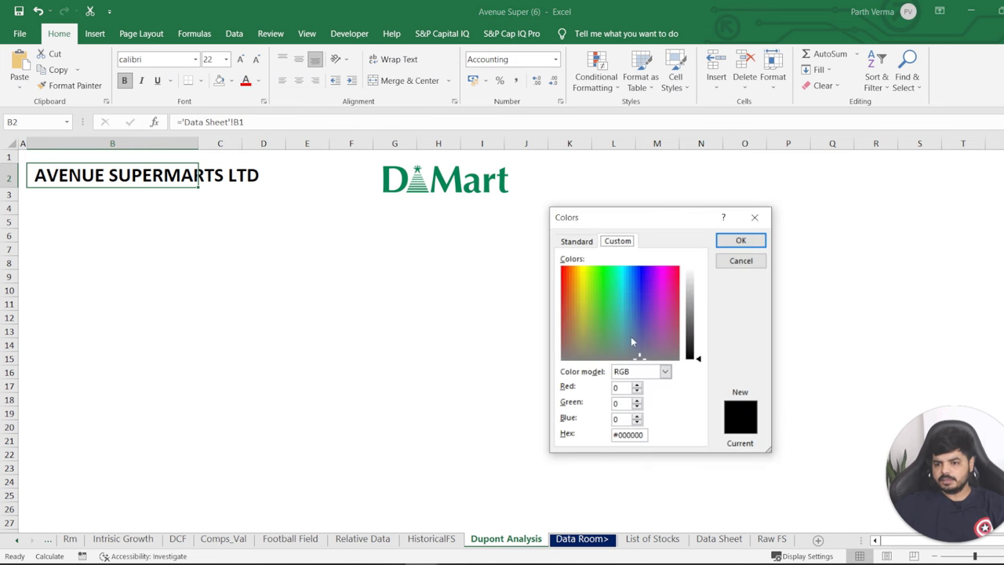
{"action": "left_click", "coordinate": [644, 435]}
{"action": "double_click", "coordinate": [645, 434]}
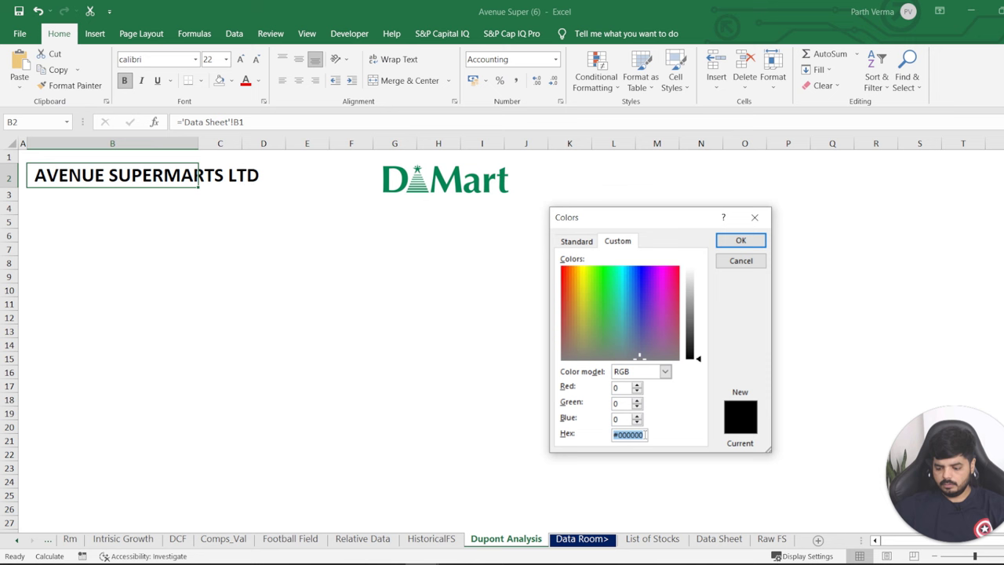
{"action": "type", "text": "28655"}
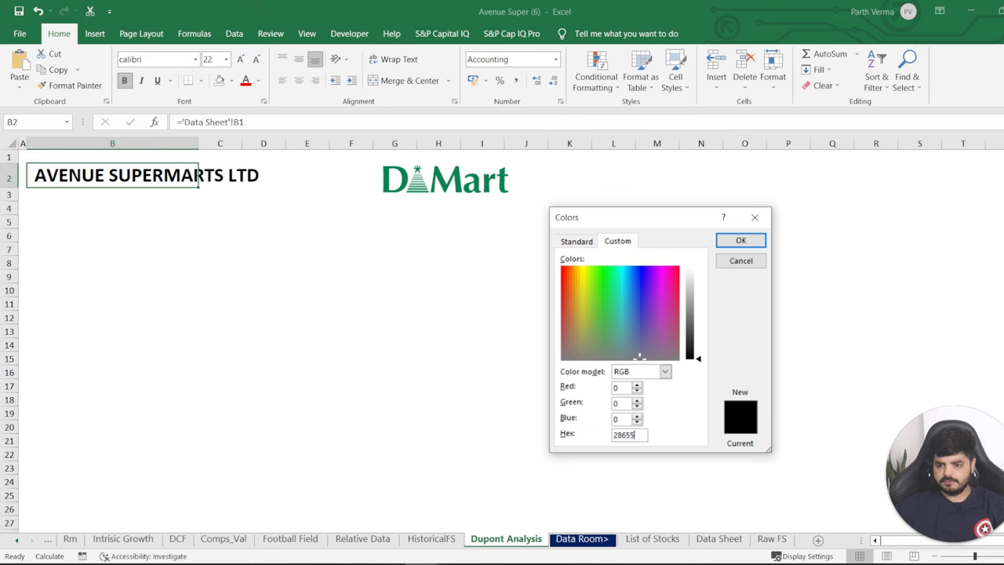
{"action": "double_click", "coordinate": [615, 434]}
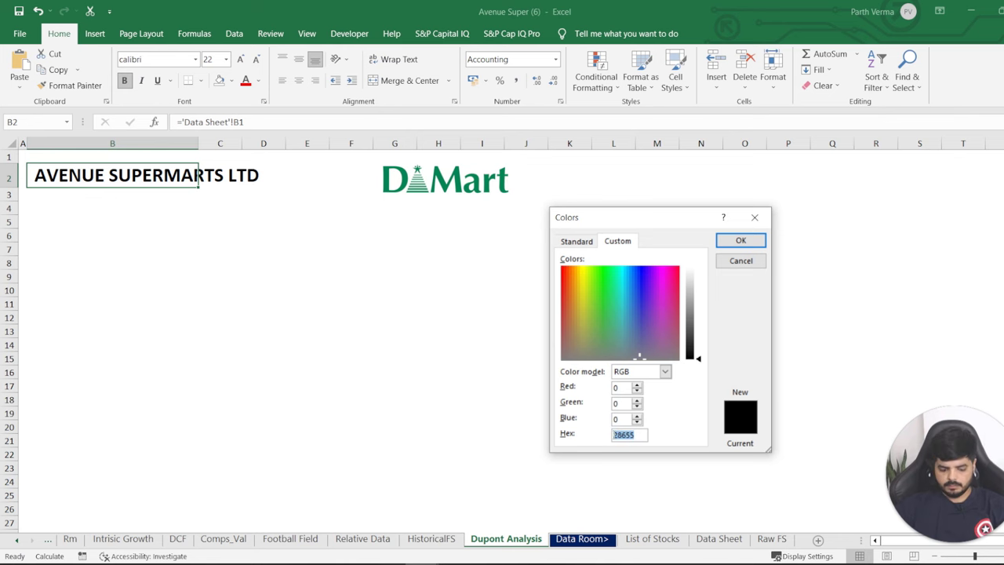
{"action": "left_click", "coordinate": [615, 434]}
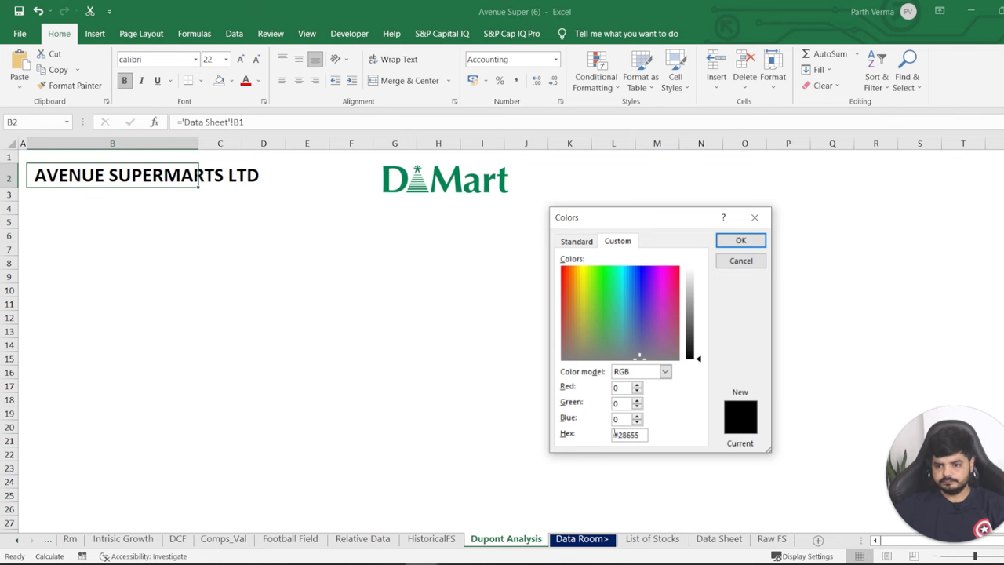
{"action": "key", "text": "Return"}
{"action": "key", "text": "Return"}
Copy #028655 from the colour picker, paste it as the hex value, and apply it.
{"action": "key", "text": "alt+Tab"}
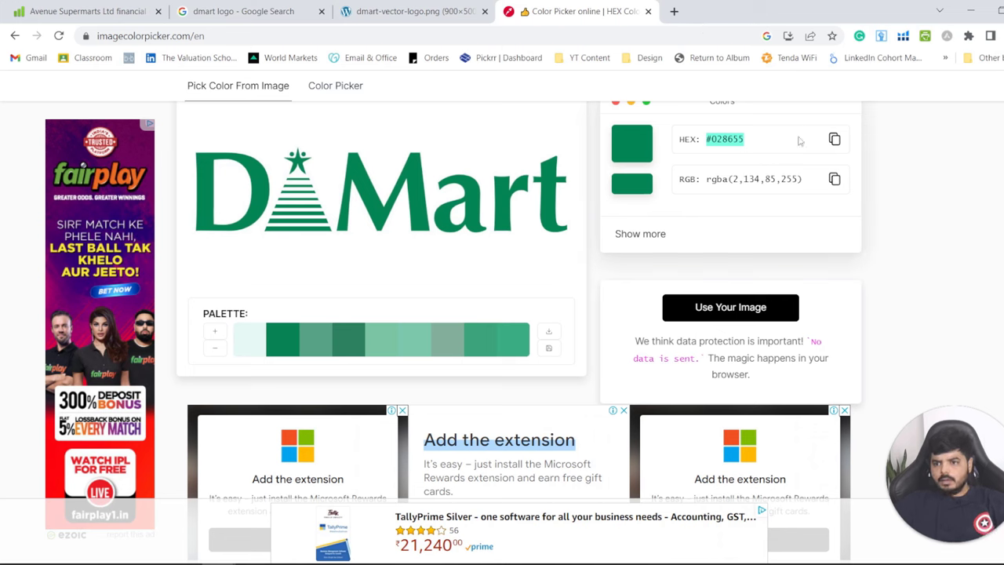
{"action": "left_click", "coordinate": [835, 139]}
{"action": "key", "text": "alt+Tab"}
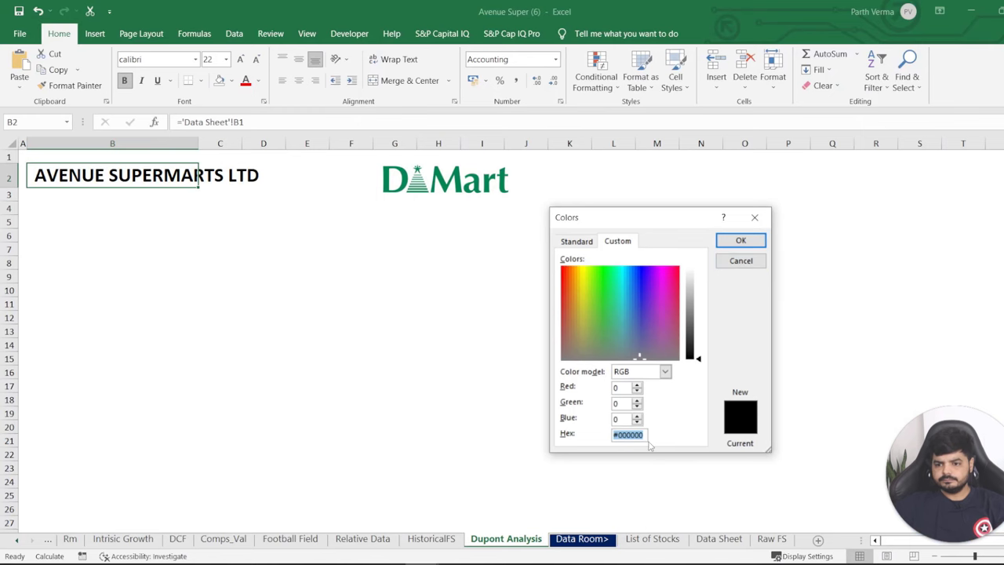
{"action": "key", "text": "ctrl+v"}
{"action": "left_click", "coordinate": [740, 240]}
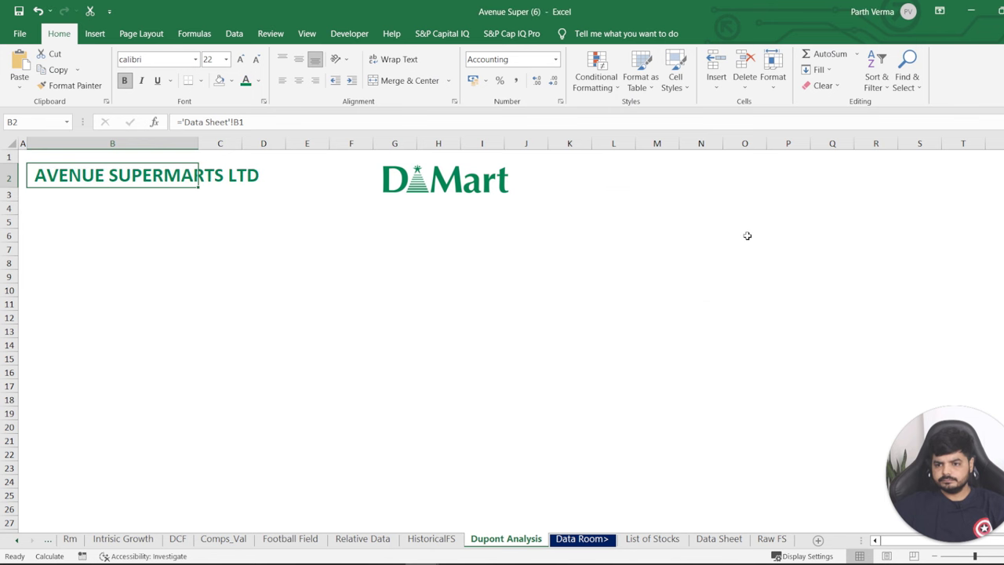
{"action": "left_click", "coordinate": [272, 249]}
{"action": "left_click", "coordinate": [74, 236]}
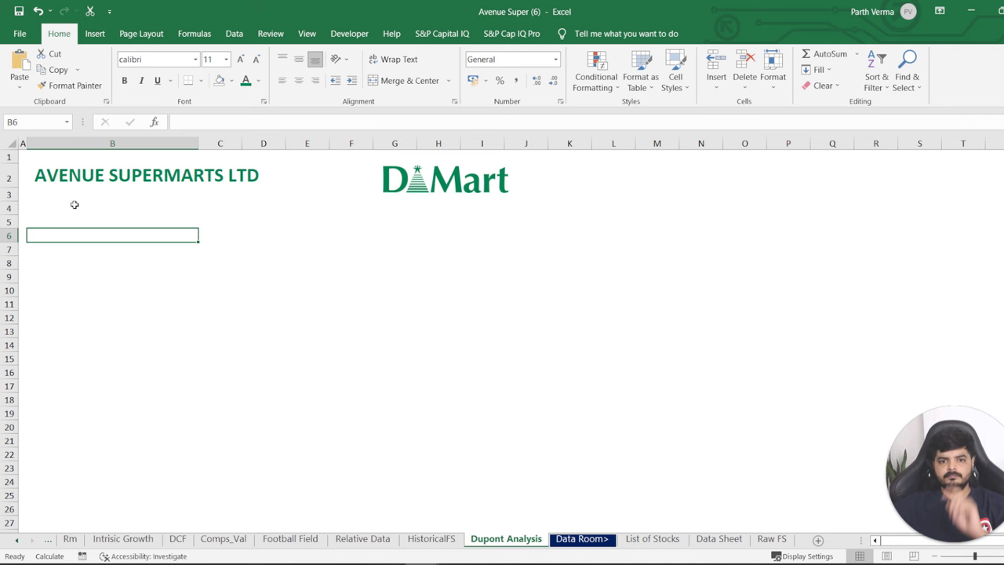
Drag the DMart logo's corner handle inward to make it slightly smaller, then deselect it.
{"action": "left_click", "coordinate": [481, 179]}
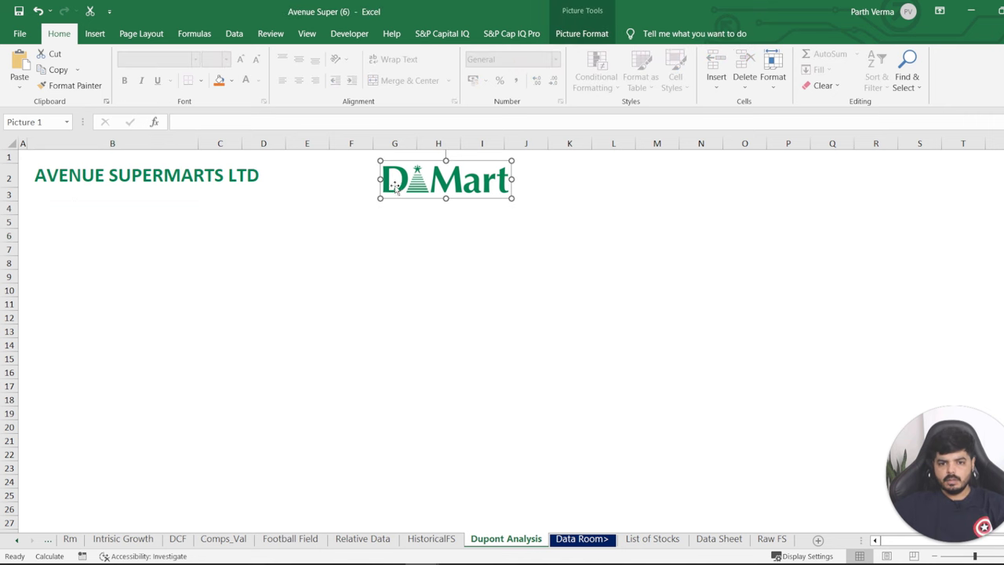
{"action": "mouse_move", "coordinate": [511, 198]}
{"action": "left_mouse_down"}
{"action": "mouse_move", "coordinate": [463, 180]}
{"action": "mouse_move", "coordinate": [487, 180]}
{"action": "mouse_move", "coordinate": [482, 172]}
{"action": "mouse_move", "coordinate": [466, 178]}
{"action": "left_mouse_up"}
{"action": "left_click", "coordinate": [449, 222]}
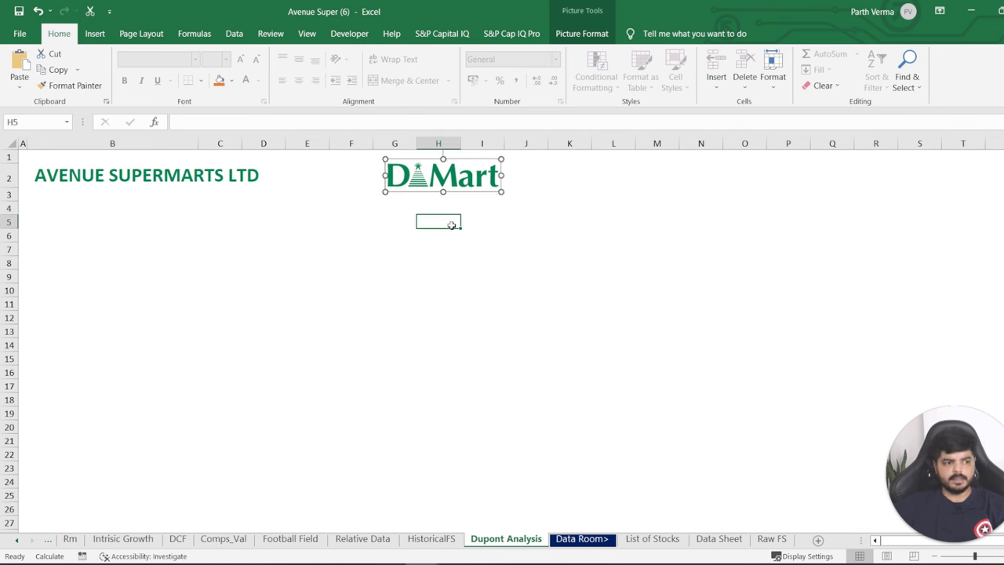
{"action": "left_click", "coordinate": [41, 196]}
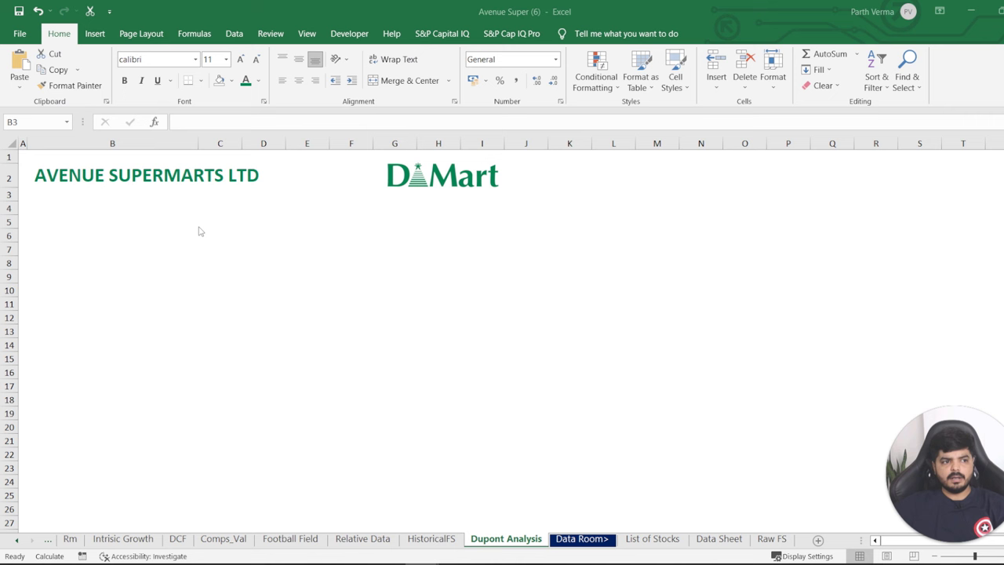
Start B3's formula as =CONCATENATE("(",vlookup(B2, looking up the company name in B2.
{"action": "left_click", "coordinate": [102, 197]}
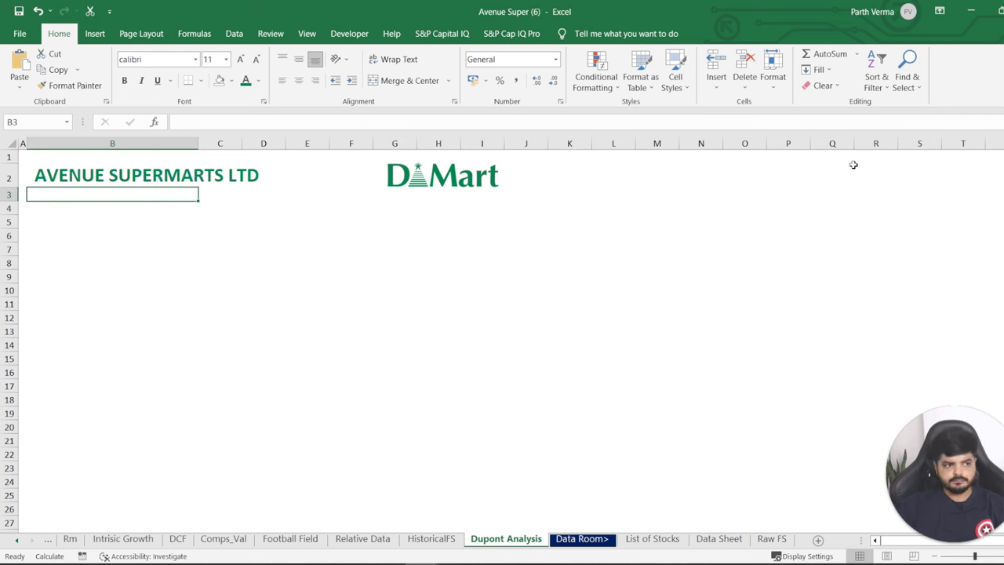
{"action": "type", "text": "="}
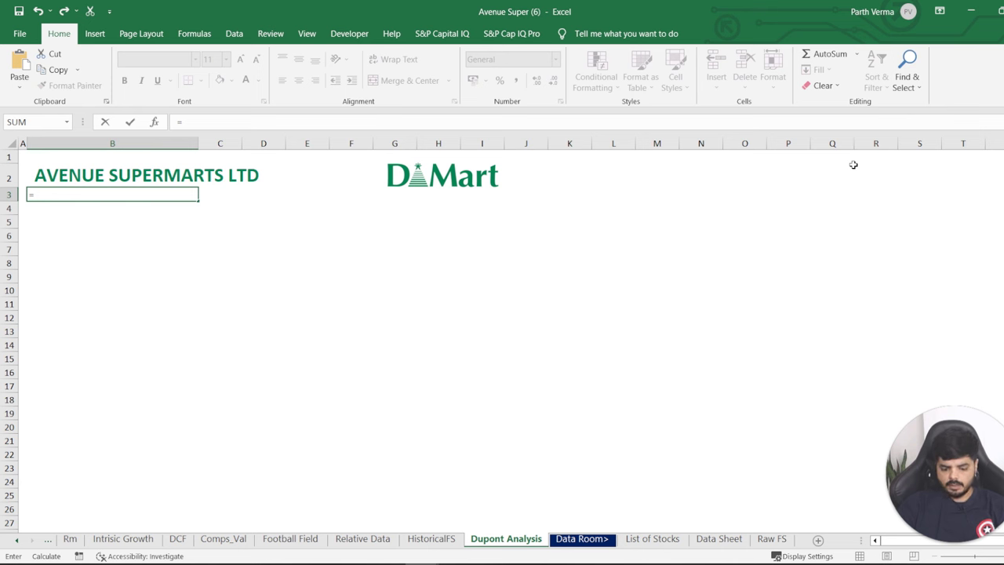
{"action": "type", "text": "conc"}
{"action": "key", "text": "Down"}
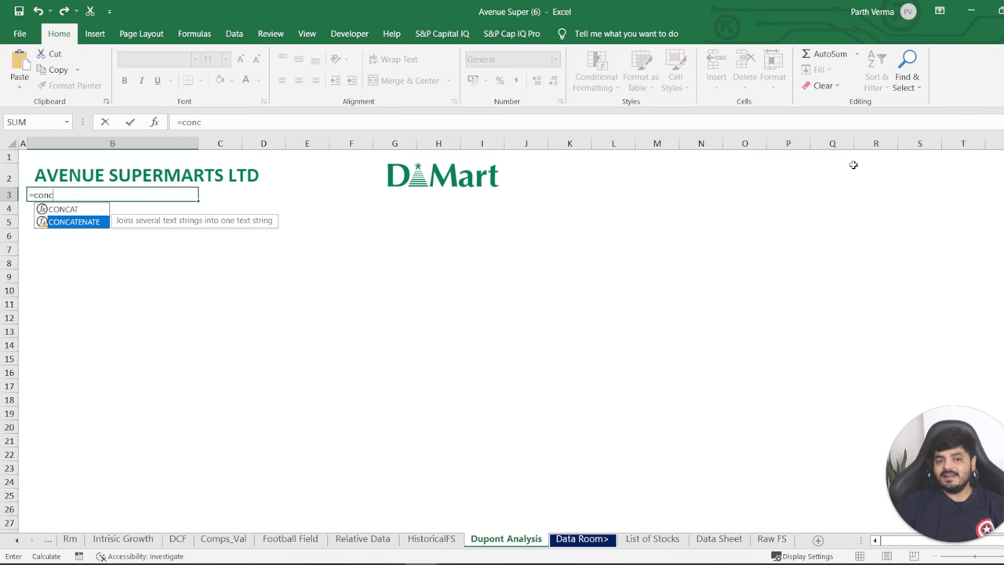
{"action": "key", "text": "Tab"}
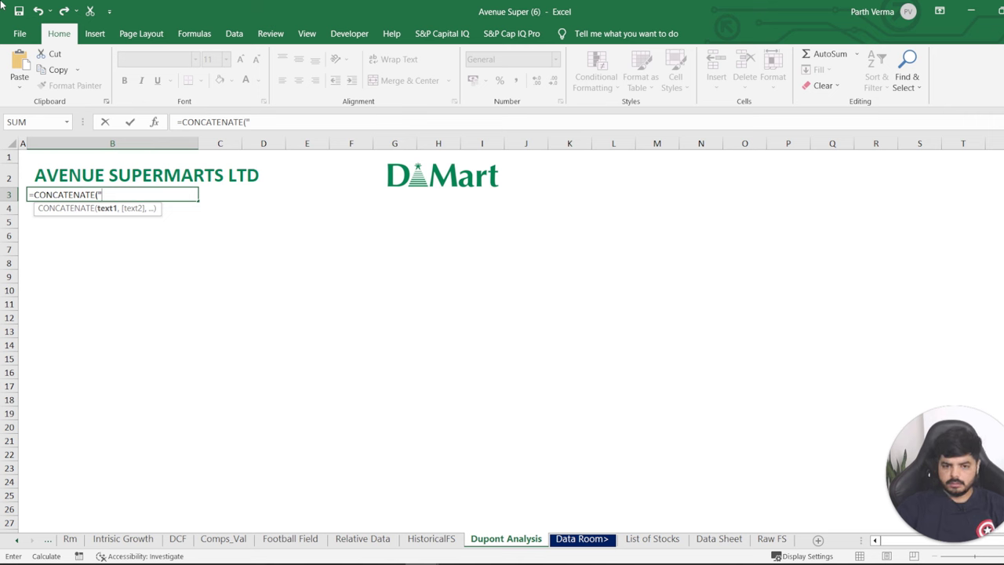
{"action": "type", "text": "(\""}
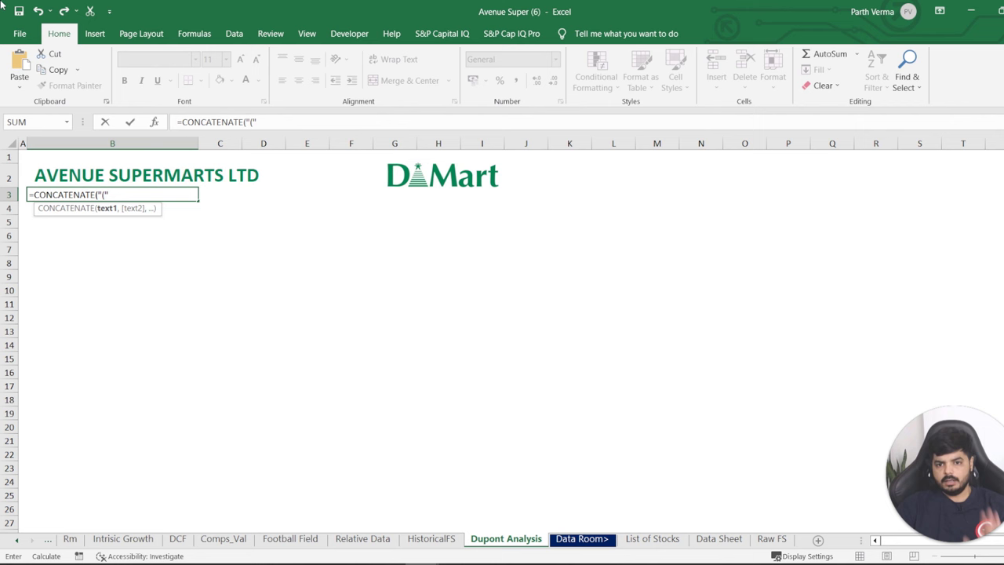
{"action": "type", "text": ","}
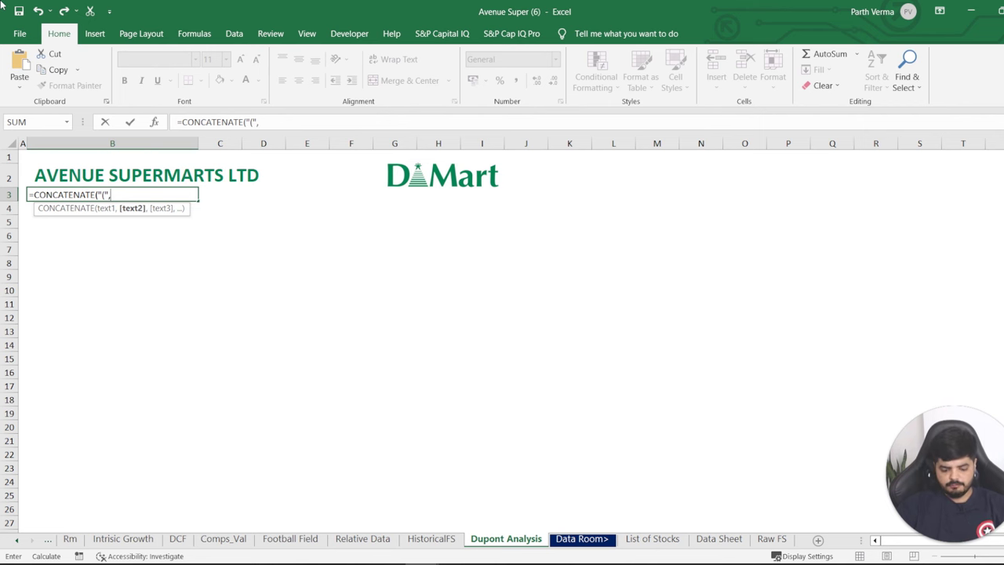
{"action": "type", "text": "vlookup"}
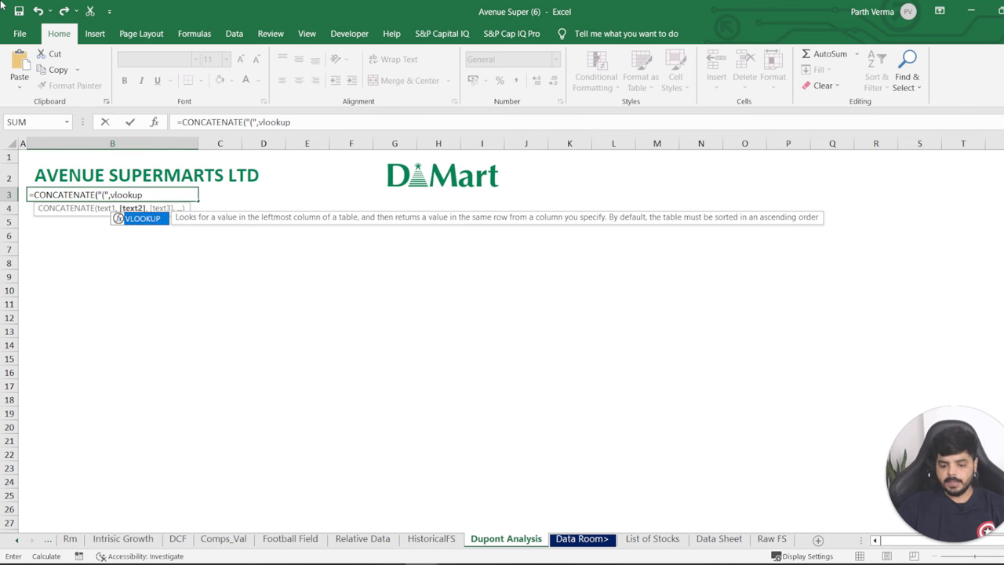
{"action": "type", "text": "("}
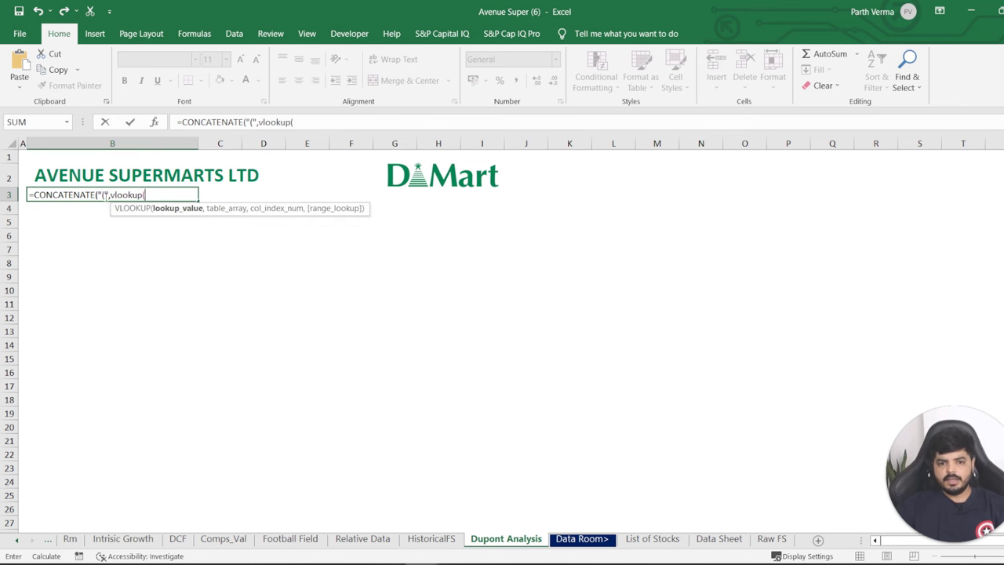
{"action": "left_click", "coordinate": [55, 176]}
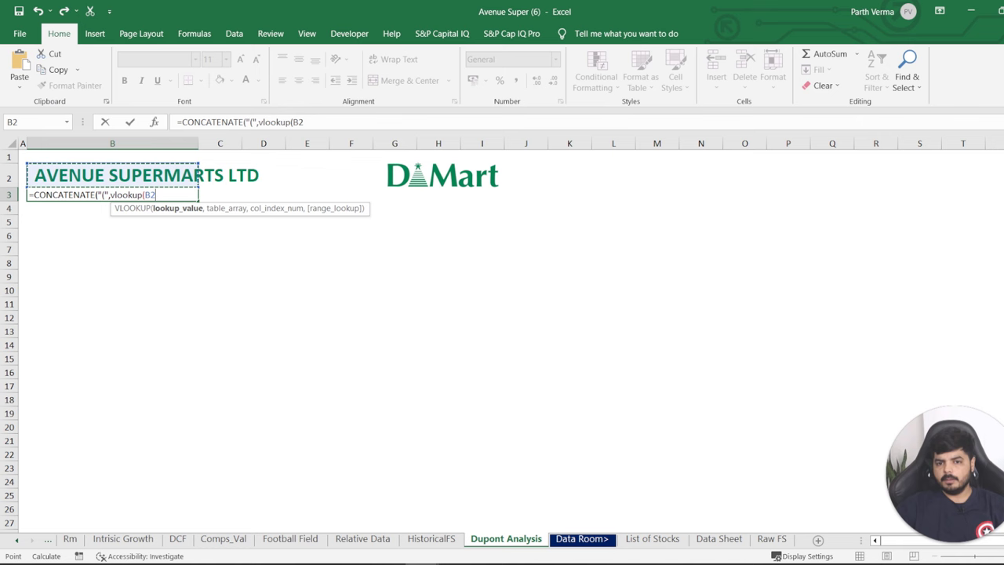
{"action": "type", "text": ","}
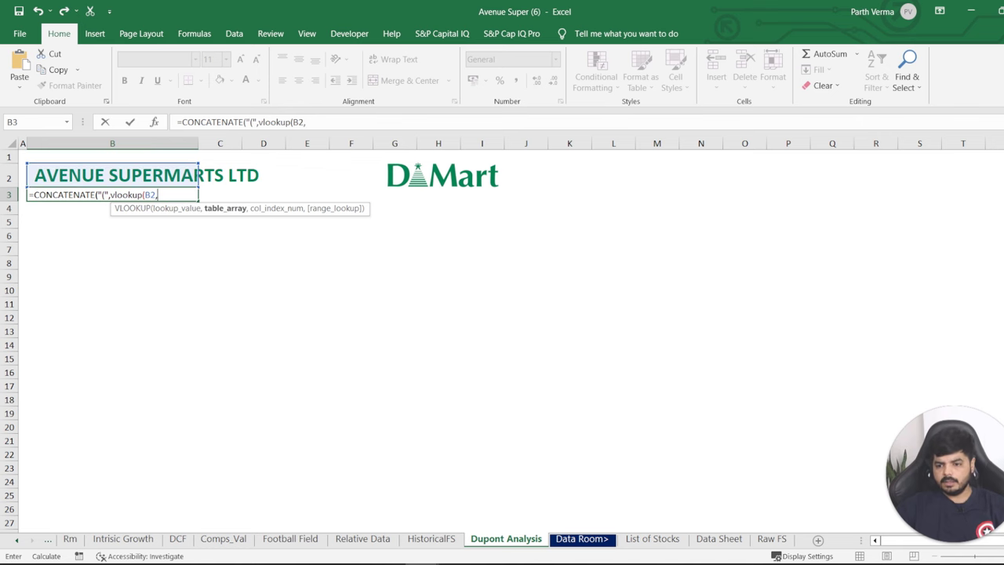
Point B3's lookup at 'List of Stocks'!A2:C5442, column 3, exact match, and enter it.
{"action": "left_click", "coordinate": [641, 541]}
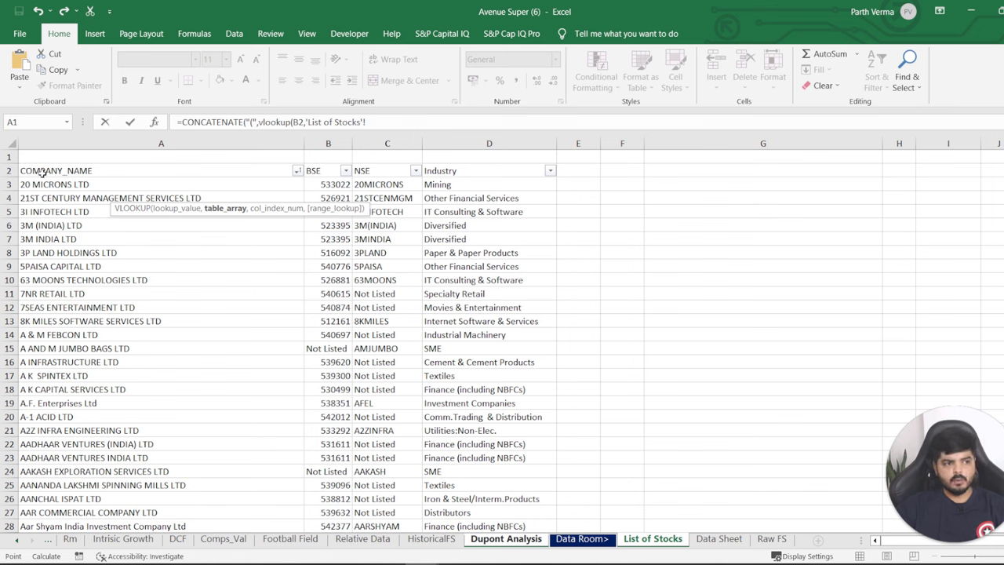
{"action": "mouse_move", "coordinate": [41, 172]}
{"action": "left_mouse_down"}
{"action": "mouse_move", "coordinate": [130, 247]}
{"action": "mouse_move", "coordinate": [389, 546]}
{"action": "mouse_move", "coordinate": [384, 218]}
{"action": "mouse_move", "coordinate": [394, 445]}
{"action": "left_mouse_up"}
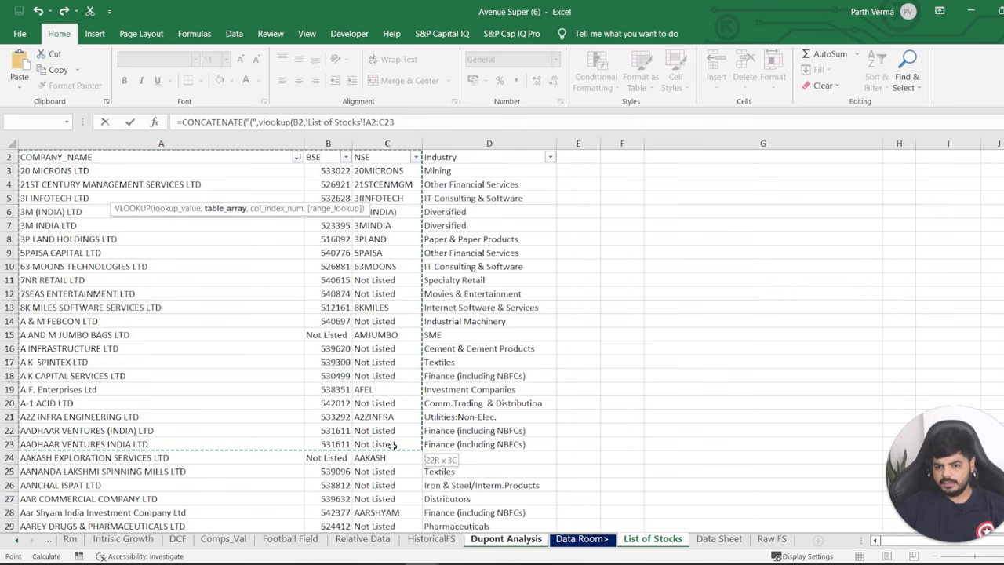
{"action": "key", "text": "ctrl+shift+Down"}
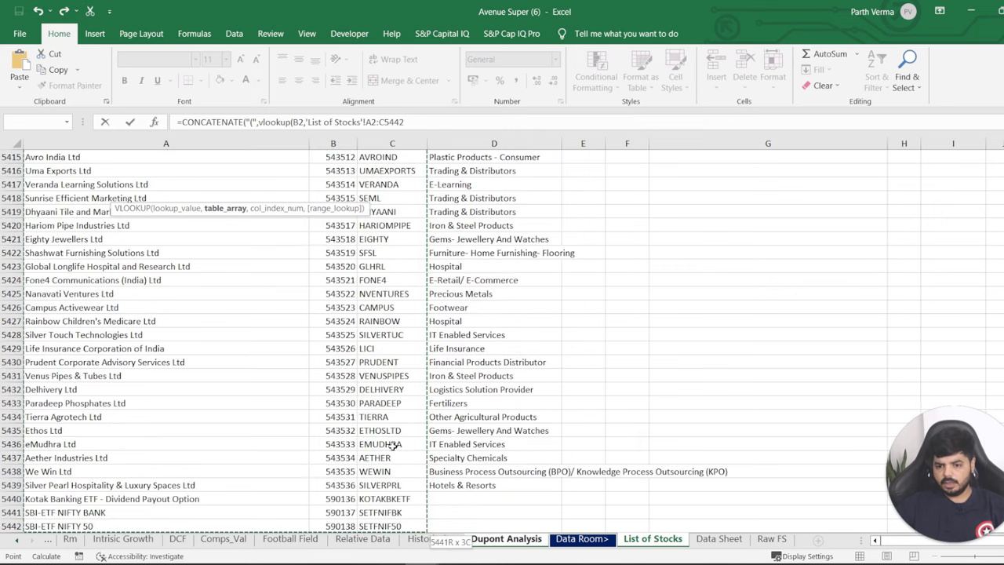
{"action": "type", "text": ",3,0"}
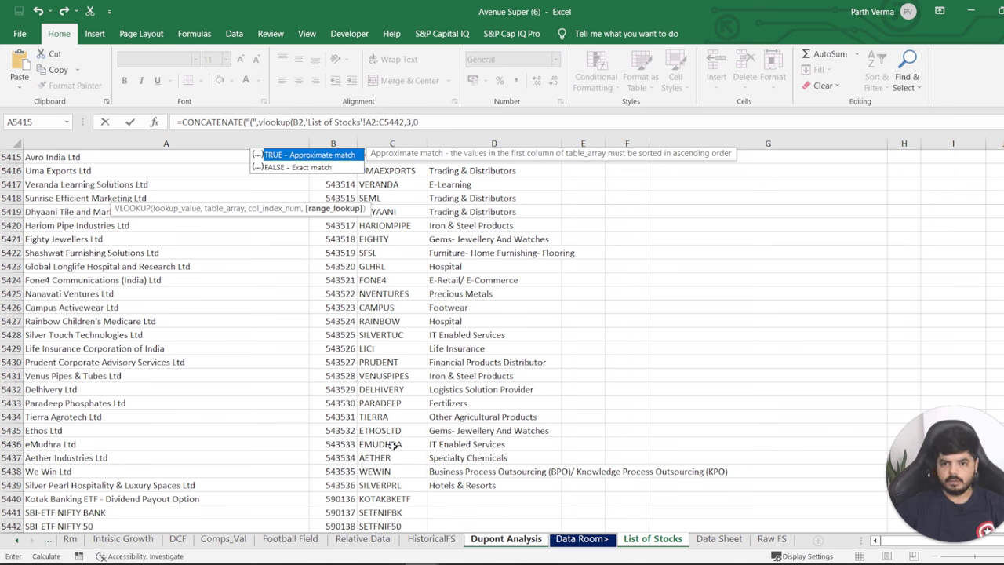
{"action": "key", "text": "BackSpace"}
{"action": "key", "text": "BackSpace"}
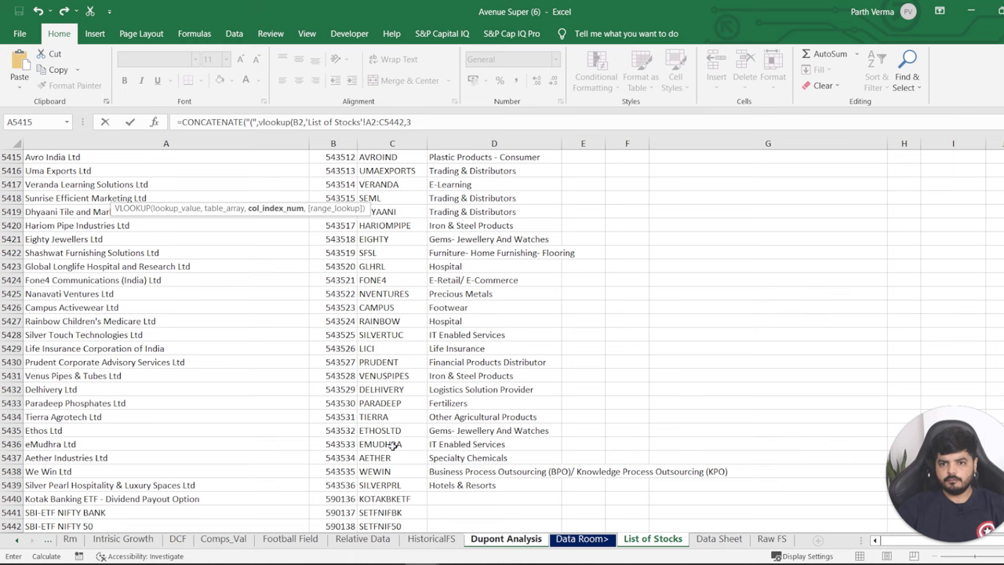
{"action": "type", "text": ",FALSE"}
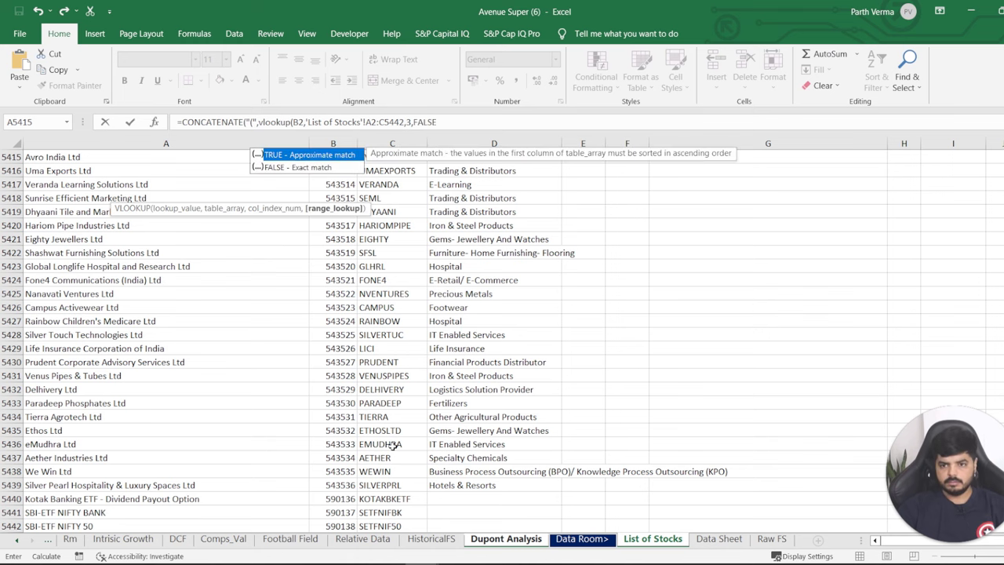
{"action": "key", "text": "Return"}
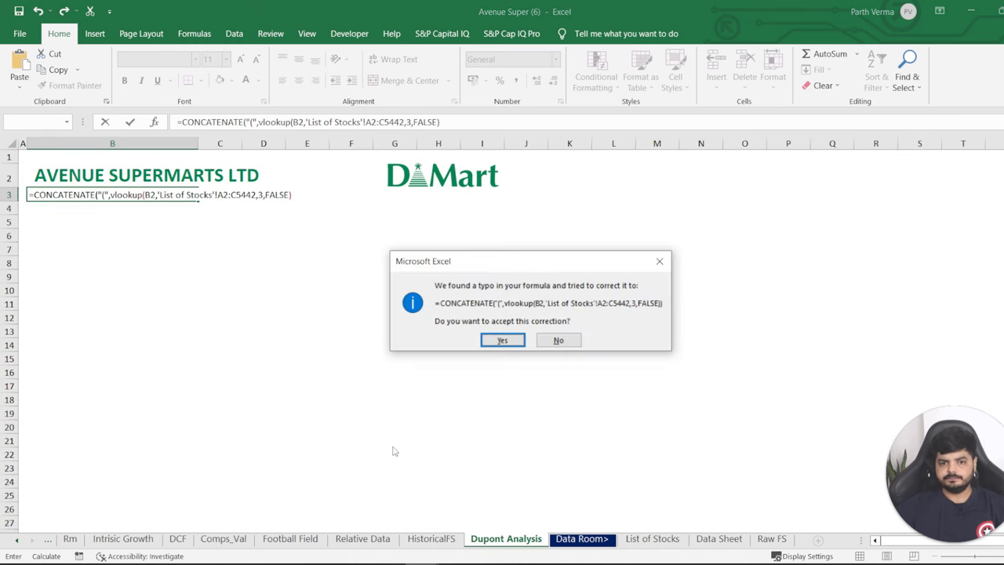
Accept Excel's bracket fix and reopen B3's formula with the cursor just after FALSE.
{"action": "key", "text": "Return"}
{"action": "key", "text": "Up"}
{"action": "key", "text": "F2"}
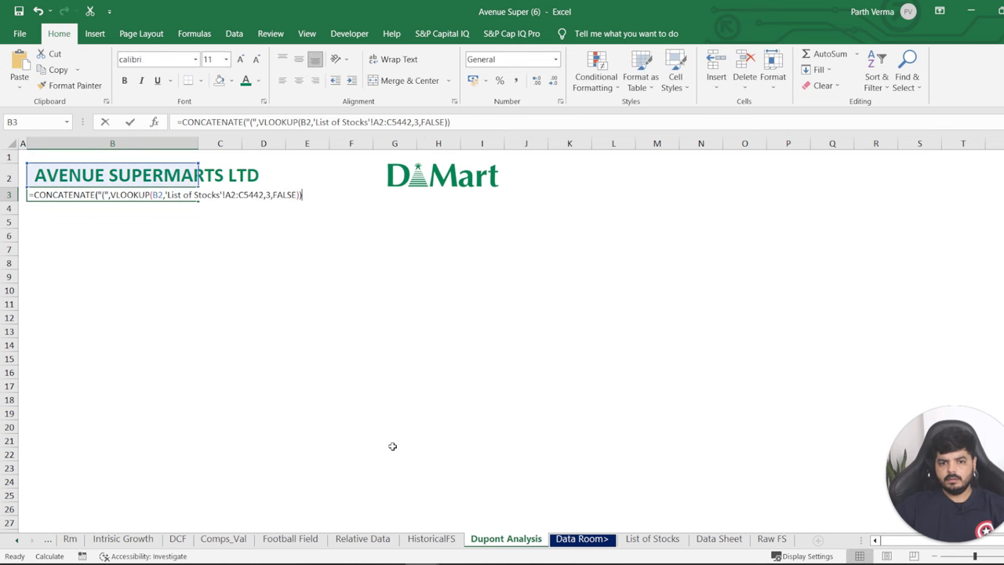
{"action": "key", "text": "Left"}
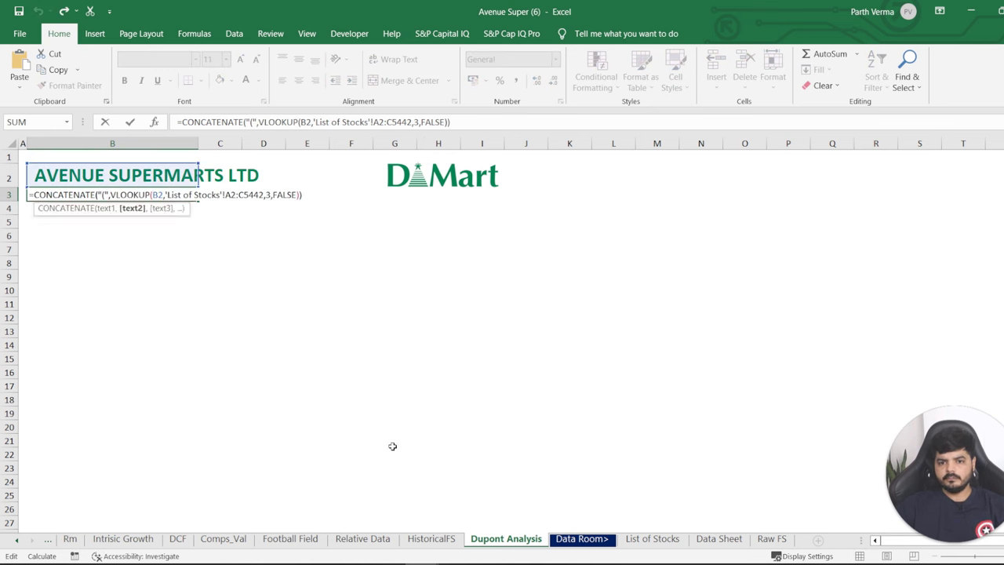
{"action": "key", "text": "Left"}
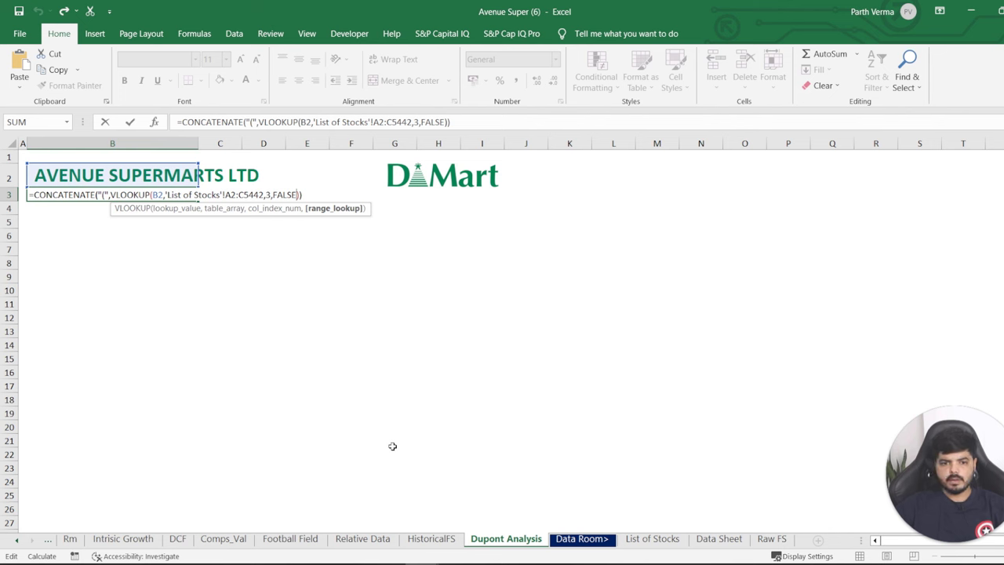
Replace the final closing bracket of B3's formula with a comma to continue it.
{"action": "left_click", "coordinate": [247, 123]}
{"action": "left_click", "coordinate": [259, 122]}
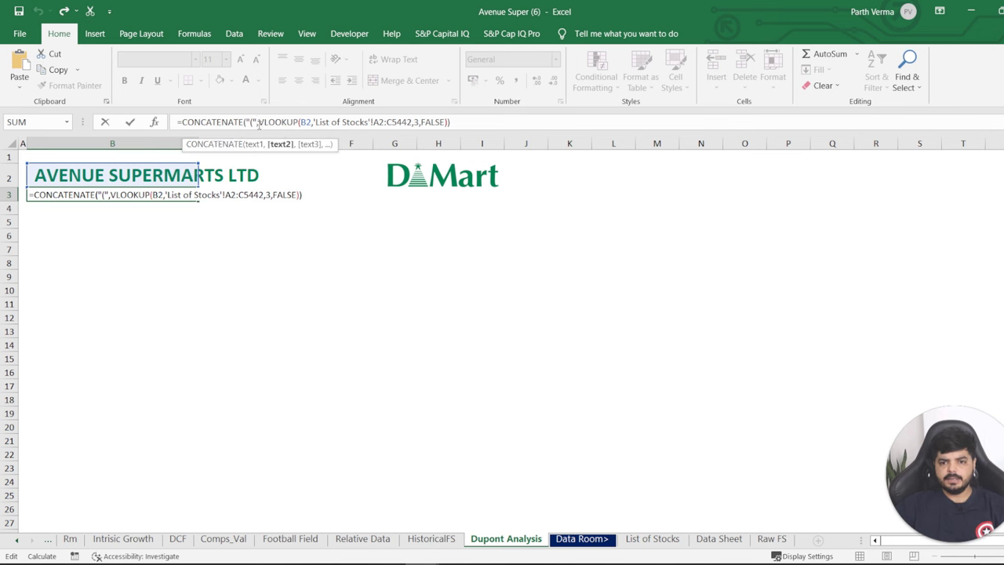
{"action": "left_click", "coordinate": [252, 123]}
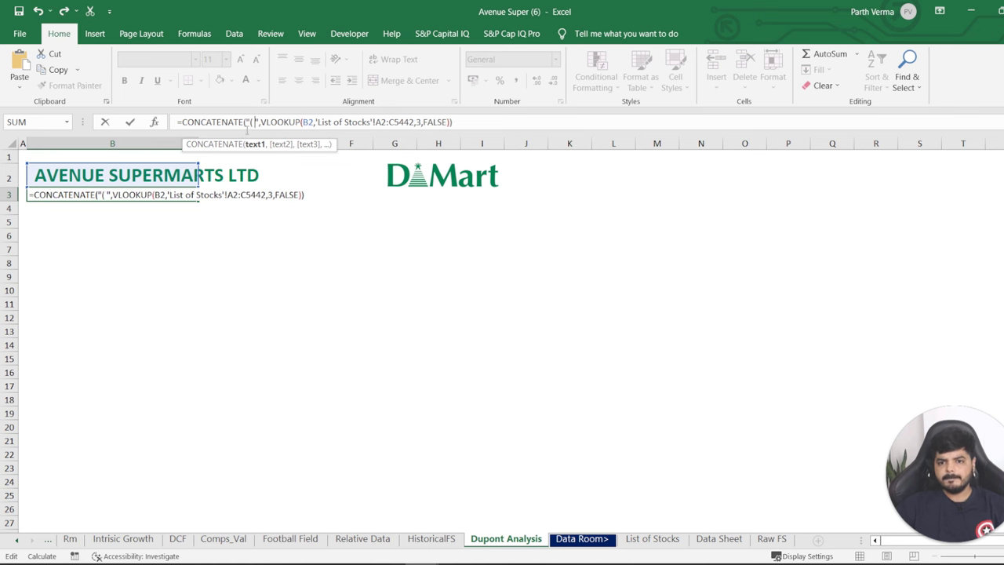
{"action": "left_click", "coordinate": [465, 124]}
{"action": "key", "text": "BackSpace"}
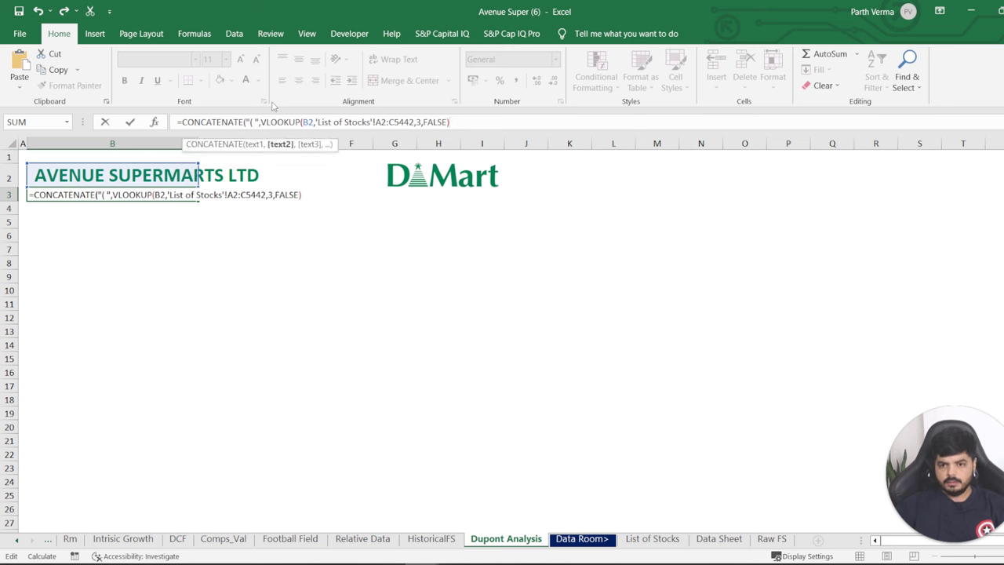
{"action": "type", "text": ",\" |"}
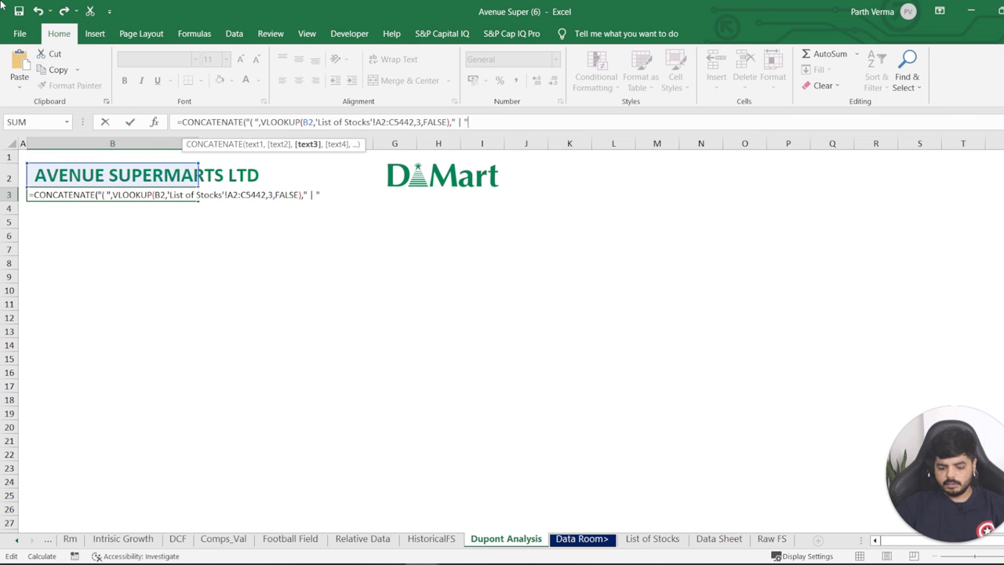
Append the " | " separator, a "BSE Code: " label and a second vlookup on B2.
{"action": "type", "text": ",vl"}
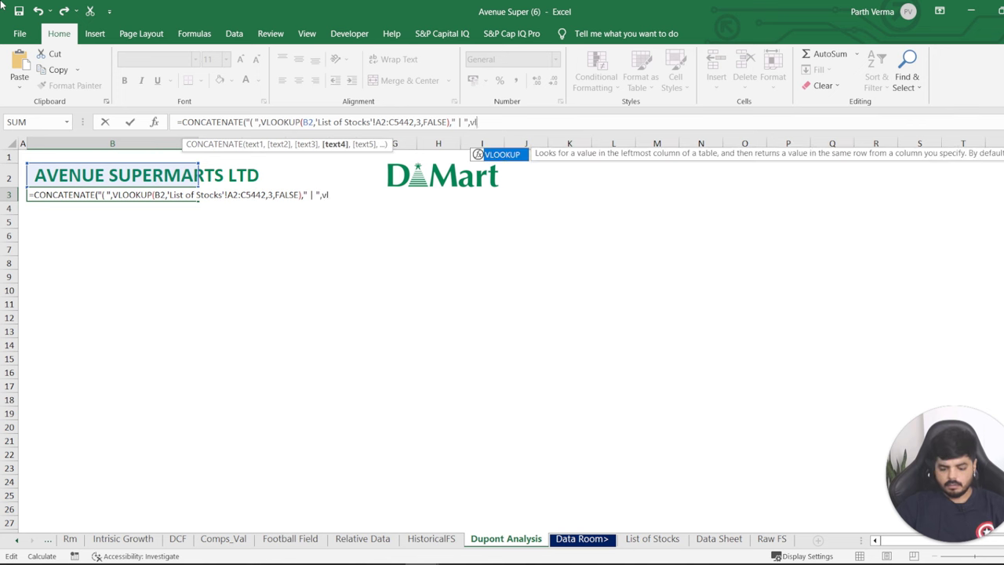
{"action": "key", "text": "BackSpace"}
{"action": "key", "text": "BackSpace"}
{"action": "key", "text": "BackSpace"}
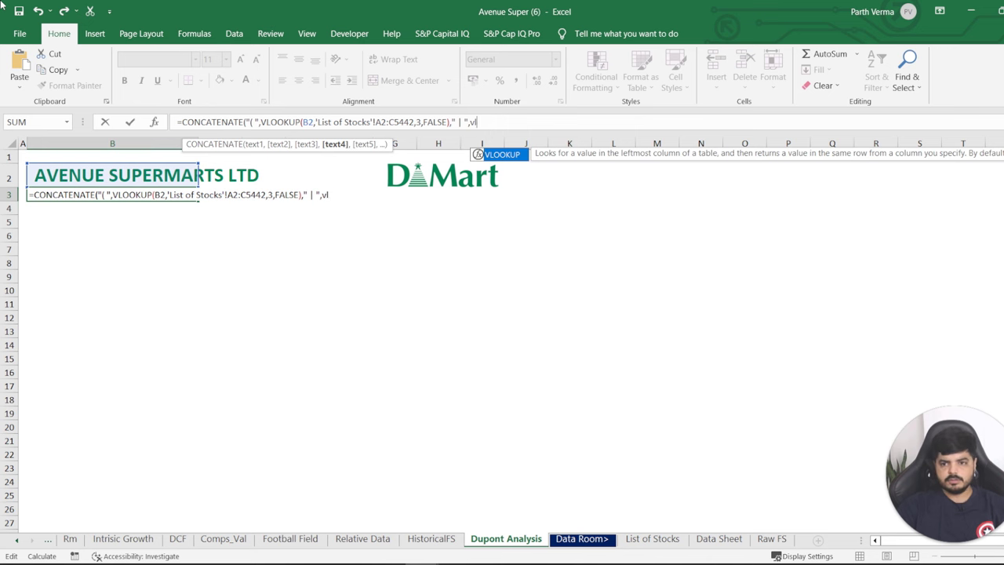
{"action": "key", "text": "BackSpace"}
{"action": "type", "text": "\""}
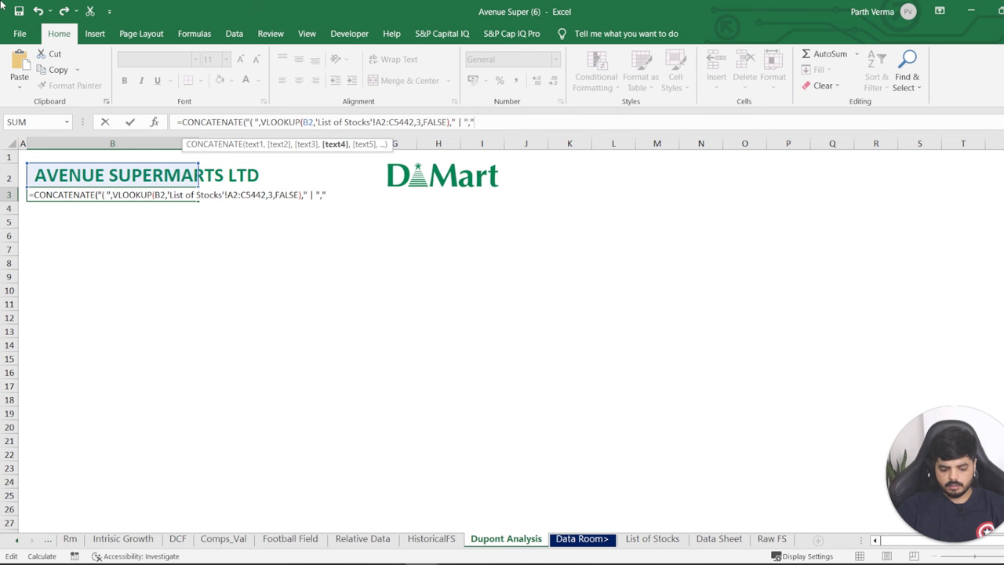
{"action": "type", "text": "BSE C"}
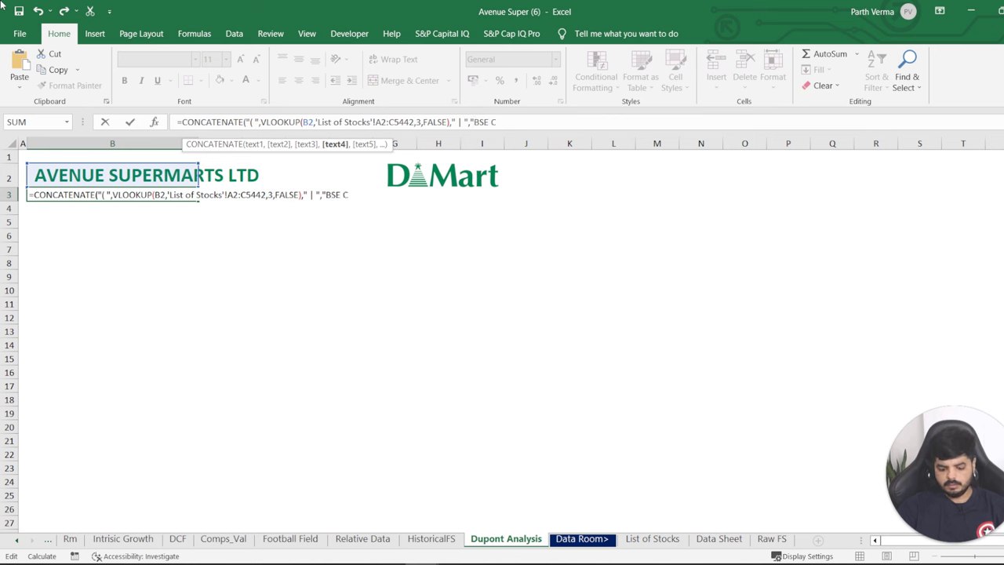
{"action": "type", "text": "ode: "}
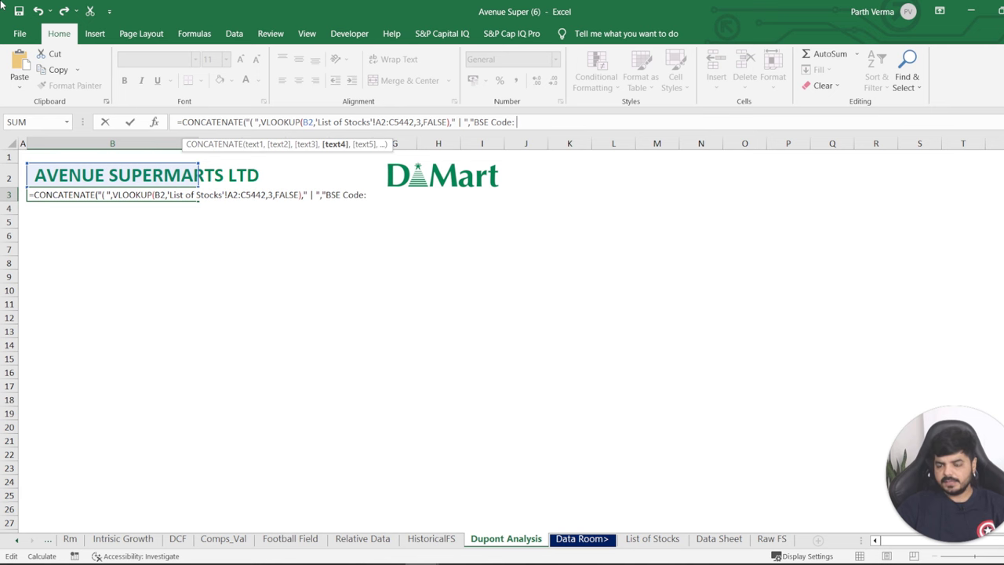
{"action": "type", "text": "\","}
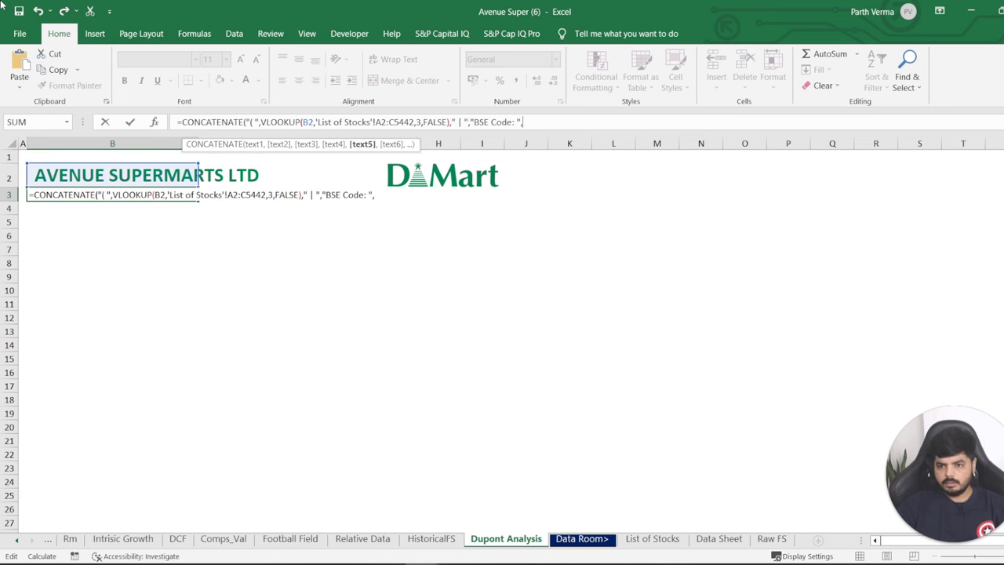
{"action": "type", "text": "vlooj"}
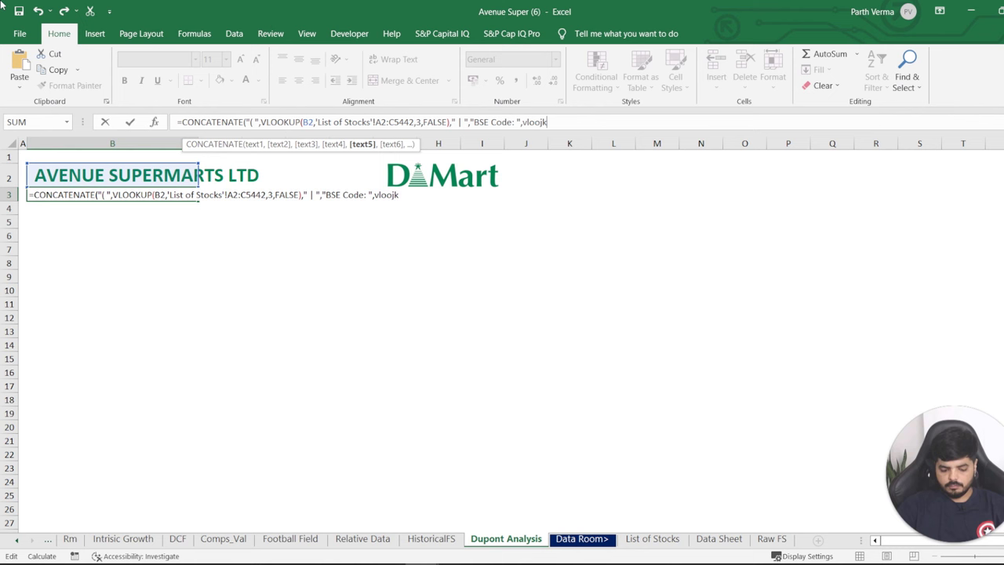
{"action": "key", "text": "BackSpace"}
{"action": "type", "text": "k"}
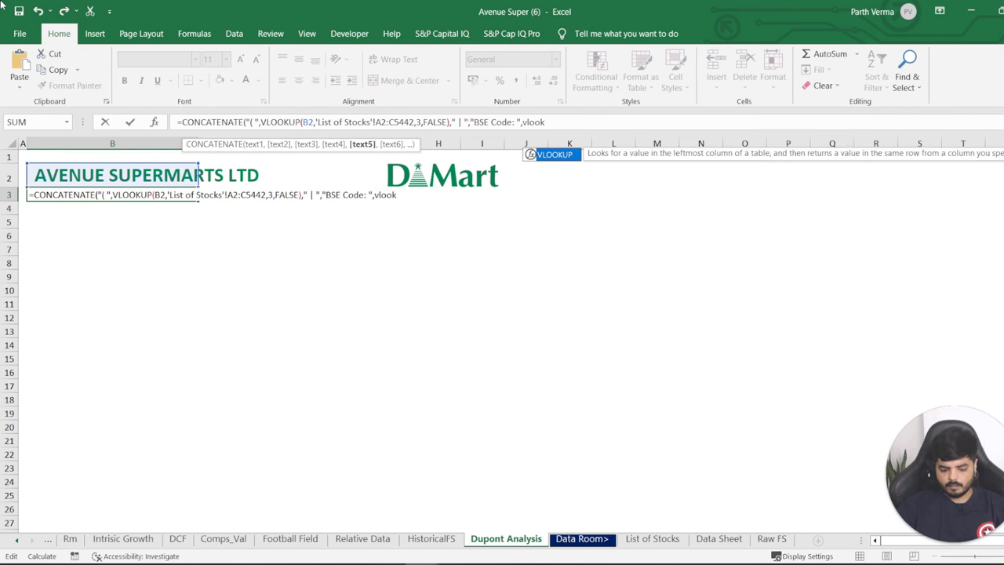
{"action": "type", "text": "up("}
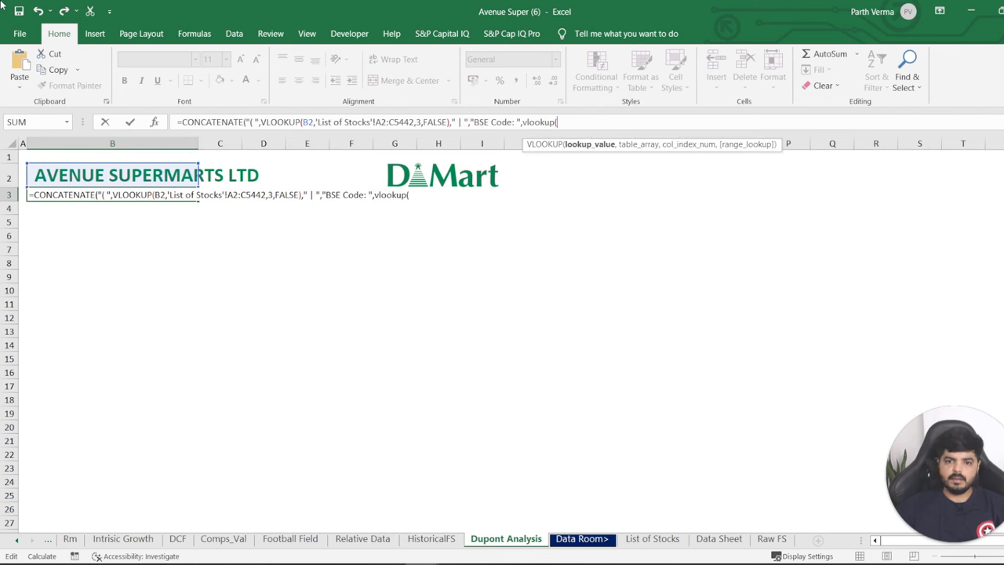
{"action": "key", "text": "Home"}
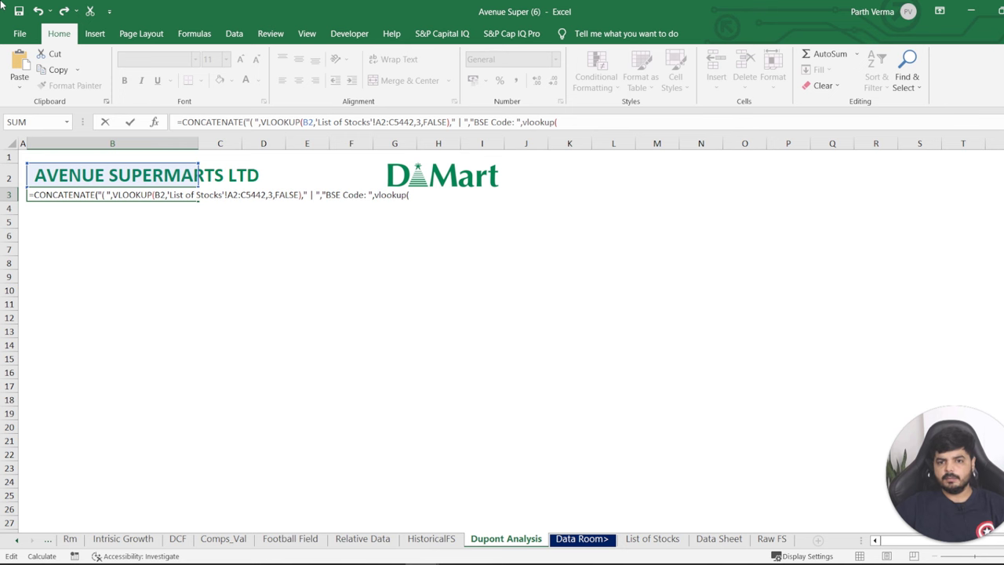
{"action": "key", "text": "End"}
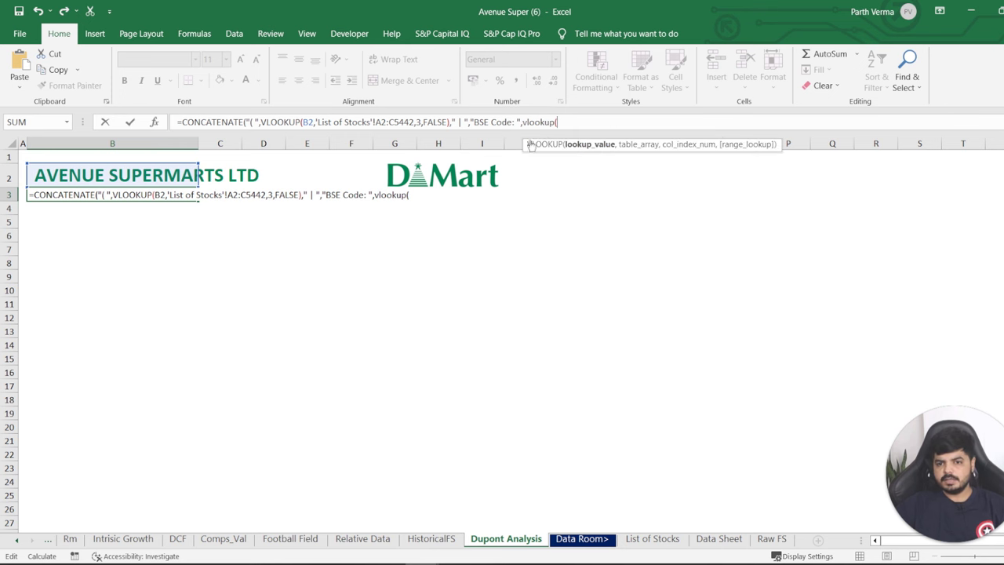
{"action": "left_click", "coordinate": [81, 176]}
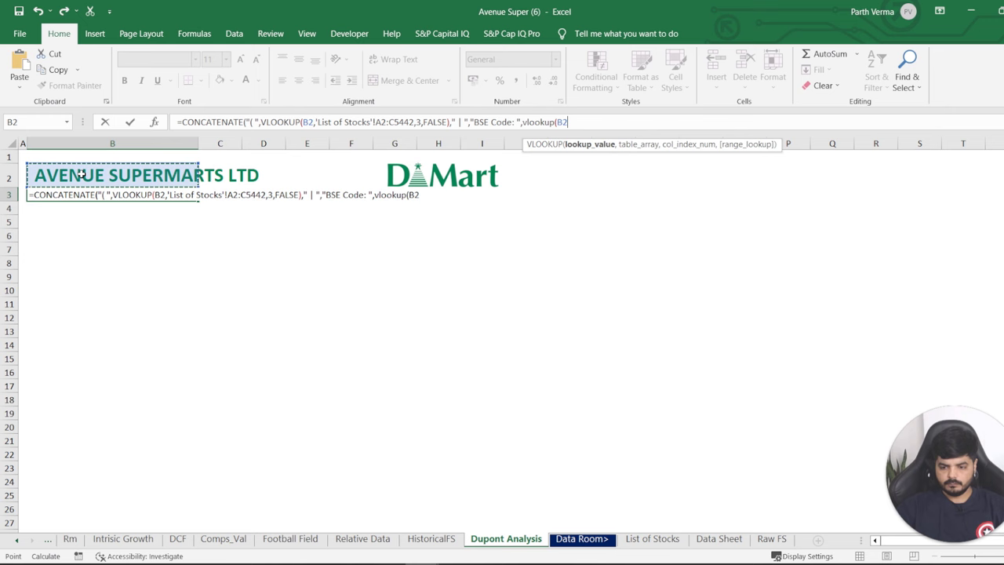
Give the second lookup the range 'List of Stocks'!A2:B5442 with FALSE matching and enter the formula.
{"action": "type", "text": ","}
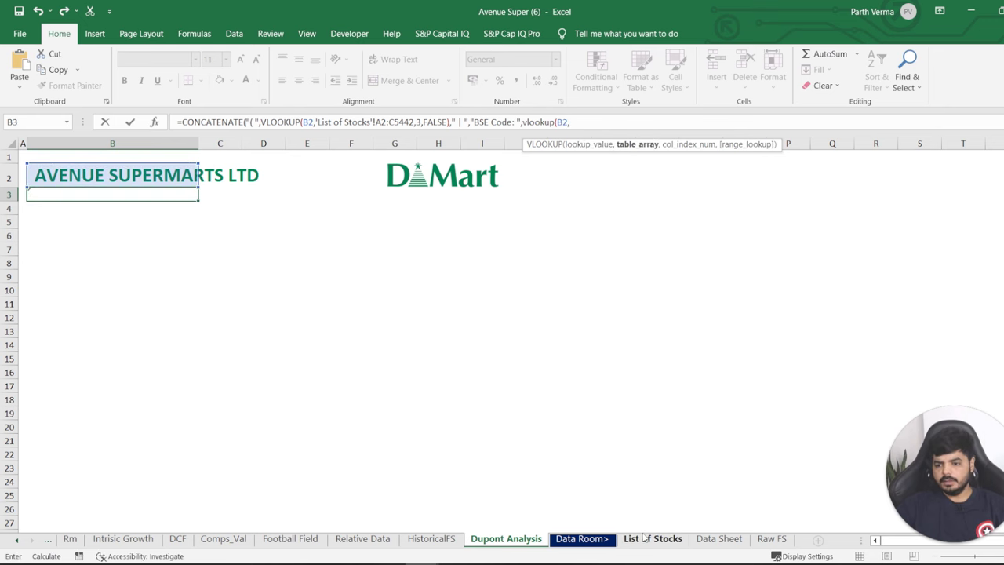
{"action": "left_click", "coordinate": [655, 539]}
{"action": "left_click_drag", "start_coordinate": [110, 182], "coordinate": [113, 112]}
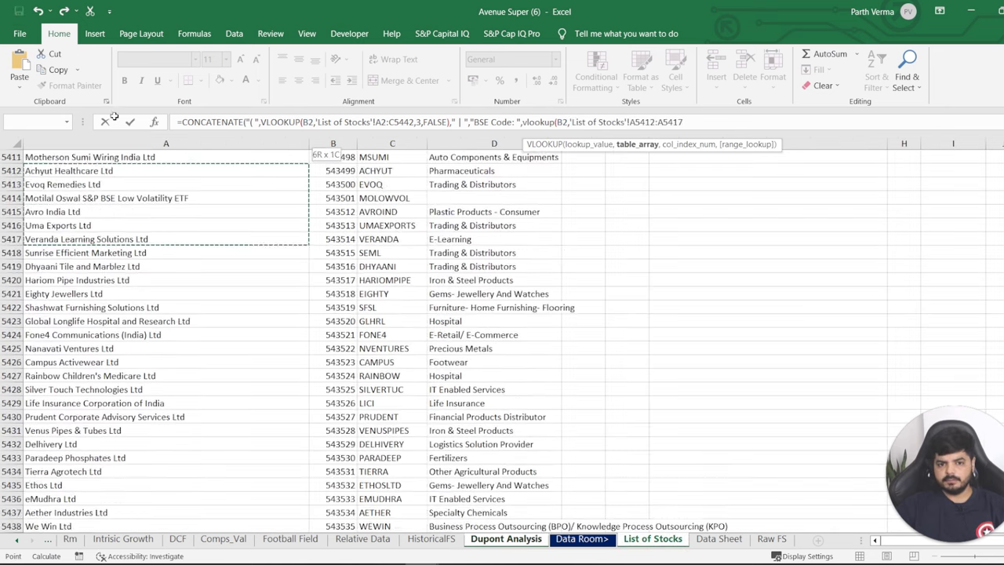
{"action": "key", "text": "ctrl+Up"}
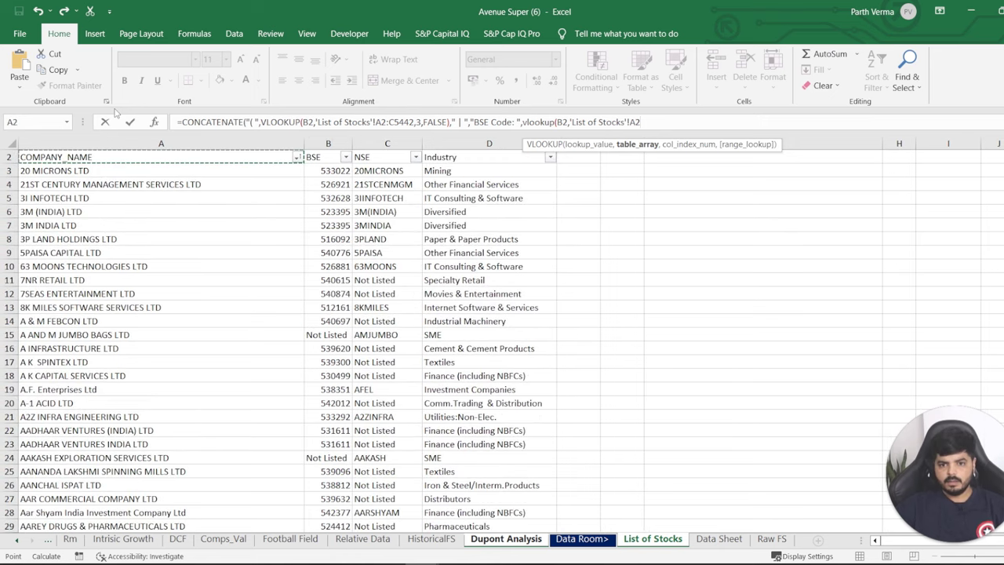
{"action": "key", "text": "shift+Right"}
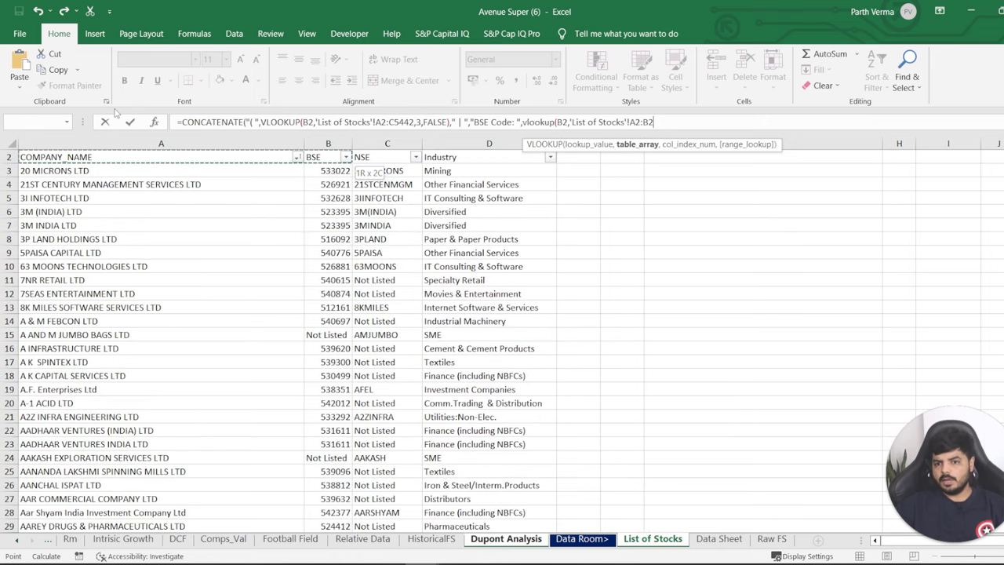
{"action": "key", "text": "ctrl+shift+Down"}
{"action": "type", "text": ",3"}
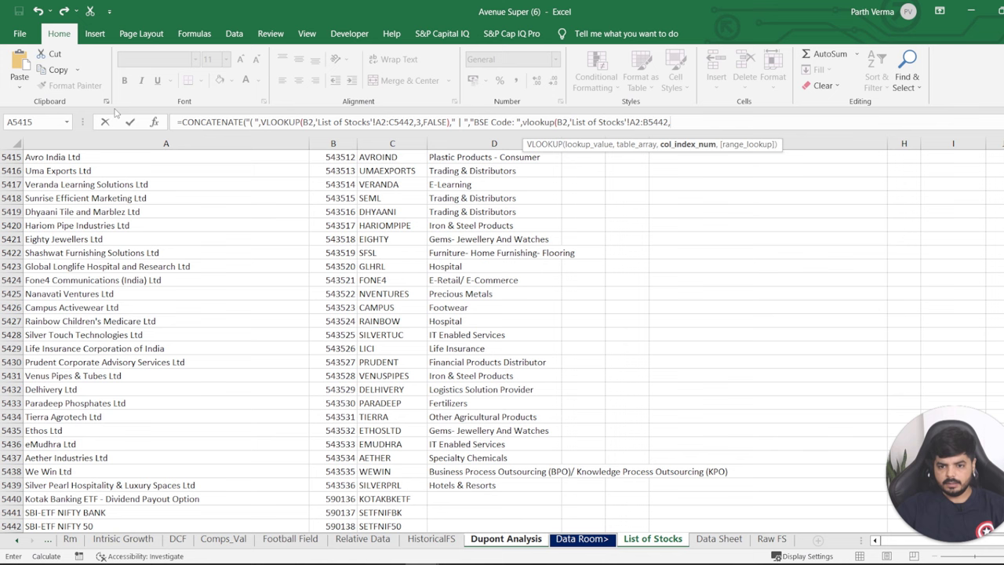
{"action": "type", "text": ","}
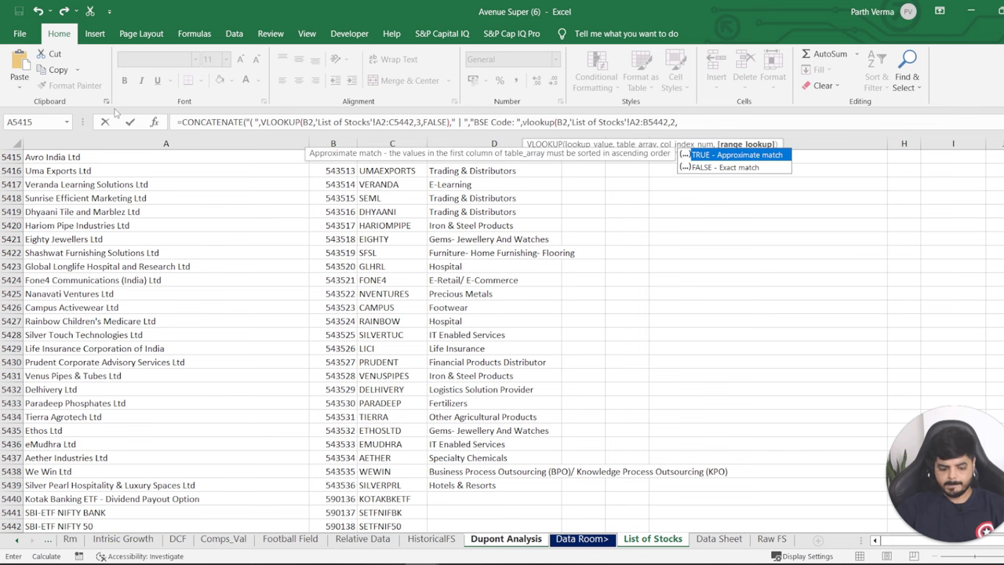
{"action": "type", "text": "FALSE)"}
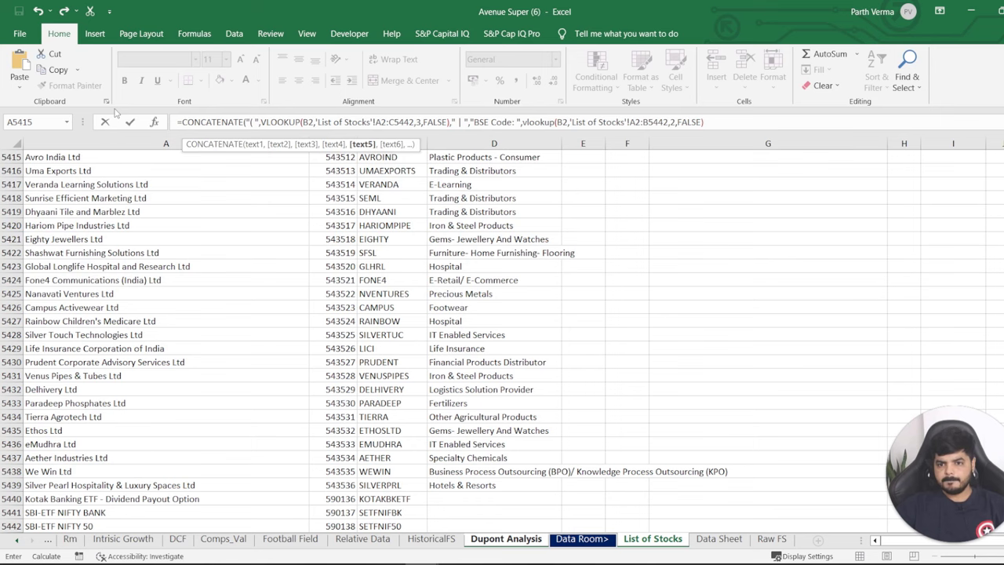
{"action": "key", "text": "Return"}
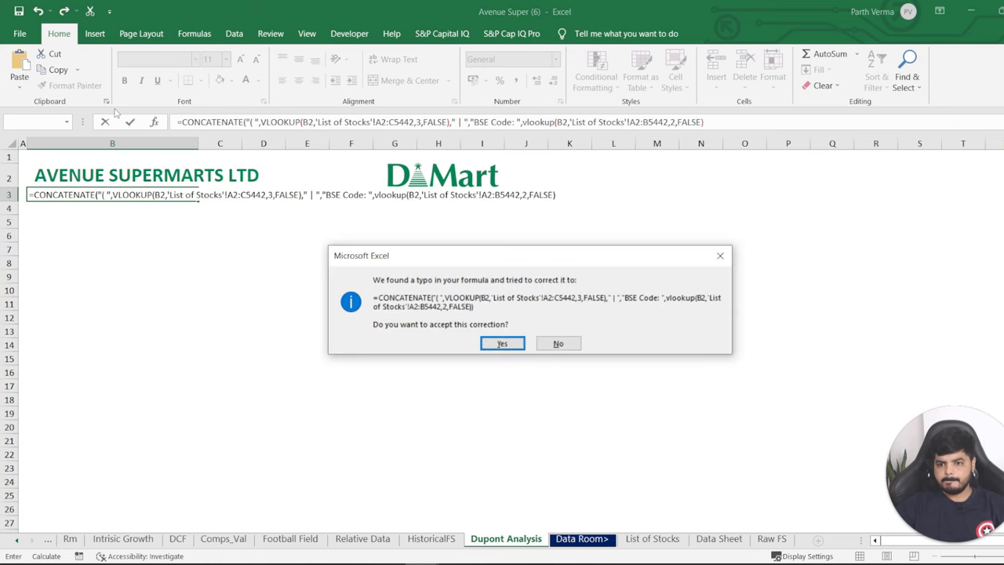
Accept the correction and change the first lookup's FALSE argument to 1.
{"action": "key", "text": "Return"}
{"action": "key", "text": "Up"}
{"action": "key", "text": "F2"}
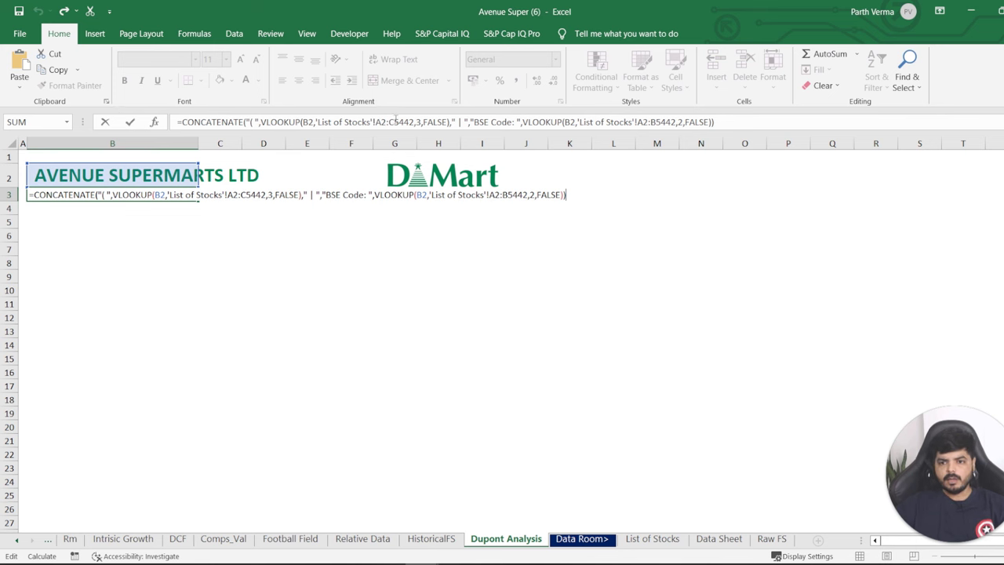
{"action": "left_click_drag", "start_coordinate": [422, 122], "coordinate": [447, 122]}
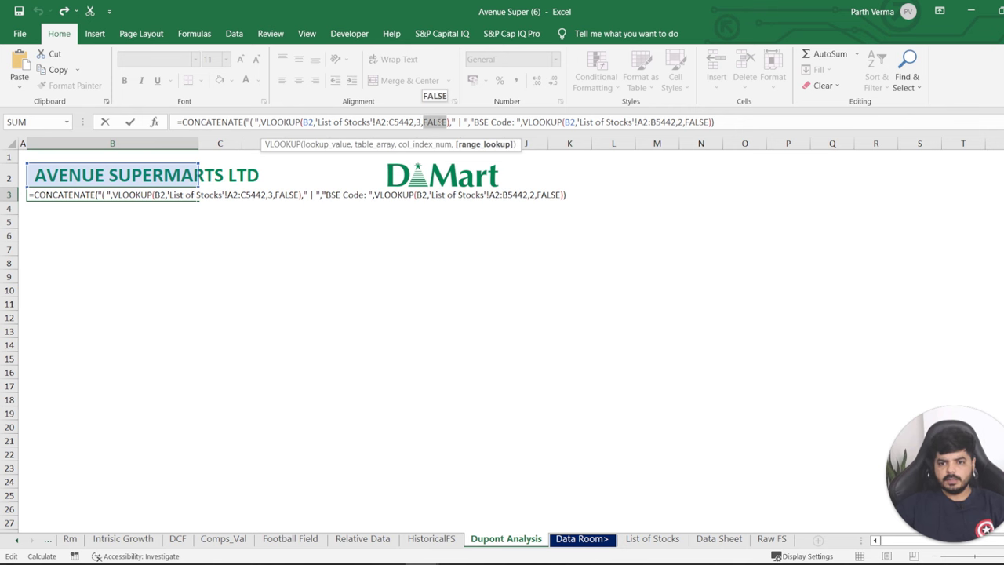
{"action": "type", "text": "1"}
Change the second lookup's FALSE to 1 so B3 shows ( AVANTIFEED | BSE Code: 512573.
{"action": "key", "text": "Right"}
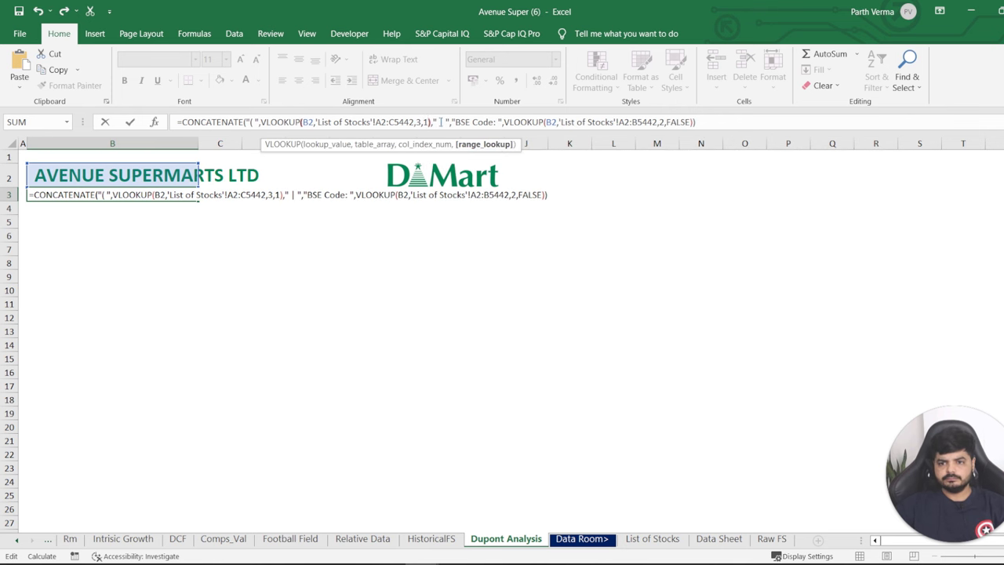
{"action": "key", "text": "ctrl+Right"}
{"action": "key", "text": "ctrl+Right"}
{"action": "key", "text": "ctrl+Right"}
{"action": "key", "text": "ctrl+Right"}
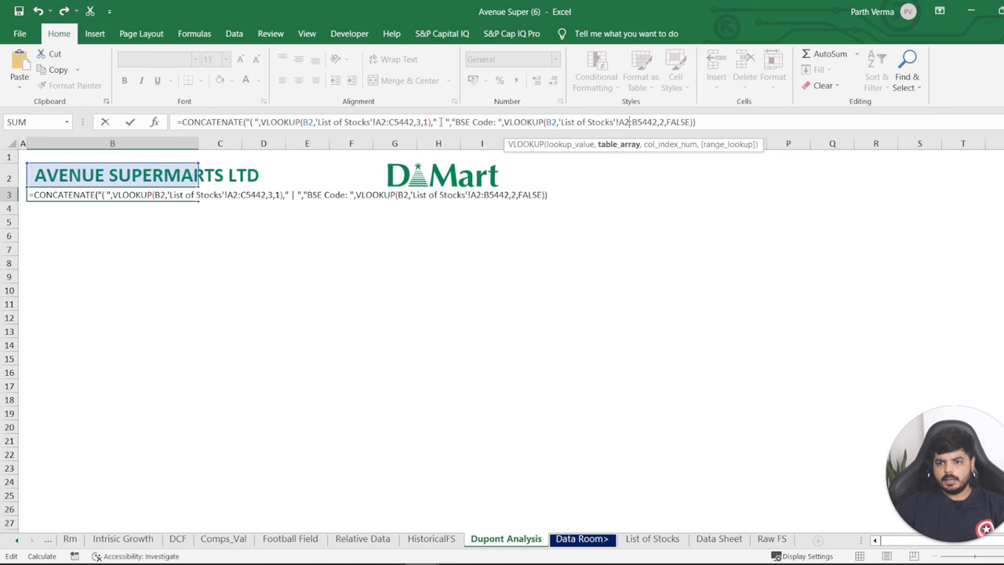
{"action": "key", "text": "ctrl+Right"}
{"action": "key", "text": "ctrl+Right"}
{"action": "key", "text": "ctrl+Right"}
{"action": "key", "text": "BackSpace"}
{"action": "key", "text": "BackSpace"}
{"action": "key", "text": "BackSpace"}
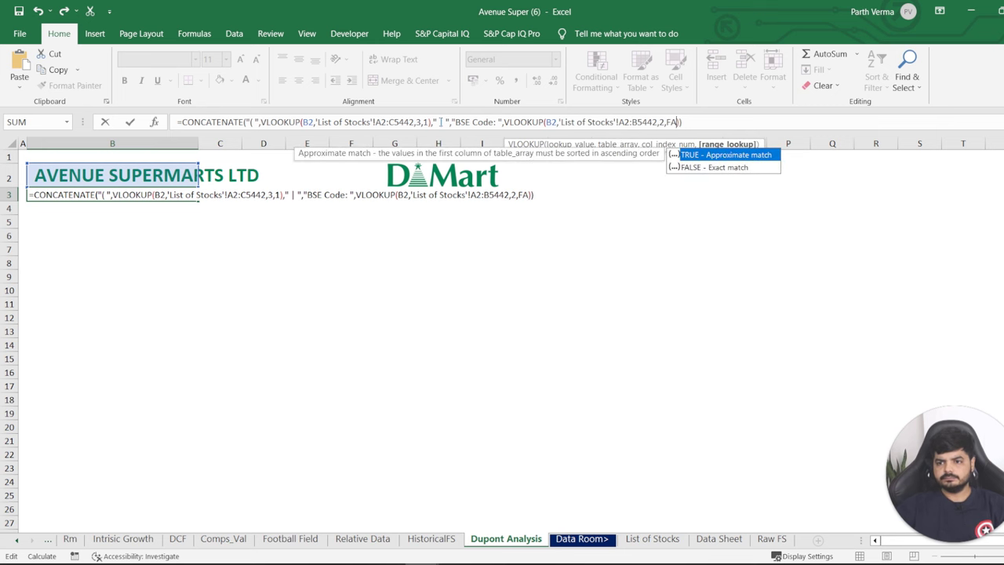
{"action": "key", "text": "BackSpace"}
{"action": "key", "text": "BackSpace"}
{"action": "type", "text": "1"}
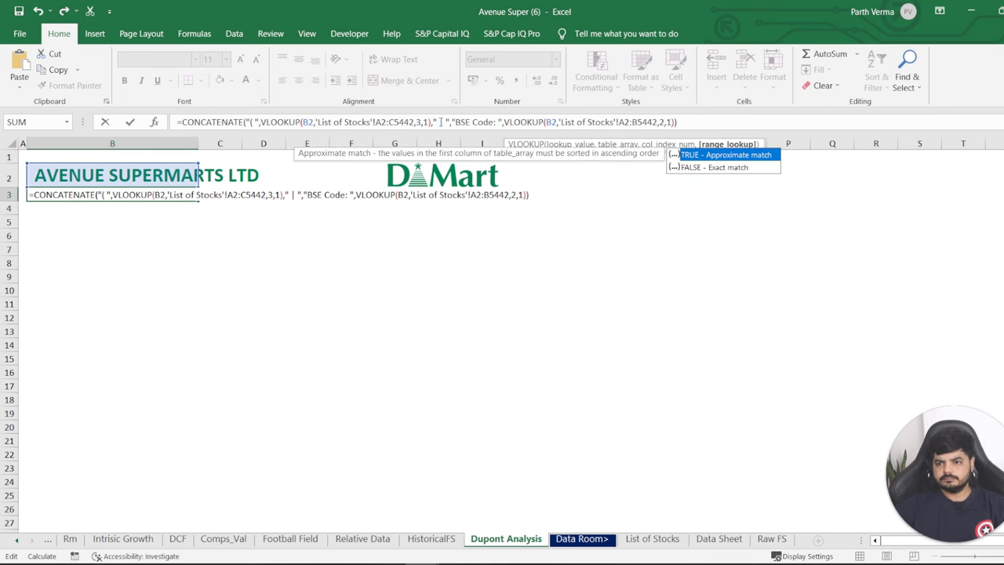
{"action": "key", "text": "Right"}
{"action": "key", "text": "Right"}
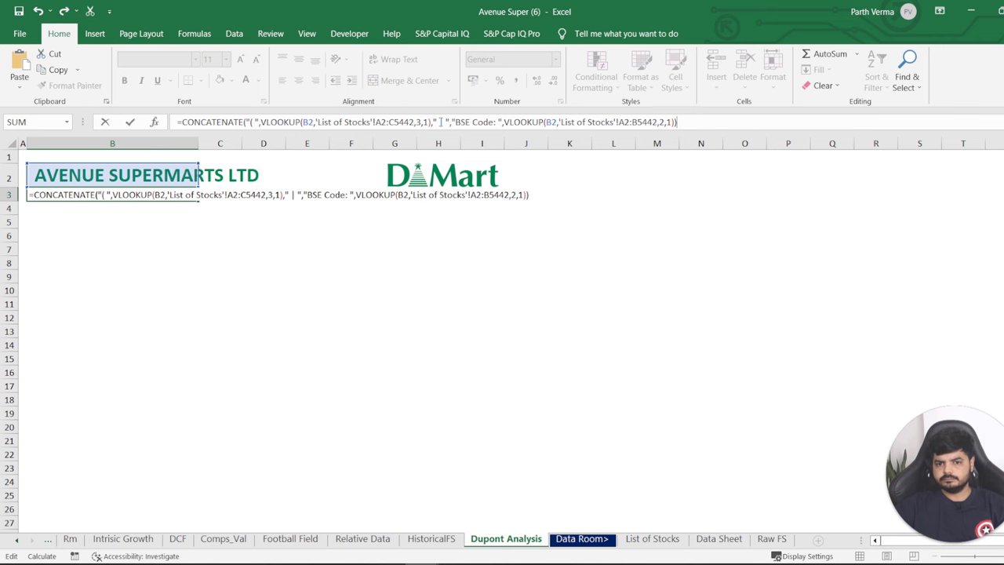
{"action": "key", "text": "Return"}
{"action": "key", "text": "Up"}
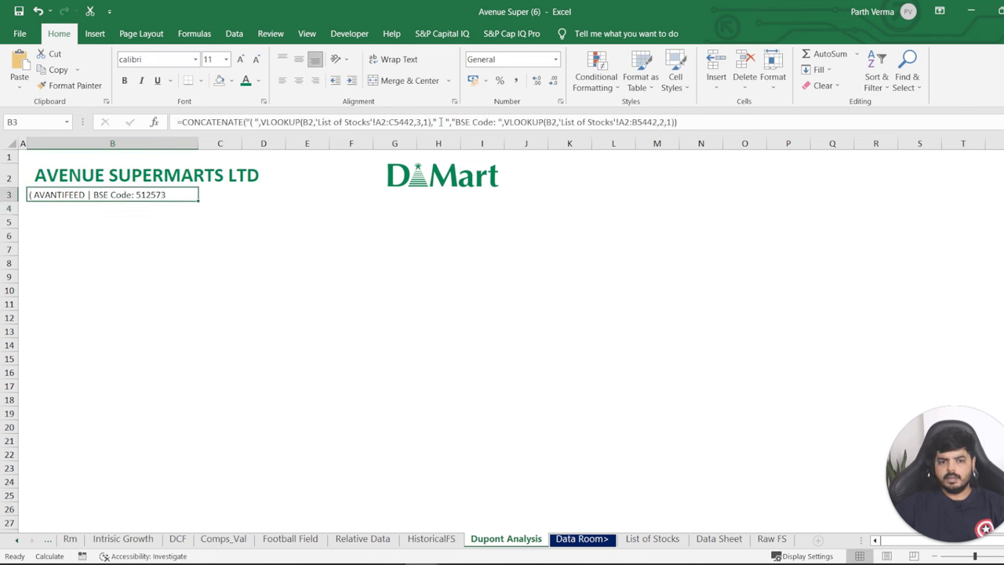
{"action": "left_click", "coordinate": [440, 121]}
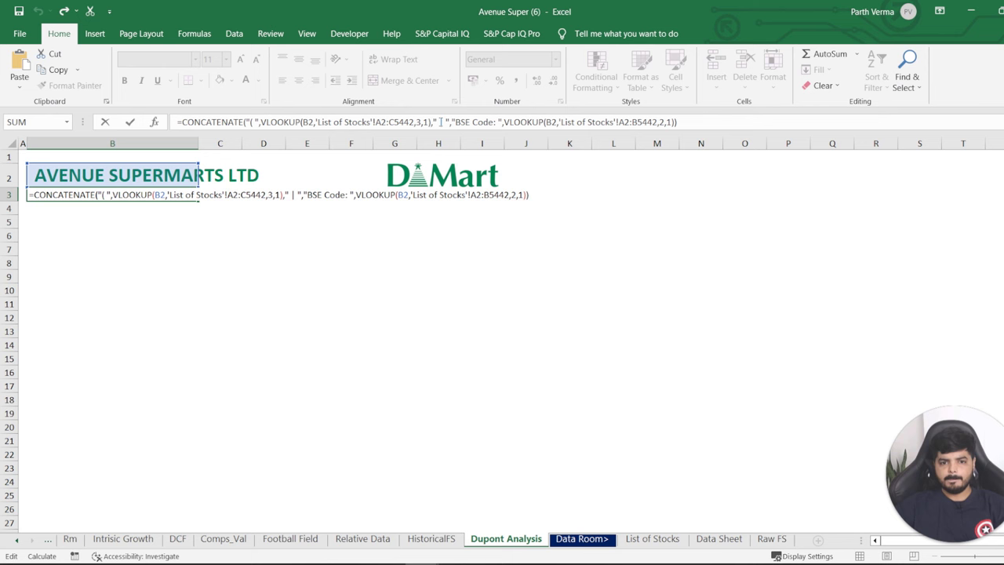
{"action": "key", "text": "Return"}
{"action": "key", "text": "Up"}
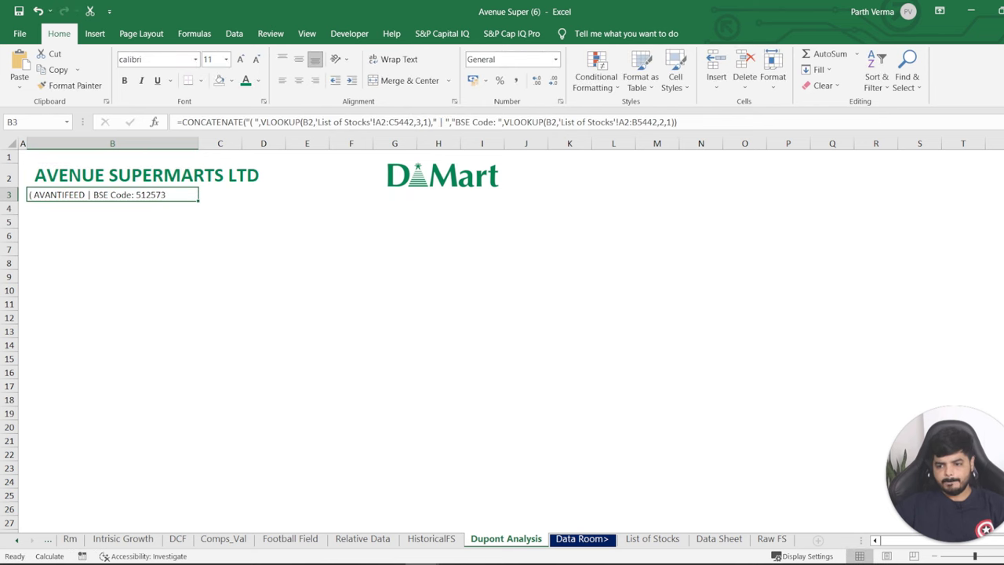
On List of Stocks, search for 'avenue' and then locate the DMART ticker entry.
{"action": "left_click", "coordinate": [652, 539]}
{"action": "left_click", "coordinate": [344, 307]}
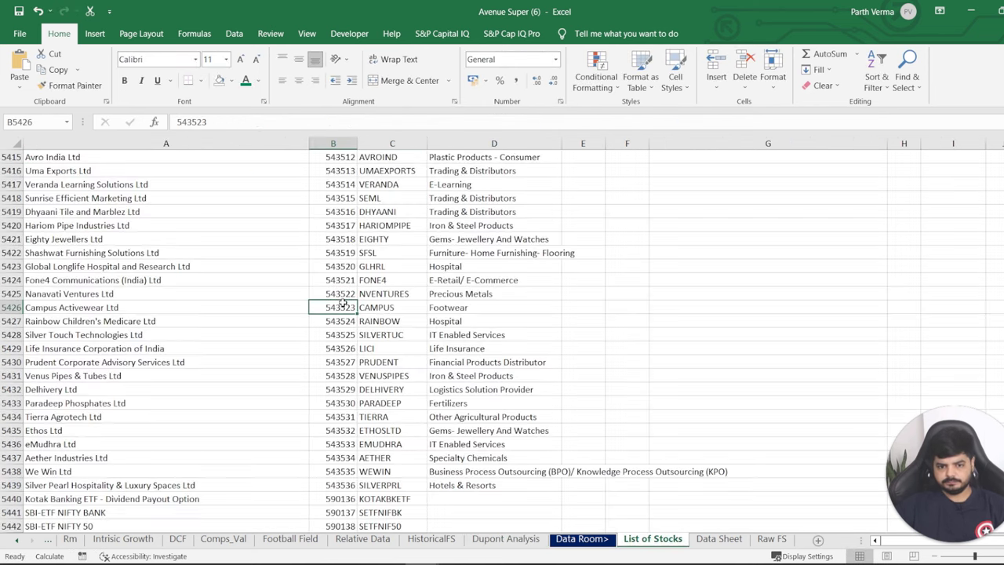
{"action": "key", "text": "ctrl+f"}
{"action": "type", "text": "avenue"}
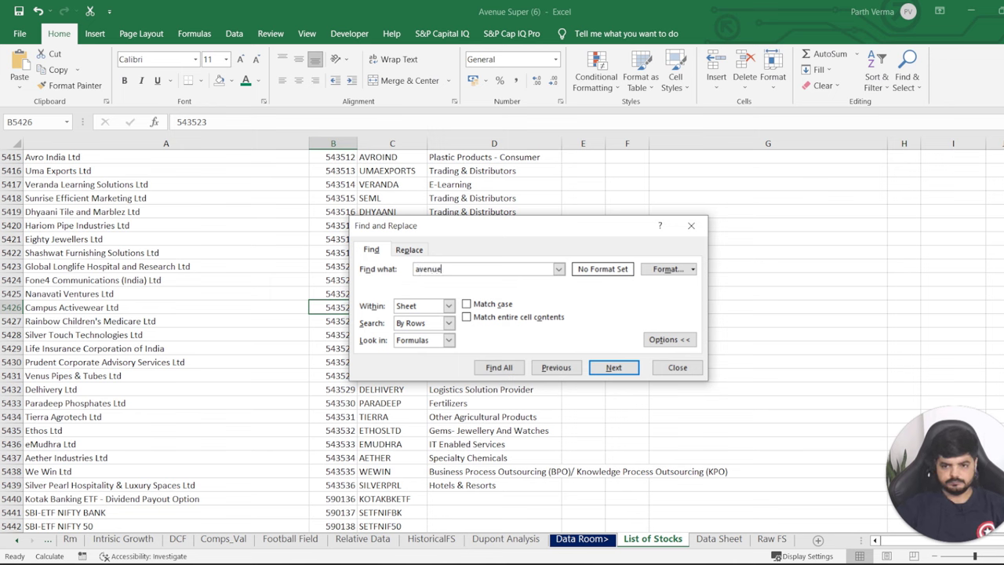
{"action": "key", "text": "Return"}
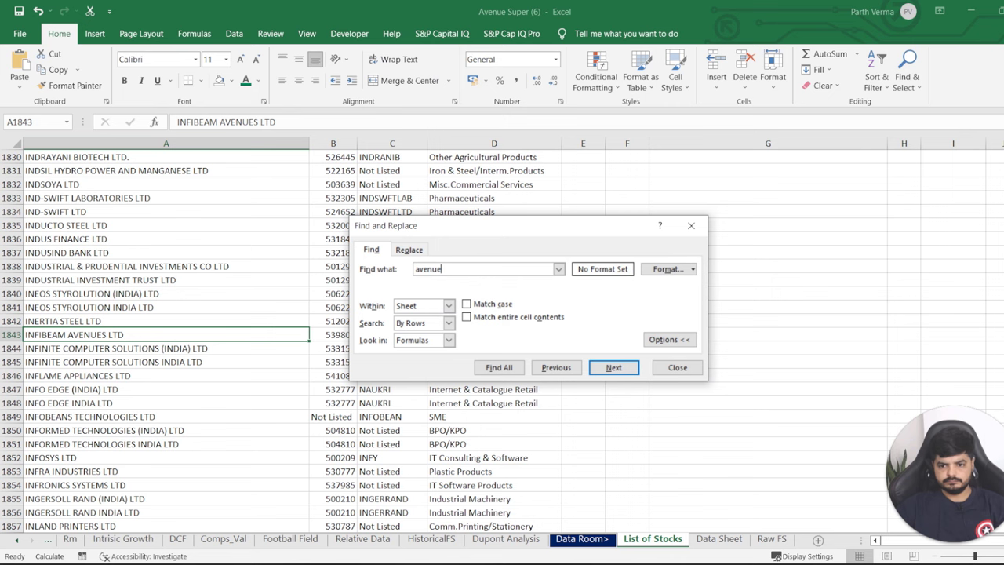
{"action": "key", "text": "Escape"}
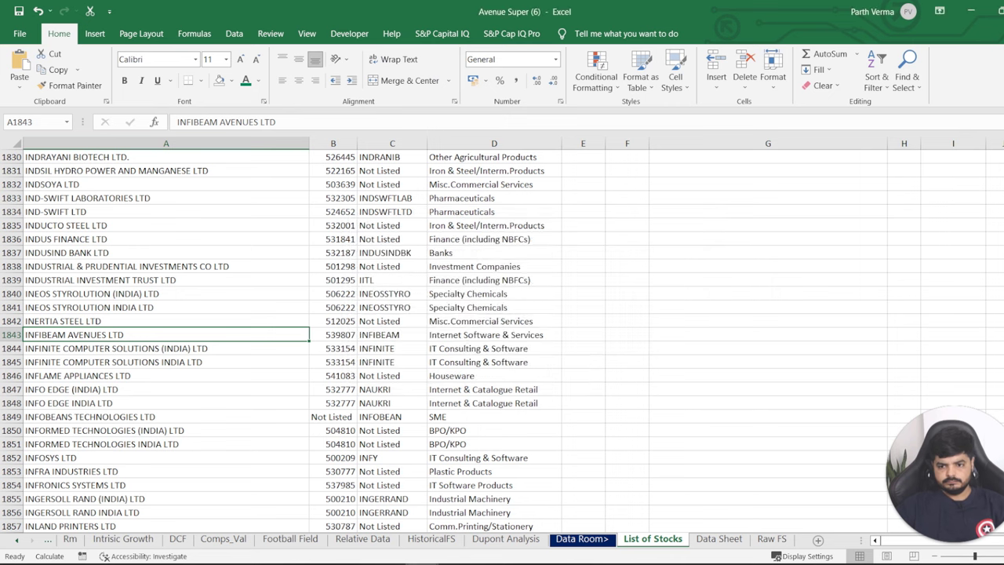
{"action": "key", "text": "ctrl+f"}
{"action": "type", "text": "DMA"}
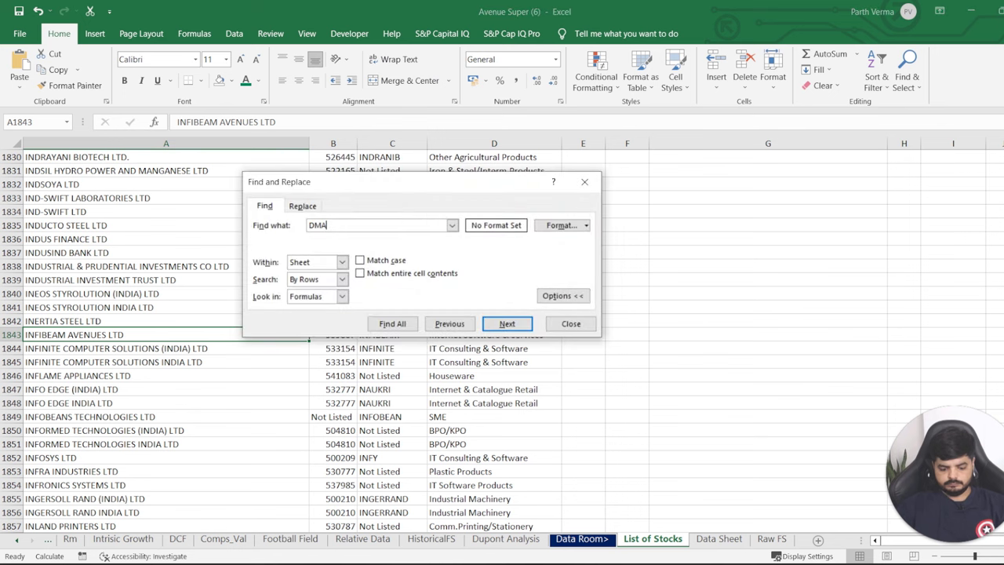
{"action": "type", "text": "RT"}
{"action": "key", "text": "Return"}
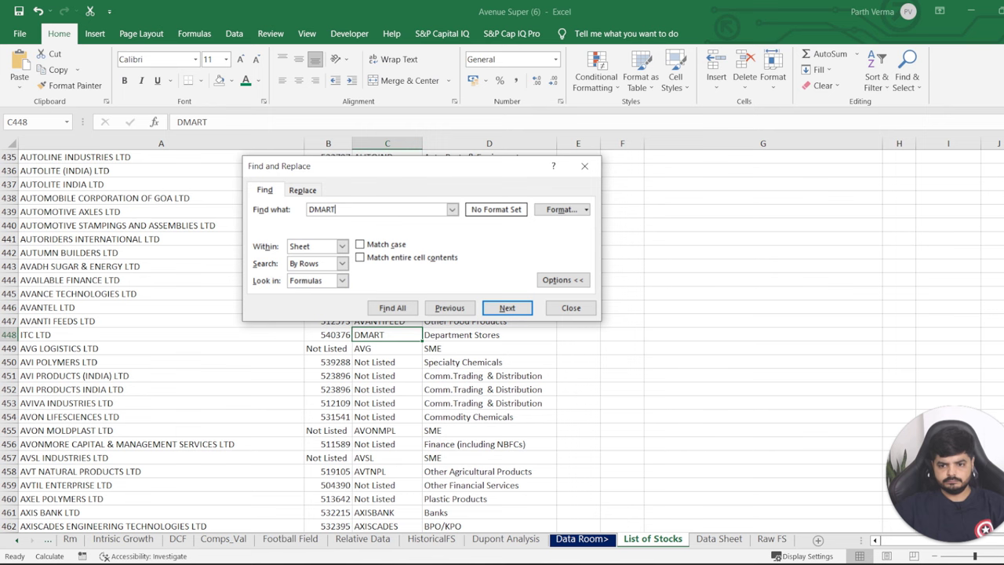
{"action": "key", "text": "Escape"}
Change ITC LTD's ticker in C448 from DMART to ITC and return to Dupont Analysis.
{"action": "left_click", "coordinate": [160, 334]}
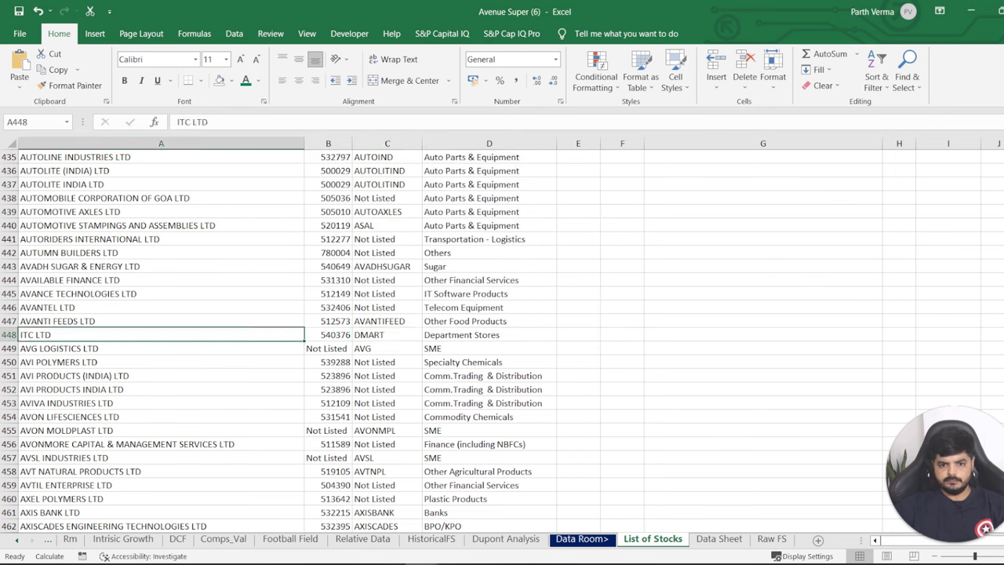
{"action": "key", "text": "Right"}
{"action": "key", "text": "Right"}
{"action": "type", "text": "ITC"}
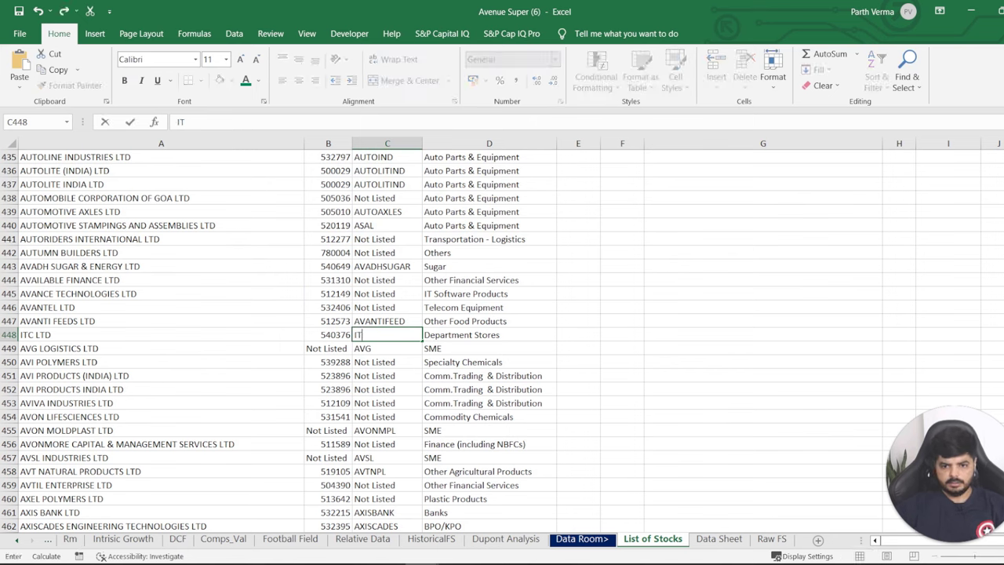
{"action": "key", "text": "Return"}
{"action": "key", "text": "Up"}
{"action": "key", "text": "Up"}
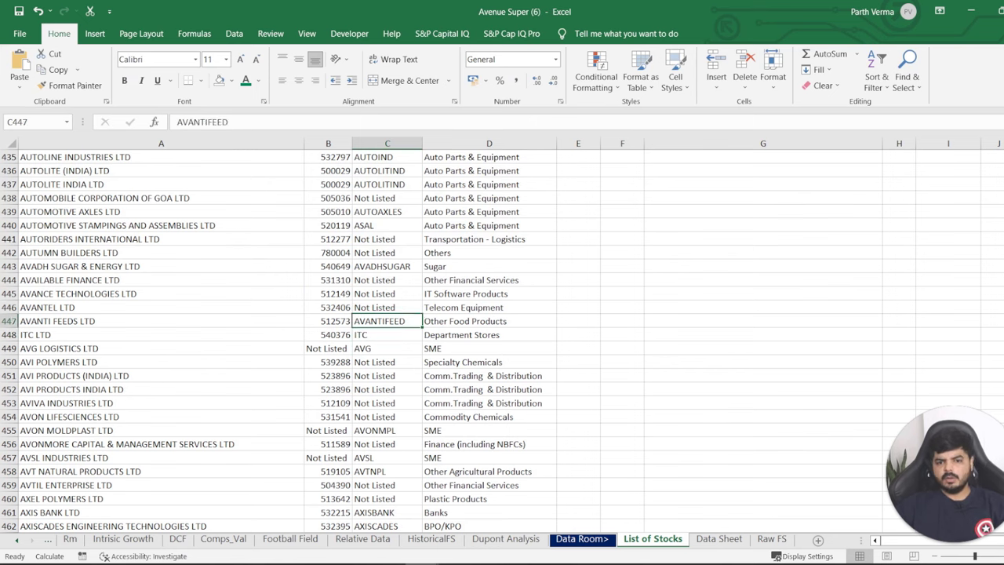
{"action": "key", "text": "Up"}
{"action": "key", "text": "Up"}
{"action": "key", "text": "Up"}
{"action": "key", "text": "Up"}
{"action": "key", "text": "Up"}
{"action": "key", "text": "Up"}
{"action": "key", "text": "Up"}
{"action": "key", "text": "Up"}
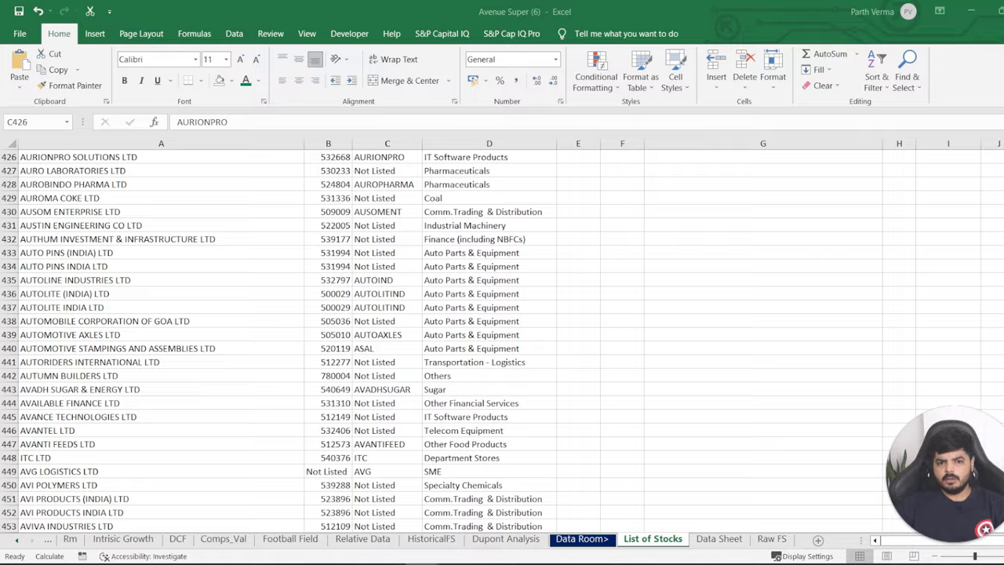
{"action": "key", "text": "alt+Tab"}
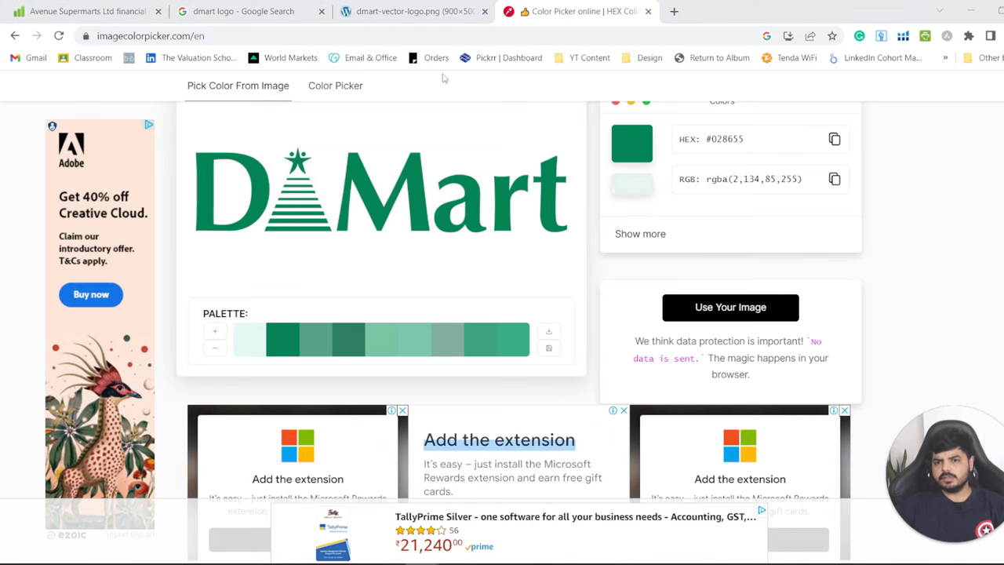
{"action": "key", "text": "alt+Tab"}
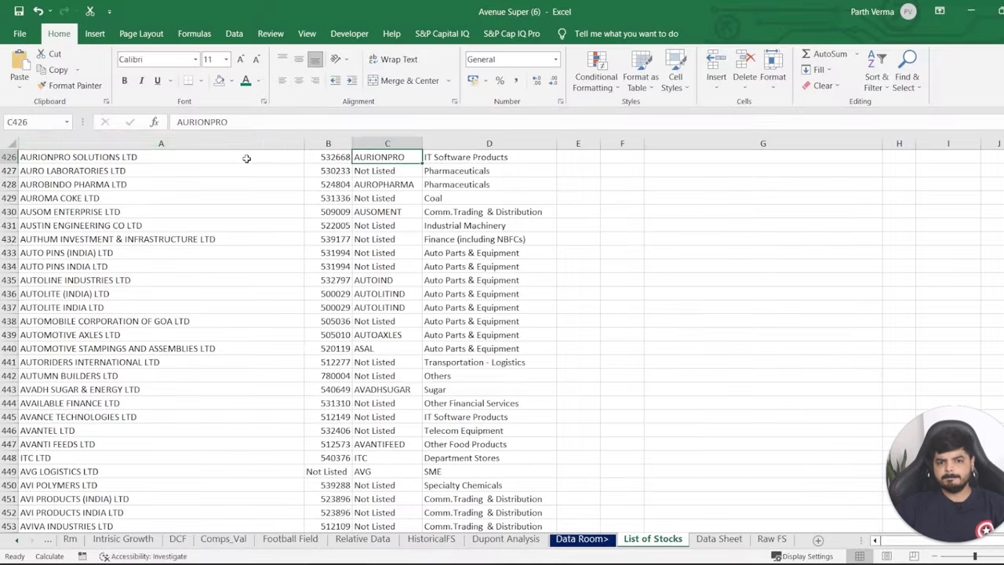
{"action": "left_click", "coordinate": [524, 541]}
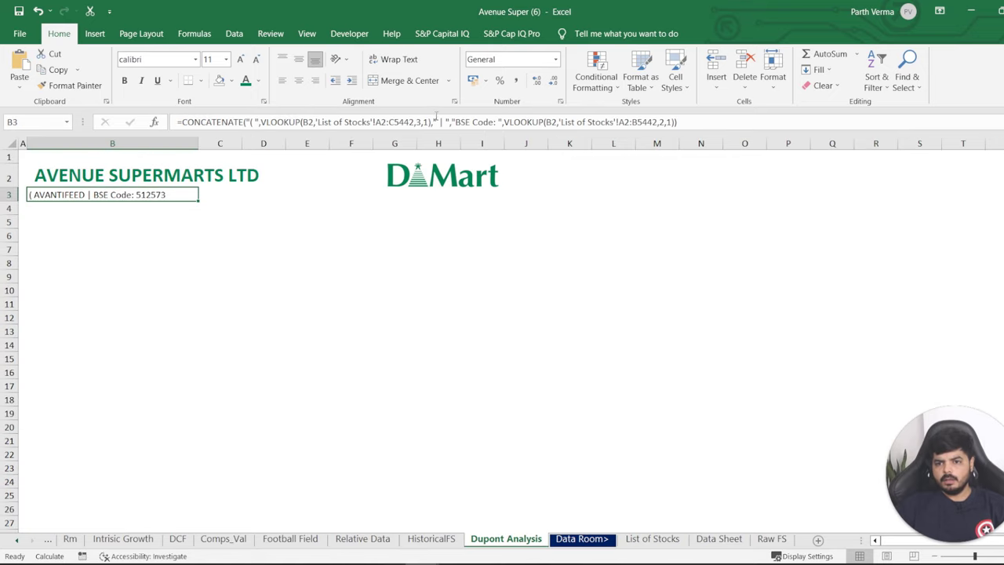
Add a " " space argument after the opening bracket text in B3's formula.
{"action": "left_click", "coordinate": [128, 234]}
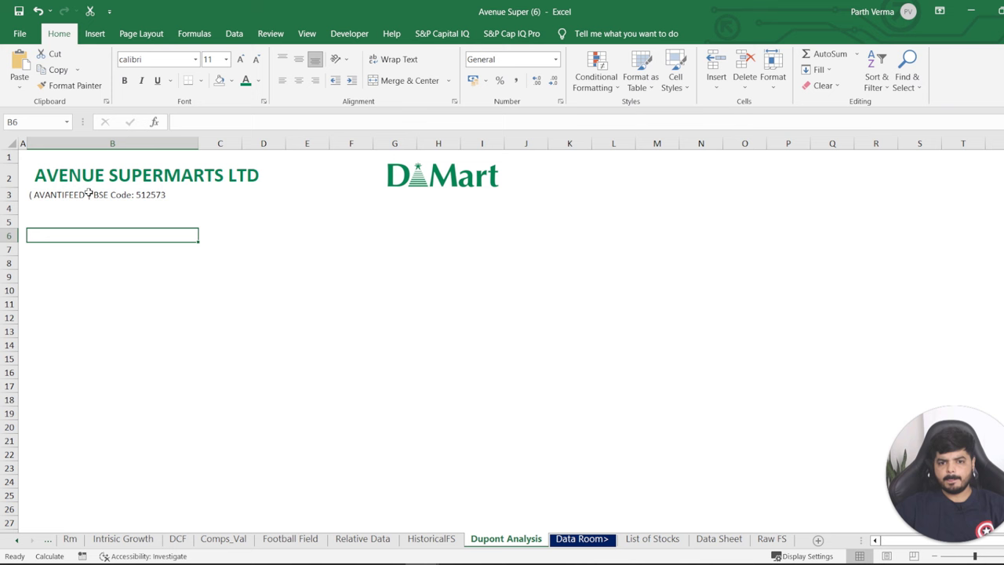
{"action": "left_click", "coordinate": [59, 196]}
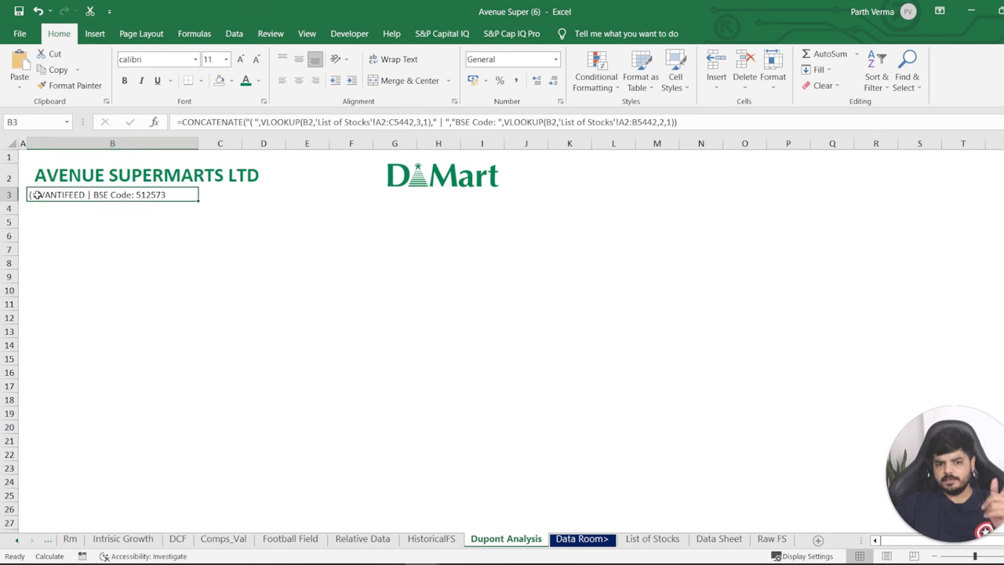
{"action": "left_click", "coordinate": [245, 122]}
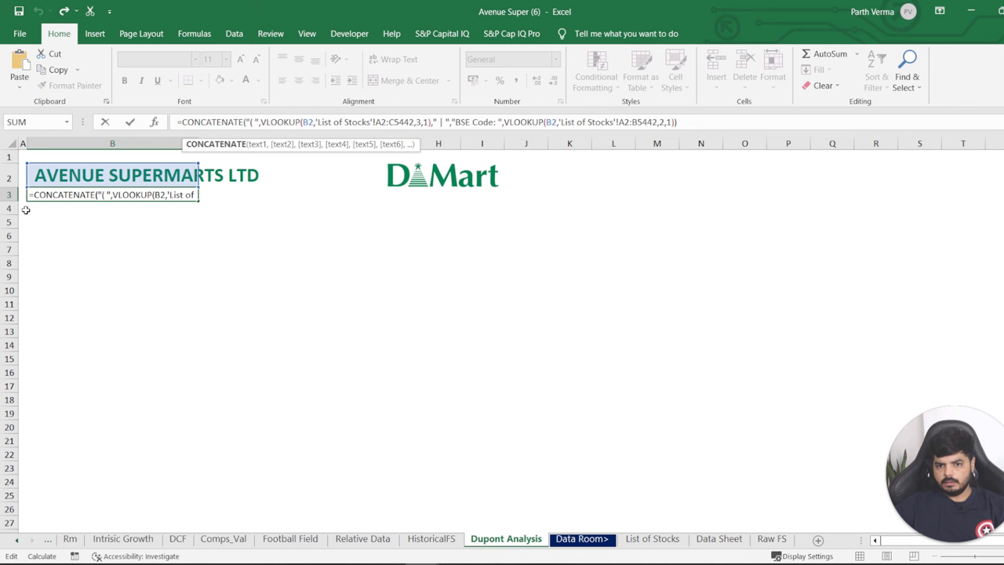
{"action": "key", "text": "Right"}
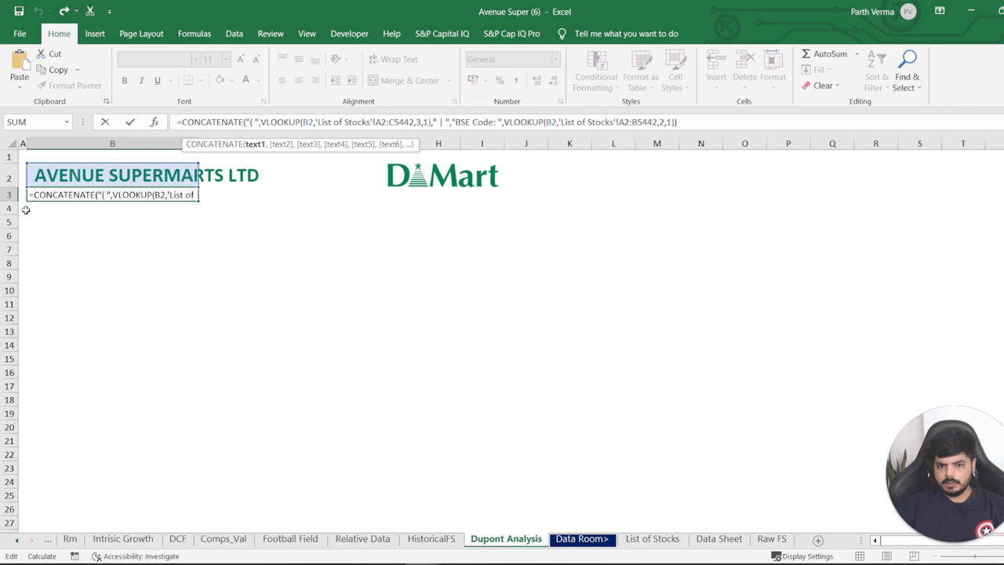
{"action": "type", "text": "\""}
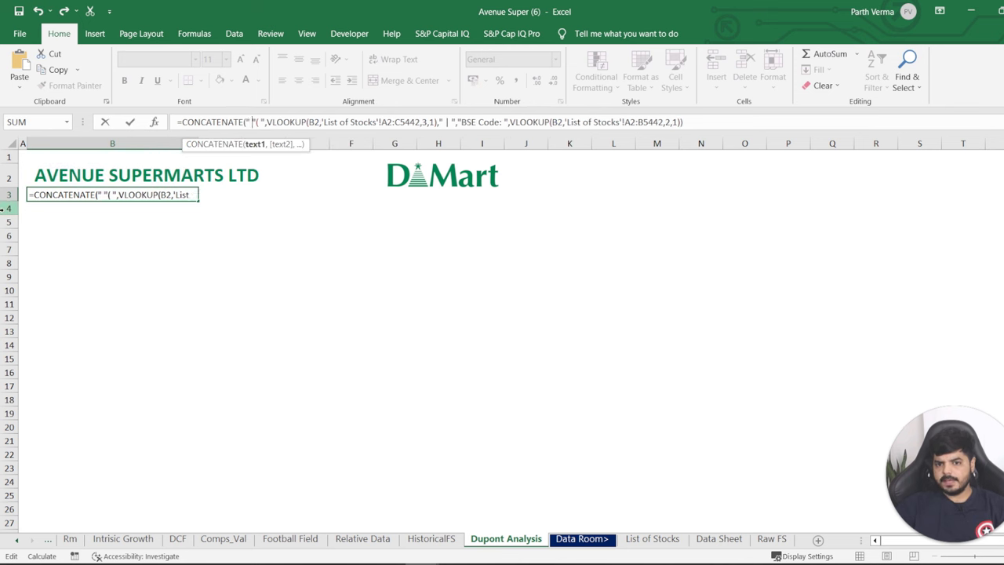
{"action": "type", "text": " \","}
{"action": "key", "text": "Return"}
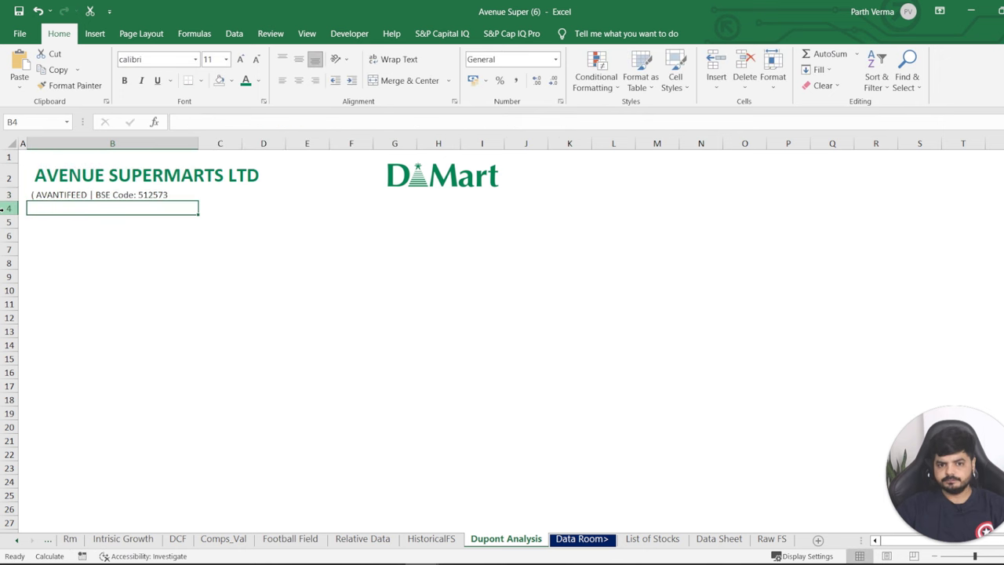
{"action": "key", "text": "Up"}
{"action": "key", "text": "F2"}
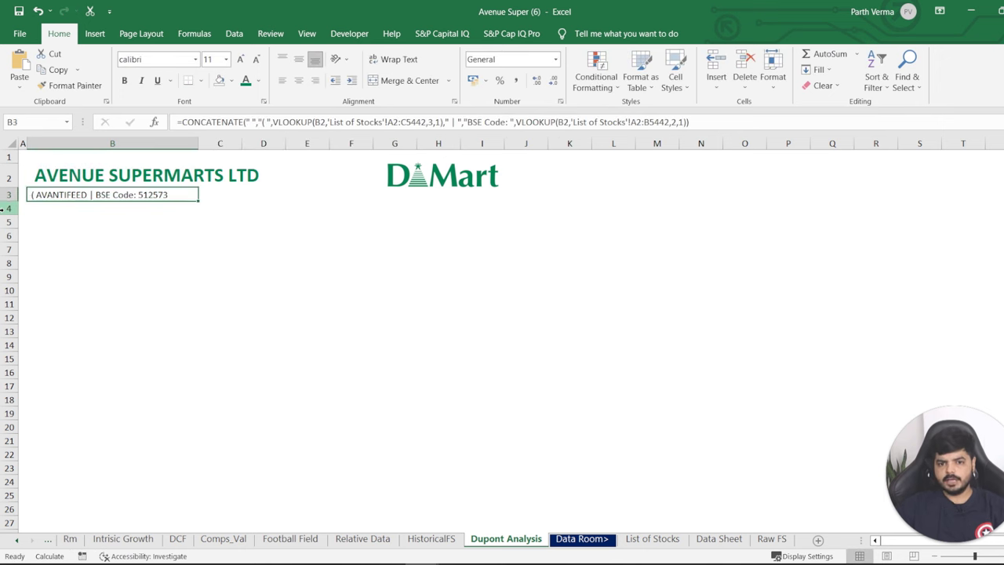
{"action": "left_click", "coordinate": [250, 121]}
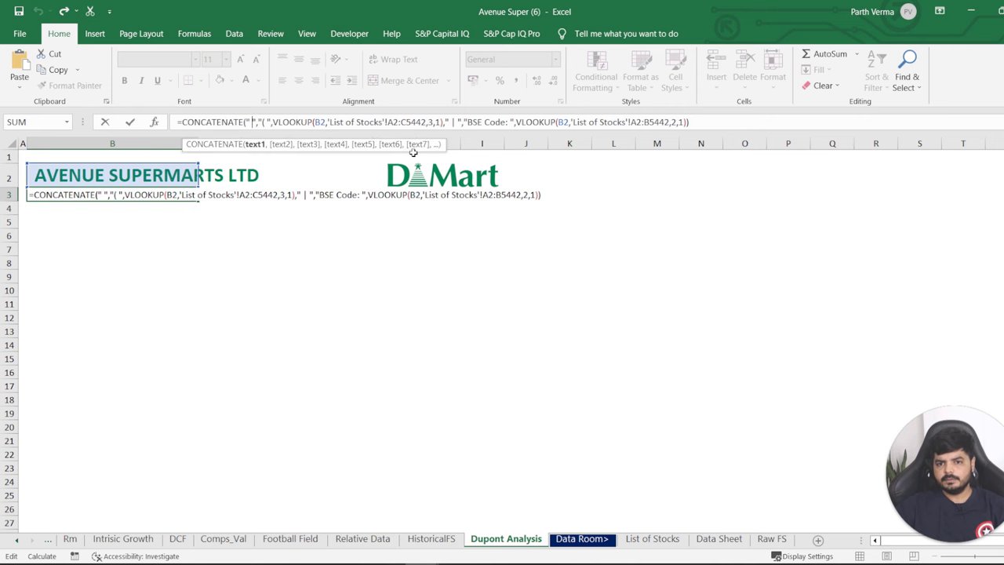
{"action": "key", "text": "Return"}
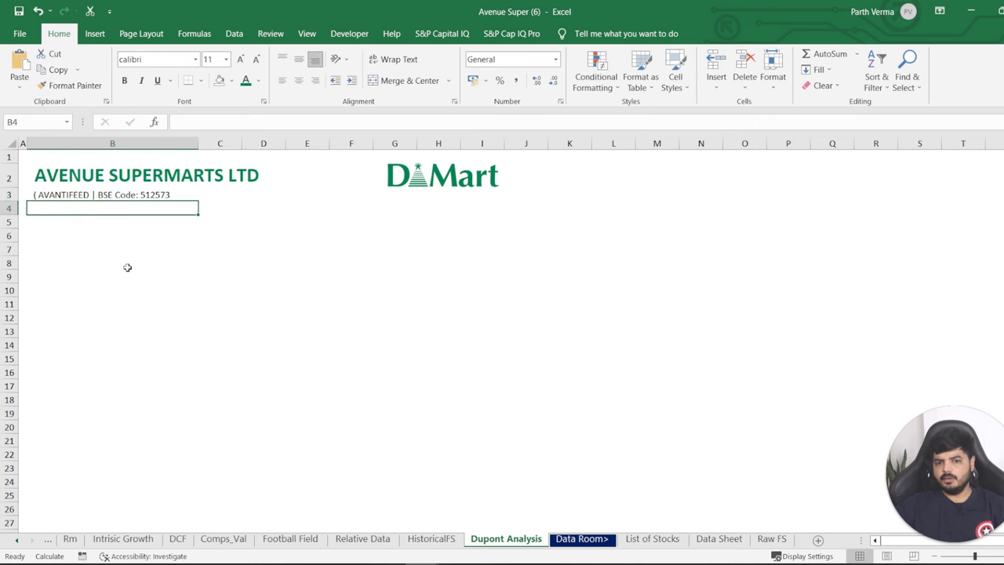
Begin appending a closing-bracket text argument at the end of B3's formula.
{"action": "left_click", "coordinate": [128, 190]}
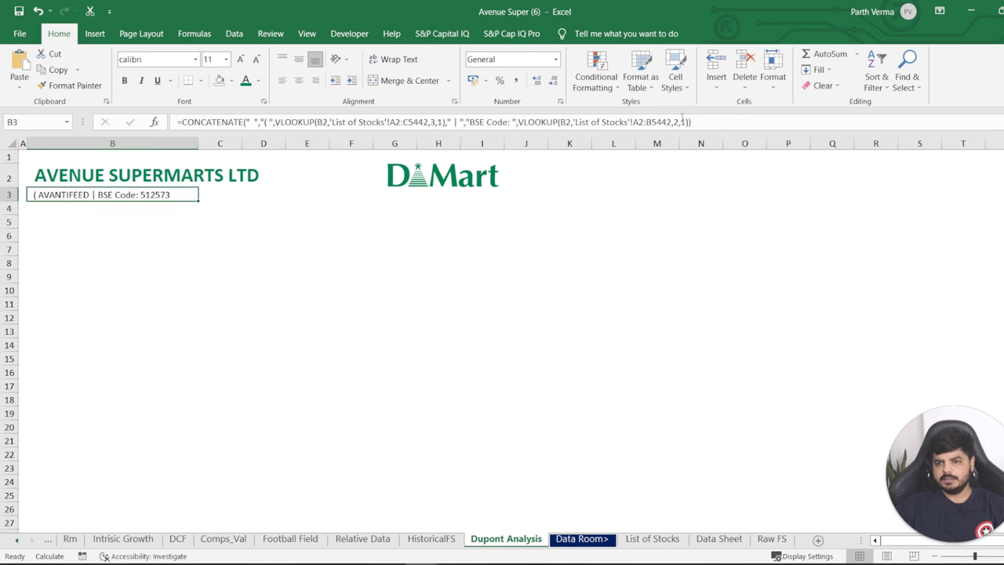
{"action": "left_click", "coordinate": [690, 122]}
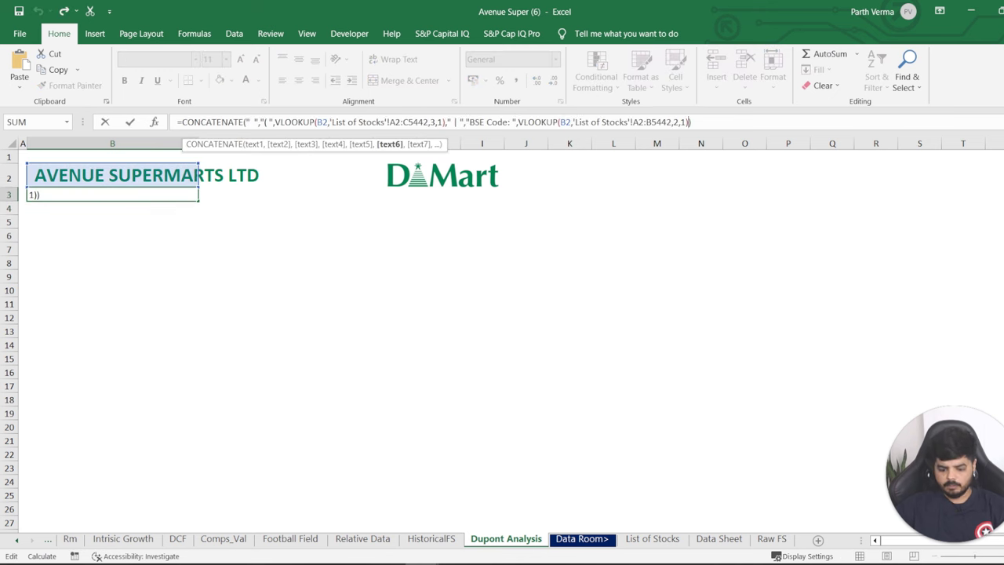
{"action": "type", "text": ",\""}
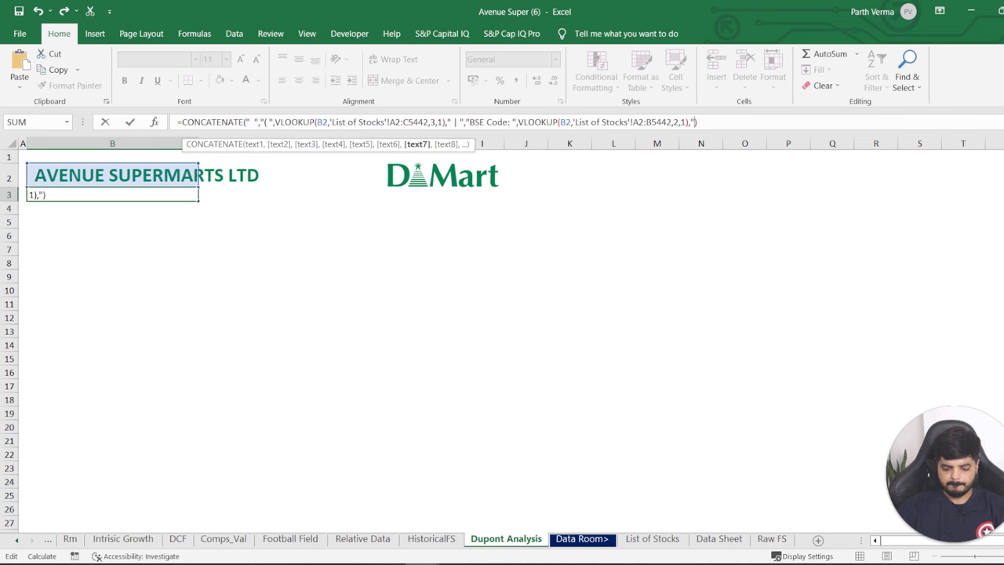
{"action": "type", "text": "\")"}
{"action": "key", "text": "Return"}
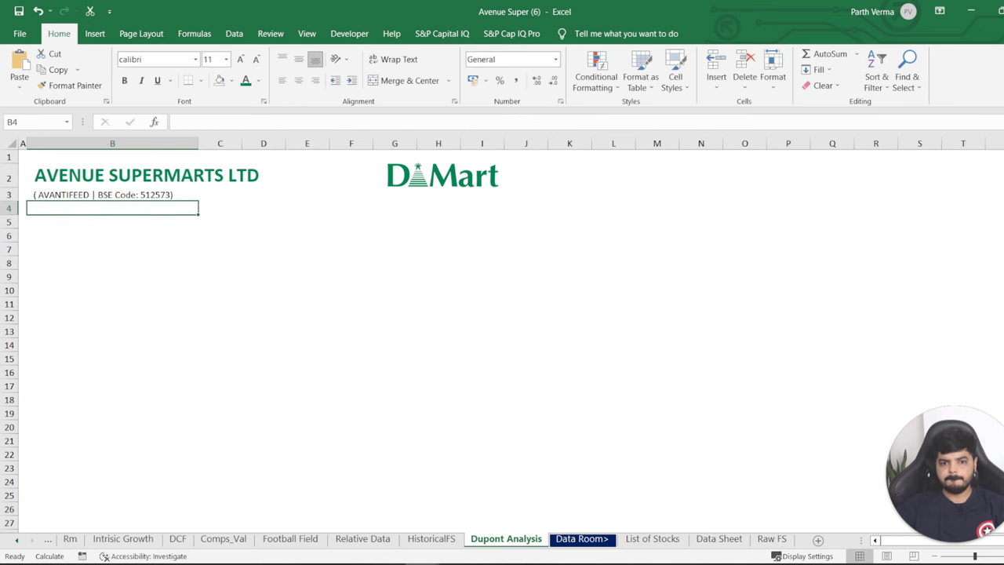
{"action": "left_click", "coordinate": [112, 195]}
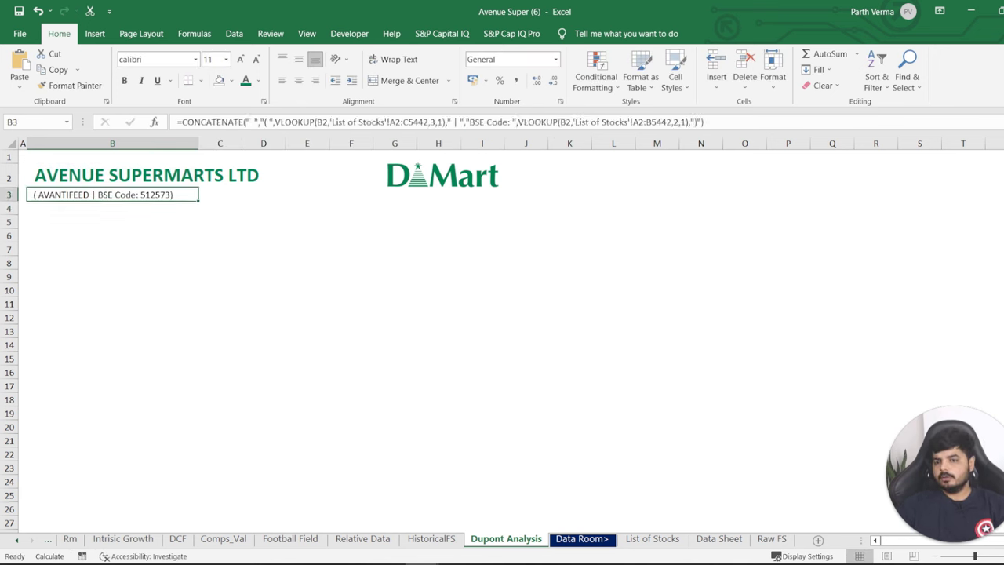
{"action": "left_click", "coordinate": [112, 175]}
{"action": "type", "text": "ITC"}
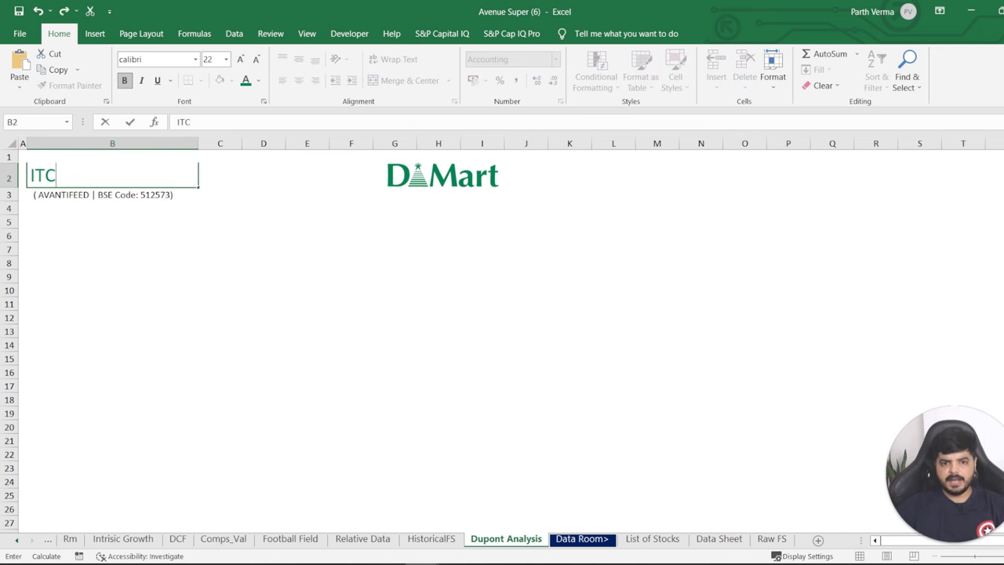
{"action": "key", "text": "Return"}
{"action": "key", "text": "Up"}
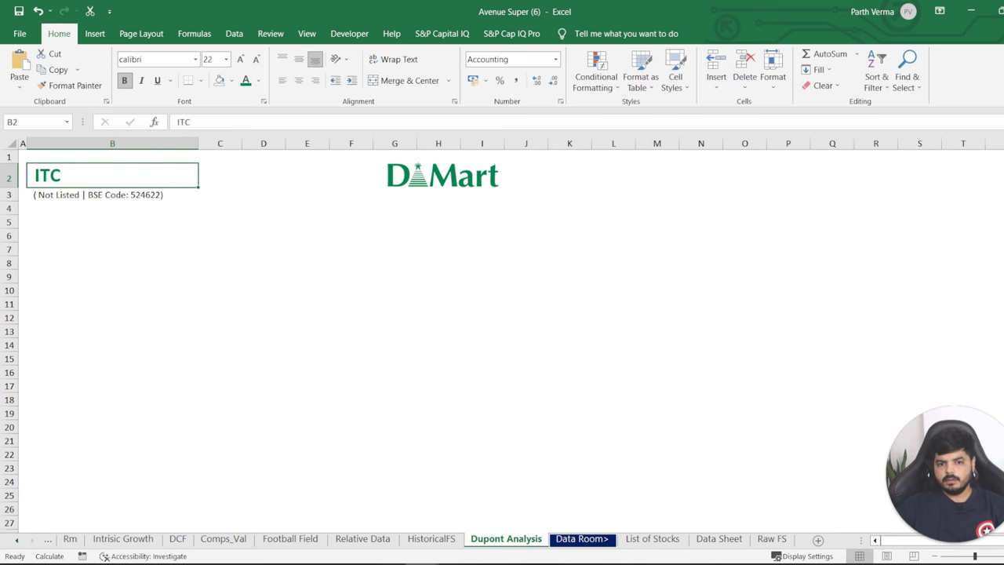
{"action": "key", "text": "ctrl+z"}
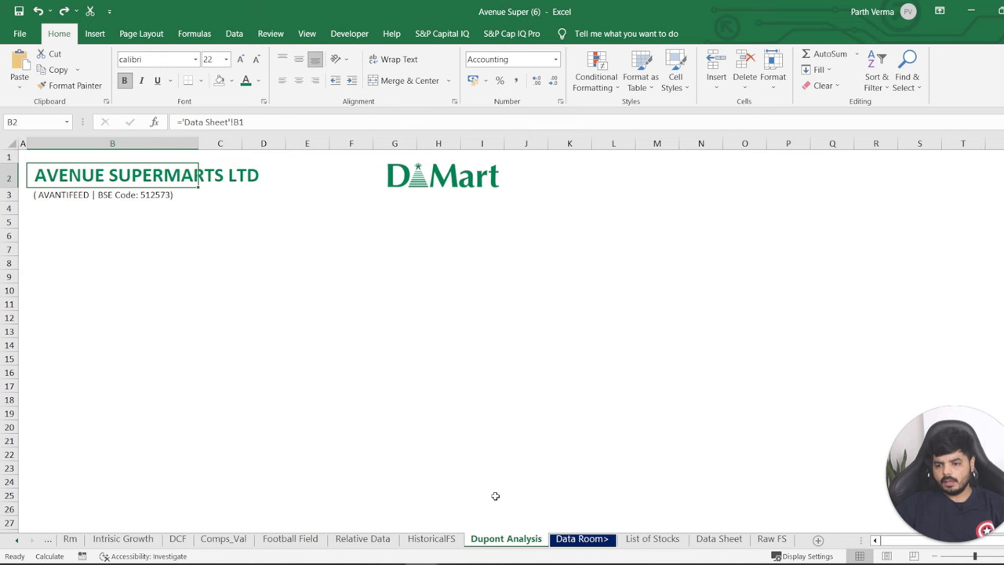
{"action": "left_click", "coordinate": [664, 538]}
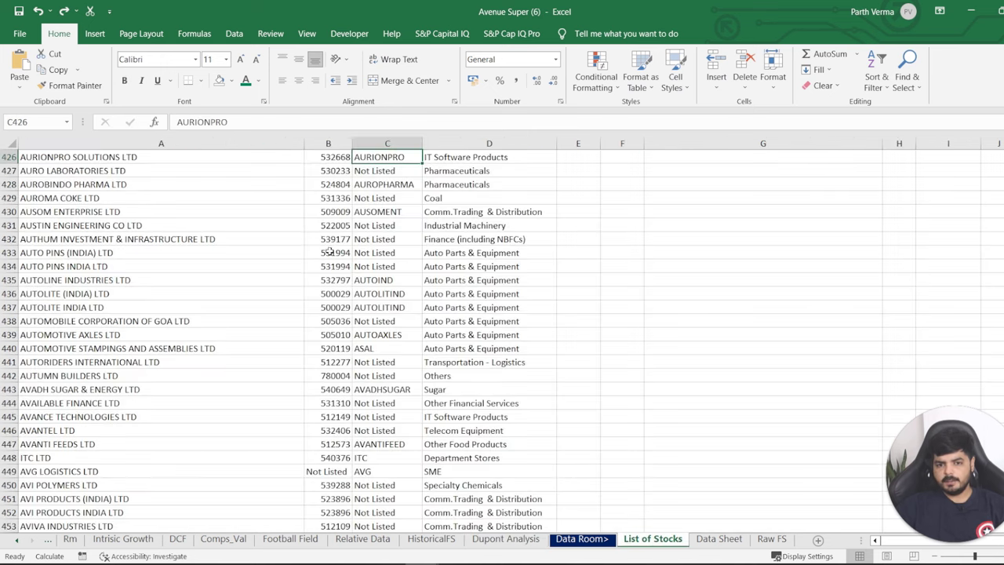
{"action": "left_click", "coordinate": [88, 174]}
{"action": "key", "text": "ctrl+c"}
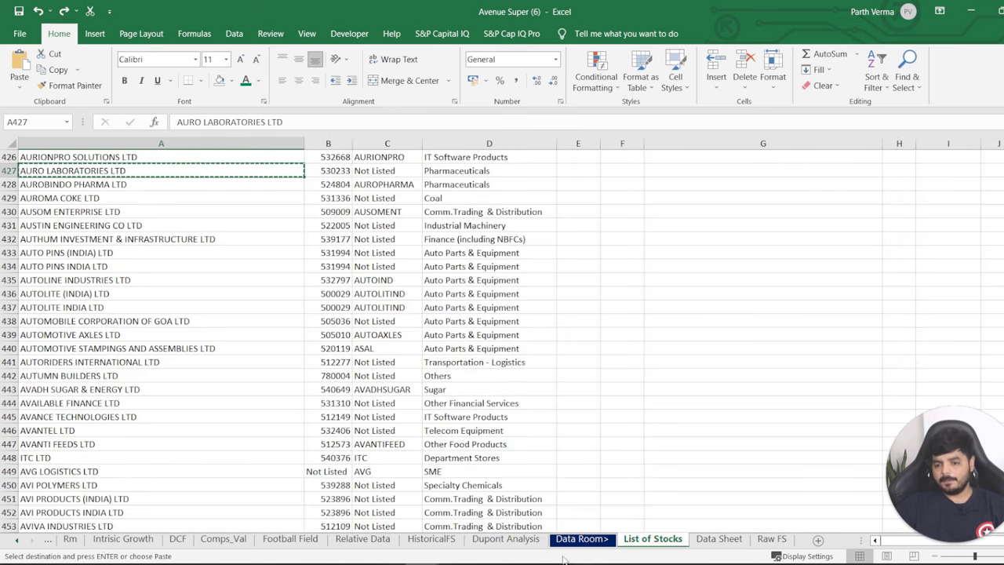
{"action": "left_click", "coordinate": [511, 541]}
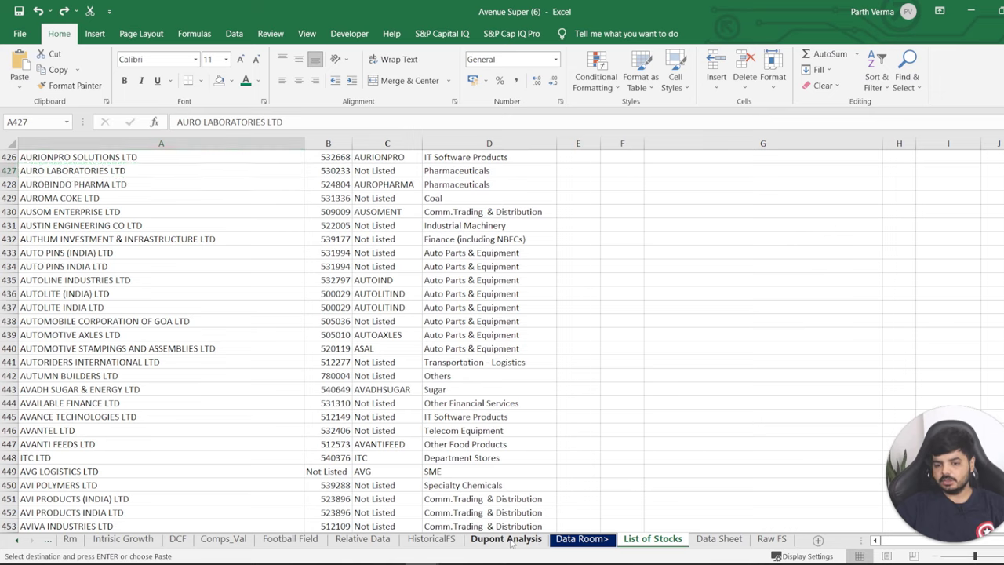
{"action": "left_click", "coordinate": [56, 178]}
{"action": "key", "text": "ctrl+v"}
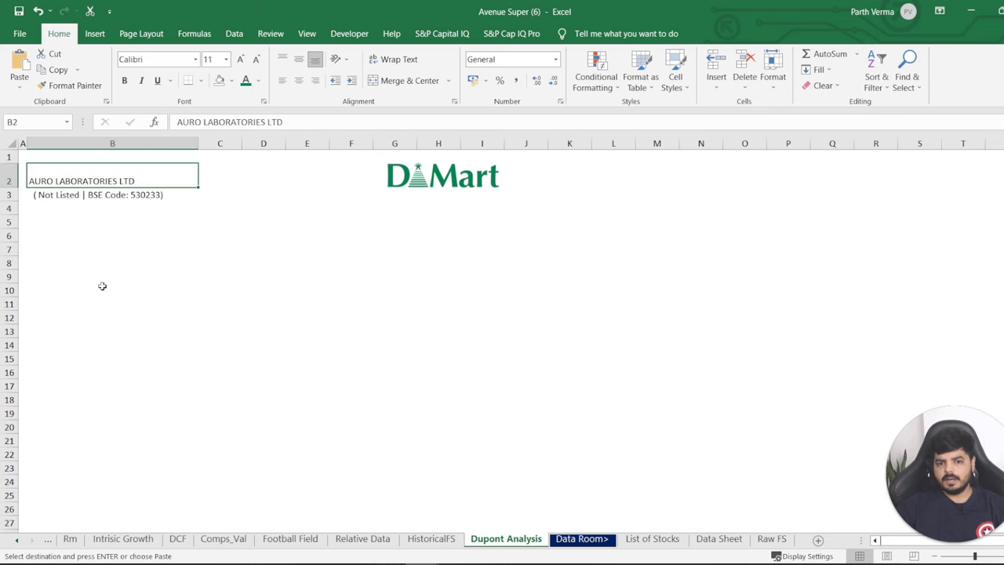
{"action": "left_click", "coordinate": [657, 540]}
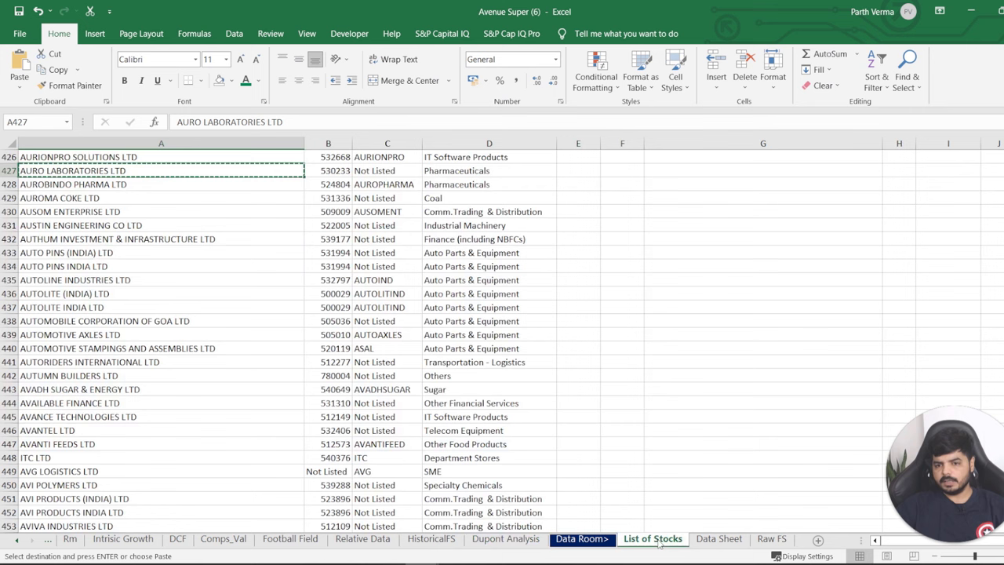
{"action": "left_click", "coordinate": [80, 159]}
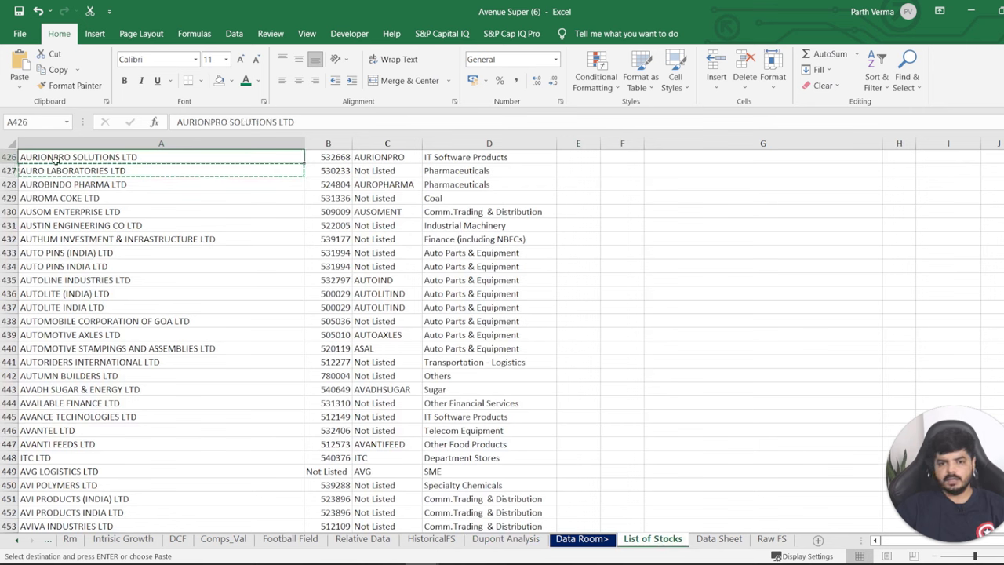
{"action": "left_click", "coordinate": [47, 186]}
{"action": "key", "text": "ctrl+c"}
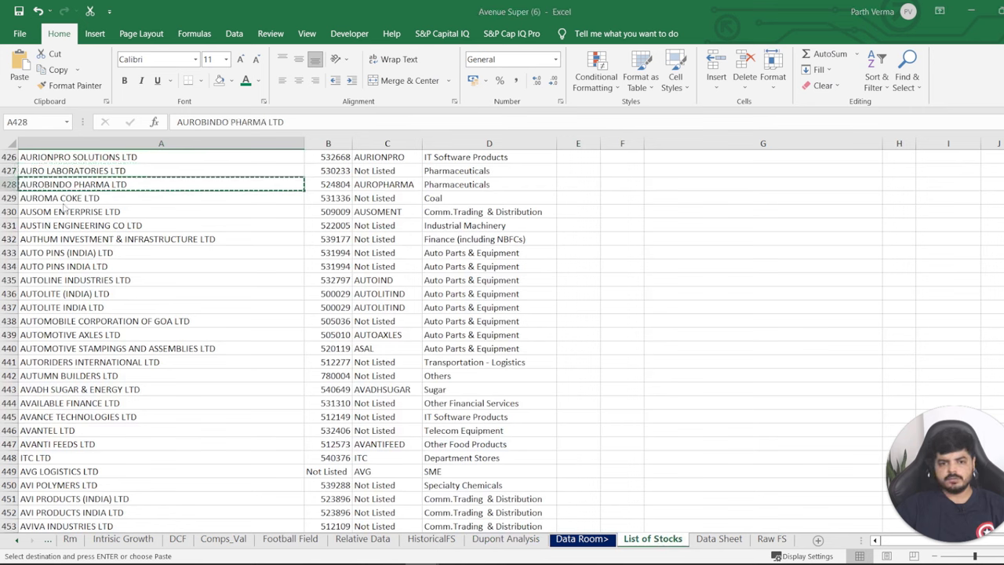
{"action": "left_click", "coordinate": [506, 539]}
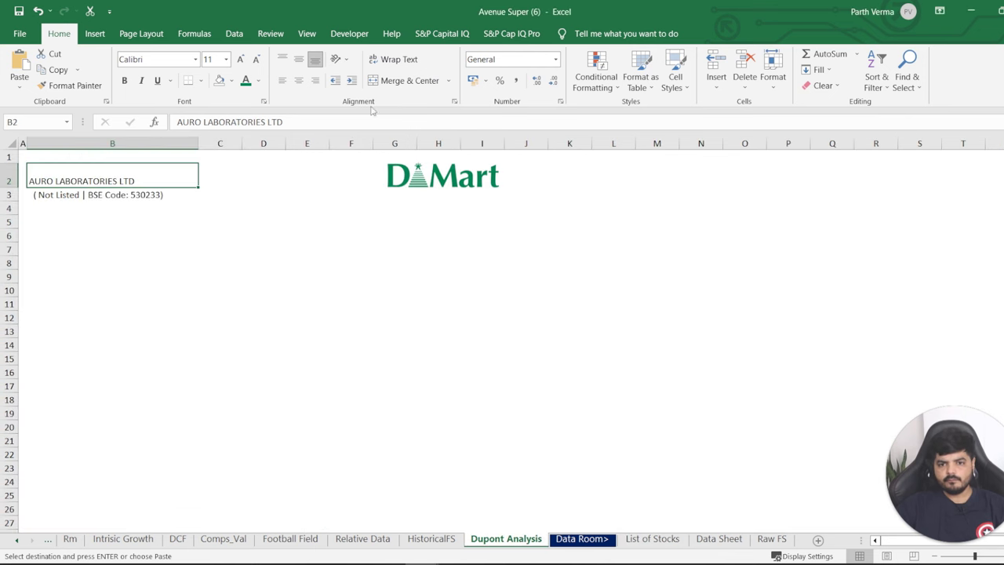
{"action": "triple_click", "coordinate": [341, 122]}
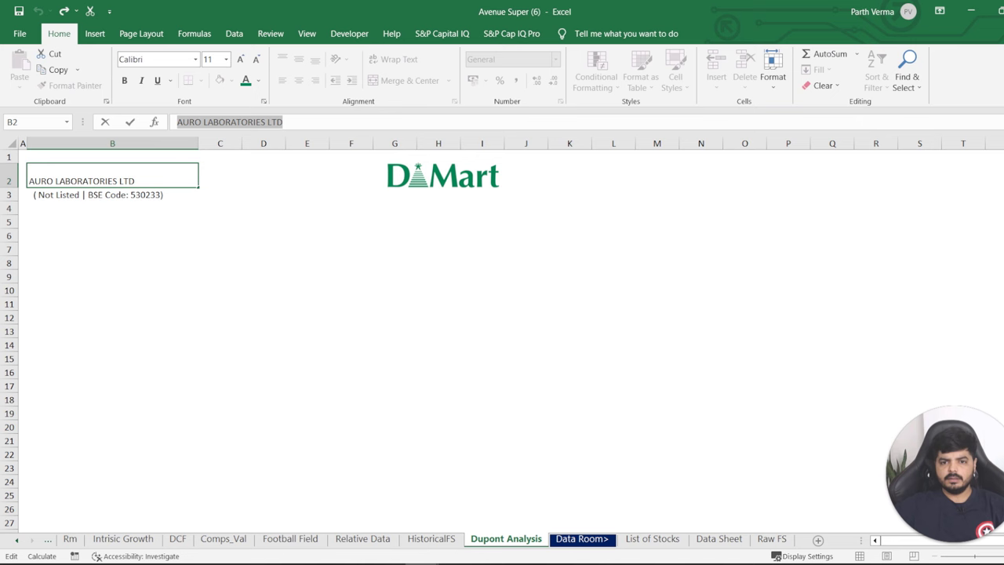
{"action": "key", "text": "Escape"}
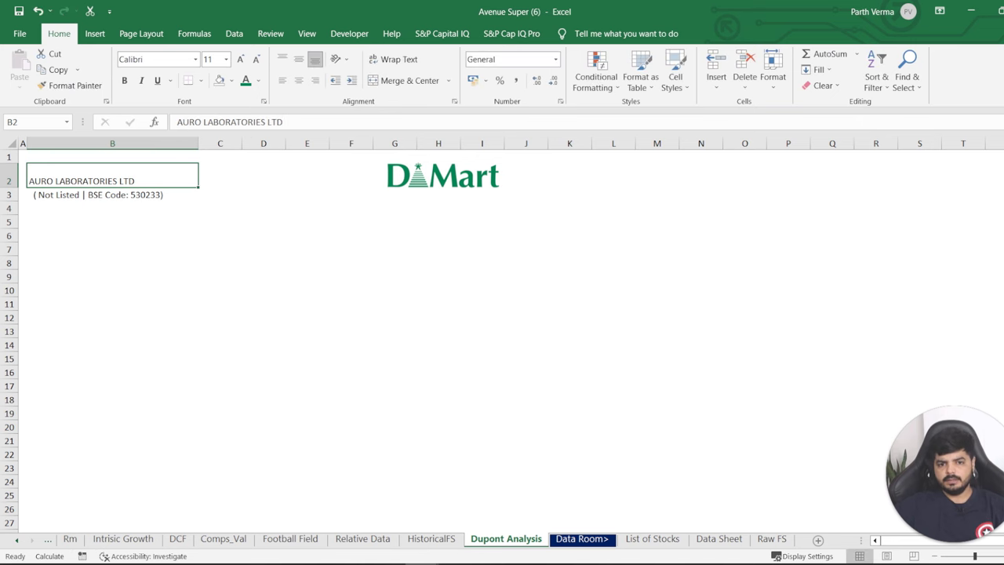
{"action": "left_click", "coordinate": [643, 540]}
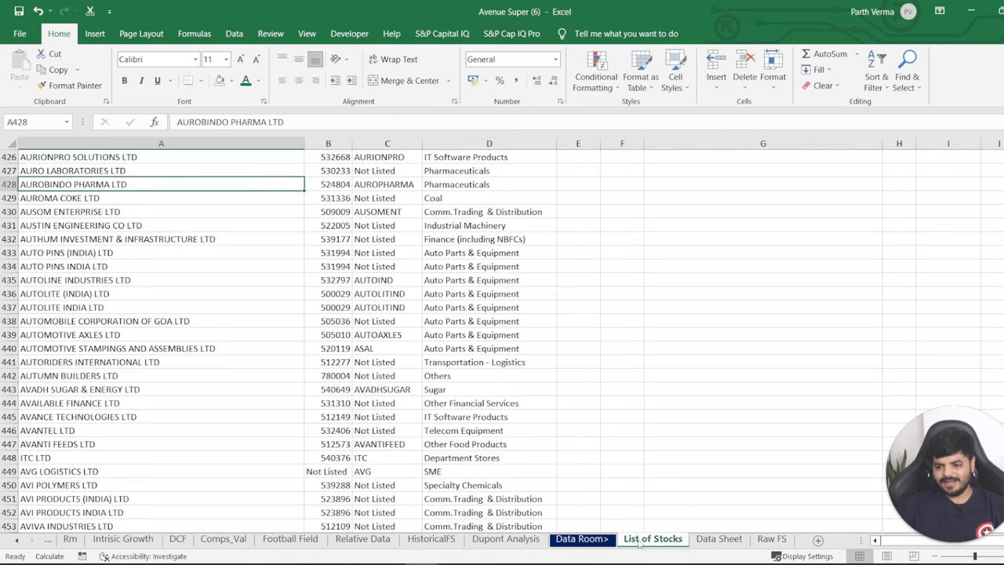
{"action": "key", "text": "ctrl+c"}
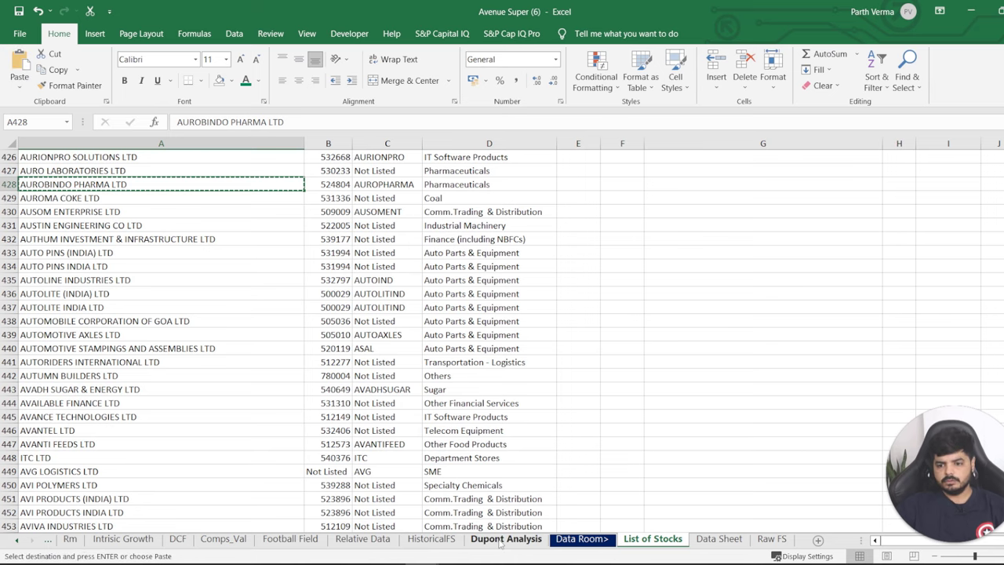
{"action": "left_click", "coordinate": [505, 539]}
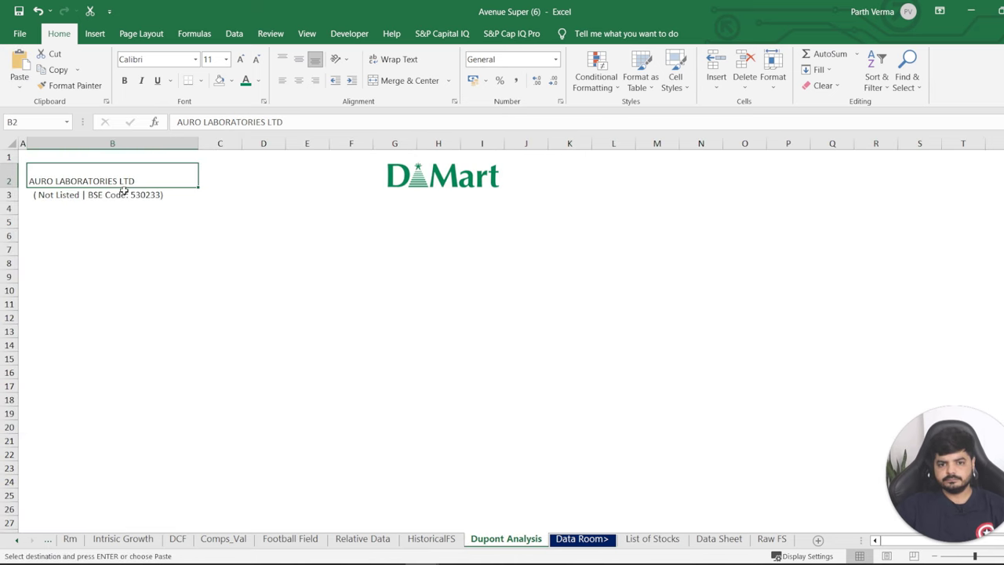
{"action": "key", "text": "ctrl+v"}
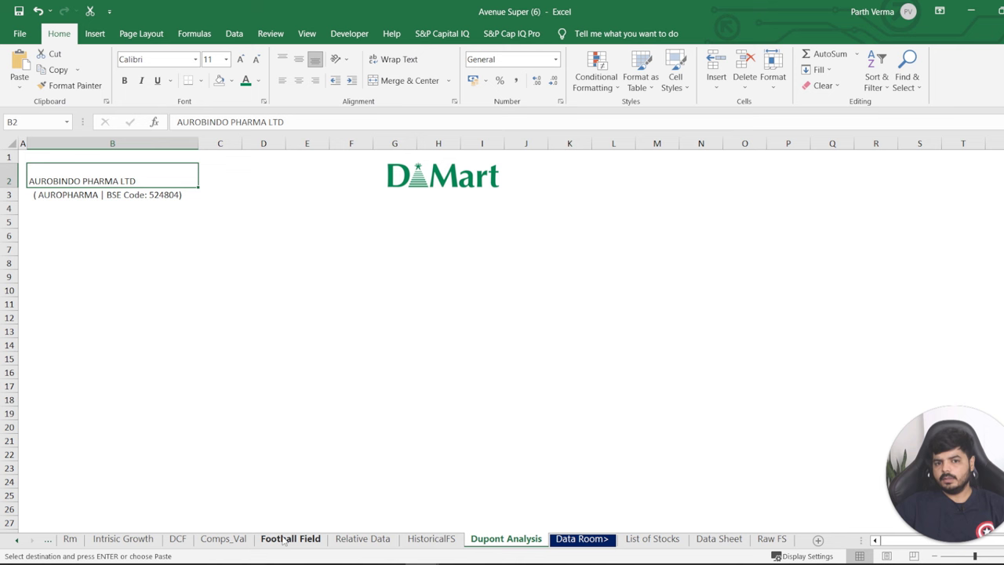
{"action": "key", "text": "ctrl+z"}
{"action": "key", "text": "ctrl+z"}
{"action": "left_click", "coordinate": [137, 283]}
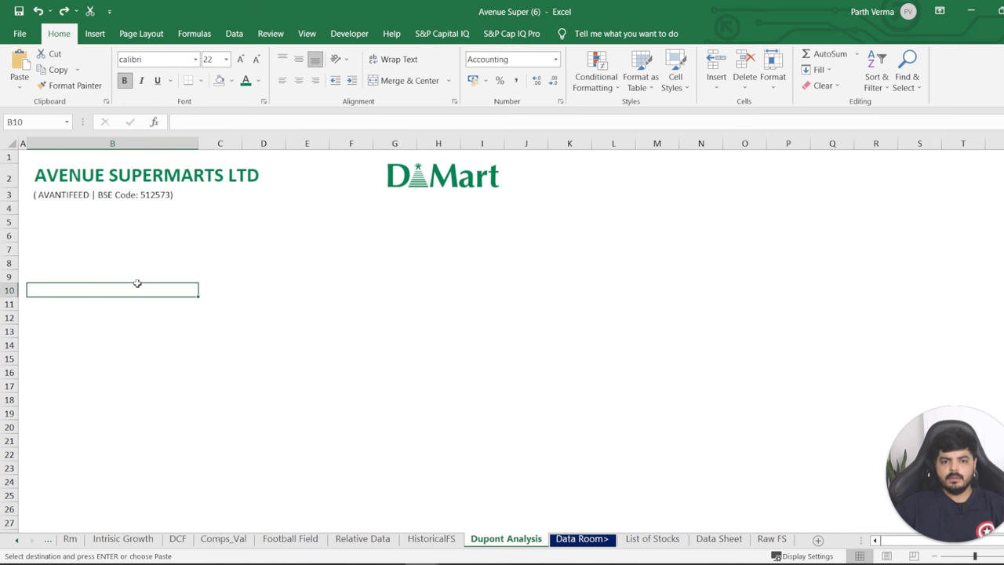
{"action": "left_click", "coordinate": [129, 235]}
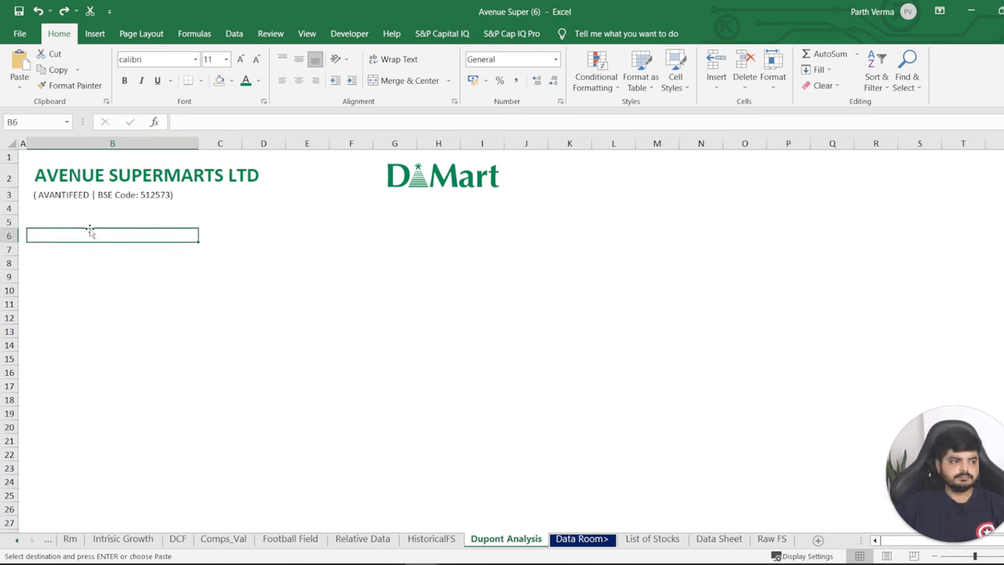
{"action": "left_click", "coordinate": [37, 208]}
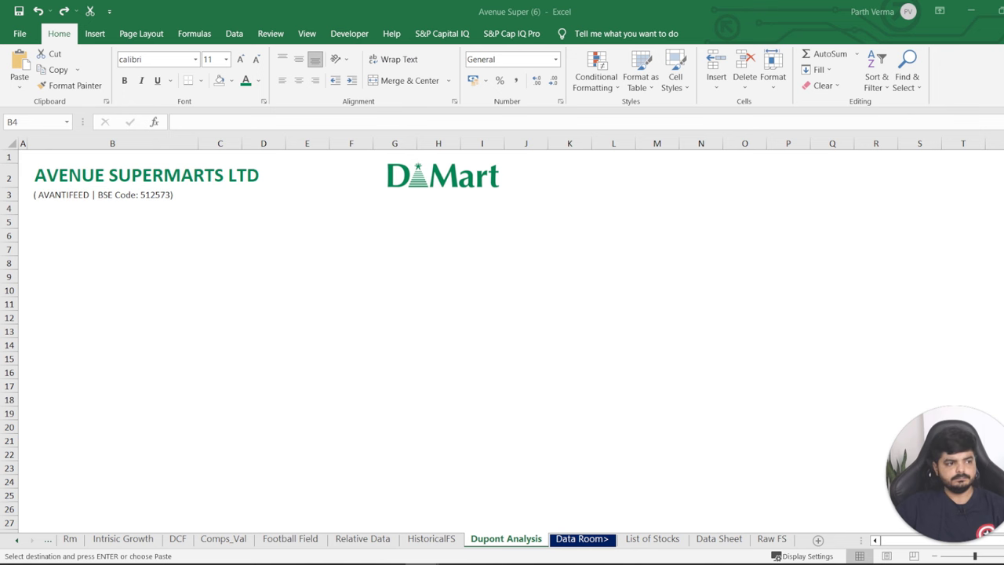
Make row 4 taller and start B4's formula =CONCATENATE(" ","INR "&'Data Sheet'!B8.
{"action": "left_click", "coordinate": [38, 216]}
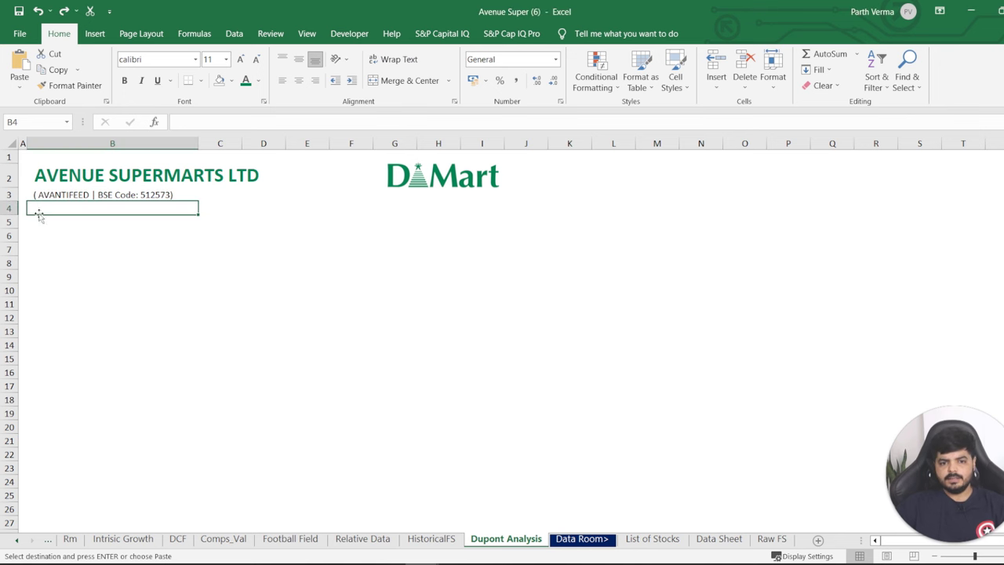
{"action": "left_click_drag", "start_coordinate": [7, 214], "coordinate": [9, 222]}
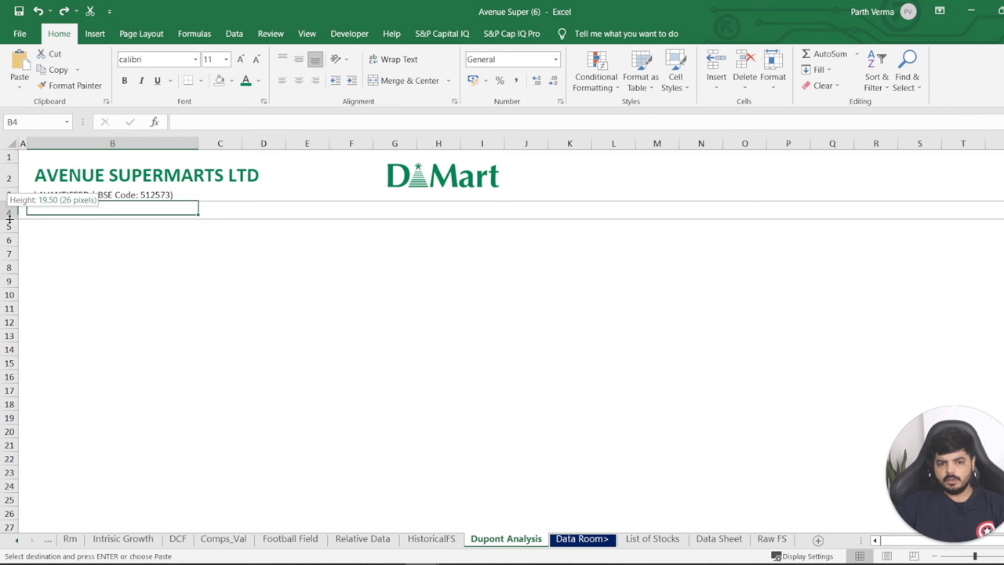
{"action": "type", "text": "="}
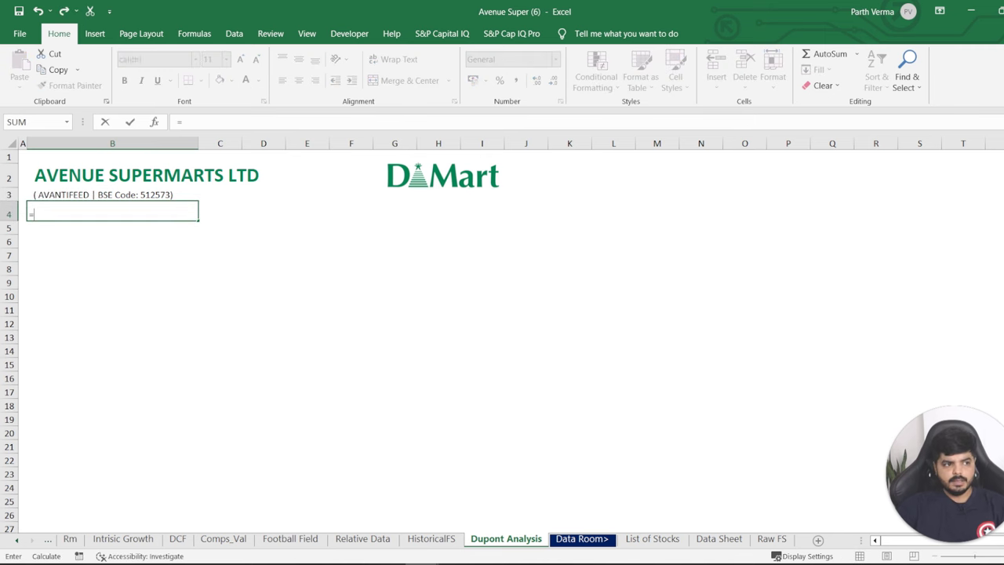
{"action": "type", "text": "concatenate"}
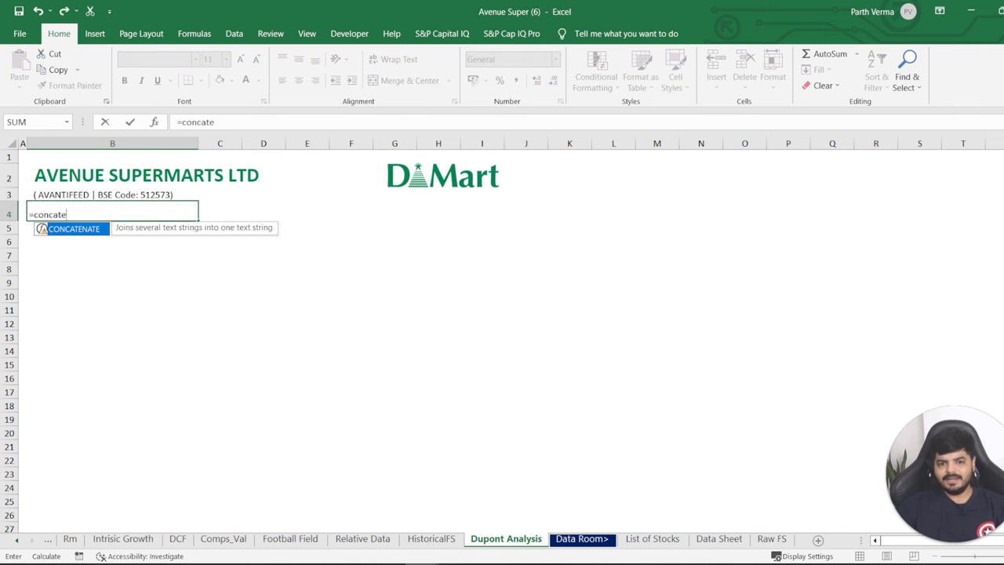
{"action": "key", "text": "Tab"}
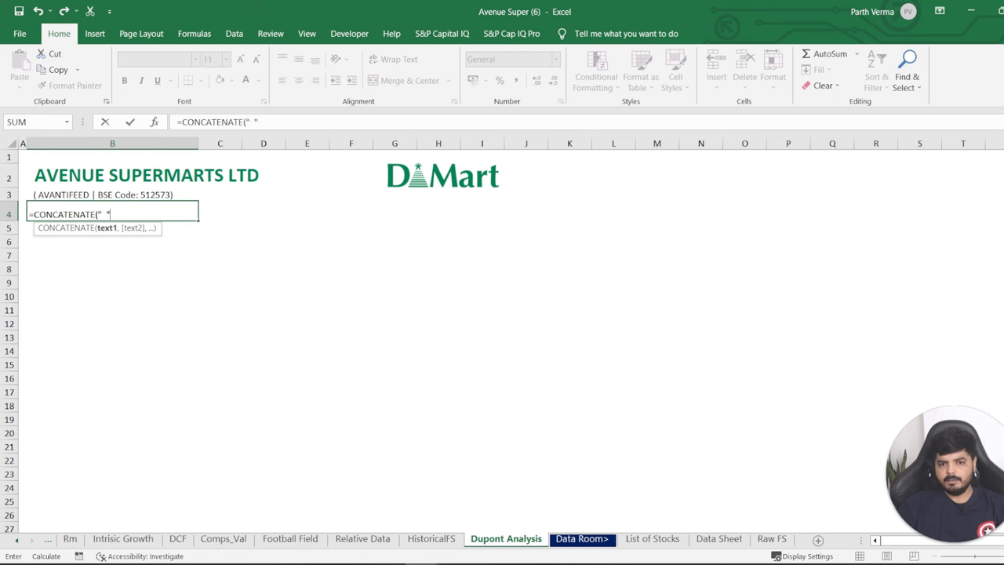
{"action": "type", "text": ","}
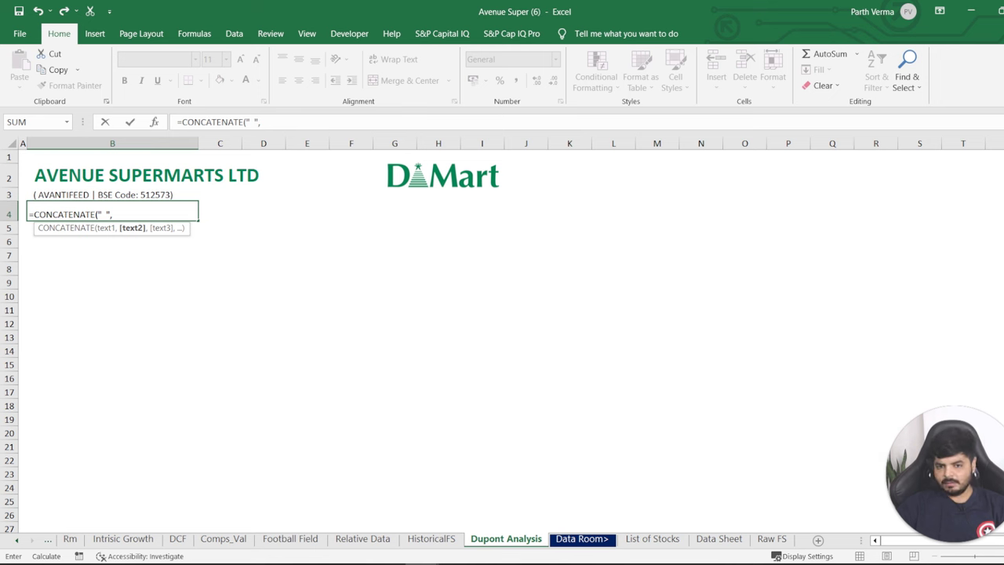
{"action": "type", "text": "\""}
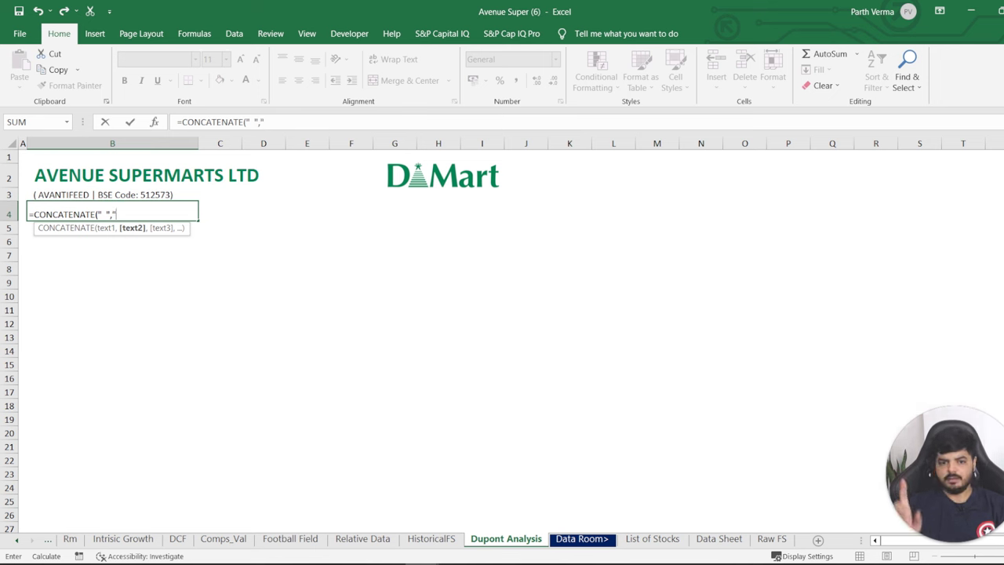
{"action": "type", "text": "INR"}
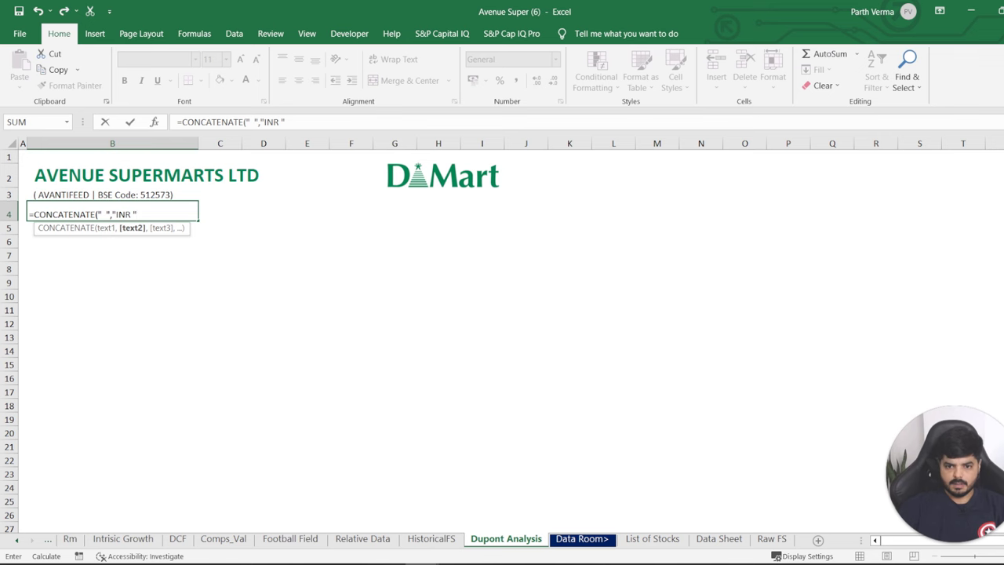
{"action": "type", "text": "&"}
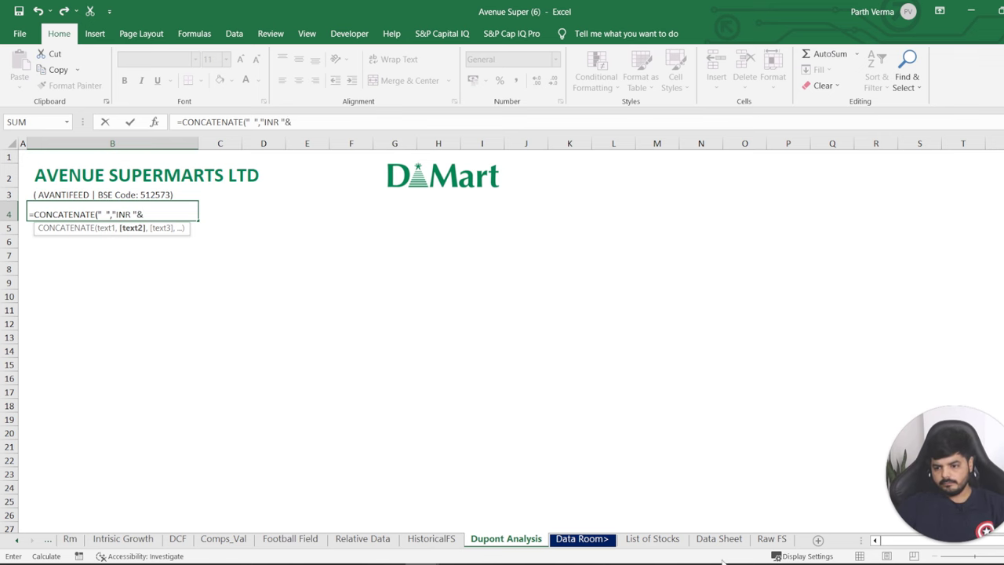
{"action": "left_click", "coordinate": [723, 540]}
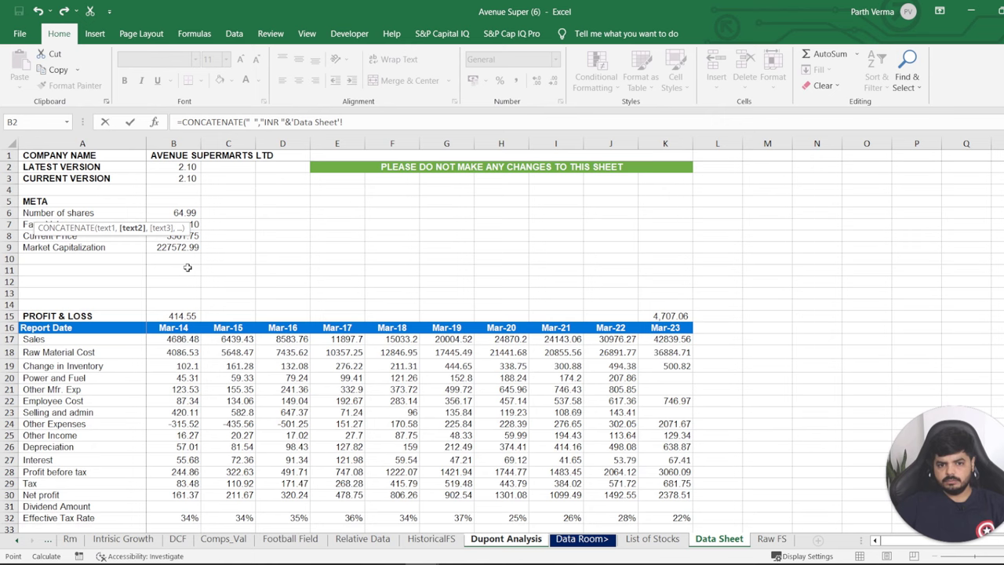
{"action": "left_click", "coordinate": [191, 238]}
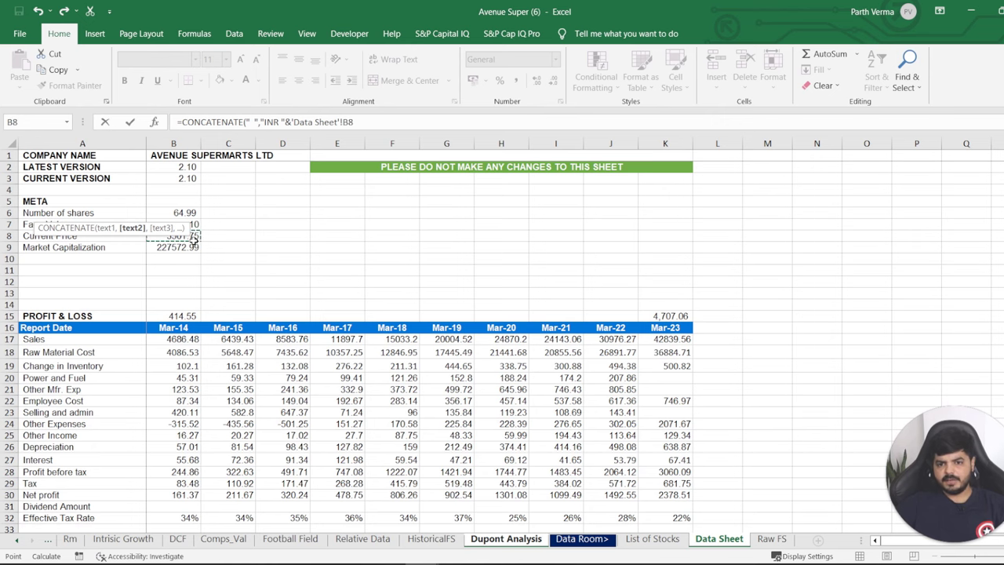
Enter B4's price formula and format INR 3501.75 as bold at size 14.
{"action": "key", "text": "Return"}
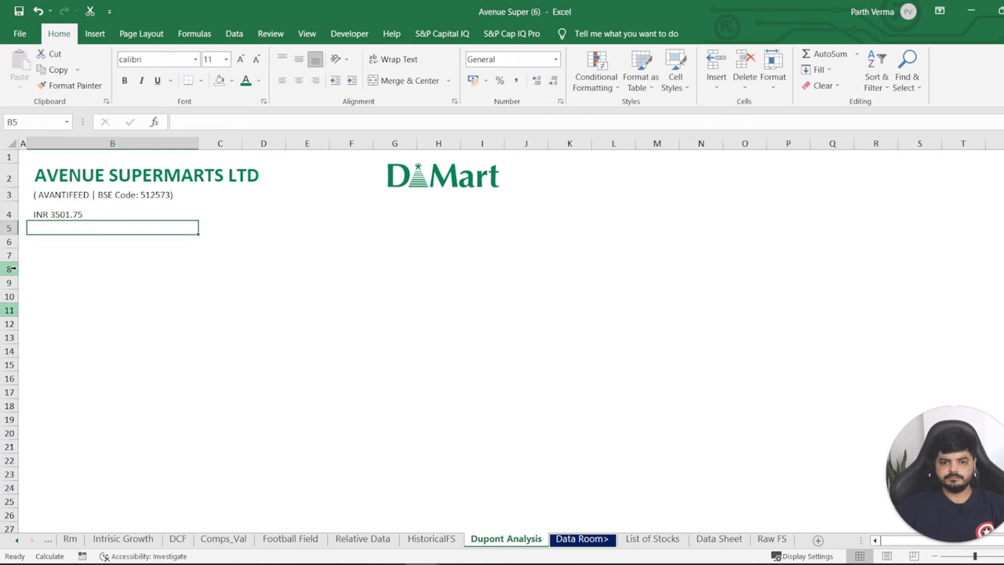
{"action": "key", "text": "Up"}
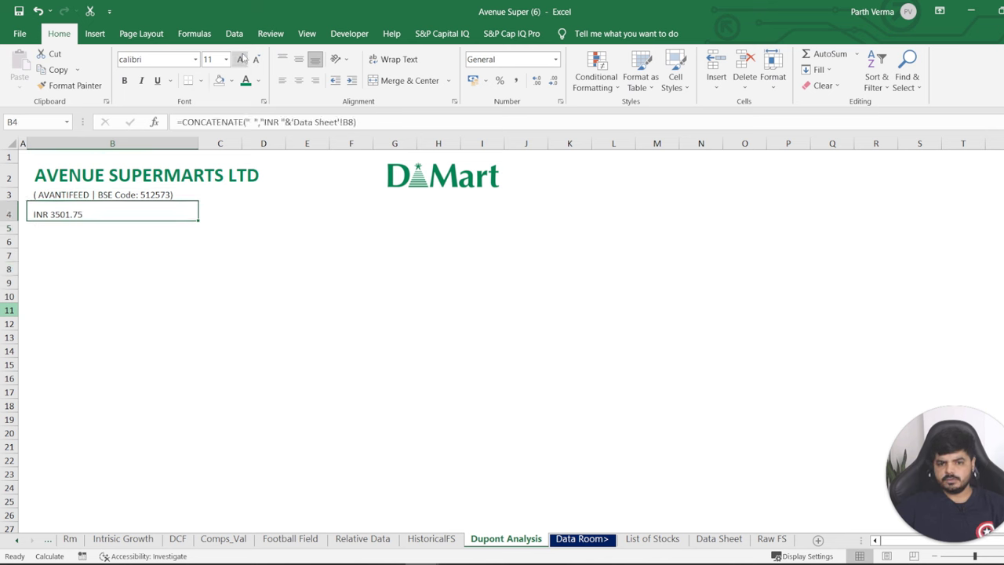
{"action": "left_click", "coordinate": [239, 60]}
{"action": "left_click", "coordinate": [240, 60]}
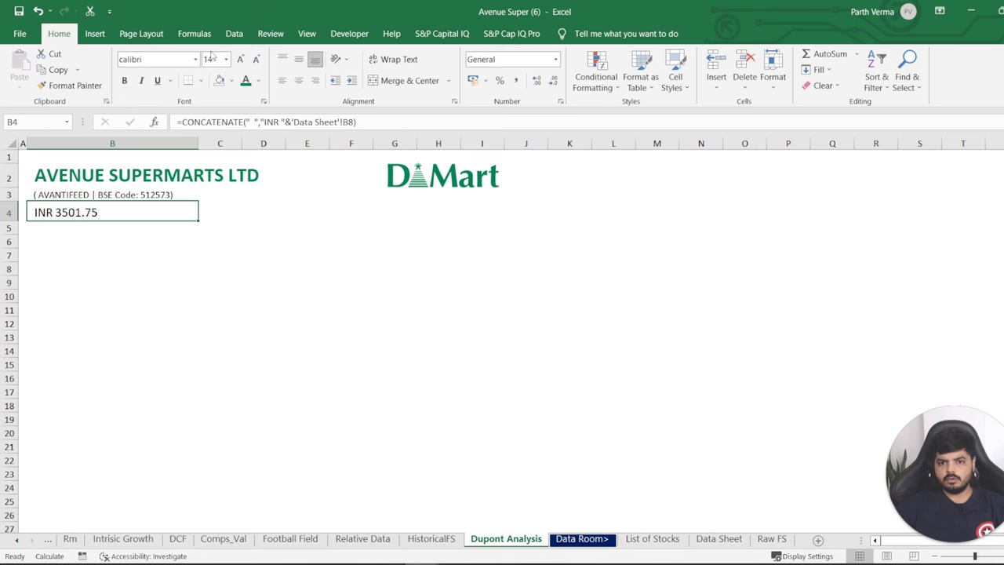
{"action": "left_click", "coordinate": [124, 81]}
{"action": "left_click", "coordinate": [150, 365]}
Begin the 52-week line in B5 by typing an opening bracket.
{"action": "left_click", "coordinate": [103, 292]}
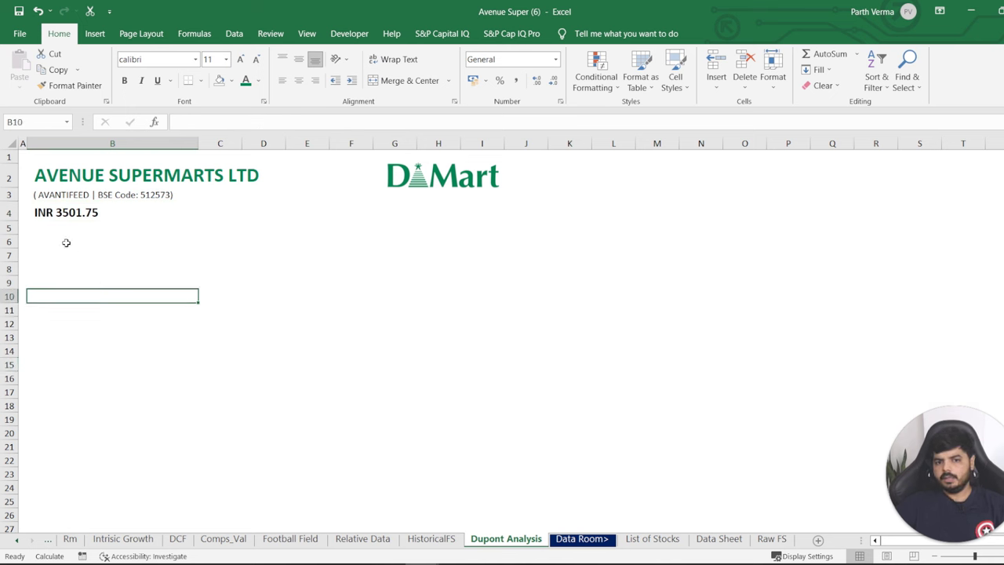
{"action": "left_click", "coordinate": [62, 240]}
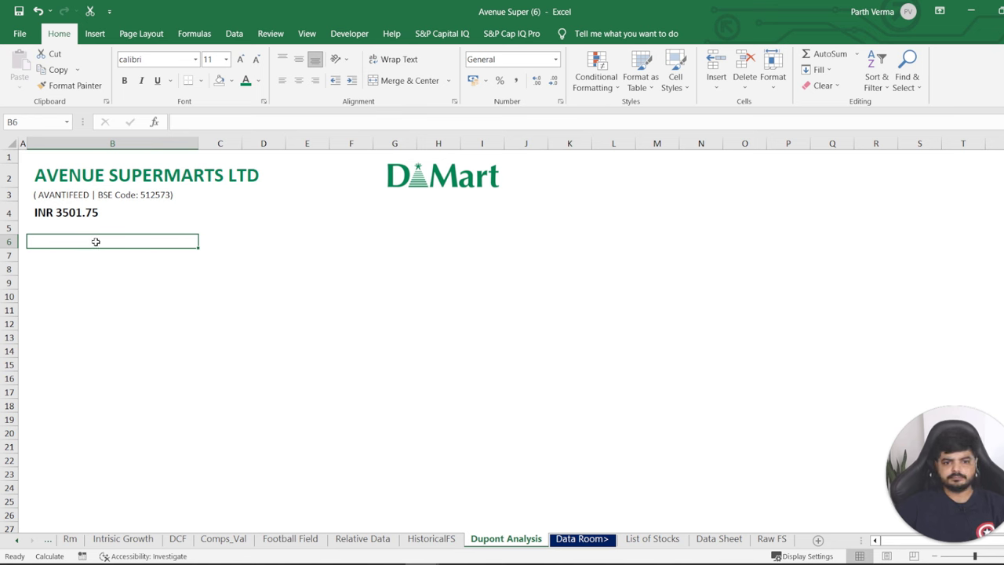
{"action": "left_click", "coordinate": [7, 227]}
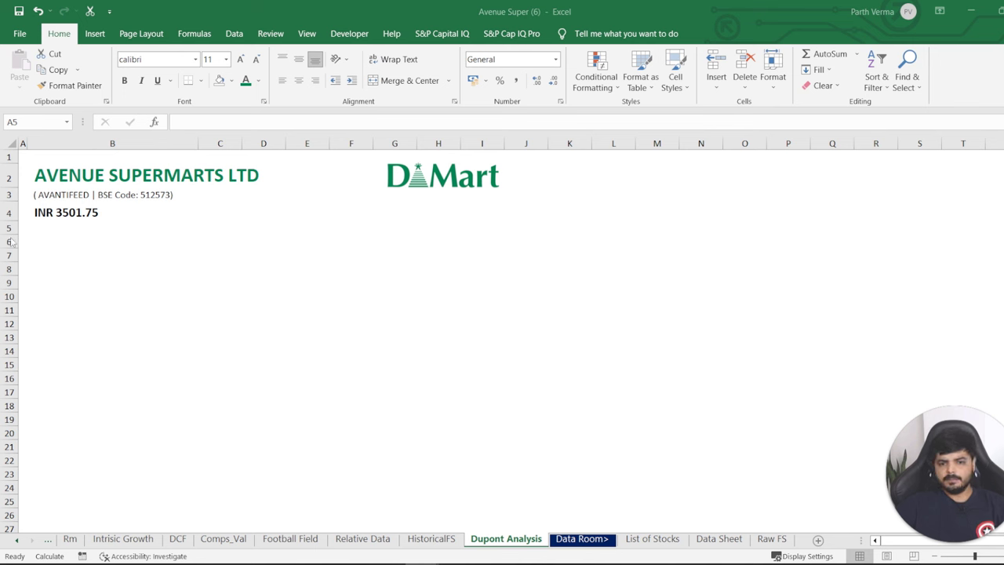
{"action": "left_click", "coordinate": [48, 224]}
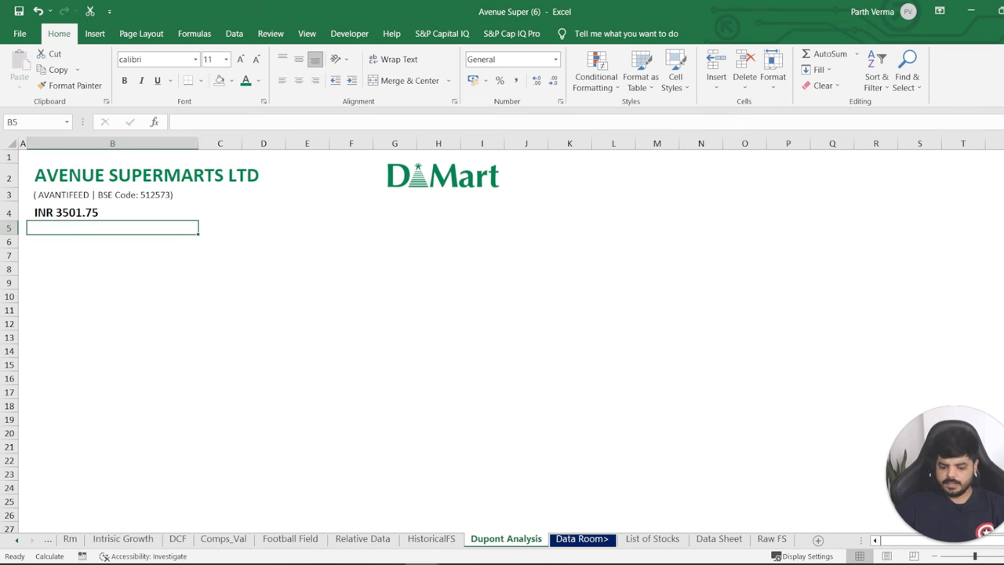
{"action": "type", "text": "("}
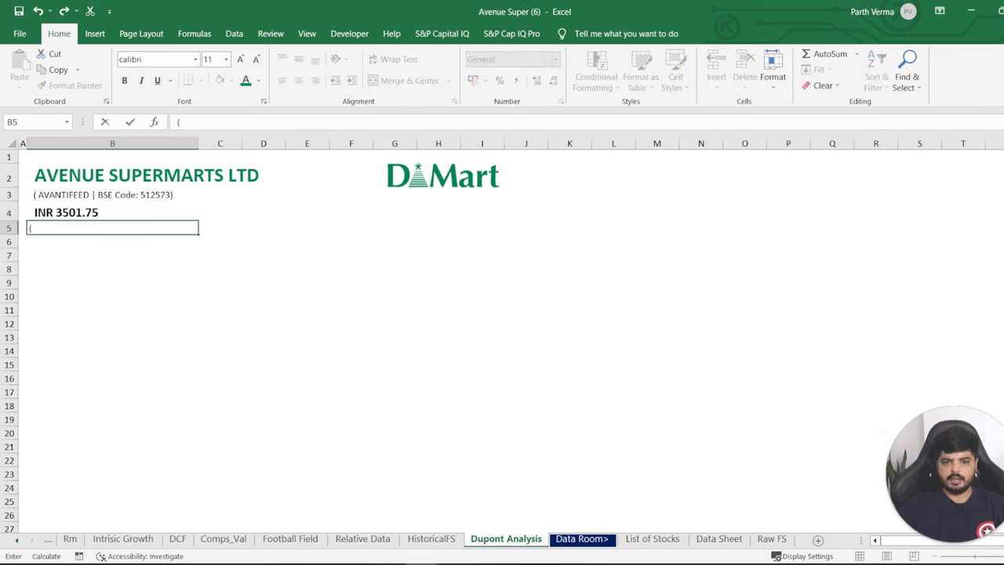
Enter the placeholder '52 Week (High - INR****& Low - ***)' in B5 beneath the price.
{"action": "key", "text": "BackSpace"}
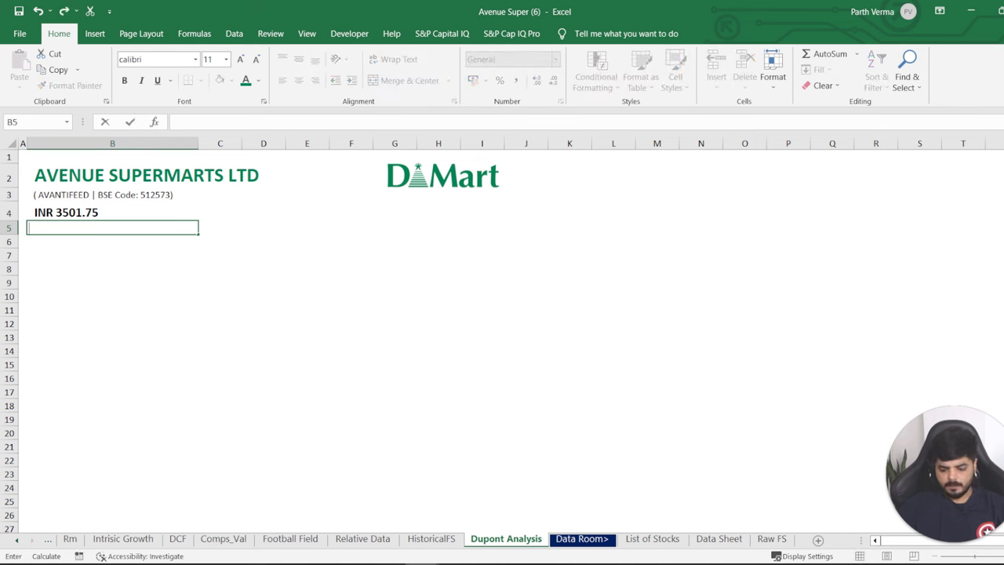
{"action": "type", "text": "52 Week "}
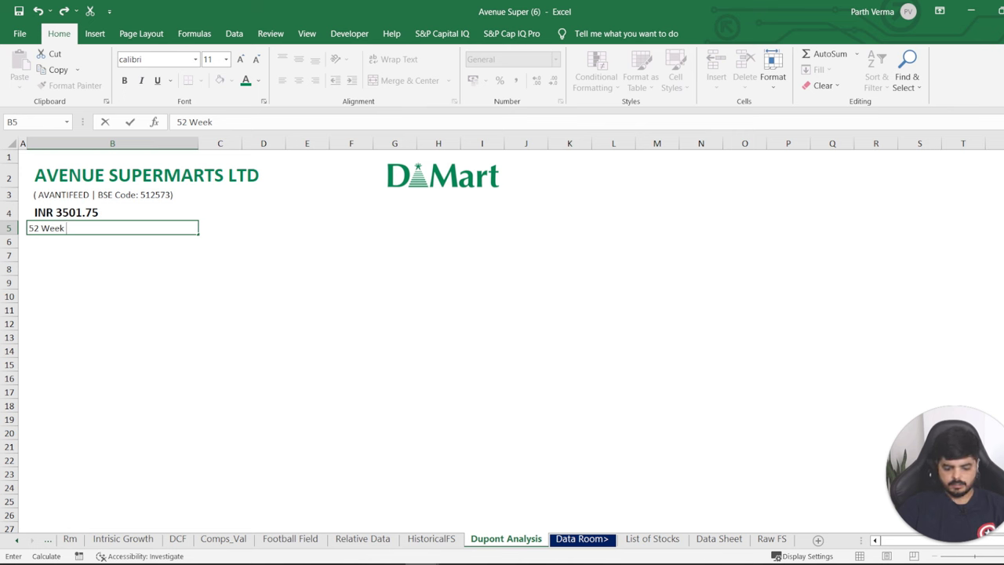
{"action": "type", "text": "(High"}
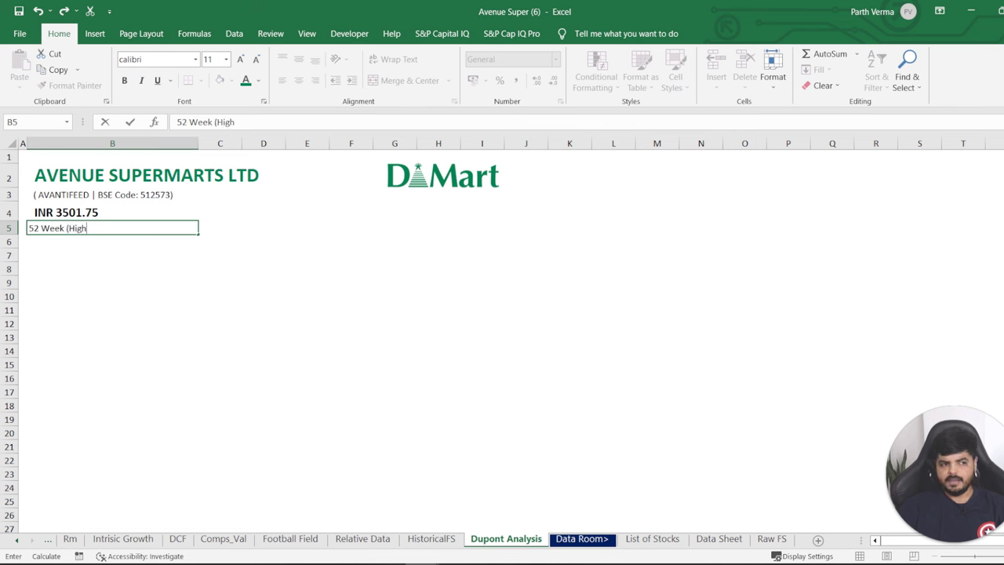
{"action": "type", "text": " - INR"}
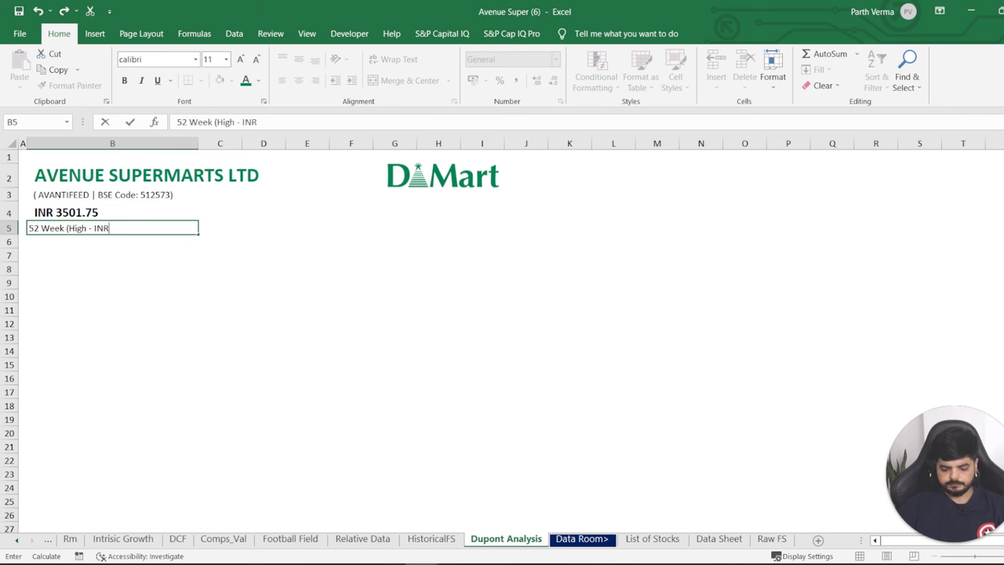
{"action": "type", "text": "****& "}
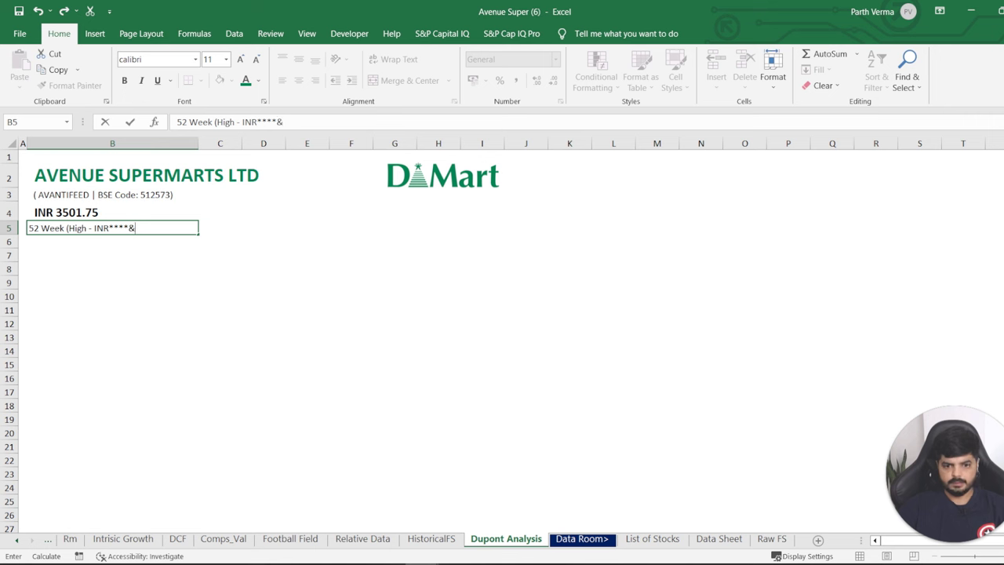
{"action": "type", "text": "Low - ***"}
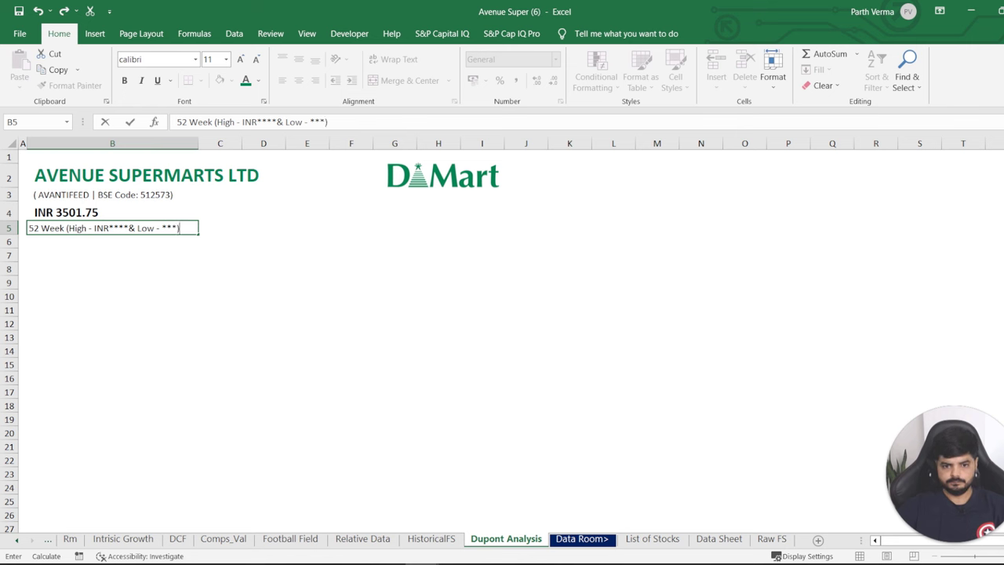
{"action": "key", "text": "Return"}
{"action": "left_click", "coordinate": [112, 227]}
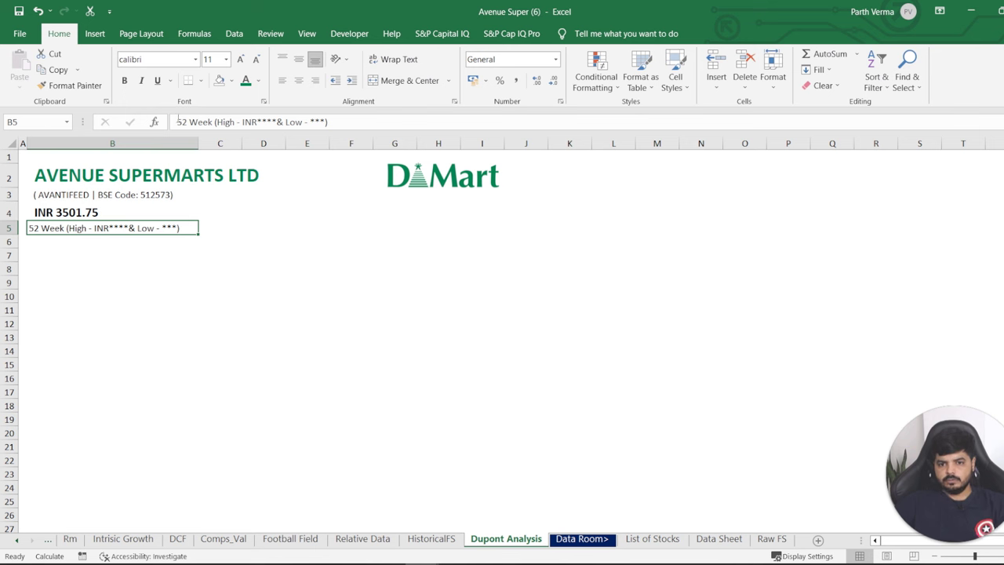
Left-align the header cells B2 through B5.
{"action": "left_click", "coordinate": [177, 121]}
{"action": "key", "text": "Escape"}
{"action": "left_click_drag", "start_coordinate": [86, 180], "coordinate": [63, 228]}
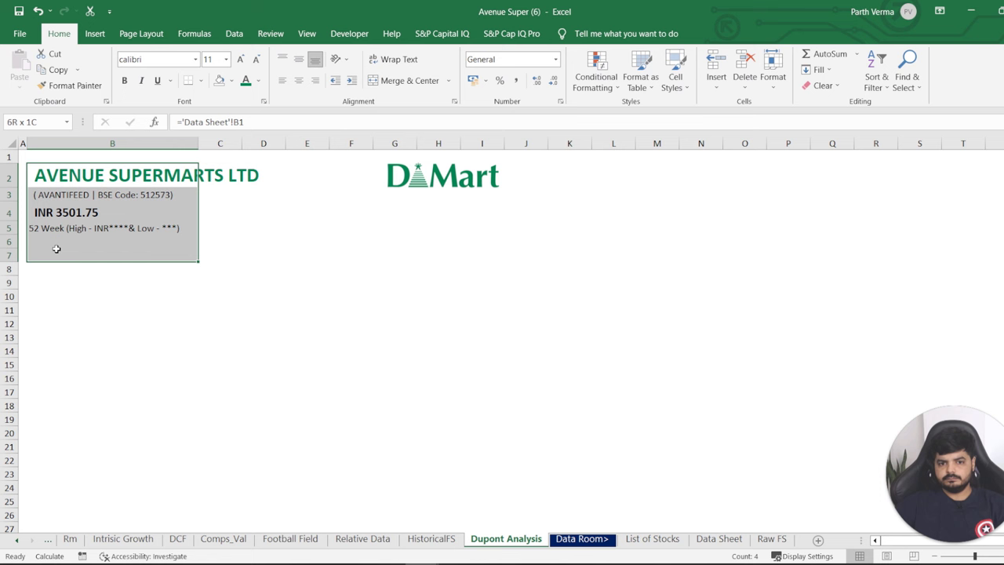
{"action": "left_click", "coordinate": [281, 81]}
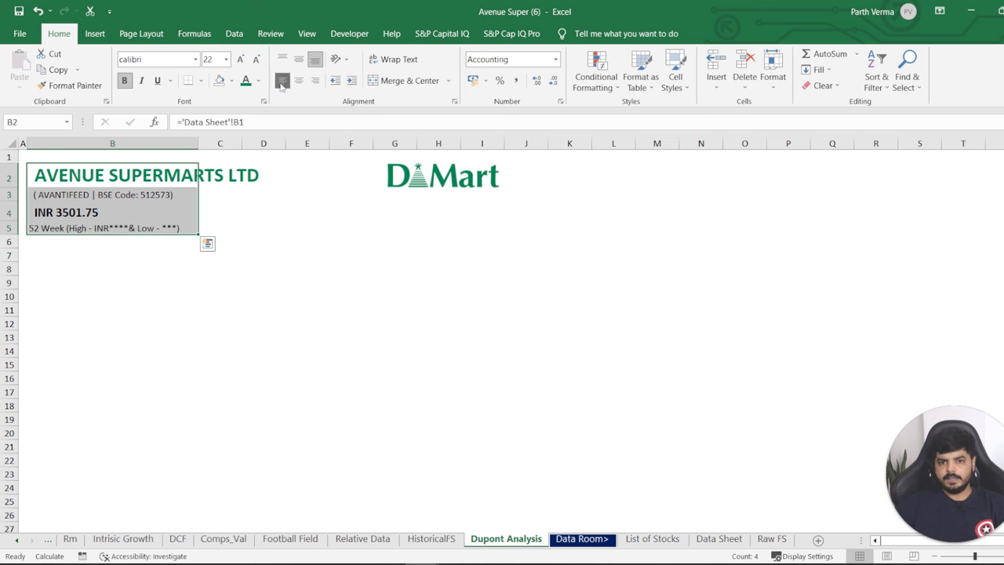
Try centre and right alignment on the B2 title, then restore left alignment.
{"action": "left_click", "coordinate": [67, 180]}
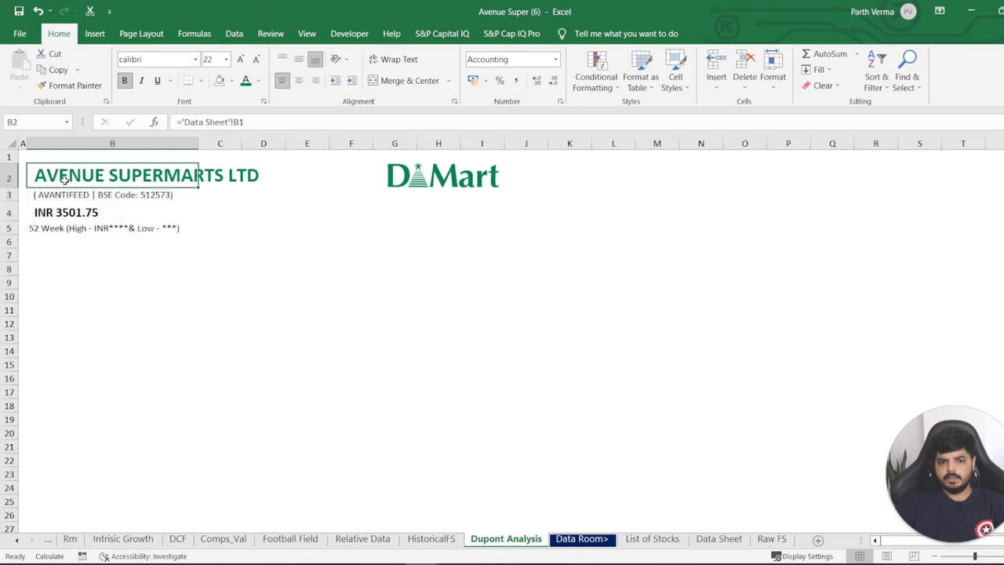
{"action": "left_click", "coordinate": [298, 82]}
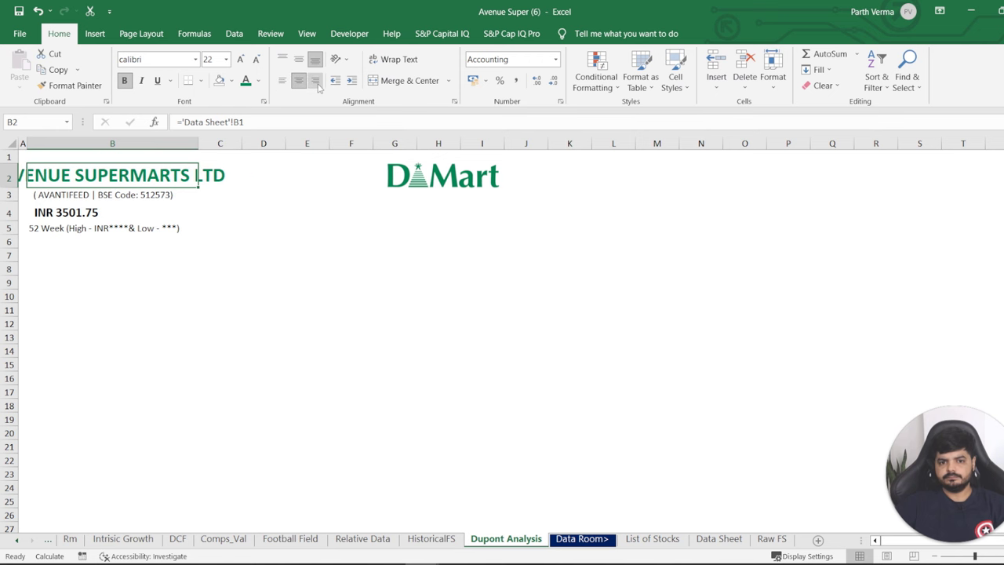
{"action": "left_click", "coordinate": [313, 82]}
{"action": "left_click", "coordinate": [281, 80]}
{"action": "left_click", "coordinate": [89, 227]}
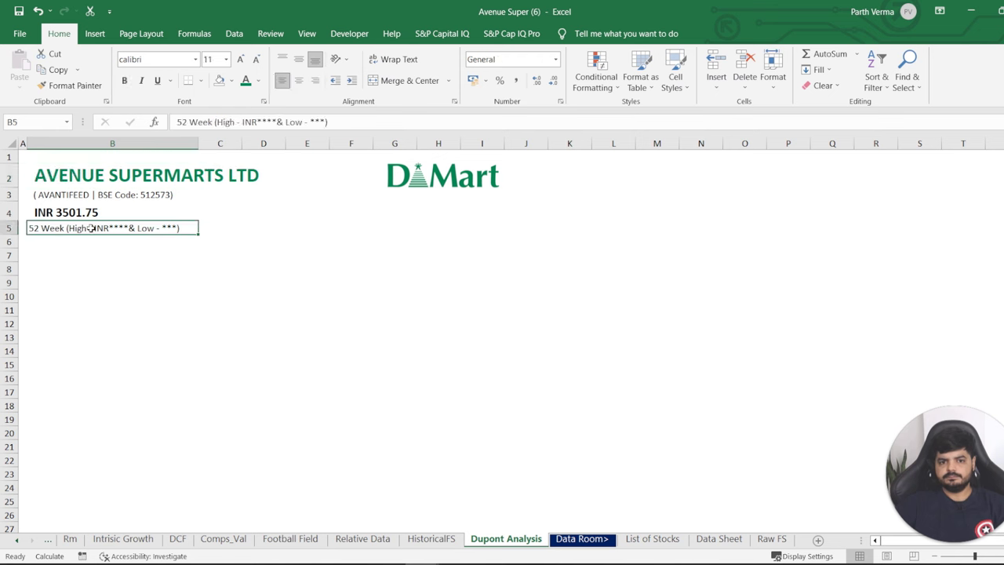
{"action": "left_click", "coordinate": [177, 118]}
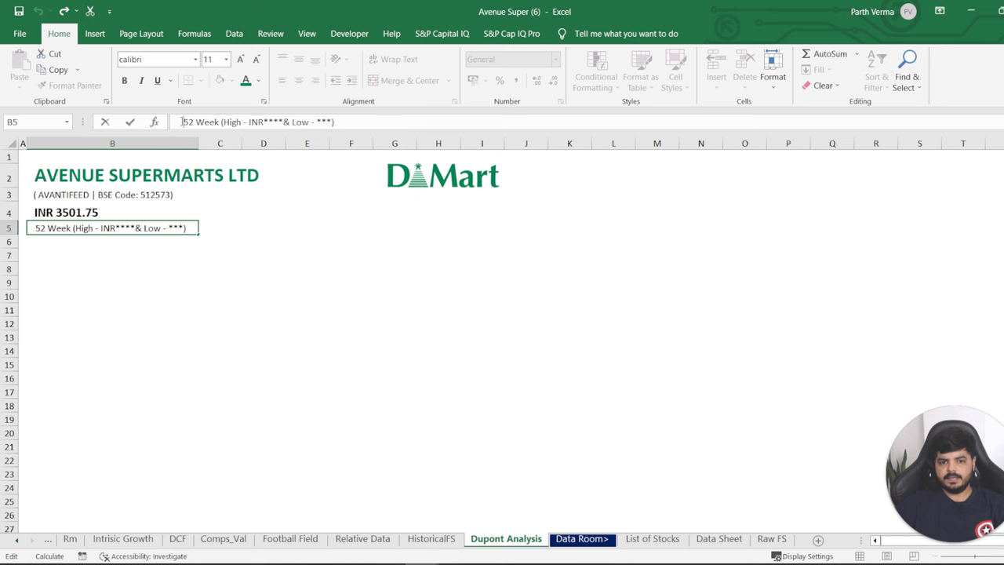
{"action": "left_click", "coordinate": [156, 393]}
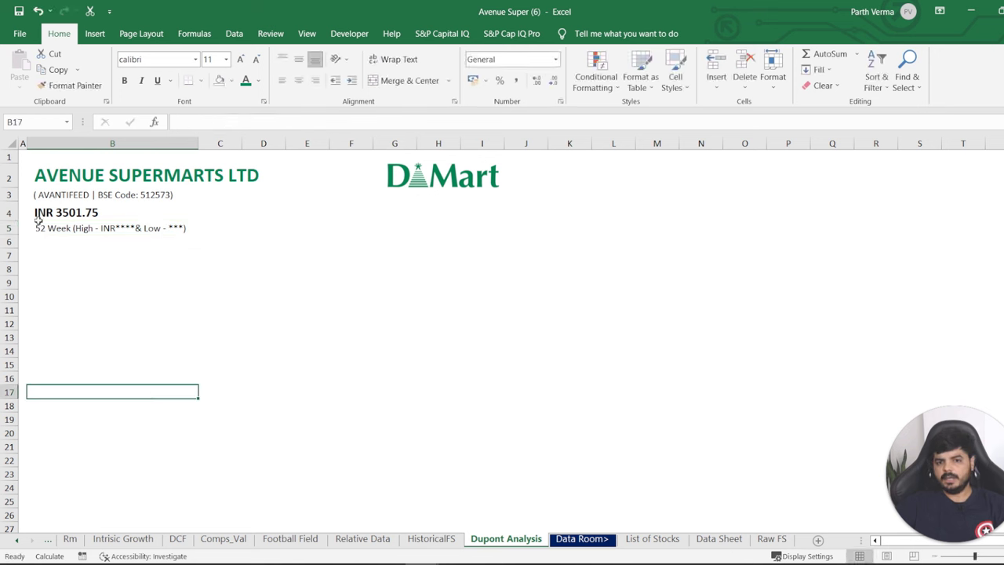
Left-align B3 and remove the space after '(' in its CONCATENATE formula.
{"action": "left_click", "coordinate": [36, 196]}
{"action": "left_click", "coordinate": [281, 81]}
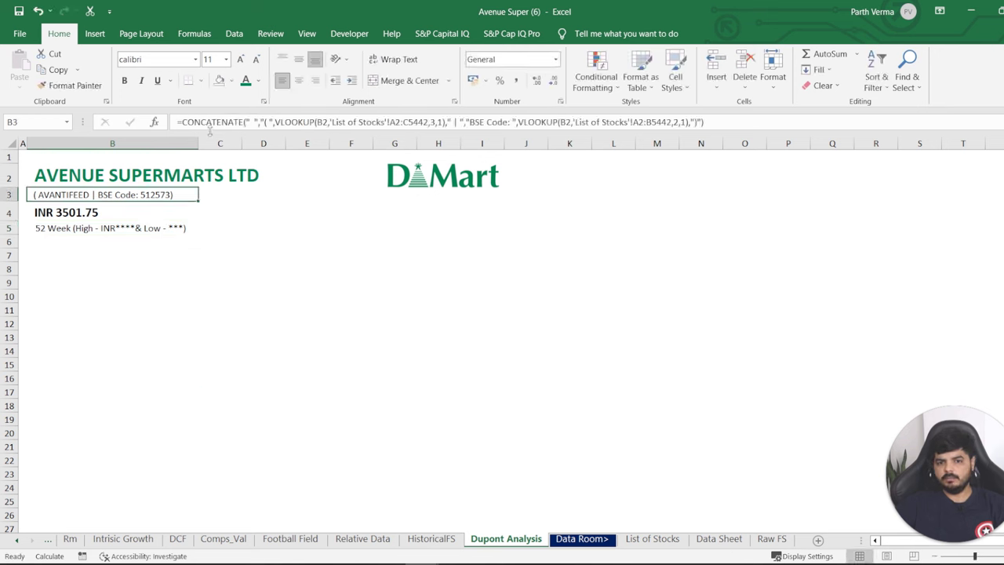
{"action": "left_click", "coordinate": [269, 122]}
{"action": "key", "text": "Return"}
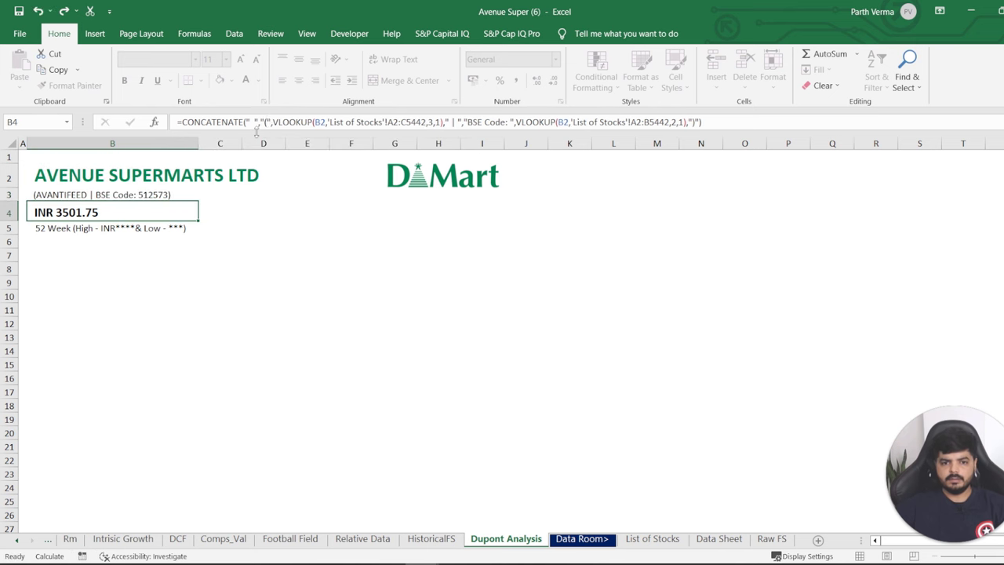
Put the 52-week line in B5 into edit mode, then switch to the browser.
{"action": "left_click", "coordinate": [276, 281]}
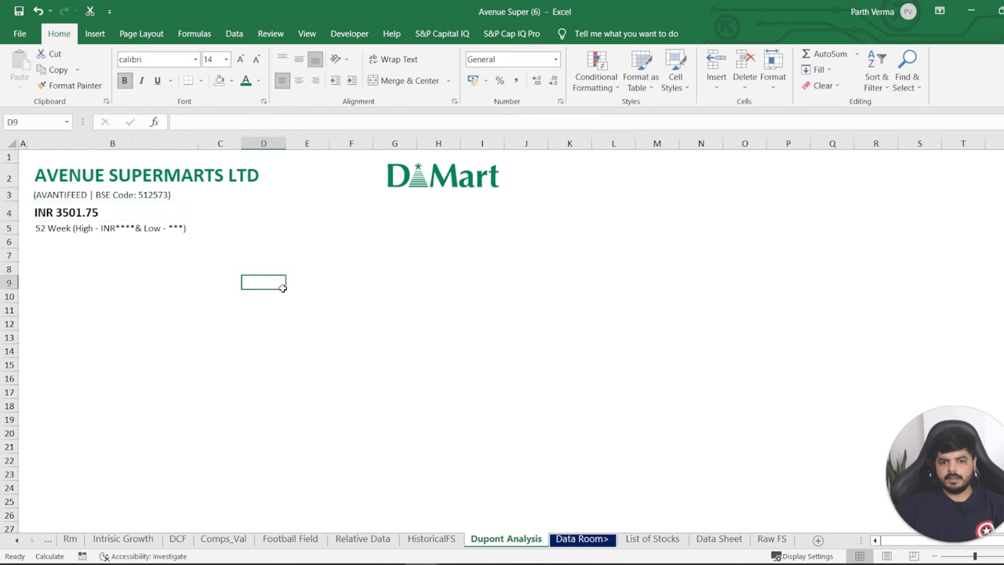
{"action": "left_click", "coordinate": [189, 268]}
{"action": "left_click", "coordinate": [176, 233]}
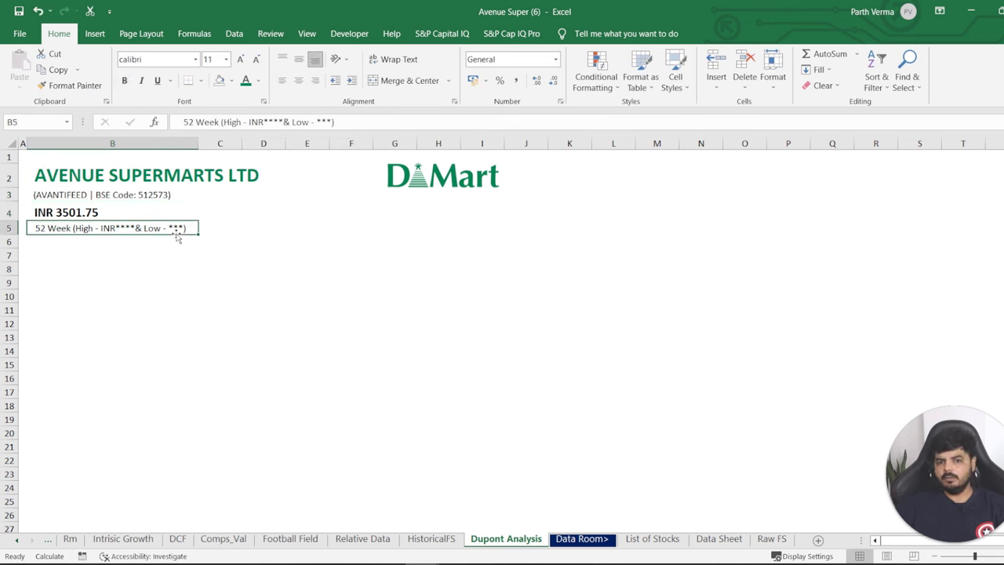
{"action": "double_click", "coordinate": [45, 230]}
{"action": "key", "text": "alt+Tab"}
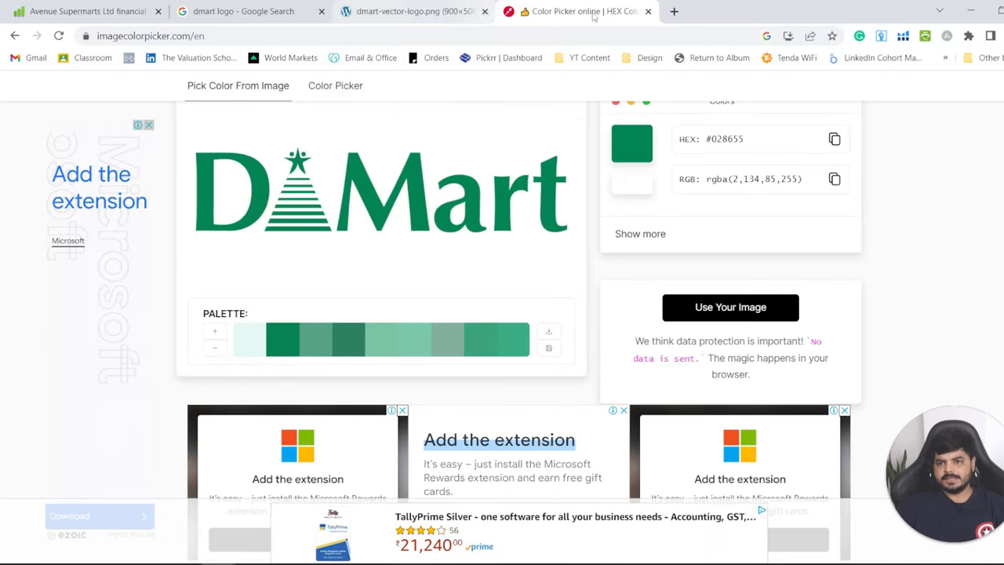
Search 'DMART share' in a new tab to find the 52-week high 4,609.00 and low 3,292.00.
{"action": "key", "text": "ctrl+t"}
{"action": "type", "text": "DMA"}
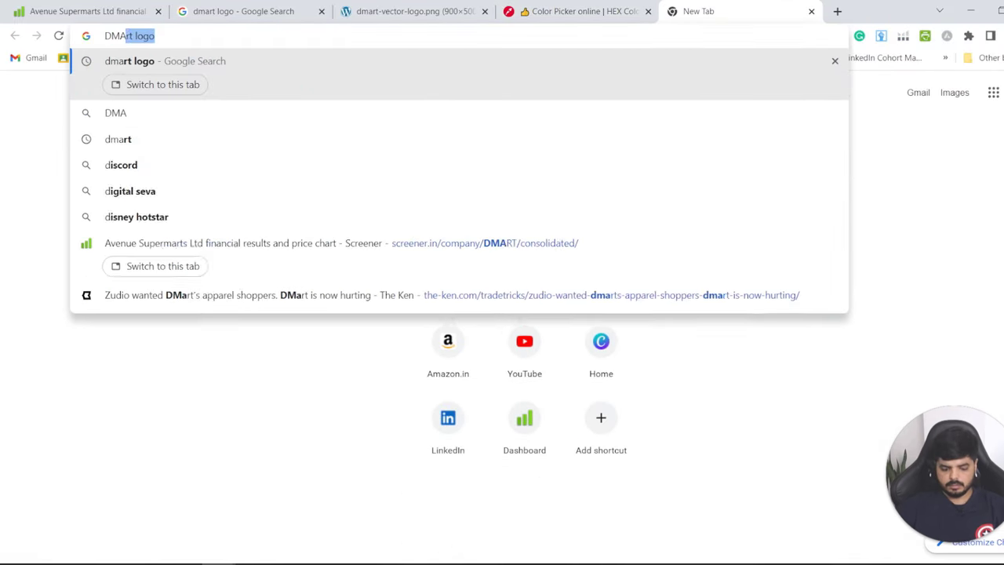
{"action": "type", "text": "RT share"}
{"action": "key", "text": "Return"}
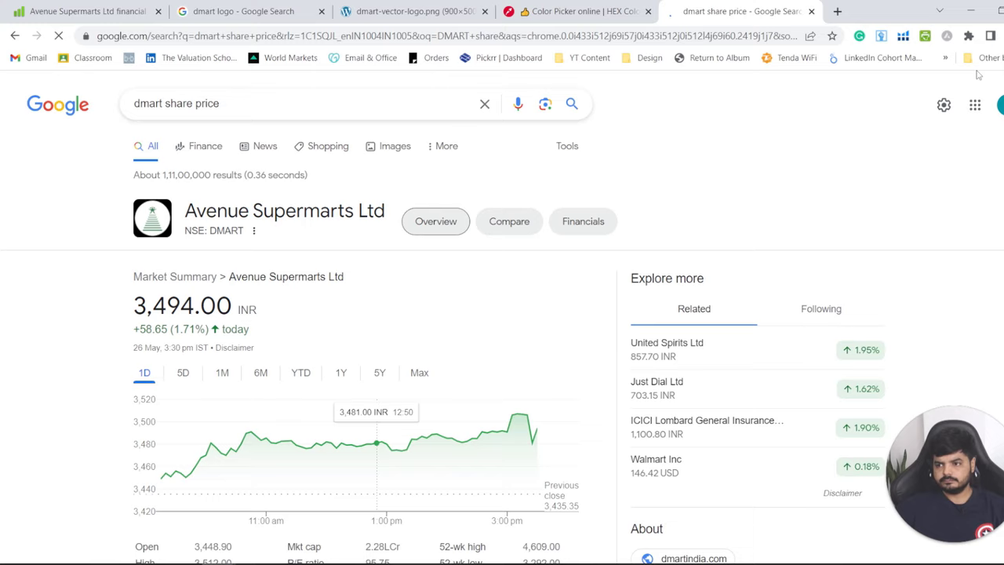
{"action": "scroll", "coordinate": [376, 447], "scroll_direction": "down", "scroll_amount": 2}
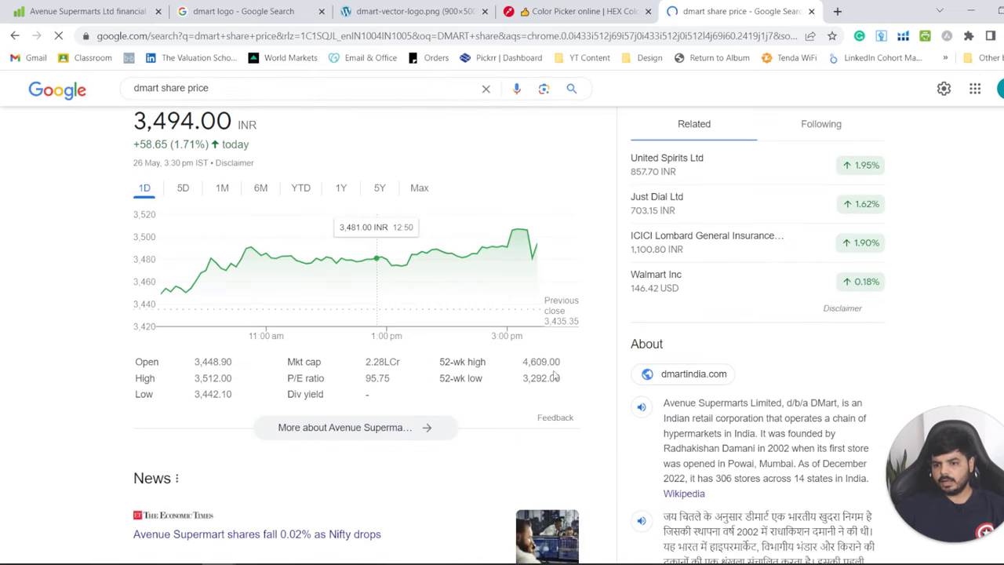
Replace B5's asterisk placeholders with 4609 and 3292 to read 'High - INR 4609 & Low - 3292'.
{"action": "key", "text": "alt+Tab"}
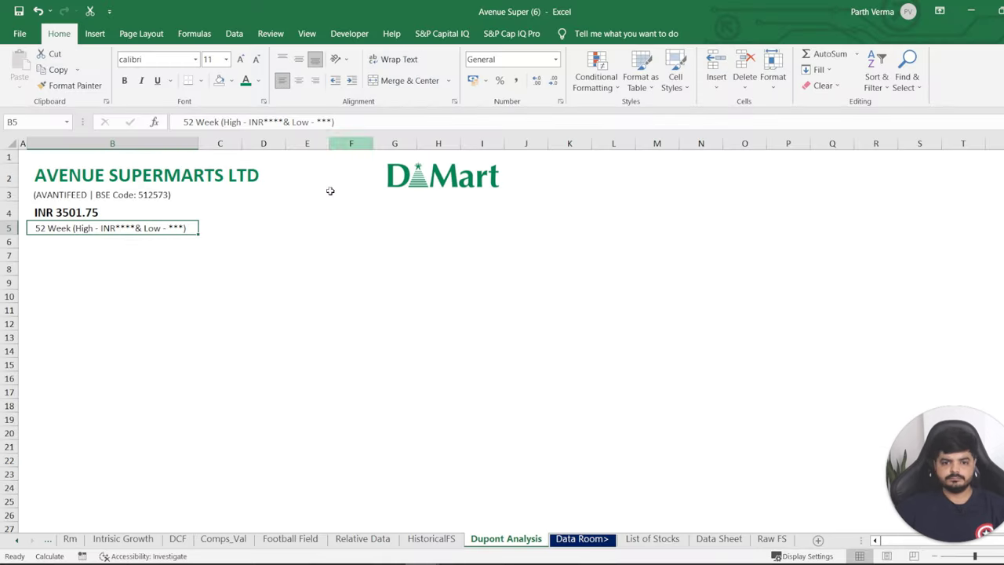
{"action": "left_click_drag", "start_coordinate": [264, 122], "coordinate": [290, 122]}
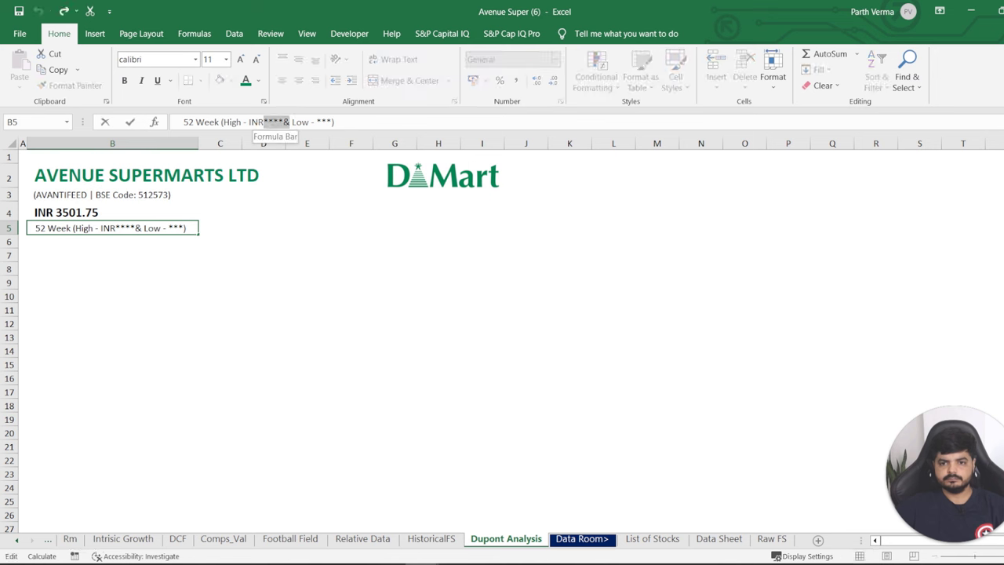
{"action": "key", "text": "Left"}
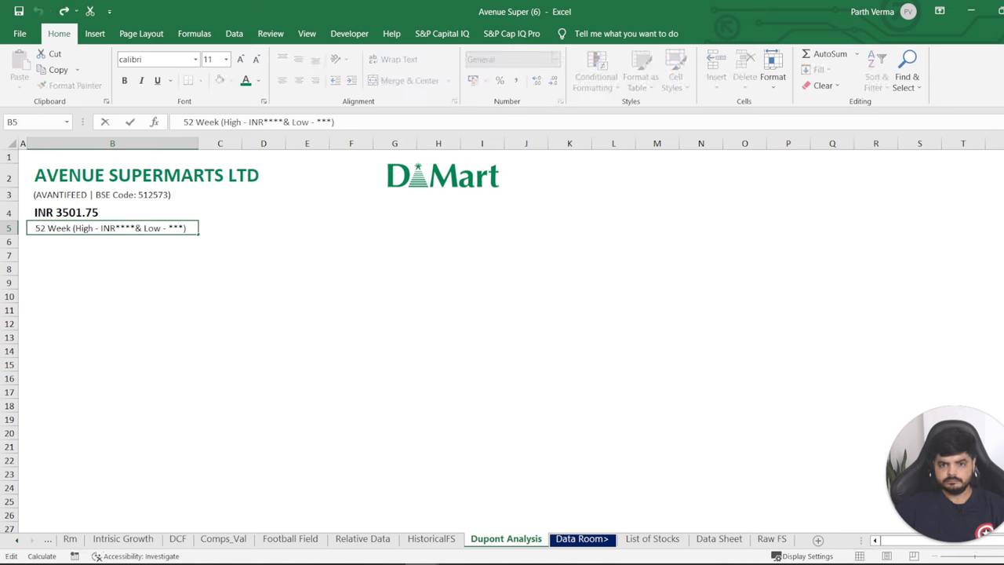
{"action": "key", "text": "shift+Right"}
{"action": "key", "text": "shift+Right"}
{"action": "key", "text": "shift+Right"}
{"action": "type", "text": "-"}
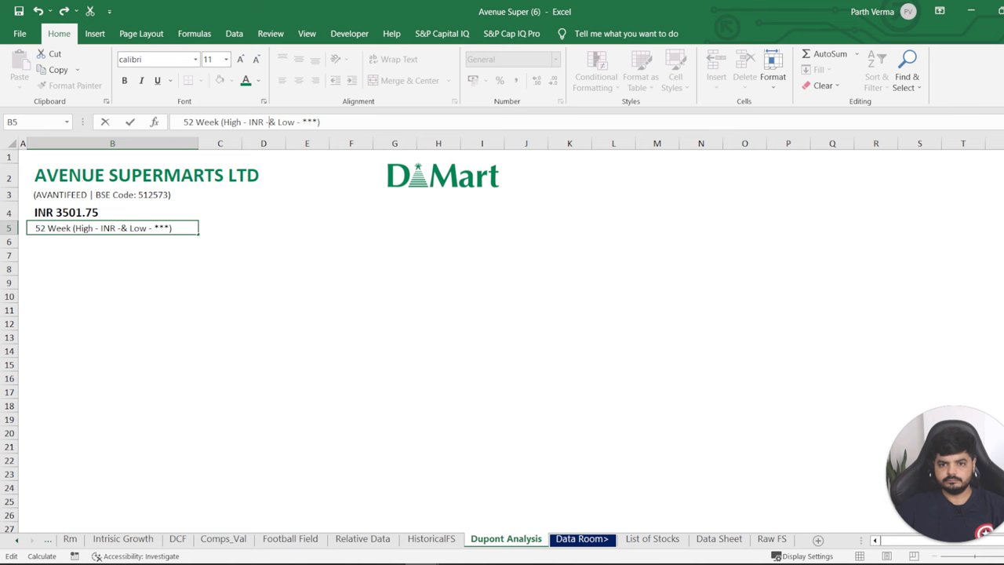
{"action": "key", "text": "BackSpace"}
{"action": "type", "text": "4609"}
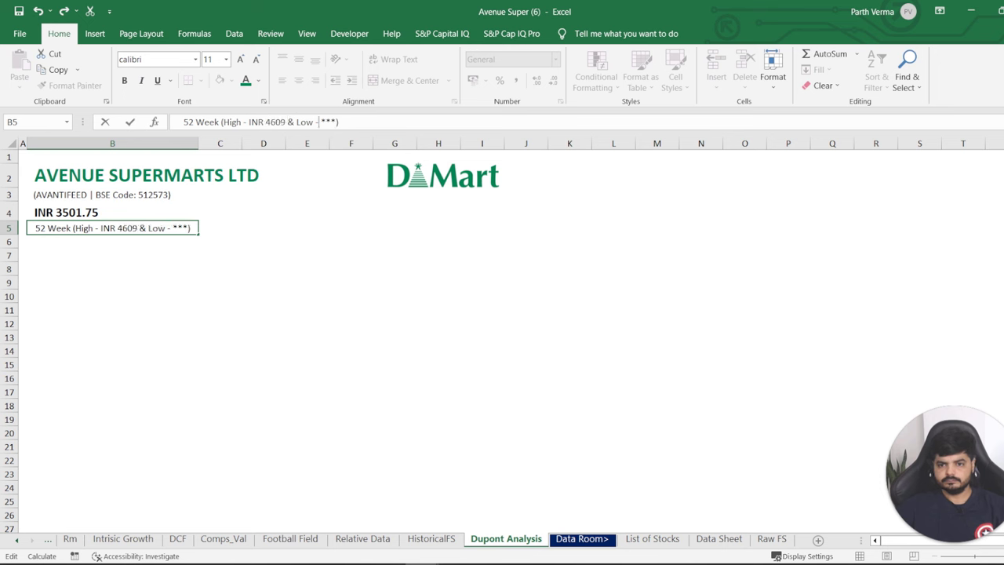
{"action": "key", "text": "shift+Right"}
{"action": "key", "text": "shift+Right"}
{"action": "key", "text": "shift+Right"}
{"action": "type", "text": "3"}
{"action": "type", "text": "292"}
{"action": "key", "text": "Return"}
{"action": "left_click", "coordinate": [112, 227]}
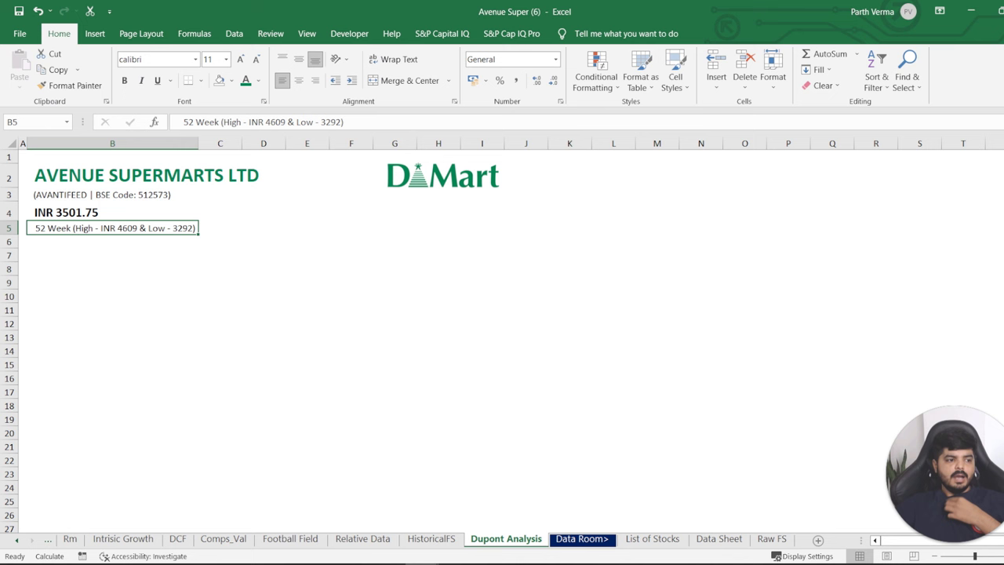
{"action": "left_click", "coordinate": [113, 241]}
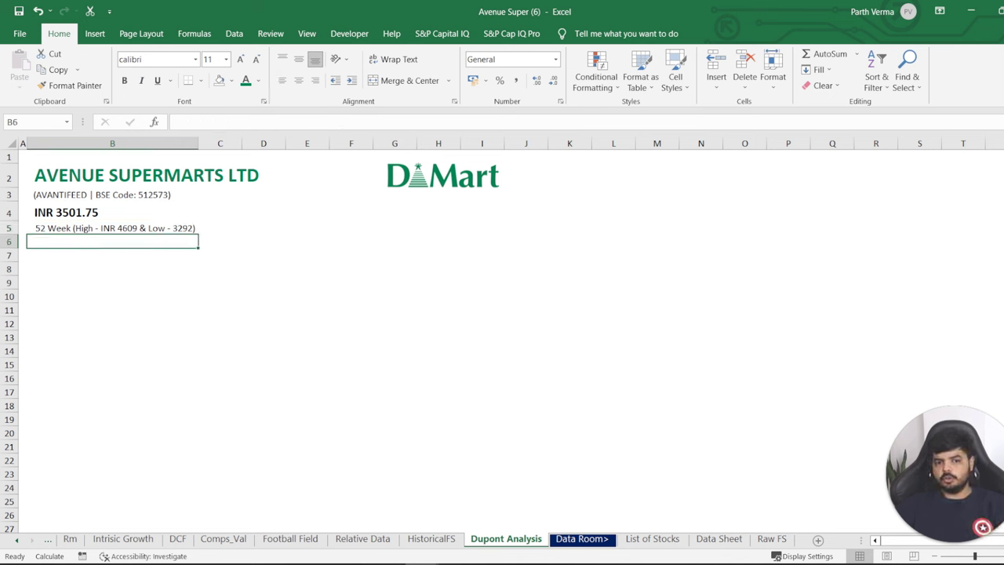
Shrink row 6 to a 4.50-high spacer strip and select B6:I6.
{"action": "left_click", "coordinate": [112, 255]}
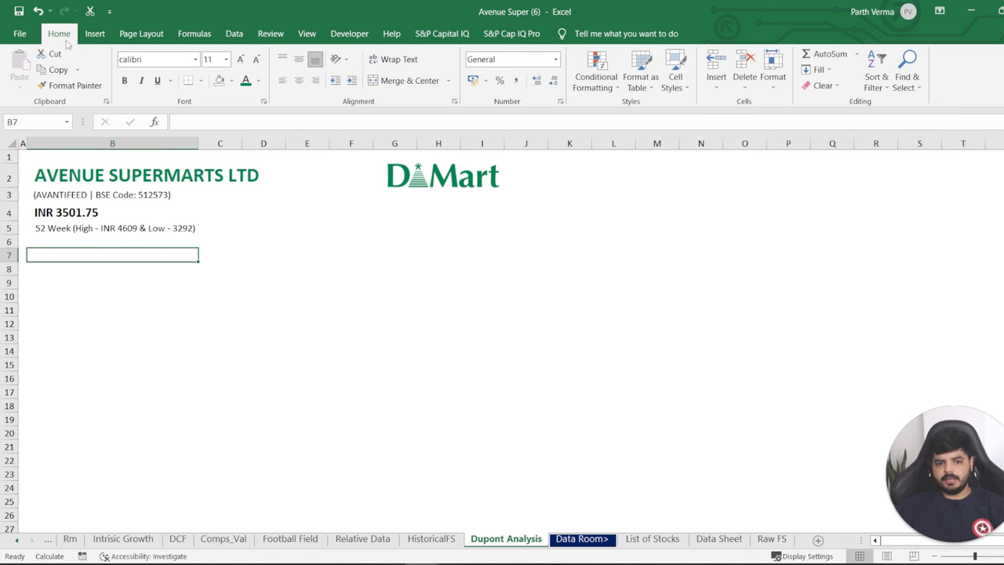
{"action": "left_click_drag", "start_coordinate": [15, 246], "coordinate": [16, 236]}
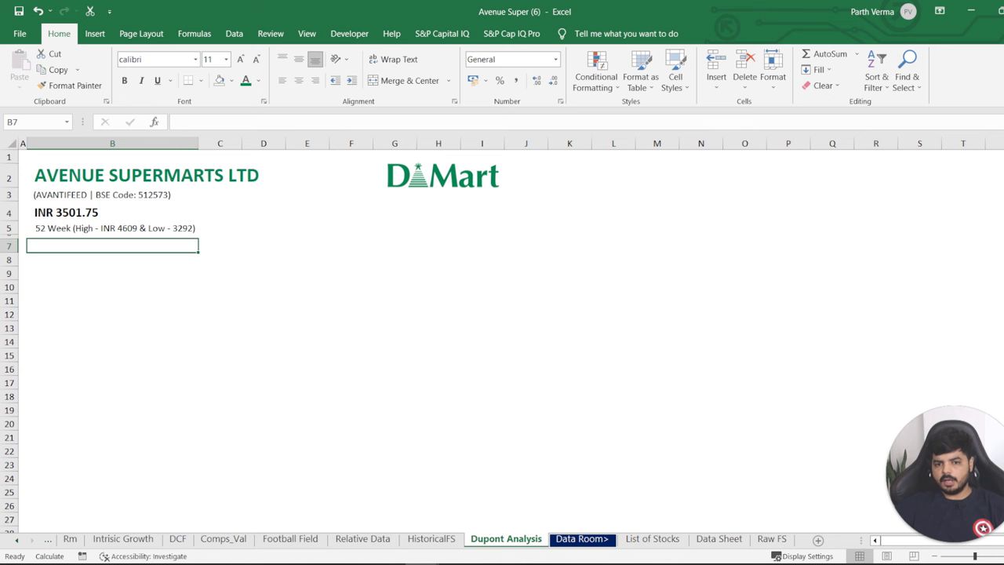
{"action": "left_click", "coordinate": [112, 236]}
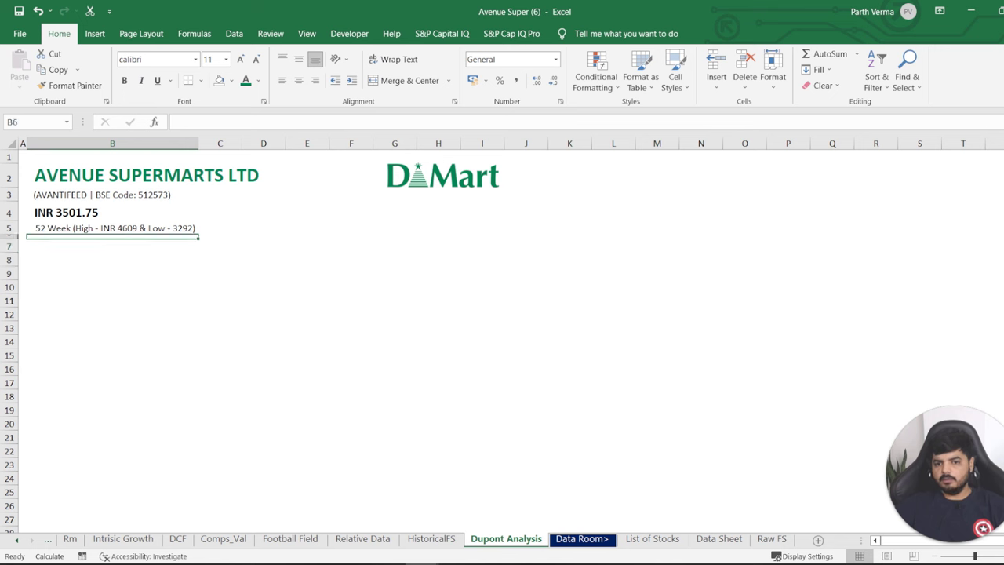
{"action": "left_click_drag", "start_coordinate": [112, 236], "coordinate": [481, 236]}
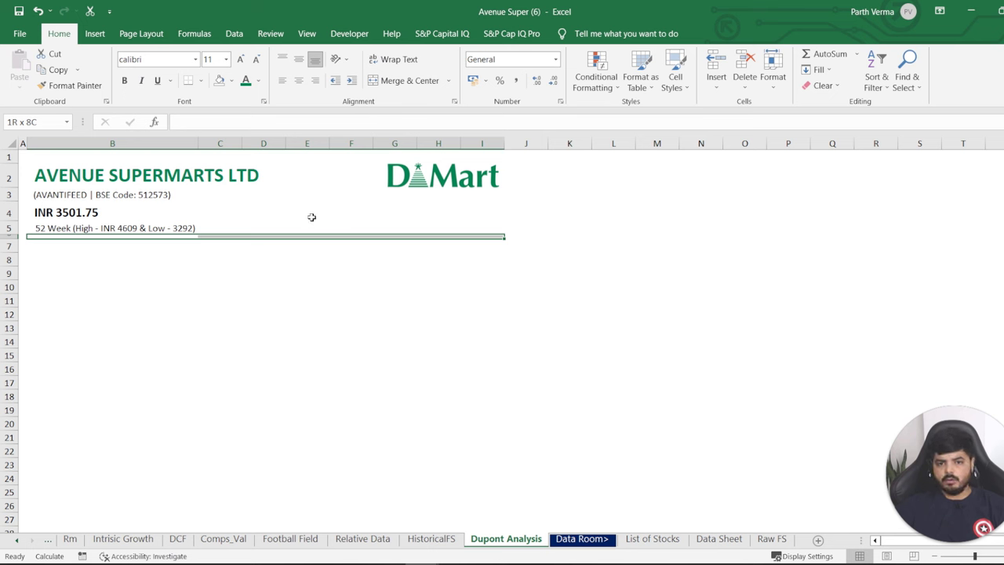
Open Format Cells for B6:I6 at the Border settings with the Color choices showing.
{"action": "key", "text": "ctrl+1"}
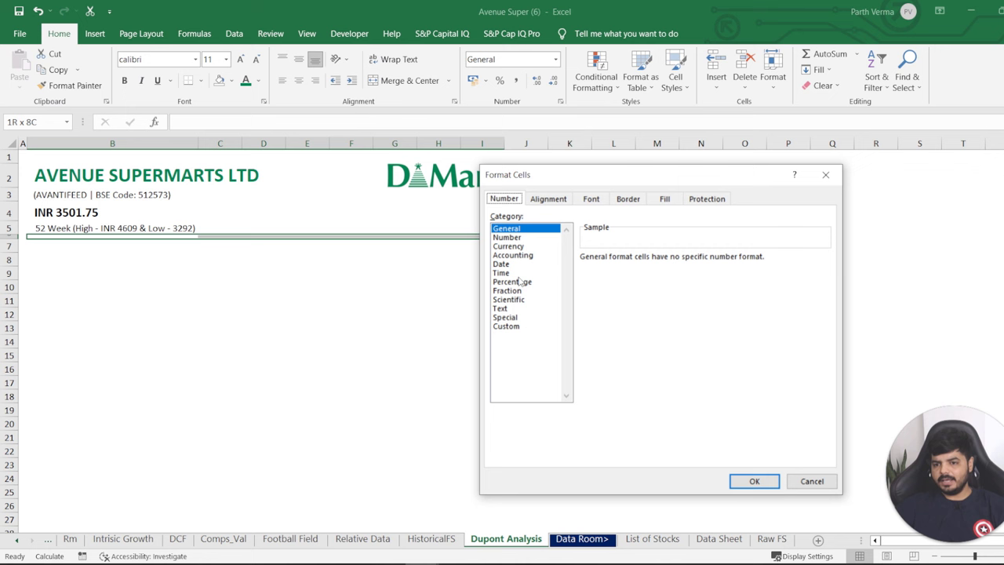
{"action": "left_click", "coordinate": [629, 199]}
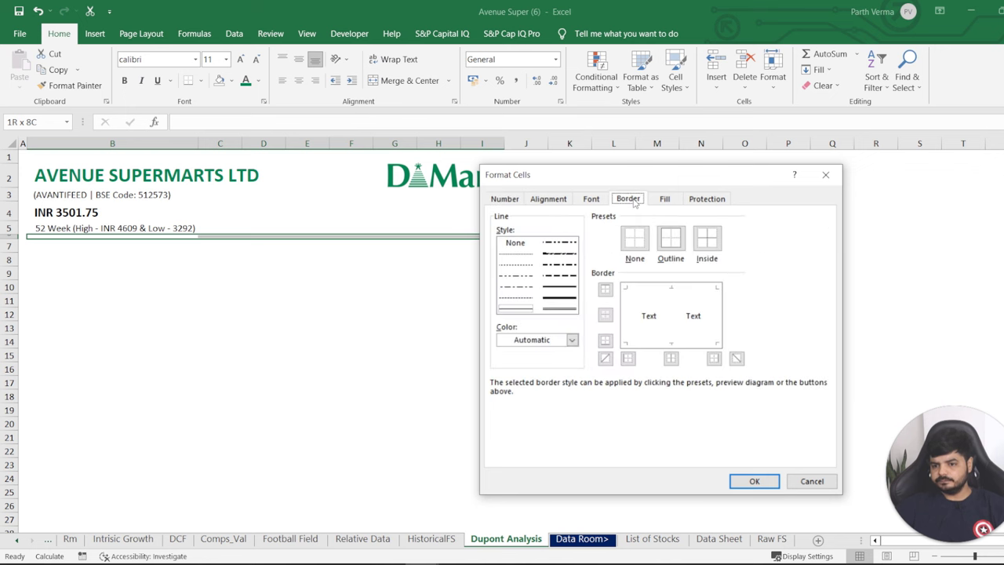
{"action": "left_click", "coordinate": [549, 338]}
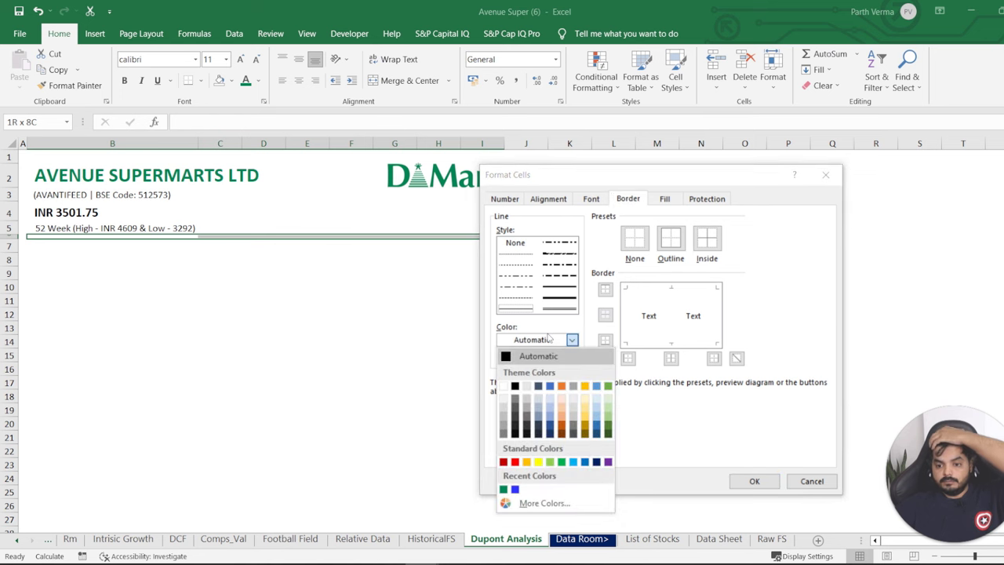
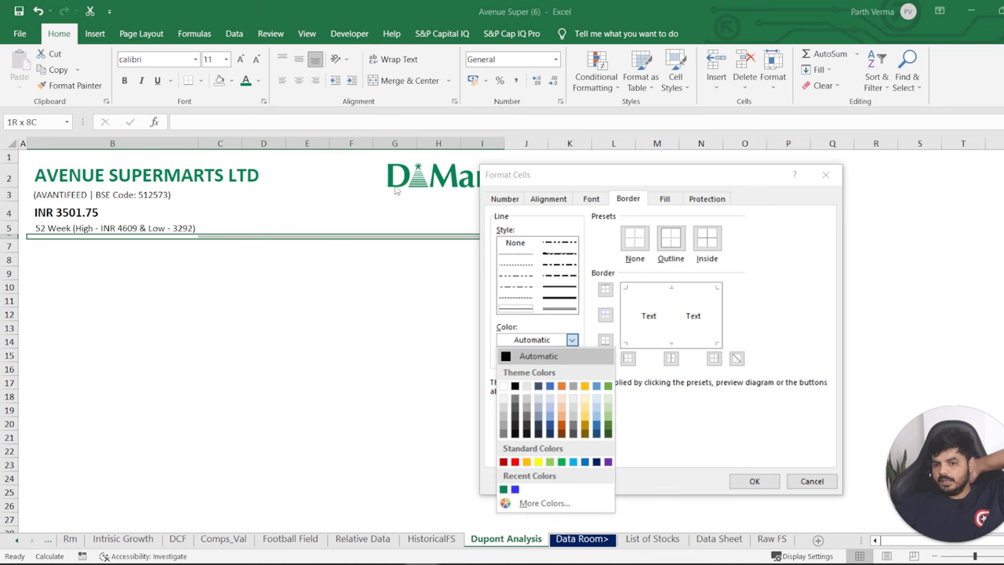
Add a dark green top border to the header range.
{"action": "left_click", "coordinate": [503, 489]}
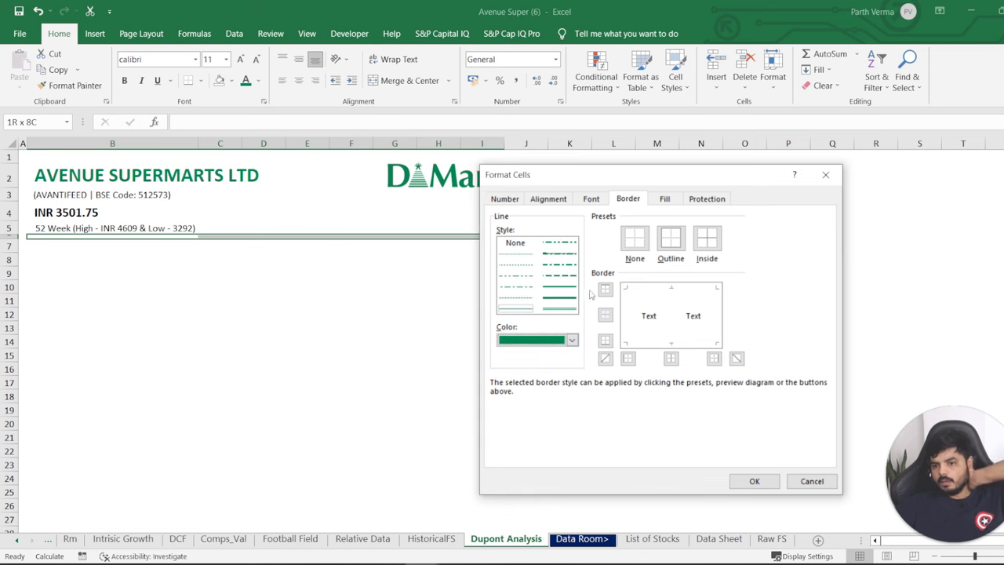
{"action": "left_click", "coordinate": [563, 291]}
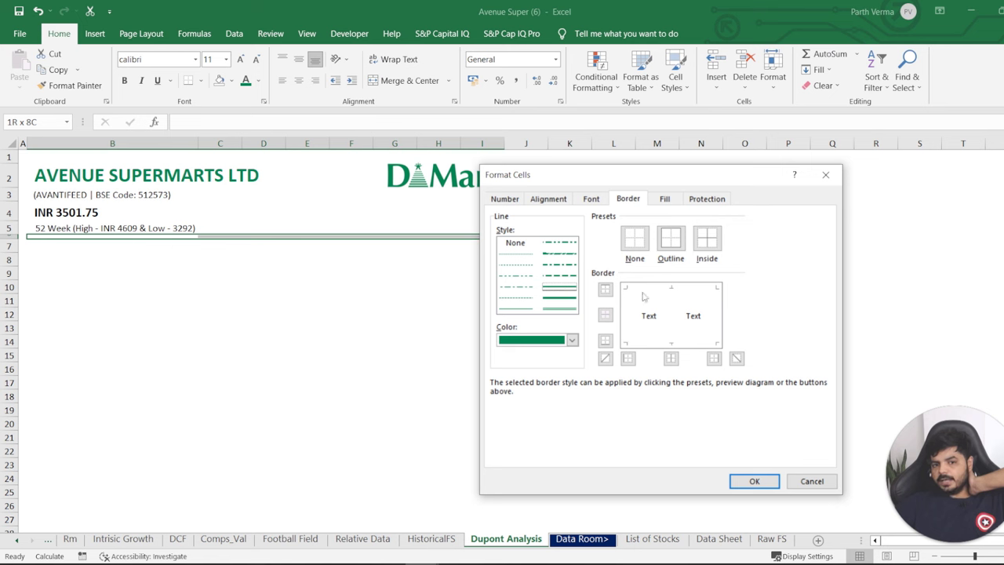
{"action": "left_click", "coordinate": [643, 295]}
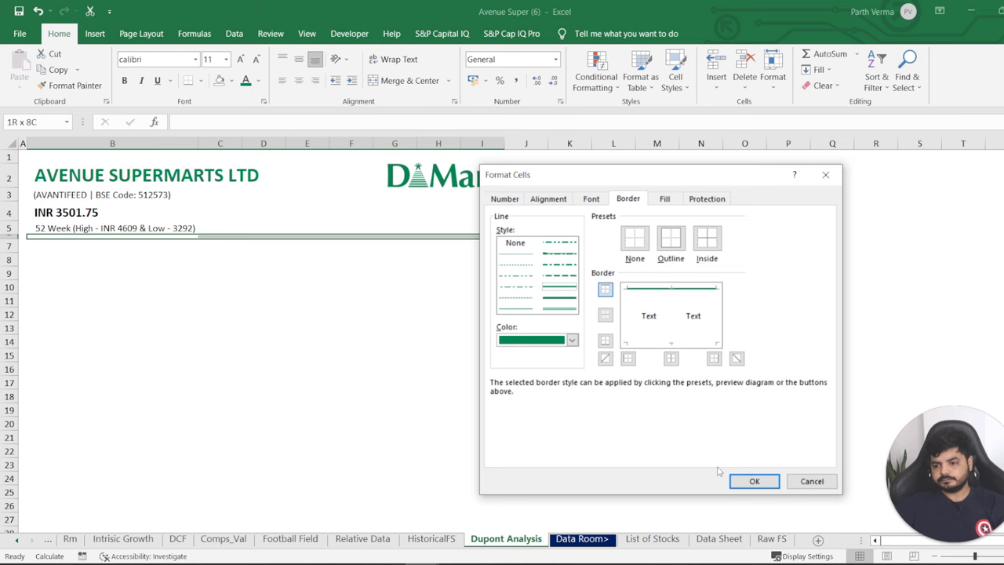
{"action": "left_click", "coordinate": [749, 482]}
{"action": "left_click", "coordinate": [542, 423]}
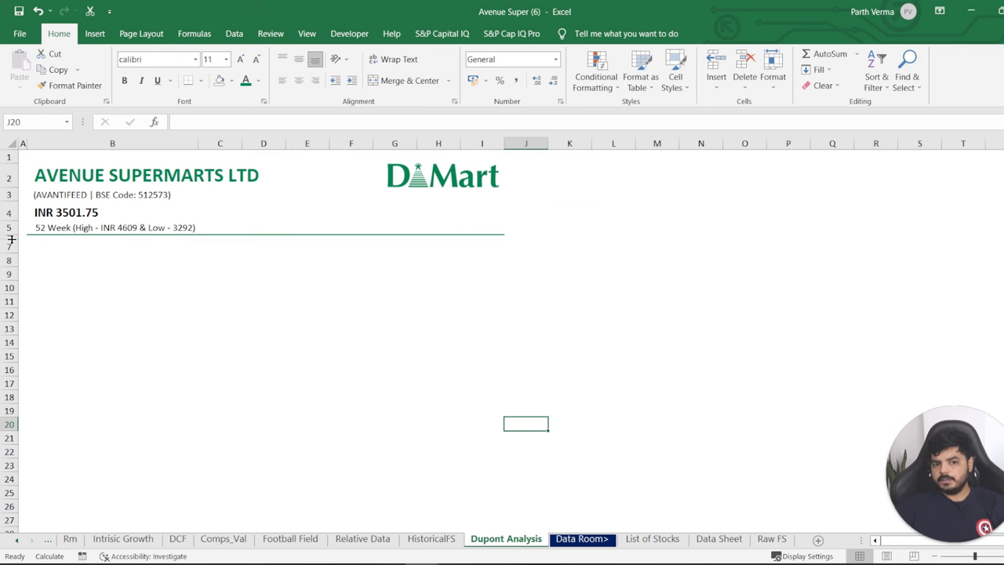
Move the dark green line to the bottom of B6:I6 and shrink row 6.
{"action": "mouse_move", "coordinate": [11, 239]}
{"action": "left_mouse_down"}
{"action": "mouse_move", "coordinate": [11, 251]}
{"action": "mouse_move", "coordinate": [14, 240]}
{"action": "left_mouse_up"}
{"action": "left_click", "coordinate": [73, 236]}
{"action": "key", "text": "shift+Right"}
{"action": "key", "text": "shift+Right"}
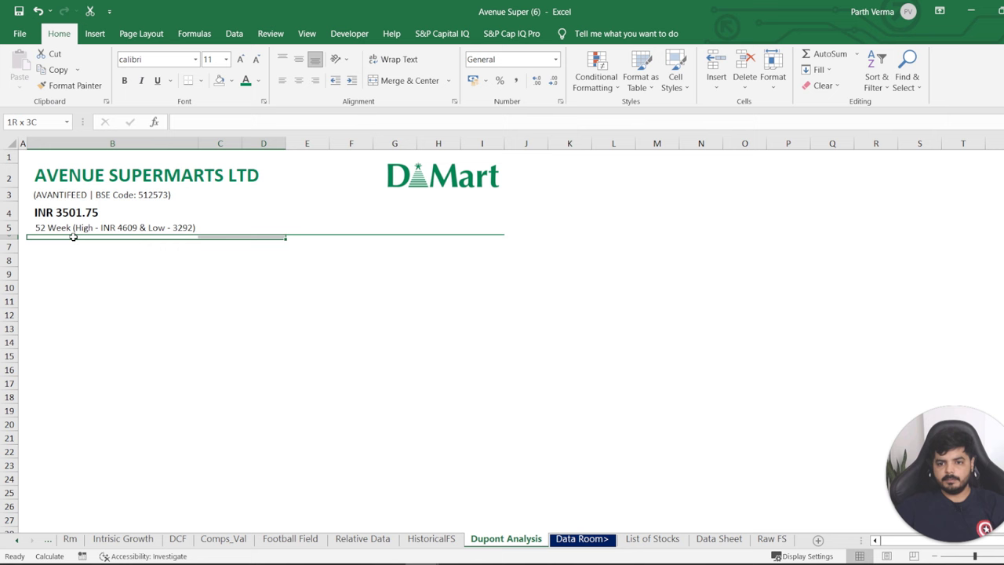
{"action": "key", "text": "shift+Right"}
{"action": "key", "text": "shift+Right"}
{"action": "key", "text": "shift+Right"}
{"action": "key", "text": "shift+Right"}
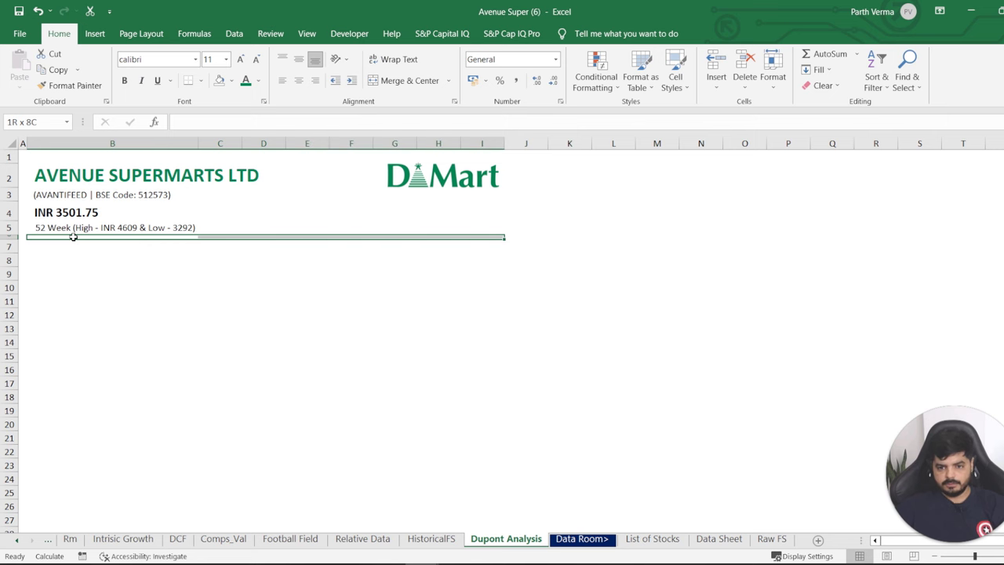
{"action": "key", "text": "ctrl+1"}
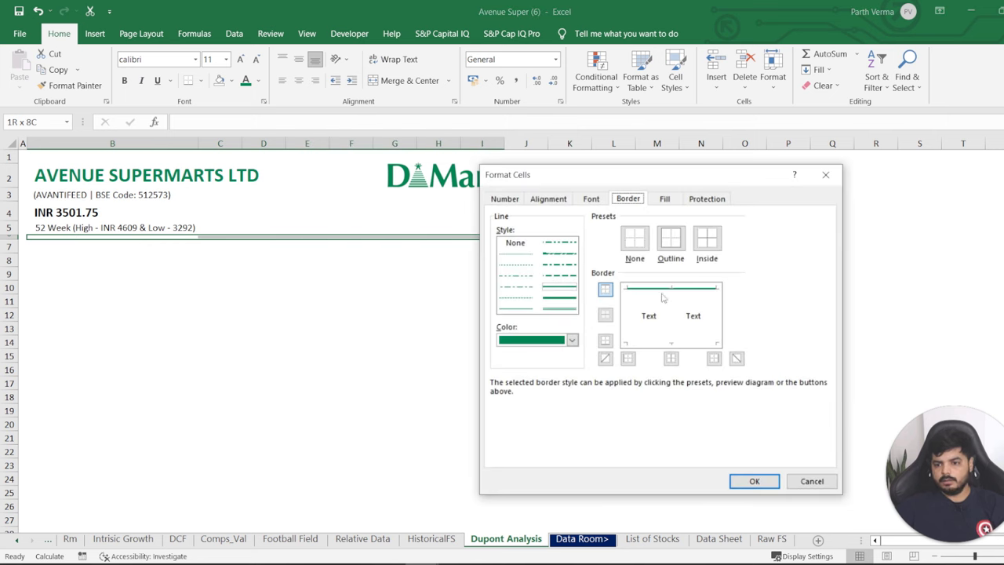
{"action": "left_click", "coordinate": [661, 289]}
{"action": "left_click", "coordinate": [655, 345]}
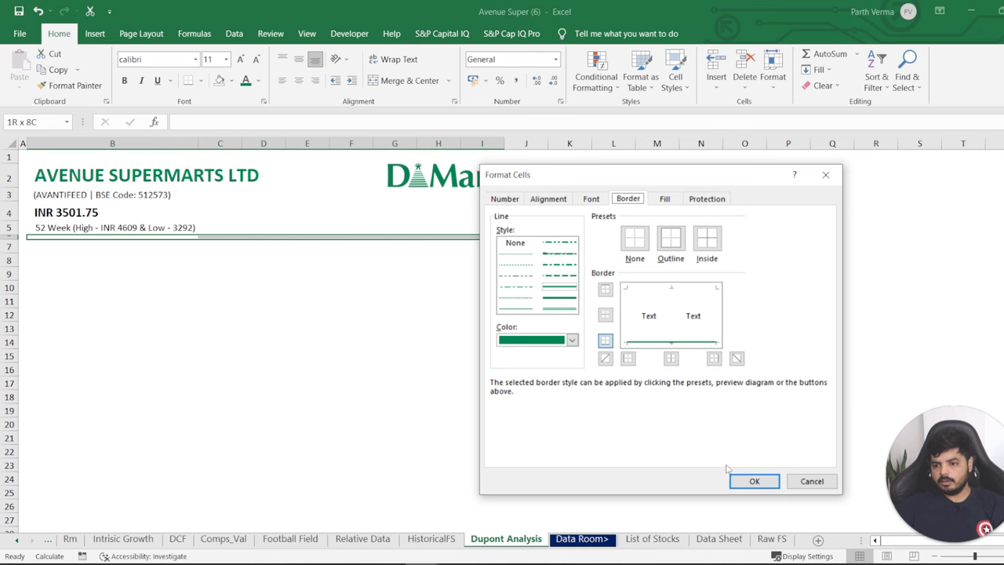
{"action": "left_click", "coordinate": [753, 480]}
{"action": "left_click", "coordinate": [657, 450]}
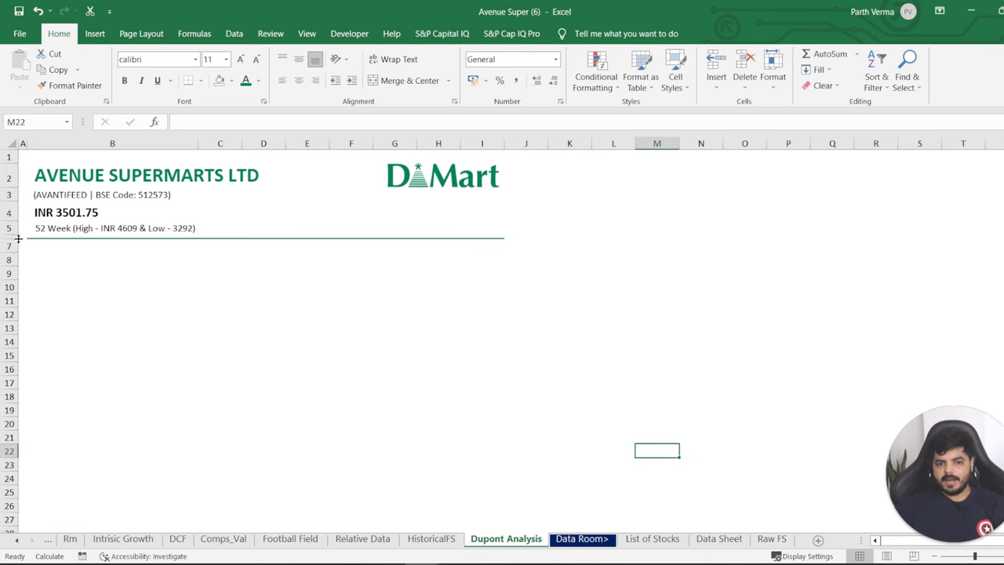
{"action": "mouse_move", "coordinate": [18, 239]}
{"action": "left_mouse_down"}
{"action": "mouse_move", "coordinate": [13, 253]}
{"action": "mouse_move", "coordinate": [13, 237]}
{"action": "left_mouse_up"}
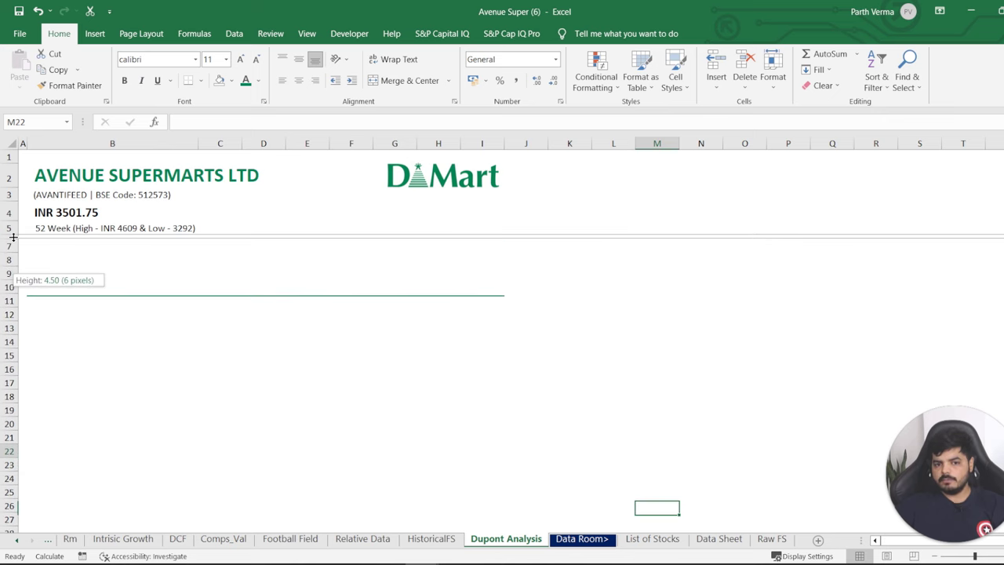
Make row 6 a thin 6-pixel spacer and enter 'About the company' in B7.
{"action": "left_click_drag", "start_coordinate": [13, 237], "coordinate": [12, 237]}
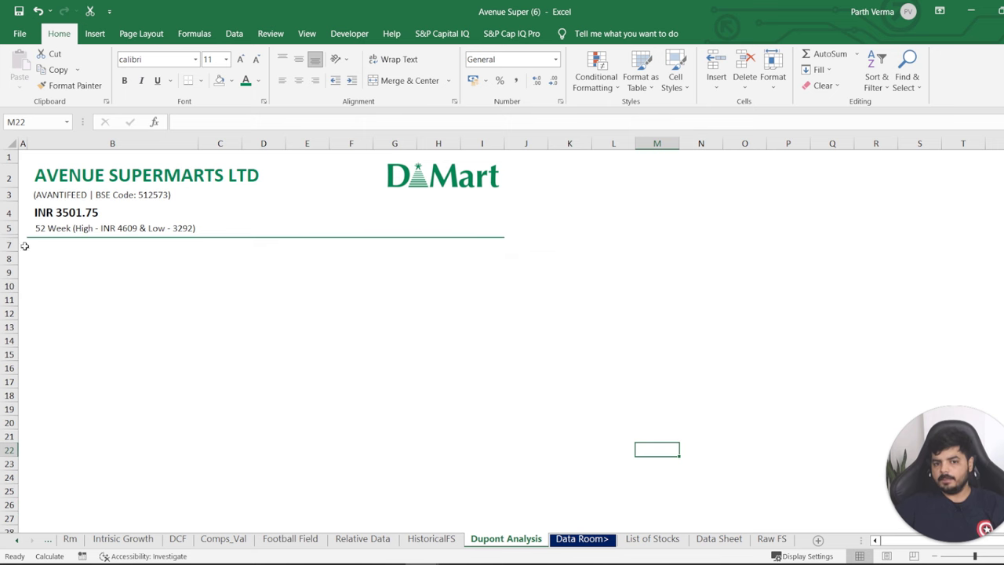
{"action": "left_click", "coordinate": [215, 310]}
{"action": "left_click", "coordinate": [54, 254]}
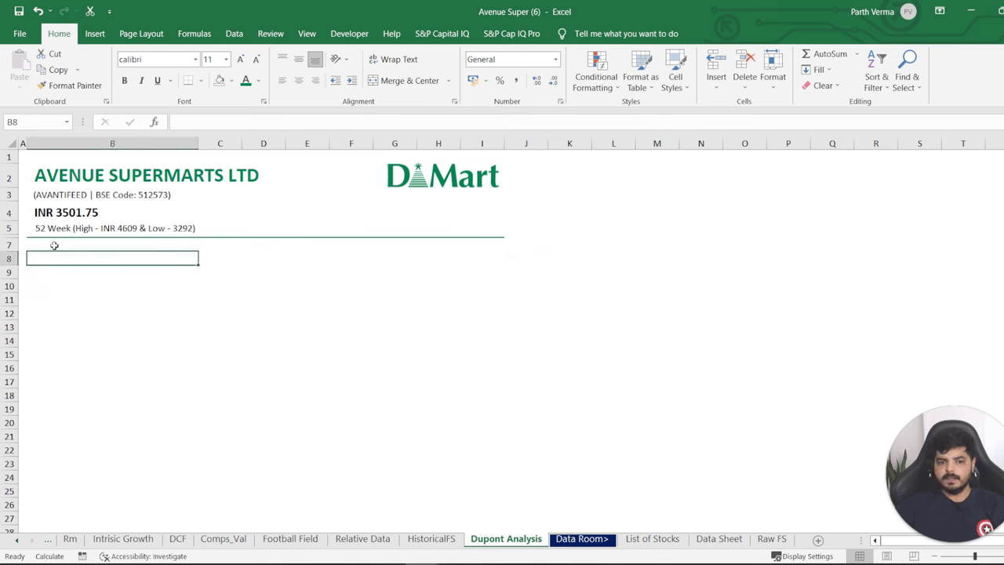
{"action": "left_click", "coordinate": [53, 244]}
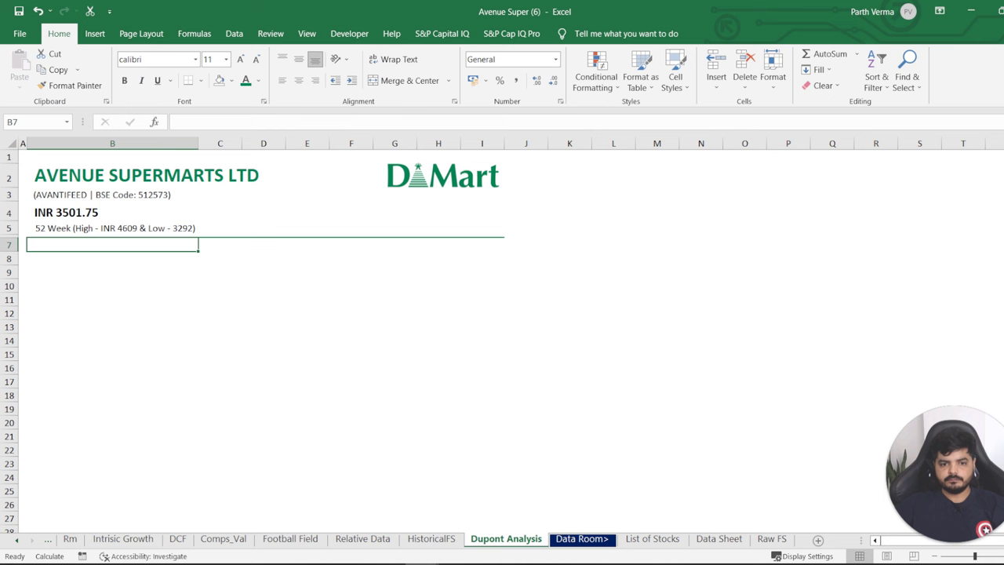
{"action": "type", "text": "About t"}
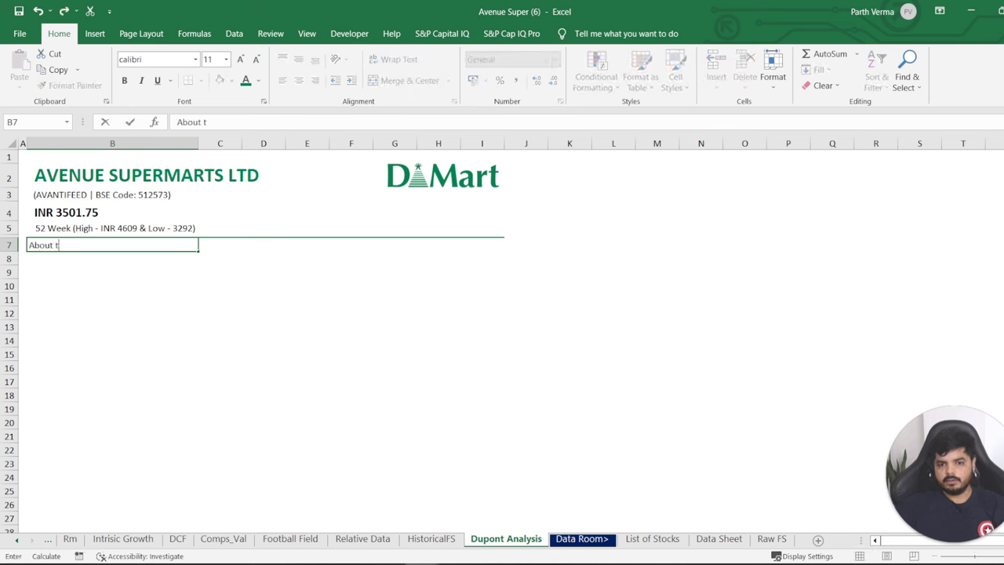
{"action": "type", "text": "he company"}
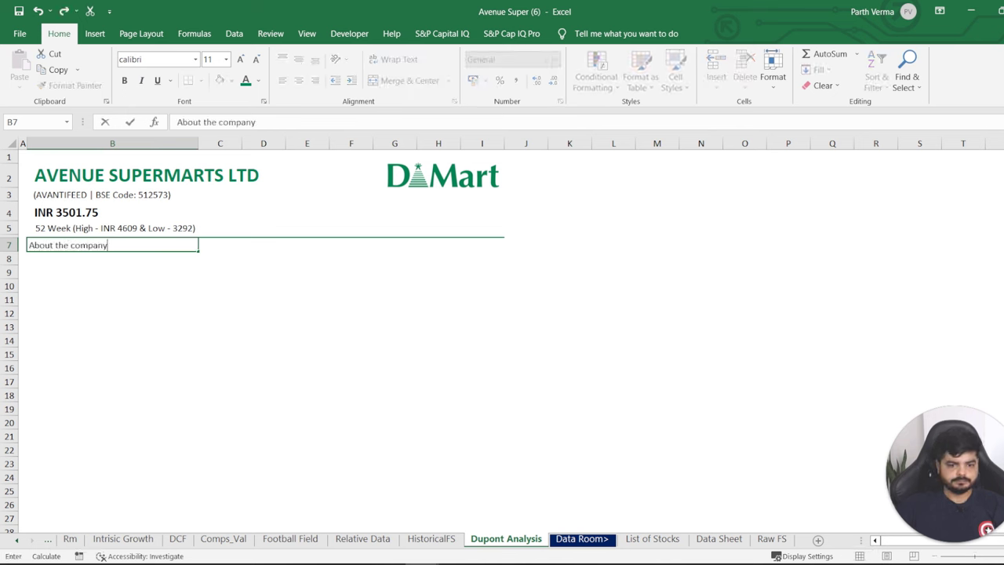
{"action": "key", "text": "ctrl+Return"}
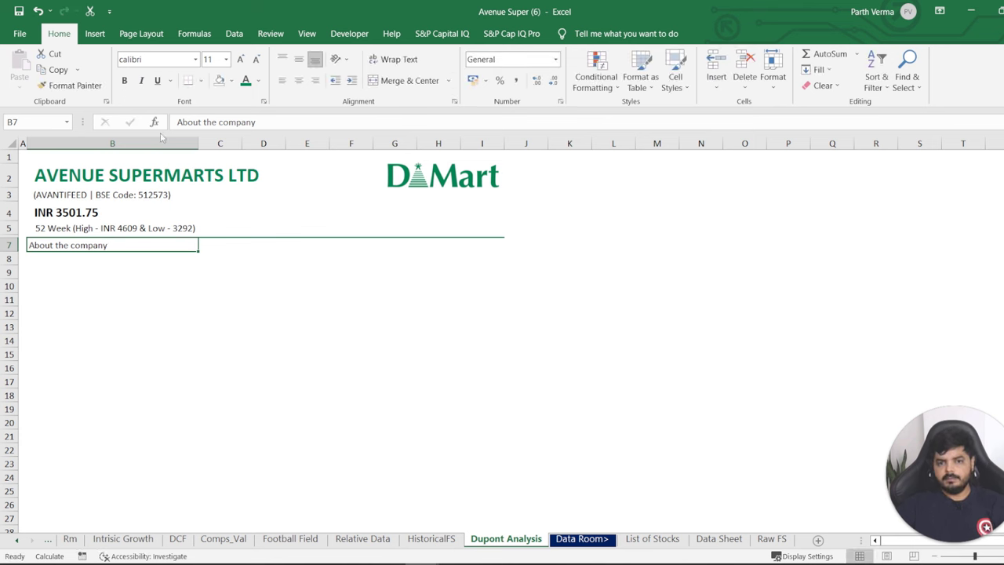
{"action": "left_click", "coordinate": [174, 122]}
{"action": "left_click", "coordinate": [105, 328]}
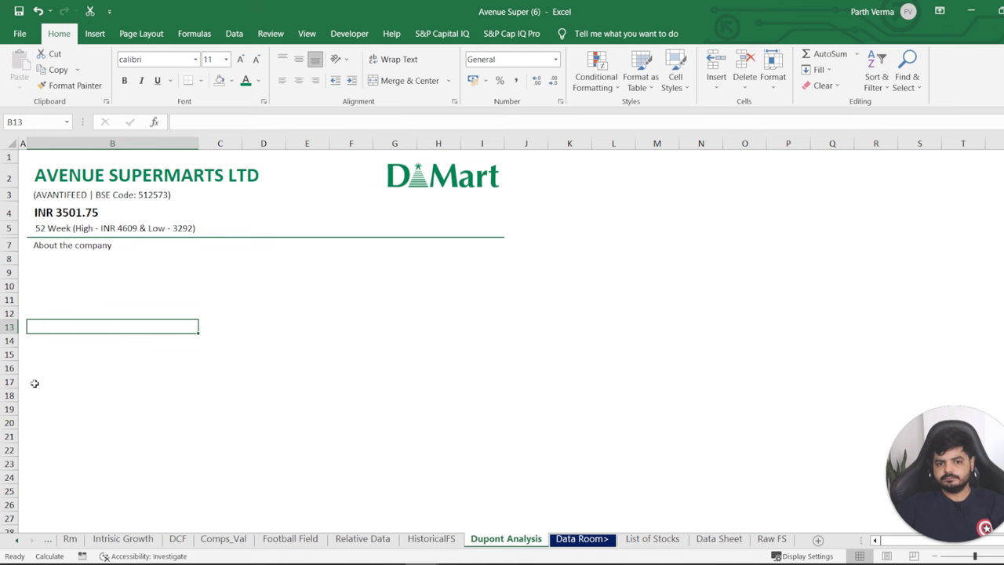
Make the 'About the company' heading bold and one size larger.
{"action": "left_click", "coordinate": [60, 246]}
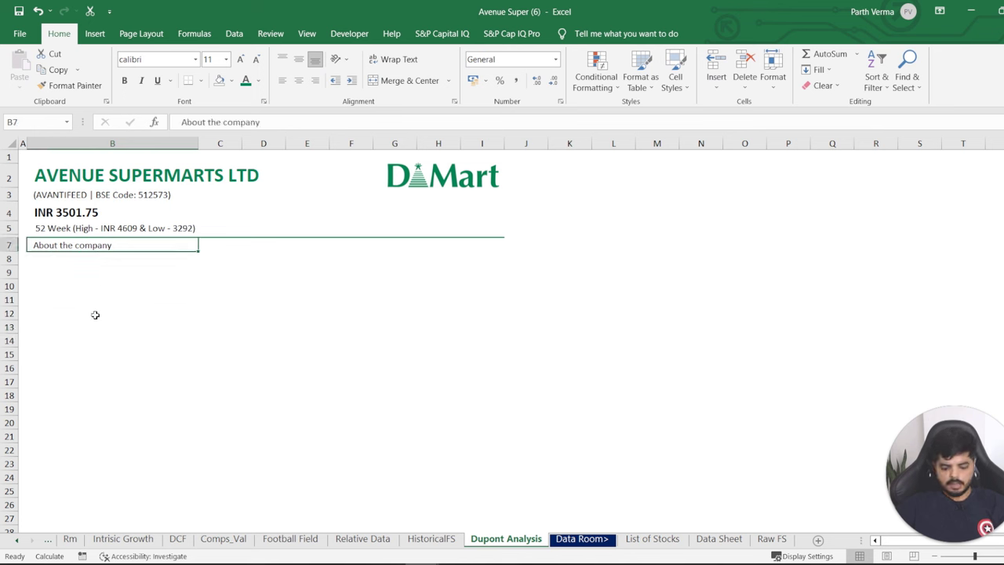
{"action": "key", "text": "ctrl+b"}
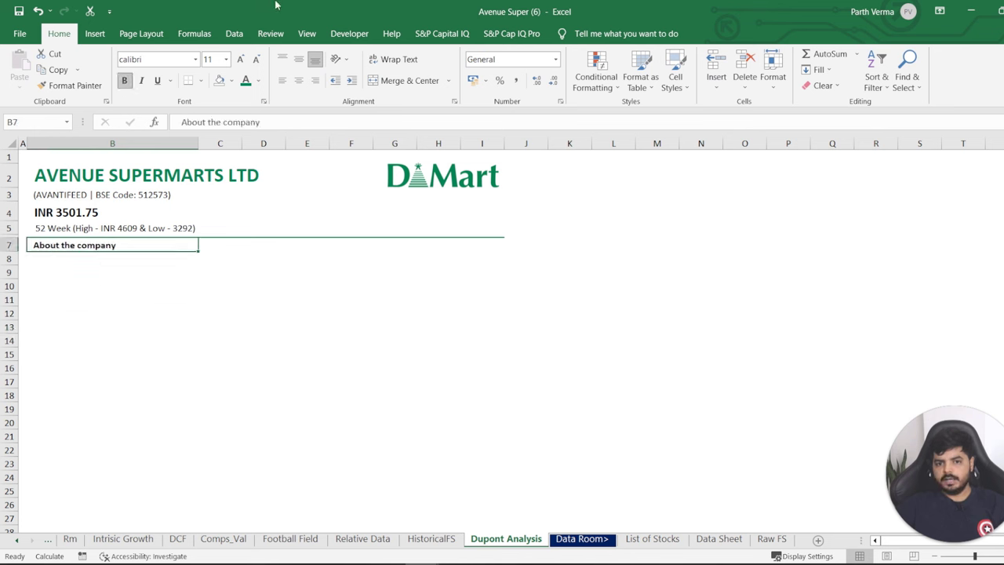
{"action": "left_click", "coordinate": [239, 60]}
{"action": "left_click", "coordinate": [251, 338]}
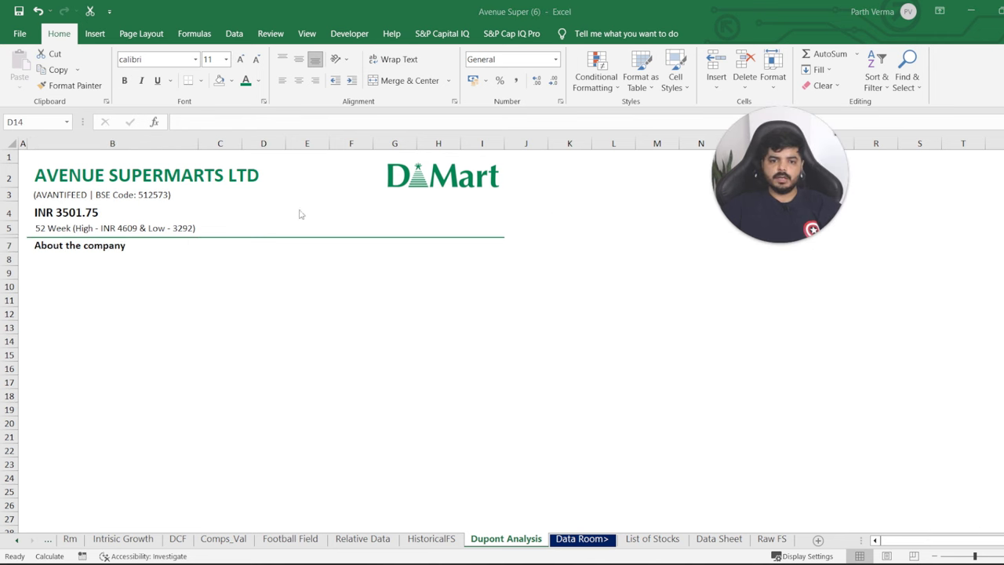
{"action": "left_click", "coordinate": [49, 256]}
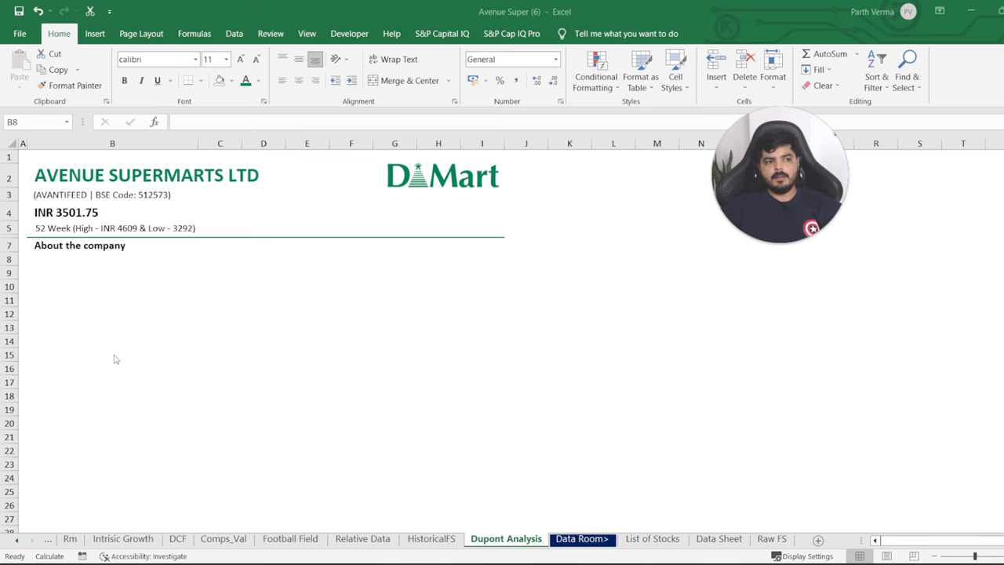
{"action": "key", "text": "alt+Tab"}
Search for 'Wiki DMART' from a new browser tab.
{"action": "left_click", "coordinate": [836, 11]}
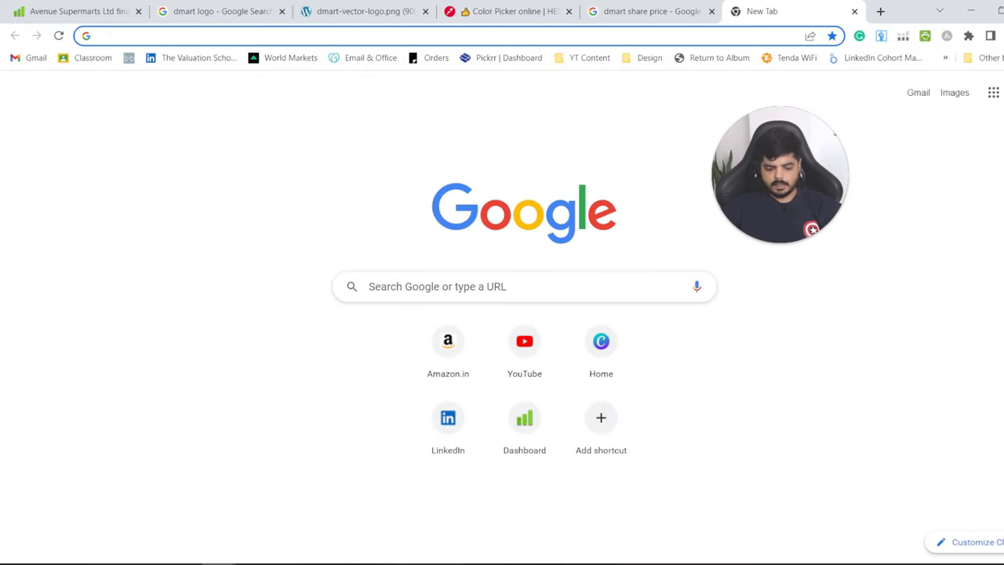
{"action": "type", "text": "s"}
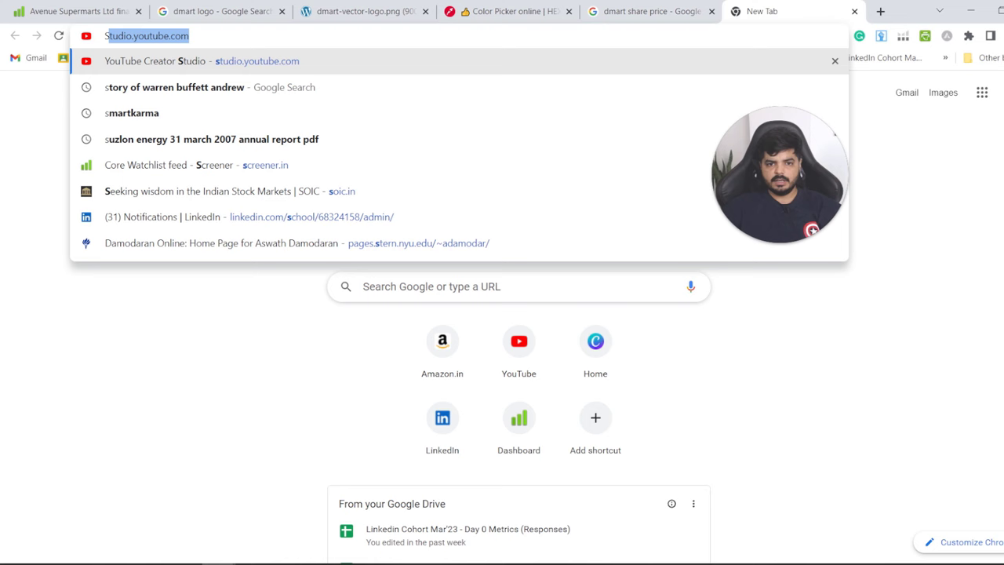
{"action": "key", "text": "BackSpace"}
{"action": "key", "text": "BackSpace"}
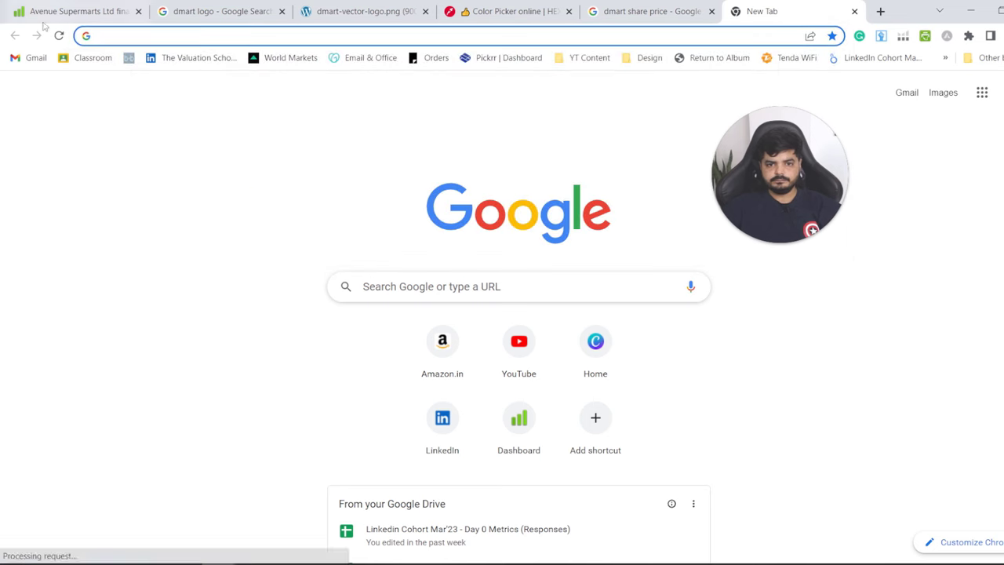
{"action": "left_click_drag", "start_coordinate": [78, 11], "coordinate": [755, 19]}
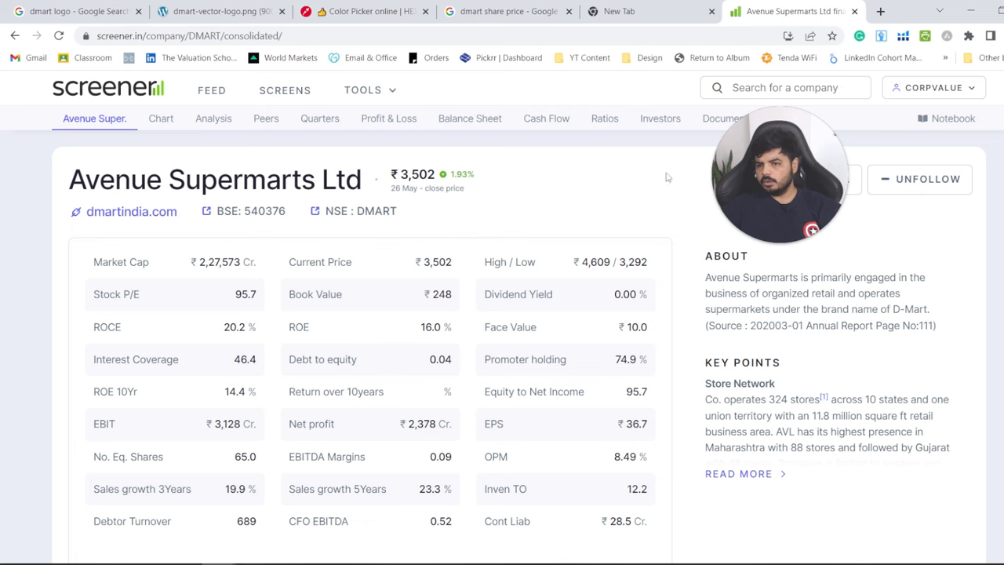
{"action": "left_click", "coordinate": [551, 36]}
{"action": "type", "text": "W"}
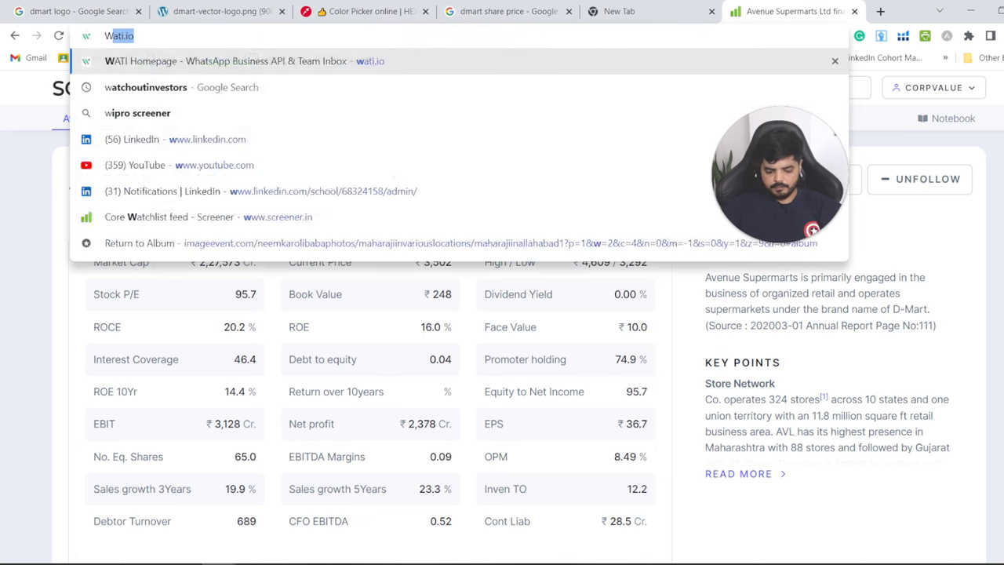
{"action": "type", "text": "ei"}
{"action": "key", "text": "BackSpace"}
{"action": "key", "text": "BackSpace"}
{"action": "type", "text": "ink"}
{"action": "key", "text": "BackSpace"}
{"action": "key", "text": "BackSpace"}
{"action": "key", "text": "BackSpace"}
{"action": "type", "text": "e"}
{"action": "key", "text": "BackSpace"}
{"action": "type", "text": "i"}
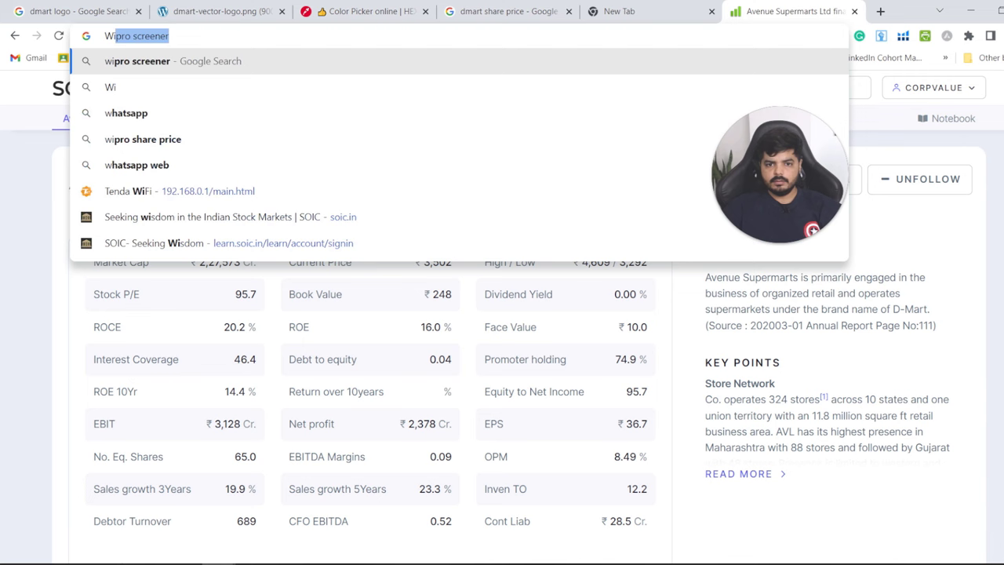
{"action": "type", "text": "ki DMART"}
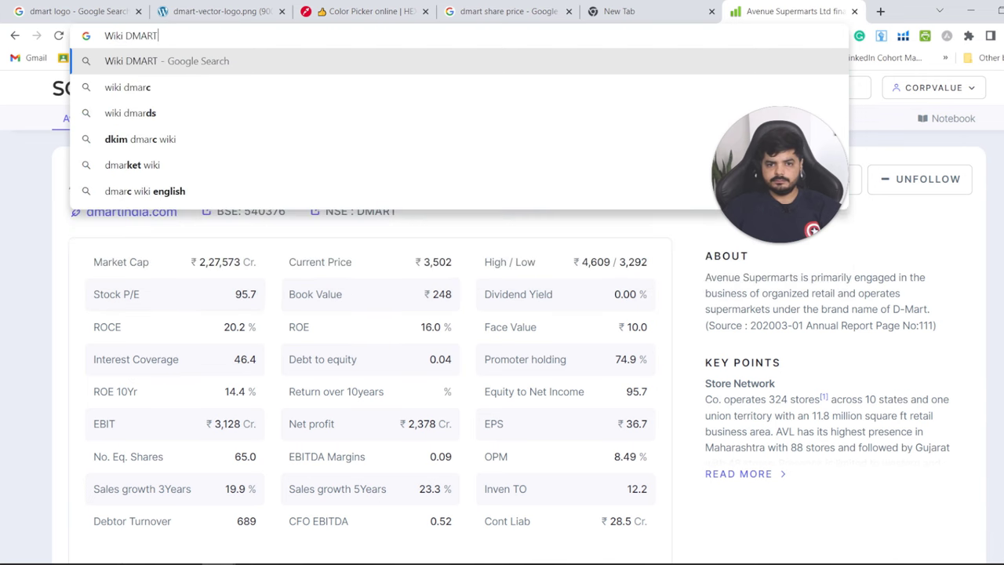
{"action": "key", "text": "Return"}
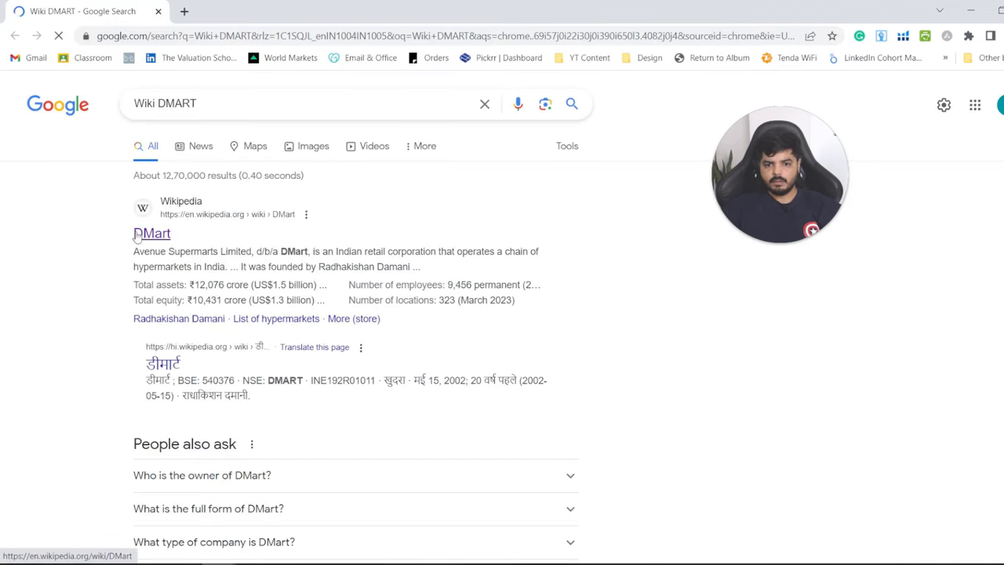
Open the DMart Wikipedia article and select its introduction paragraphs.
{"action": "left_click", "coordinate": [136, 233]}
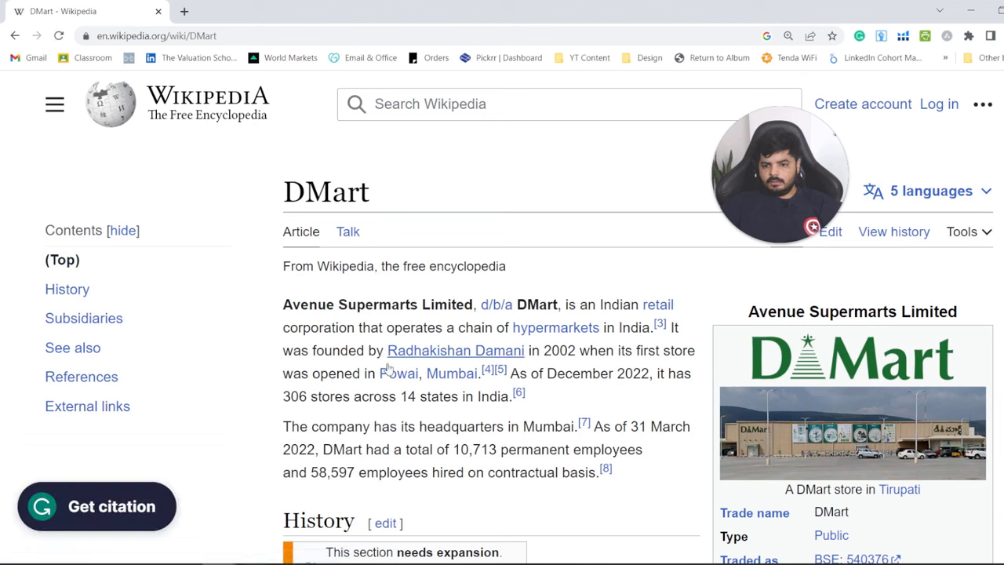
{"action": "mouse_move", "coordinate": [284, 305]}
{"action": "left_mouse_down"}
{"action": "mouse_move", "coordinate": [605, 461]}
{"action": "mouse_move", "coordinate": [599, 472]}
{"action": "left_mouse_up"}
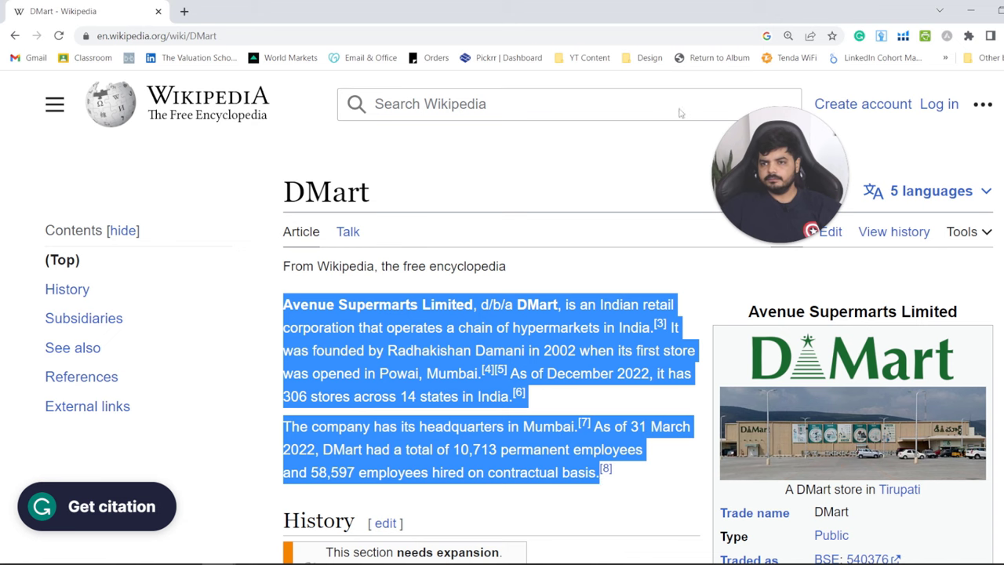
{"action": "left_click", "coordinate": [970, 10]}
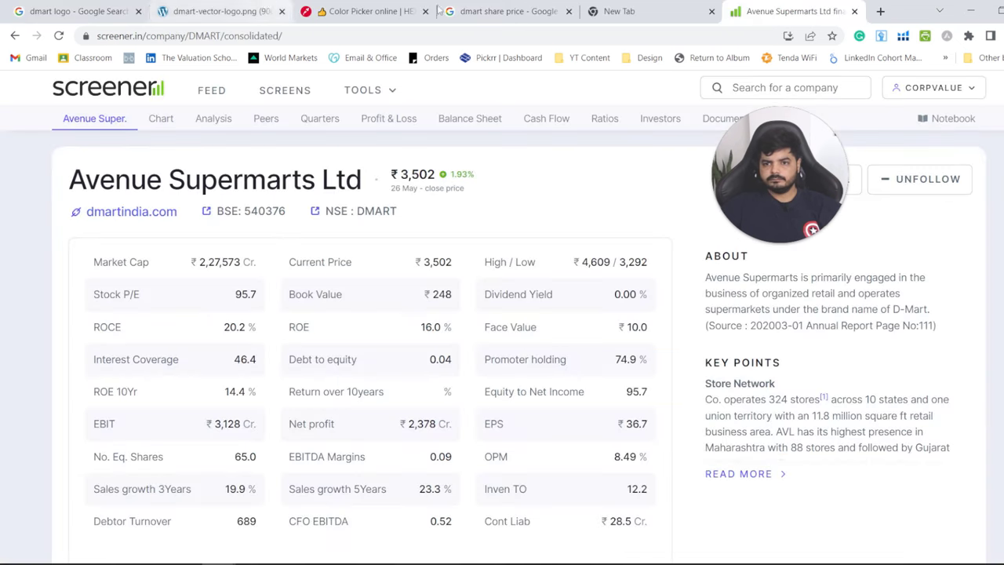
Paste the copied DMart description into B8 and turn on text wrapping.
{"action": "key", "text": "alt+Tab"}
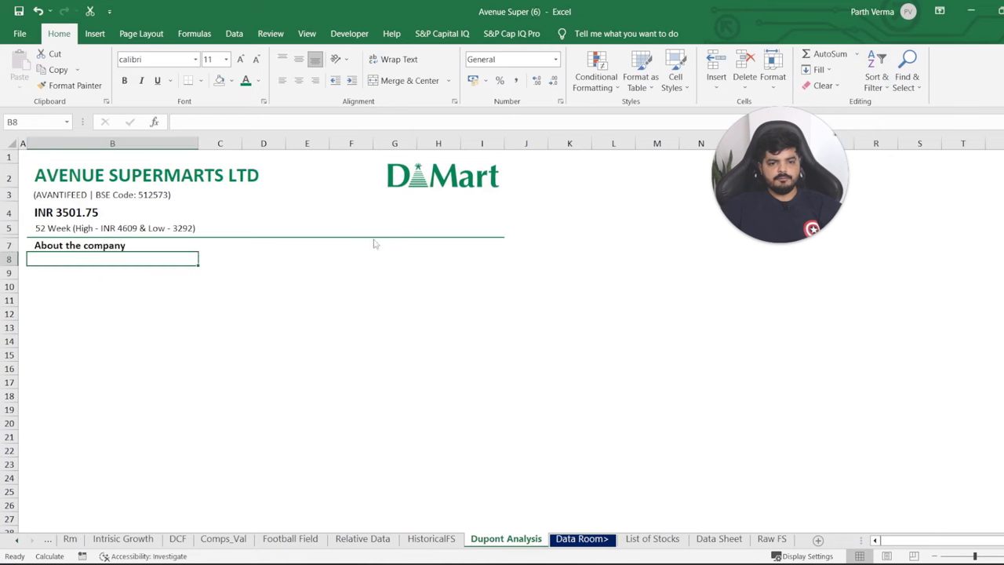
{"action": "double_click", "coordinate": [70, 259]}
{"action": "key", "text": "ctrl+v"}
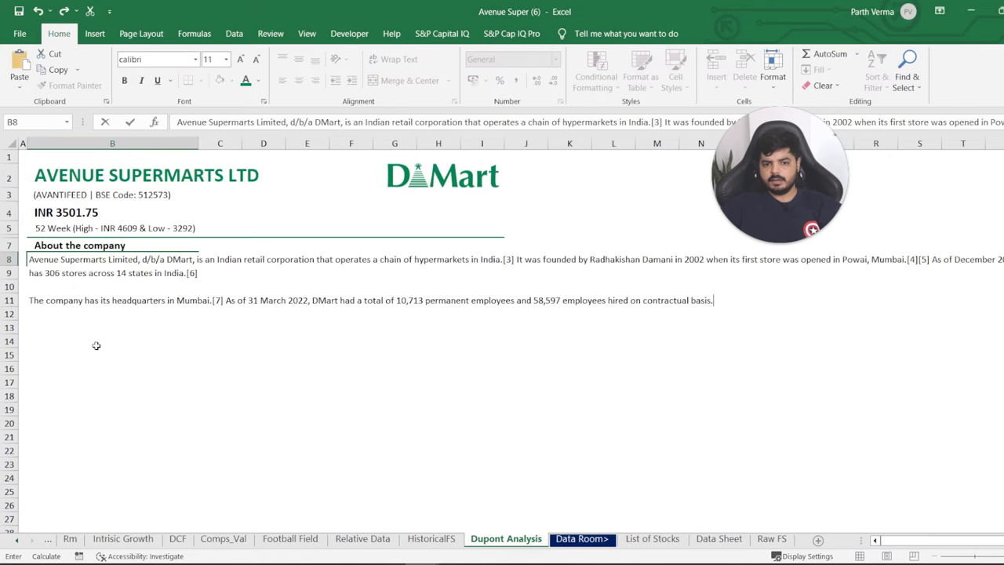
{"action": "key", "text": "Return"}
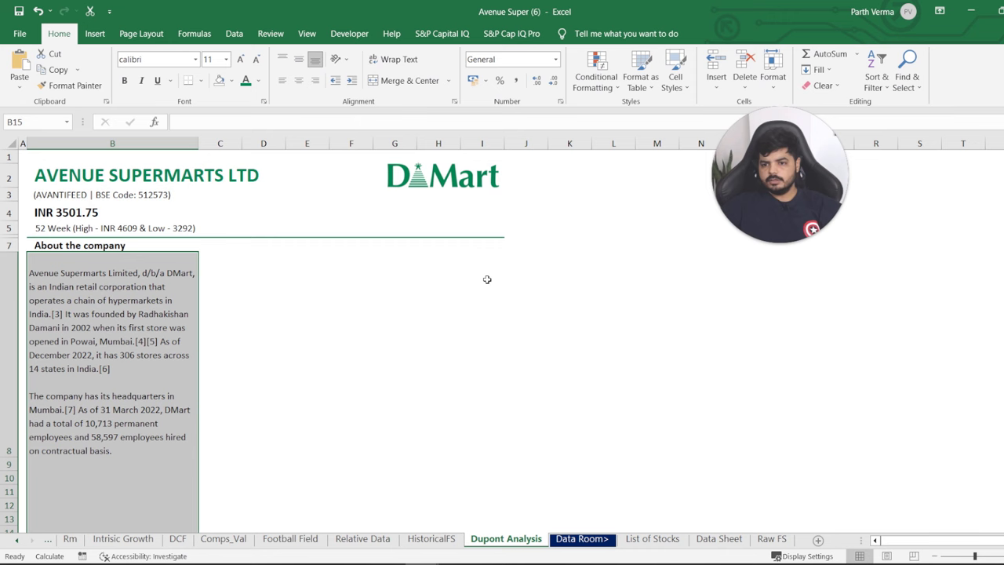
{"action": "left_click", "coordinate": [487, 279], "text": "shift"}
{"action": "key", "text": "alt+h"}
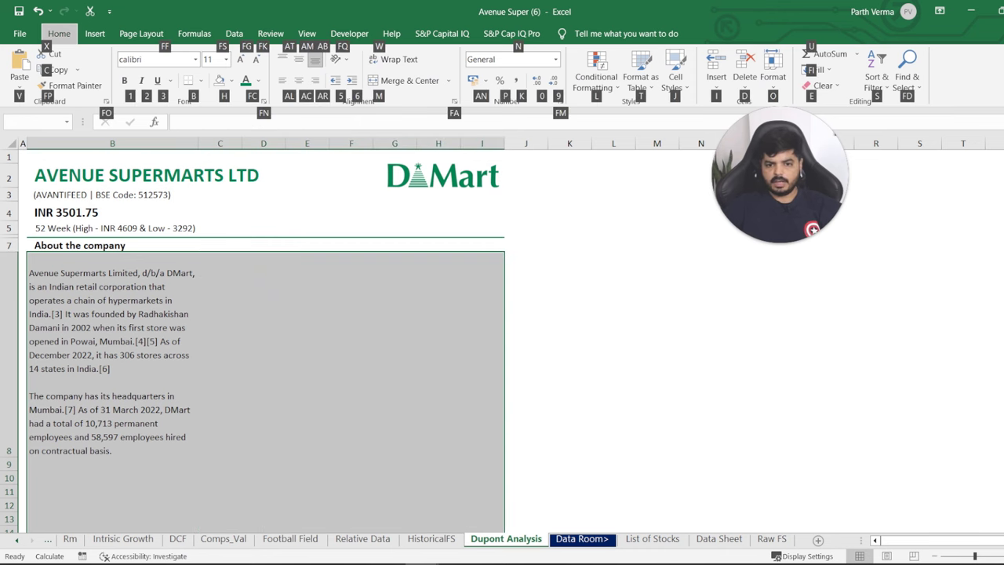
{"action": "key", "text": "w"}
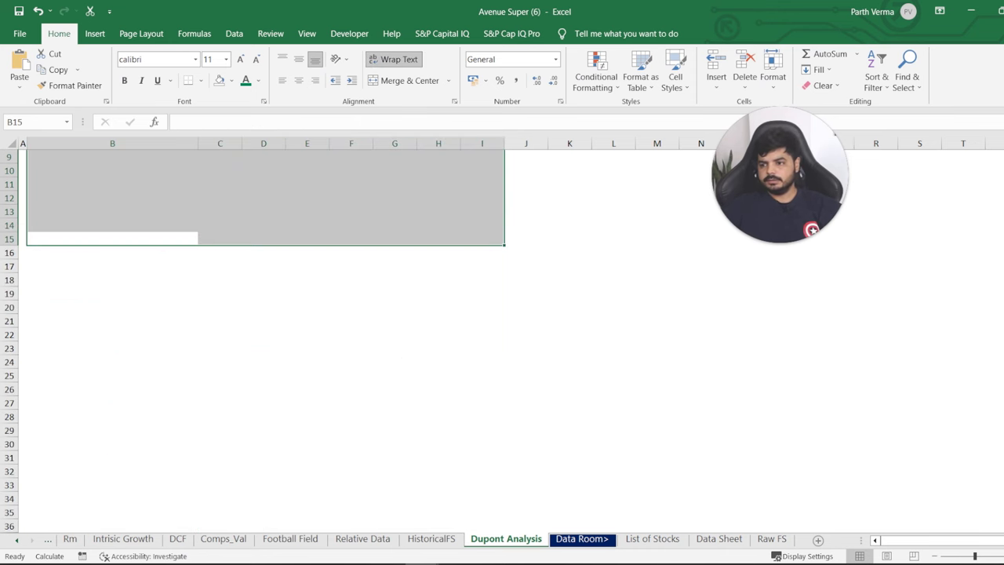
Turn text wrapping back off for the description cell B8.
{"action": "scroll", "coordinate": [265, 337], "scroll_direction": "up", "scroll_amount": 2}
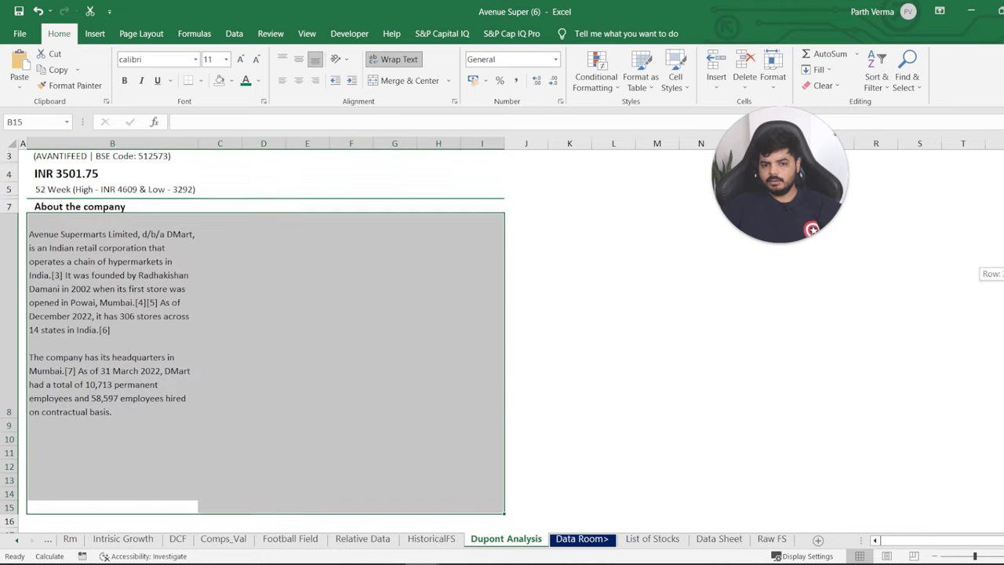
{"action": "double_click", "coordinate": [355, 288]}
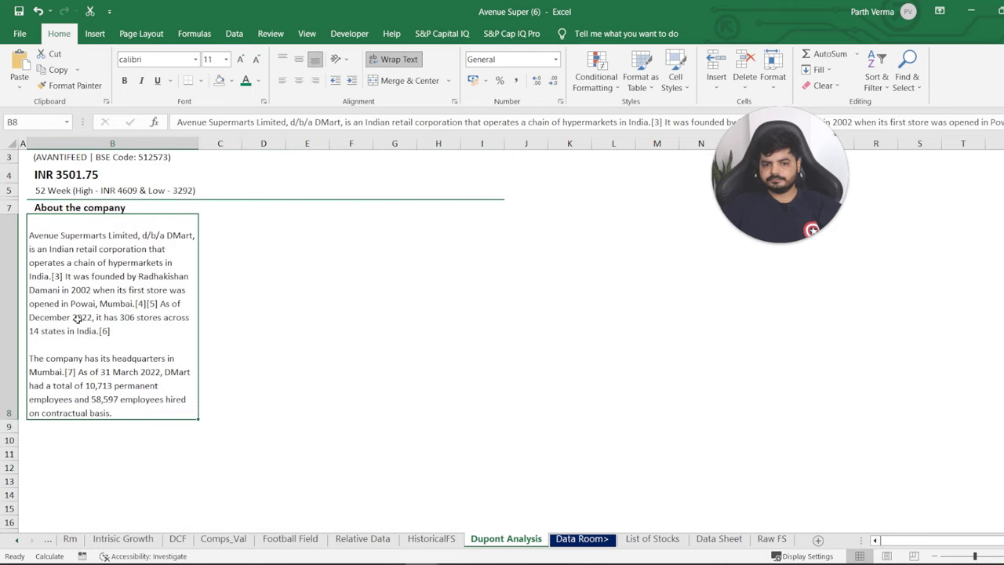
{"action": "left_click", "coordinate": [77, 318]}
{"action": "left_click", "coordinate": [303, 280]}
{"action": "left_click", "coordinate": [72, 326]}
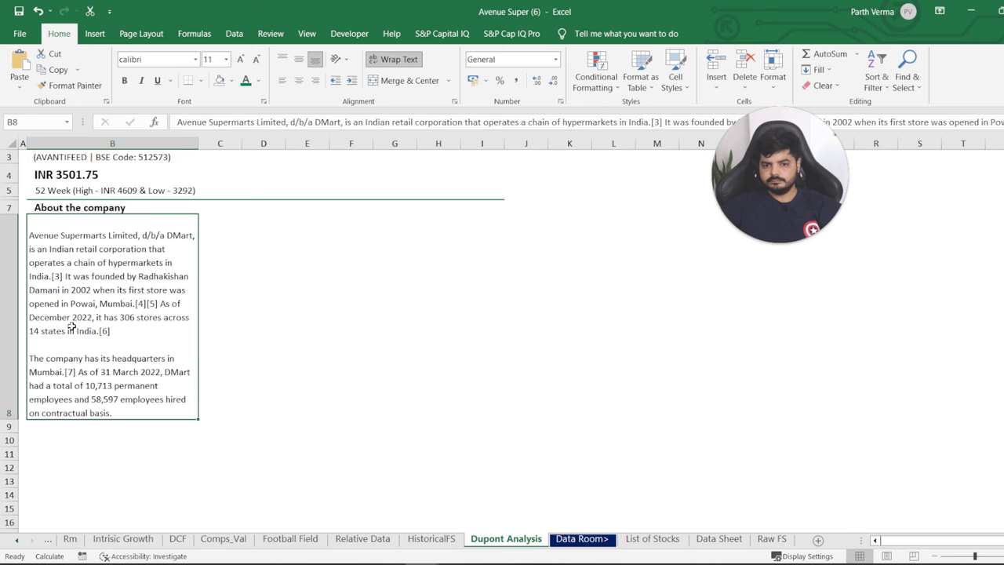
{"action": "key", "text": "alt+h"}
{"action": "key", "text": "w"}
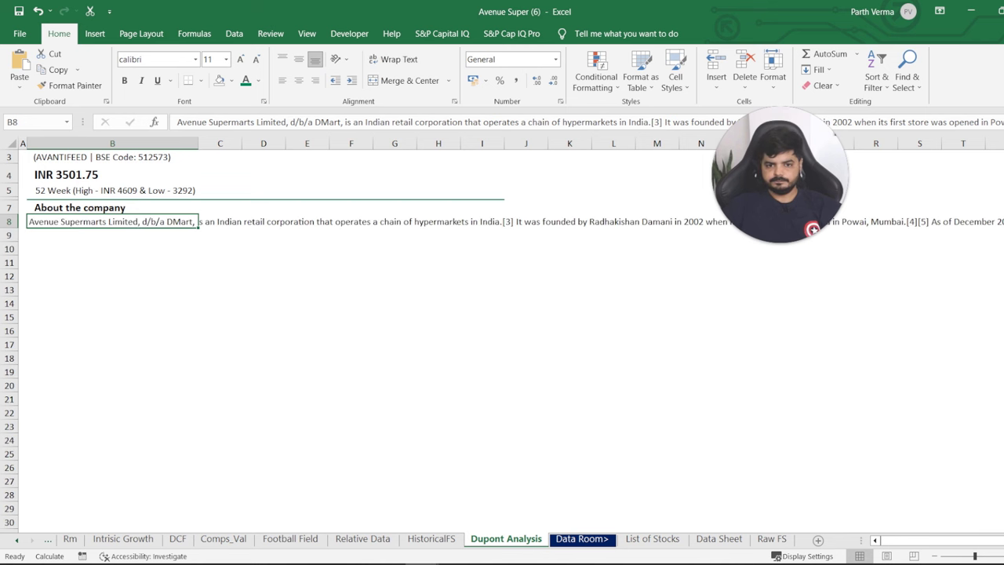
Merge B8:I11 and make the description wrapped and left-aligned.
{"action": "left_click_drag", "start_coordinate": [112, 222], "coordinate": [22, 221]}
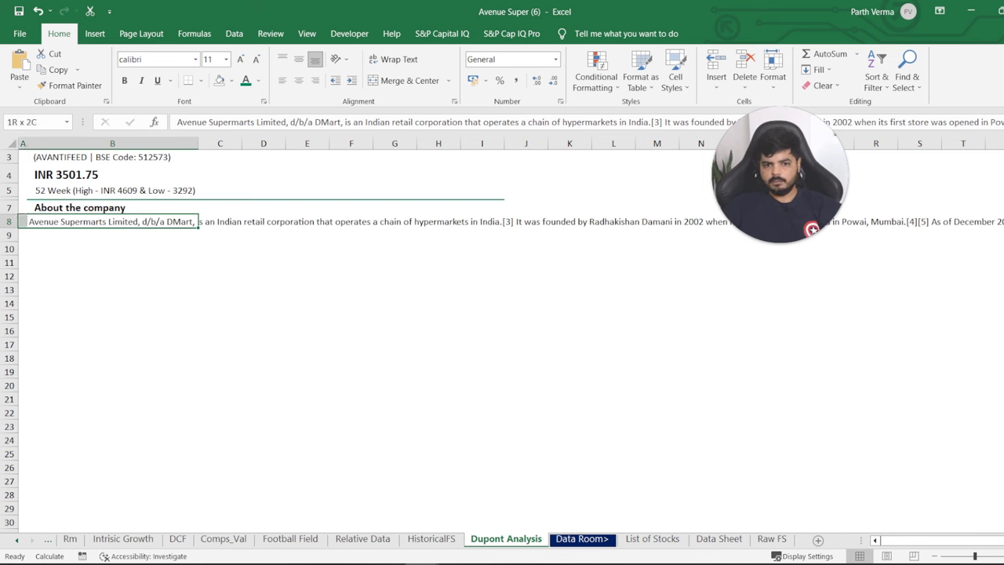
{"action": "mouse_move", "coordinate": [23, 221]}
{"action": "left_mouse_down"}
{"action": "mouse_move", "coordinate": [373, 221]}
{"action": "mouse_move", "coordinate": [501, 266]}
{"action": "left_mouse_up"}
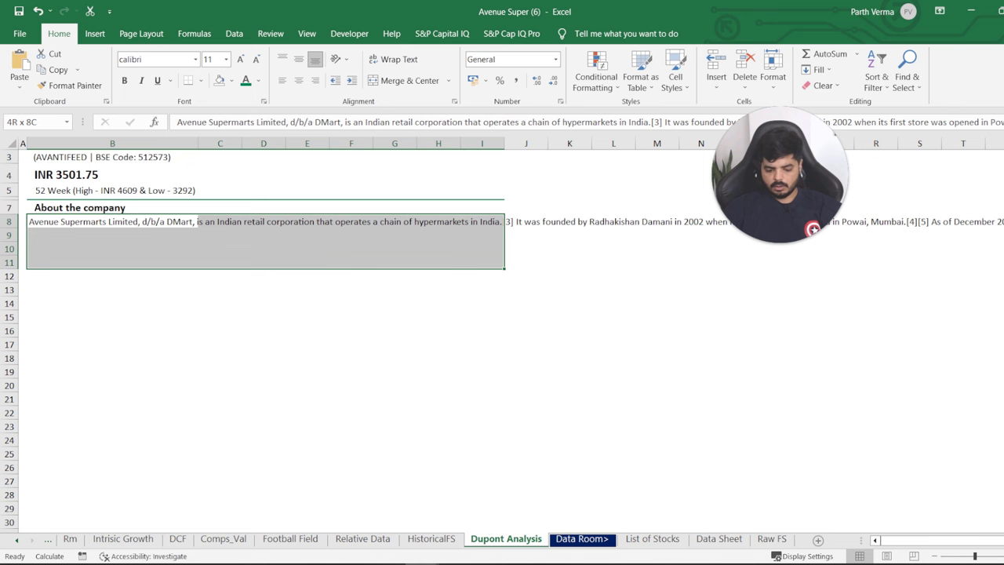
{"action": "key", "text": "alt+h"}
{"action": "key", "text": "m"}
{"action": "key", "text": "c"}
{"action": "key", "text": "alt+h"}
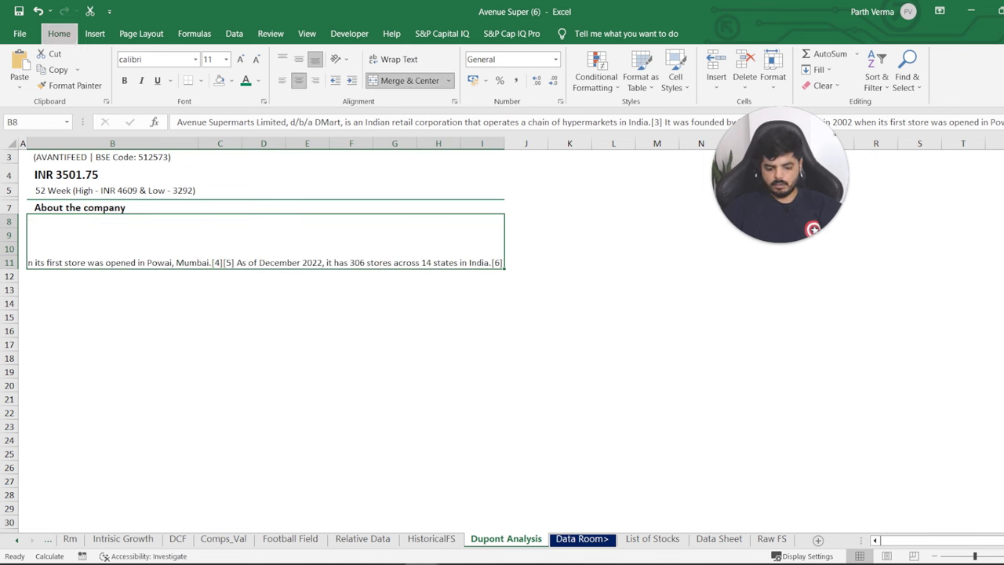
{"action": "key", "text": "w"}
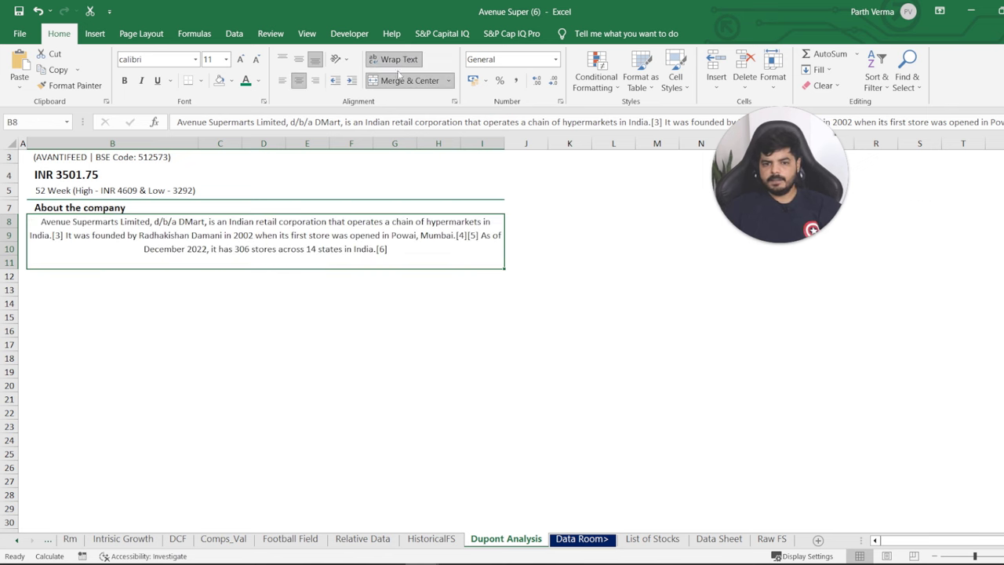
{"action": "left_click", "coordinate": [282, 80]}
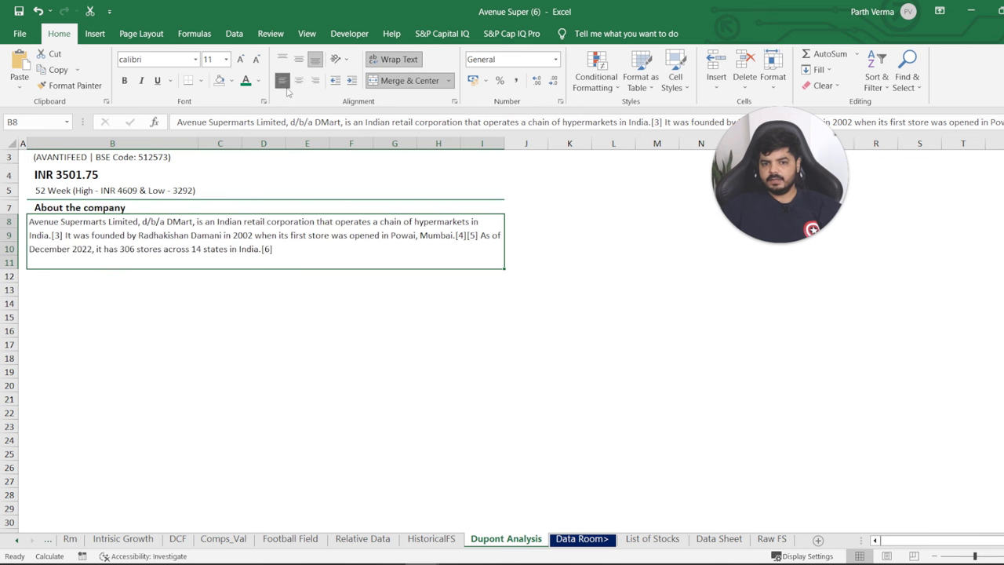
Open the merged description cell in edit mode to view its full text.
{"action": "key", "text": "F2"}
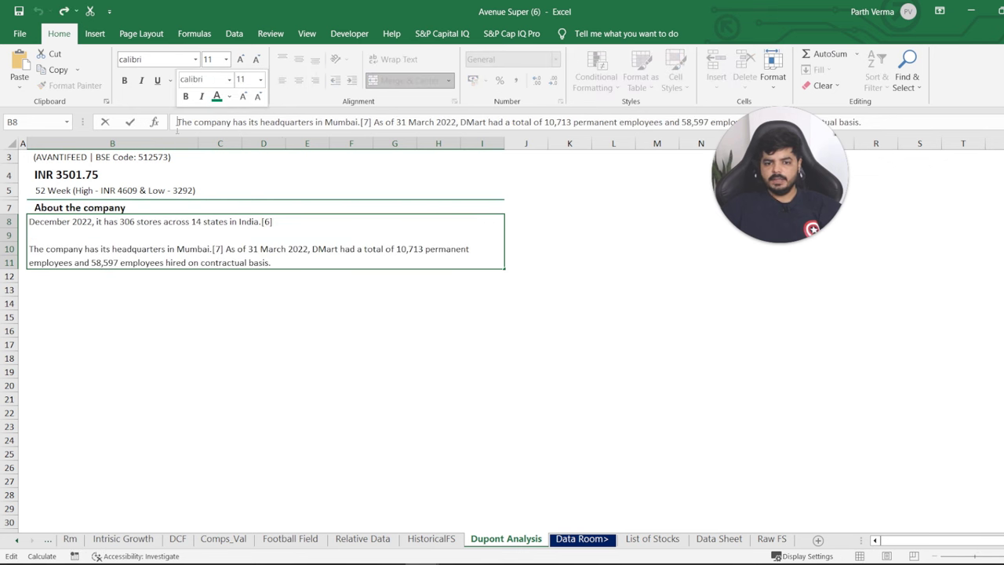
{"action": "left_click", "coordinate": [144, 330]}
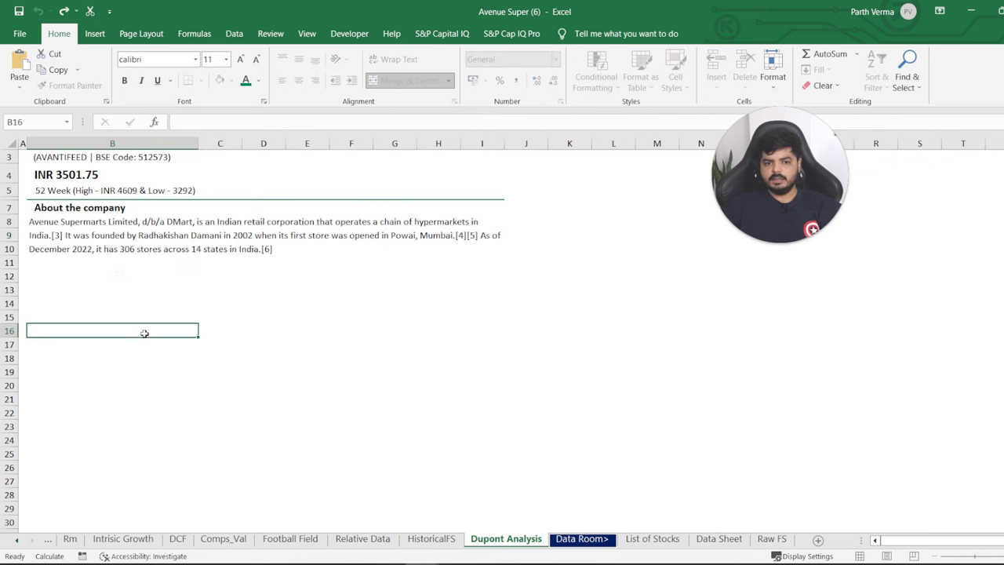
{"action": "left_click", "coordinate": [108, 228]}
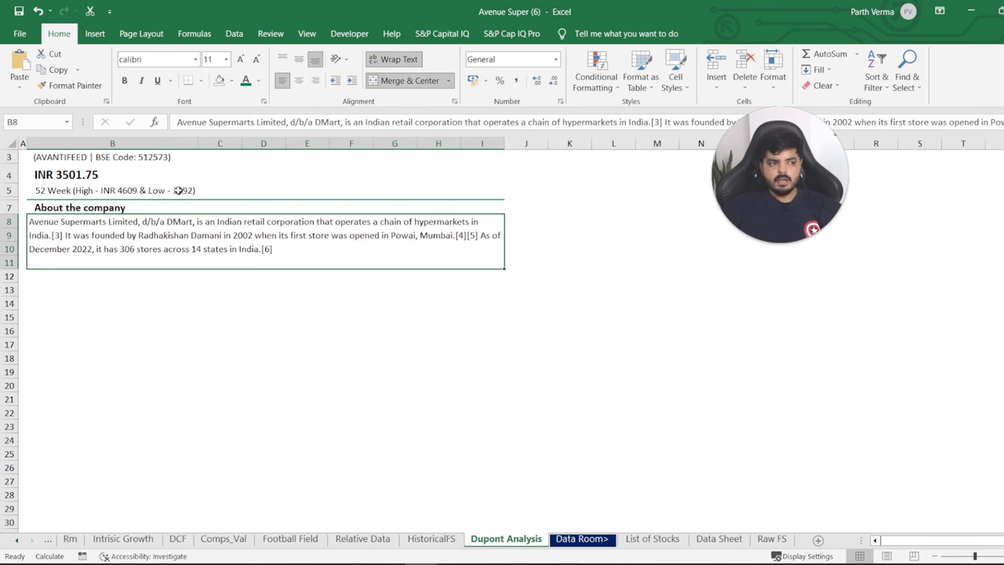
{"action": "key", "text": "F2"}
Delete the [6], [4][5] and [3] citation markers from the description.
{"action": "double_click", "coordinate": [276, 251]}
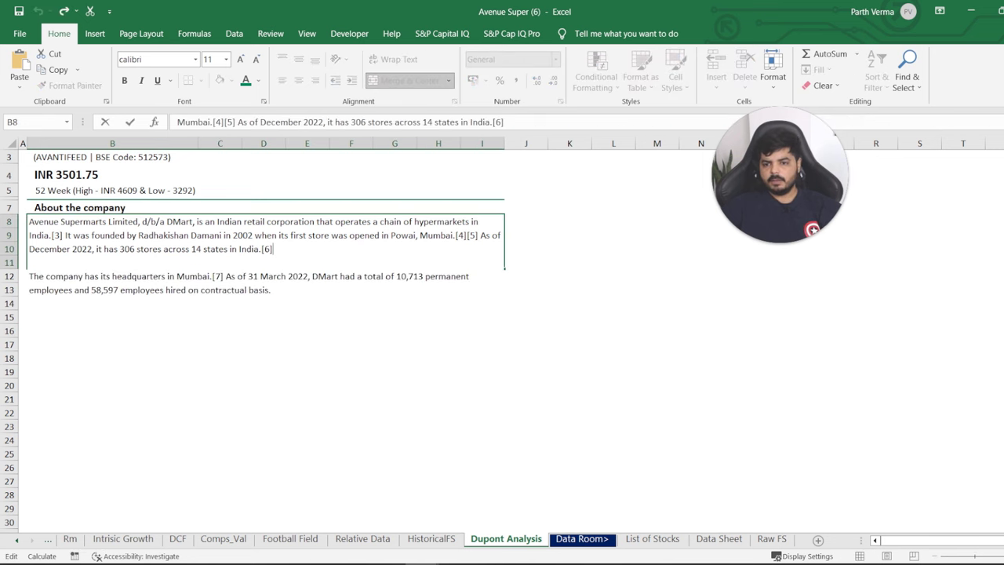
{"action": "key", "text": "BackSpace"}
{"action": "key", "text": "BackSpace"}
{"action": "left_click", "coordinate": [255, 235]}
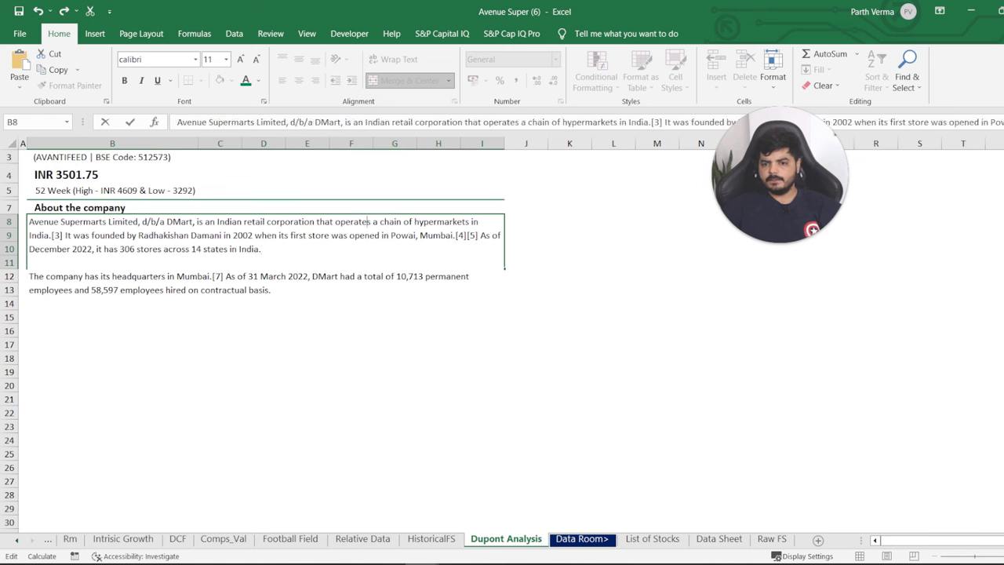
{"action": "key", "text": "End"}
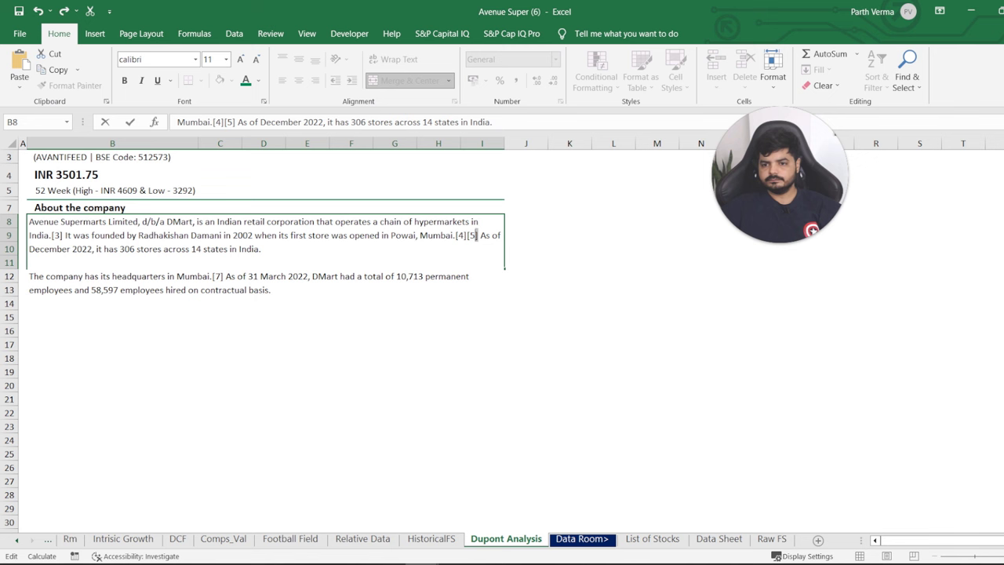
{"action": "key", "text": "BackSpace"}
{"action": "key", "text": "BackSpace"}
{"action": "key", "text": "BackSpace"}
{"action": "key", "text": "BackSpace"}
{"action": "key", "text": "BackSpace"}
{"action": "key", "text": "BackSpace"}
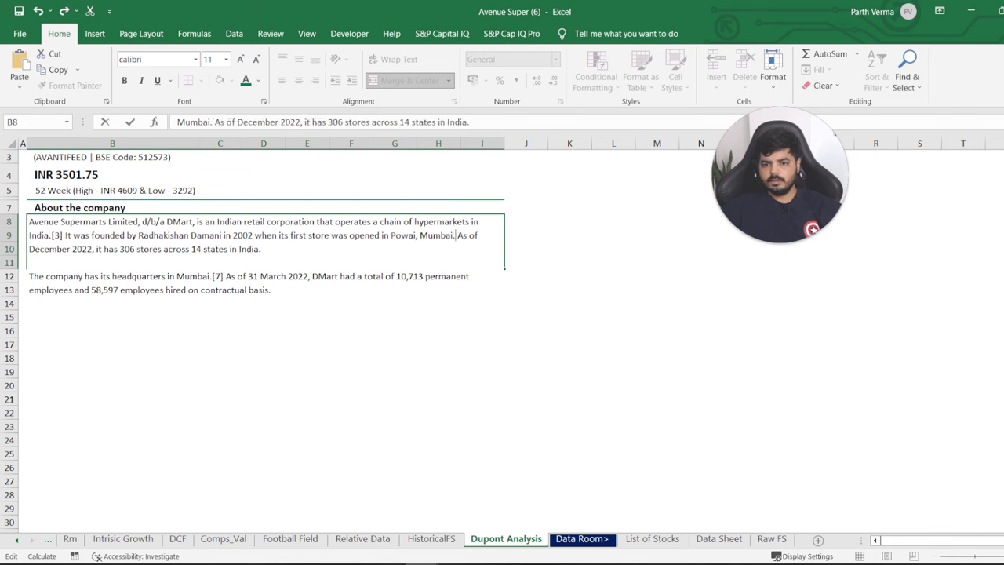
{"action": "left_click", "coordinate": [414, 235]}
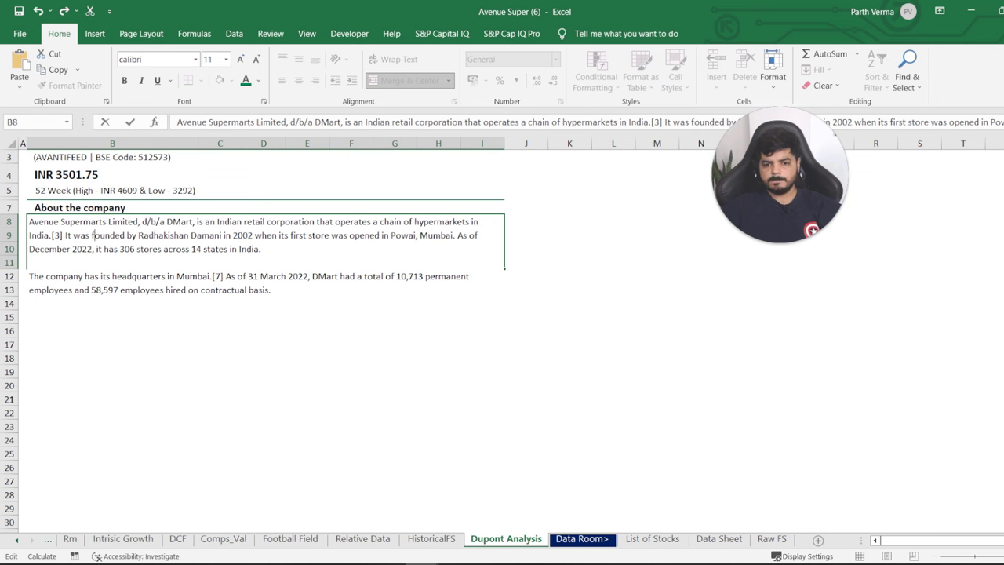
{"action": "key", "text": "BackSpace"}
{"action": "key", "text": "BackSpace"}
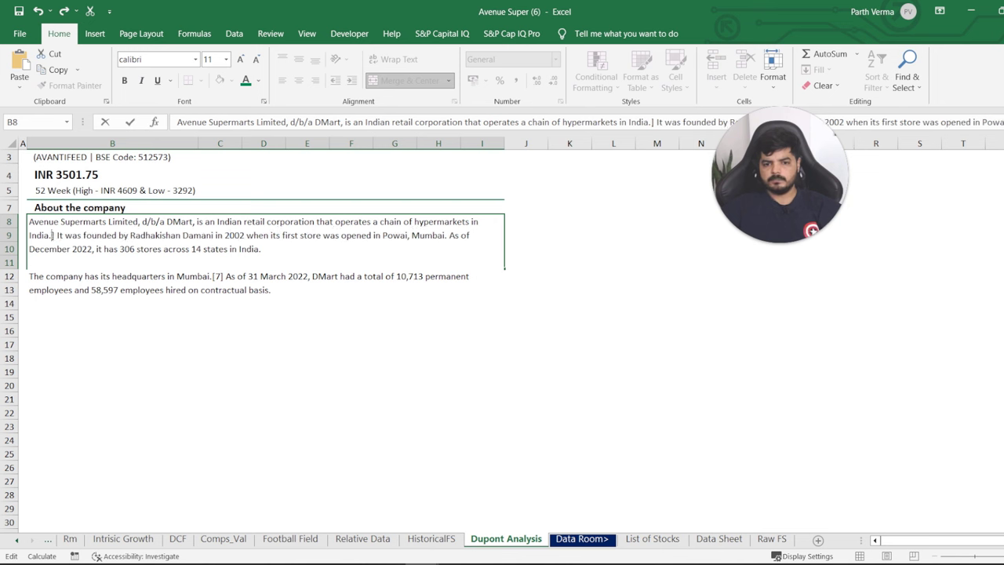
{"action": "key", "text": "BackSpace"}
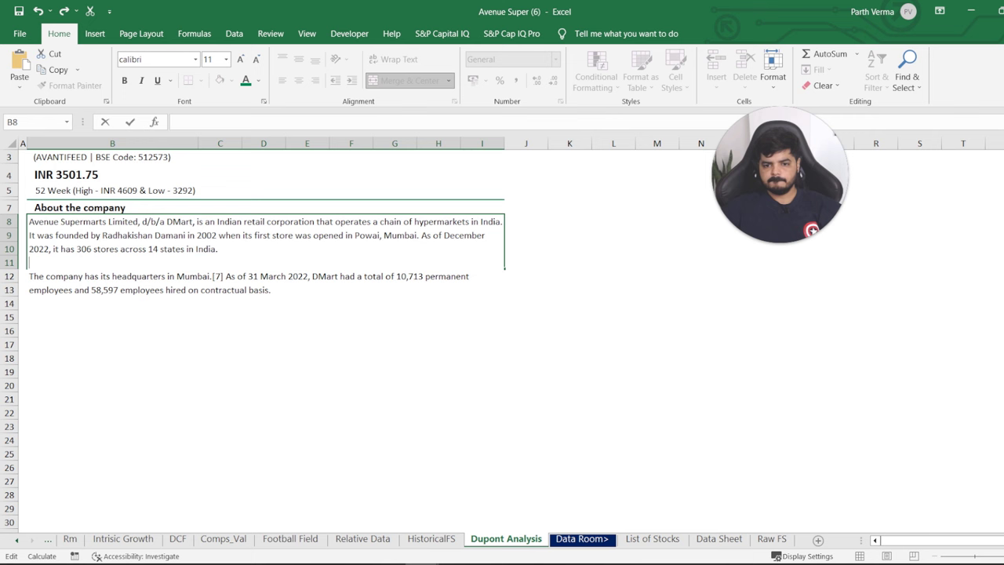
Remove the [7] marker and join the two paragraphs into one.
{"action": "left_click", "coordinate": [214, 276]}
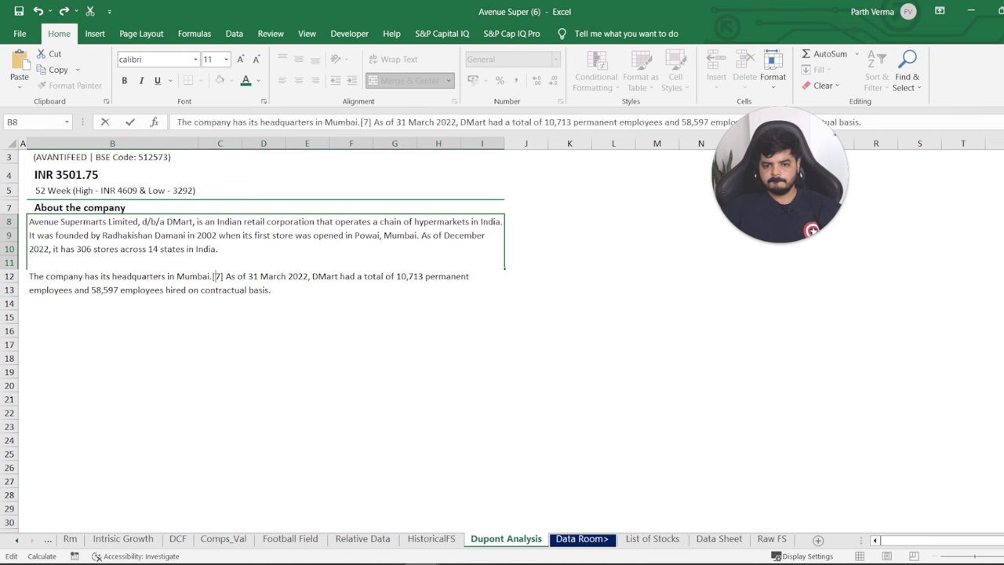
{"action": "key", "text": "Delete"}
{"action": "key", "text": "Delete"}
{"action": "key", "text": "Delete"}
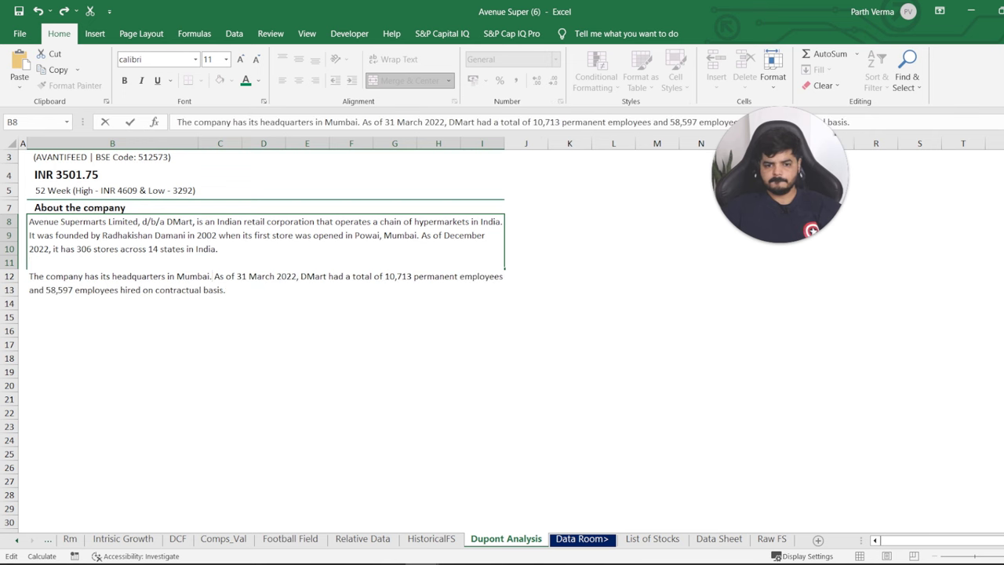
{"action": "key", "text": "Up"}
{"action": "key", "text": "BackSpace"}
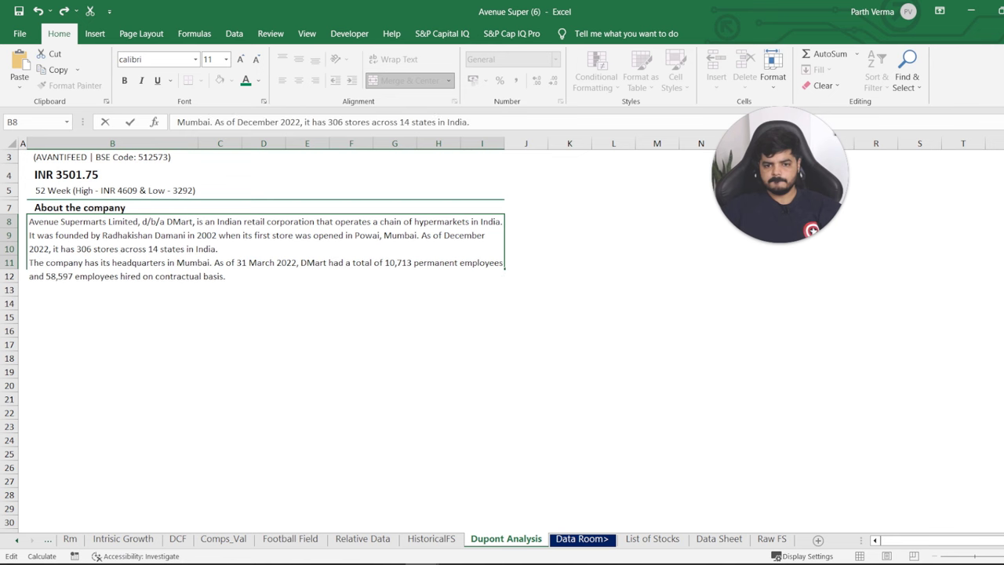
{"action": "key", "text": "Delete"}
{"action": "key", "text": "Return"}
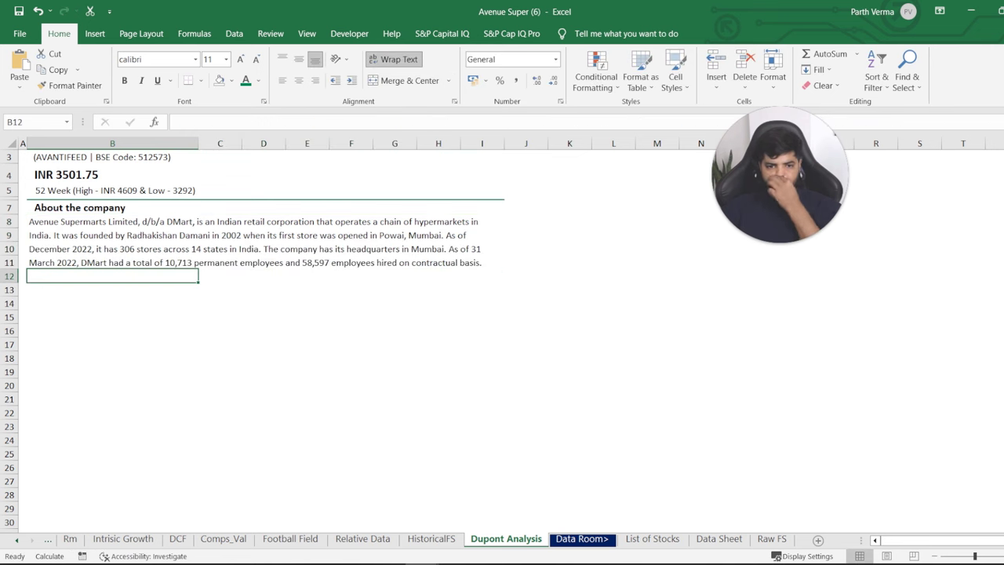
Re-confirm the 'About the company' heading in B7 and return to the top.
{"action": "key", "text": "Up"}
{"action": "key", "text": "Up"}
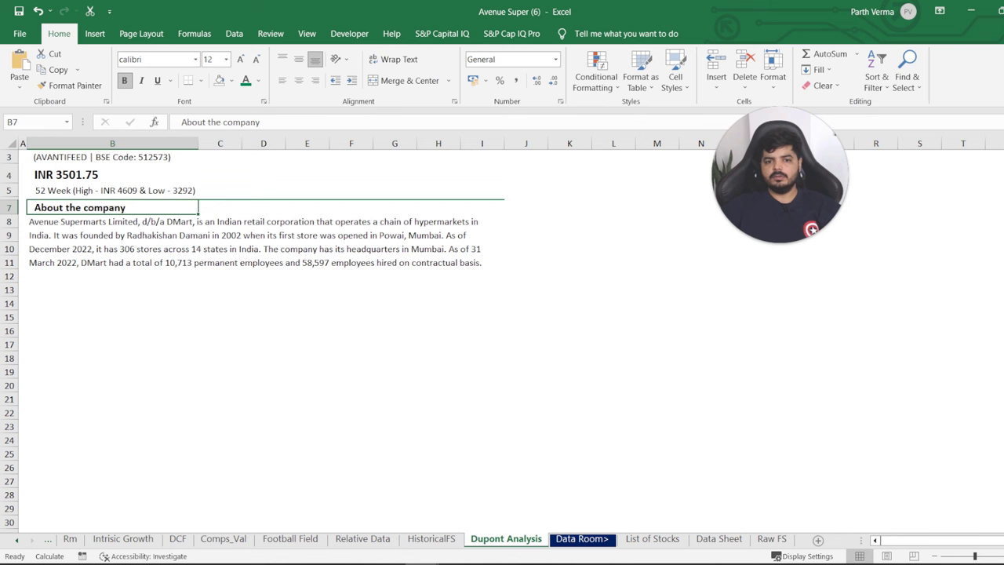
{"action": "left_click", "coordinate": [183, 121]}
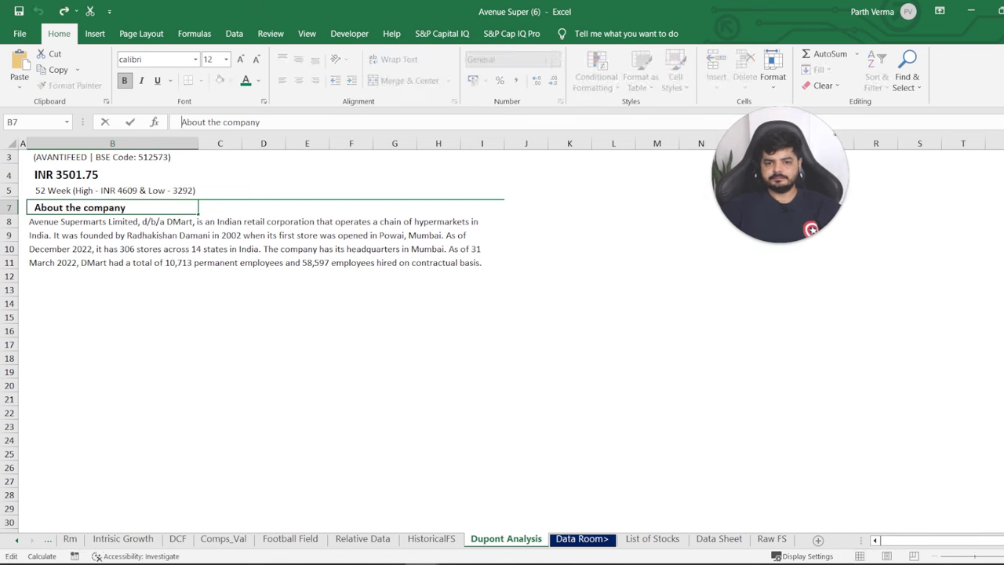
{"action": "key", "text": "Return"}
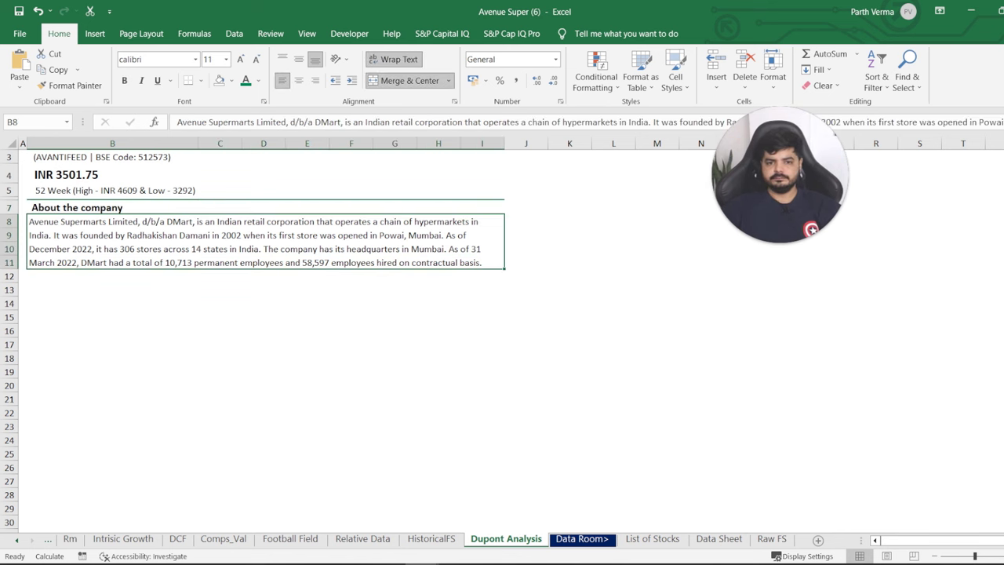
{"action": "key", "text": "Up"}
{"action": "key", "text": "Up"}
{"action": "key", "text": "Up"}
{"action": "key", "text": "Up"}
{"action": "key", "text": "Up"}
{"action": "key", "text": "Up"}
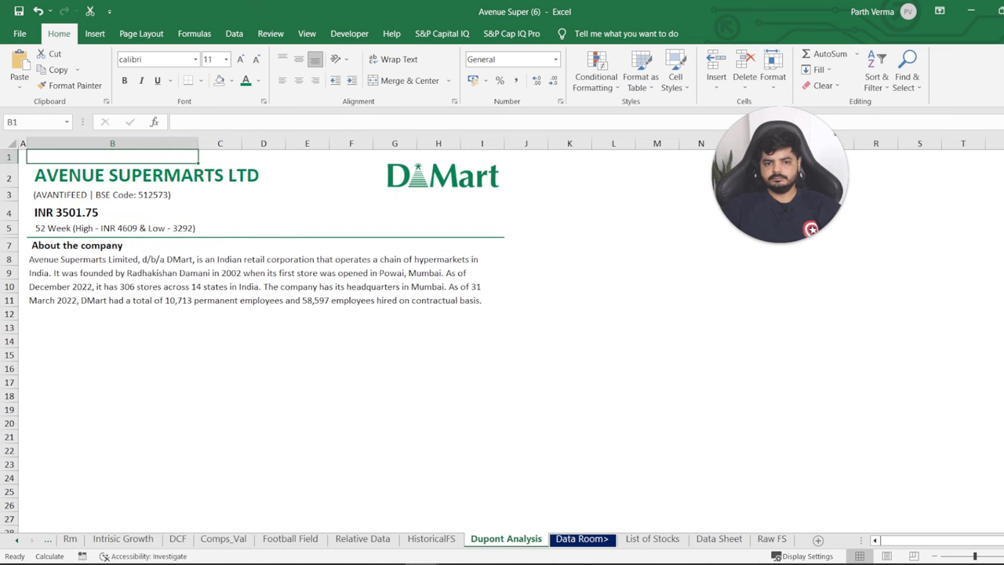
Shrink row 12 to a 7-pixel spacer and copy the 'About the company' heading.
{"action": "key", "text": "Down"}
{"action": "key", "text": "Down"}
{"action": "key", "text": "Down"}
{"action": "key", "text": "Down"}
{"action": "key", "text": "Down"}
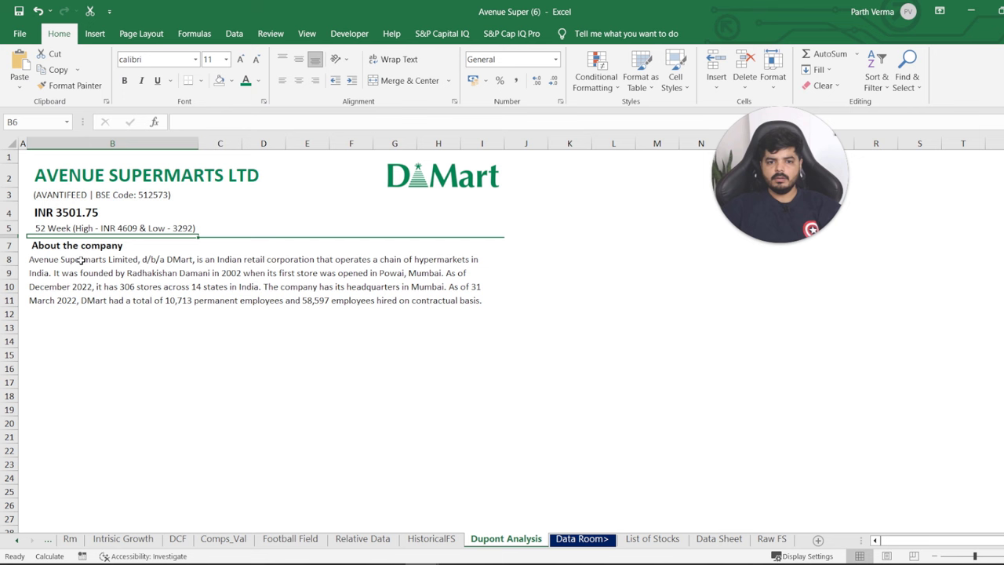
{"action": "left_click", "coordinate": [81, 396]}
{"action": "left_click", "coordinate": [83, 299]}
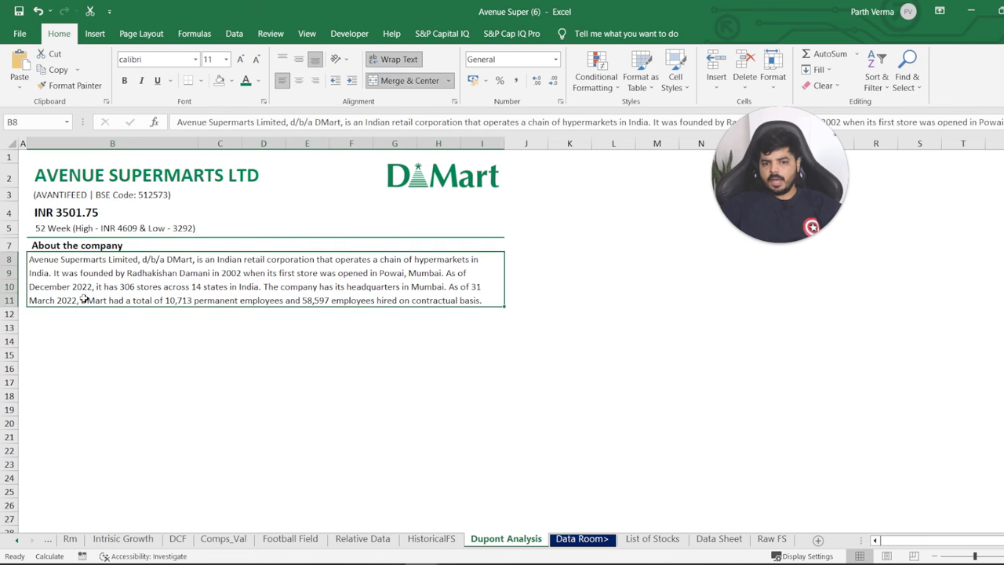
{"action": "left_click", "coordinate": [56, 315]}
{"action": "left_click_drag", "start_coordinate": [13, 318], "coordinate": [9, 310]}
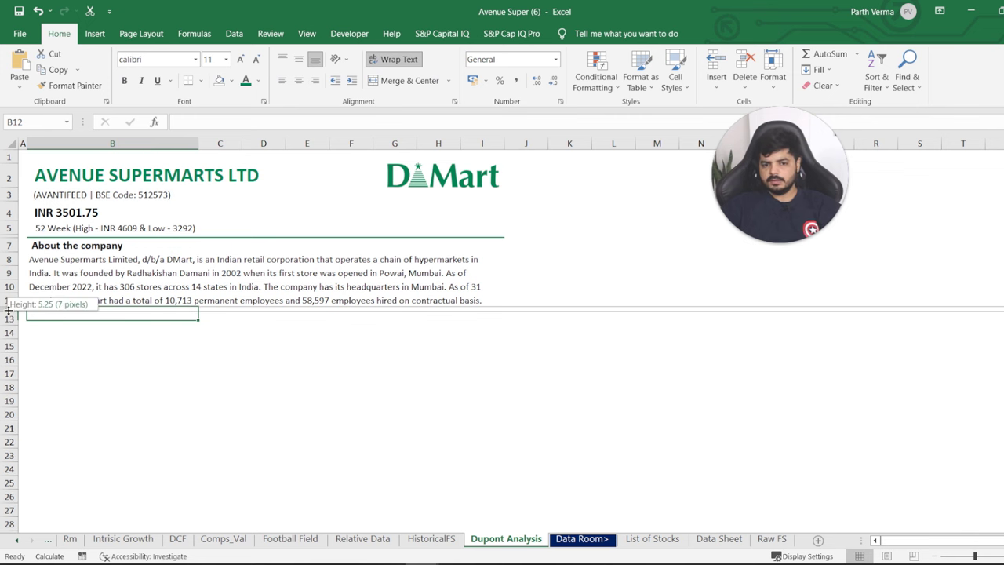
{"action": "left_click_drag", "start_coordinate": [9, 309], "coordinate": [9, 310]}
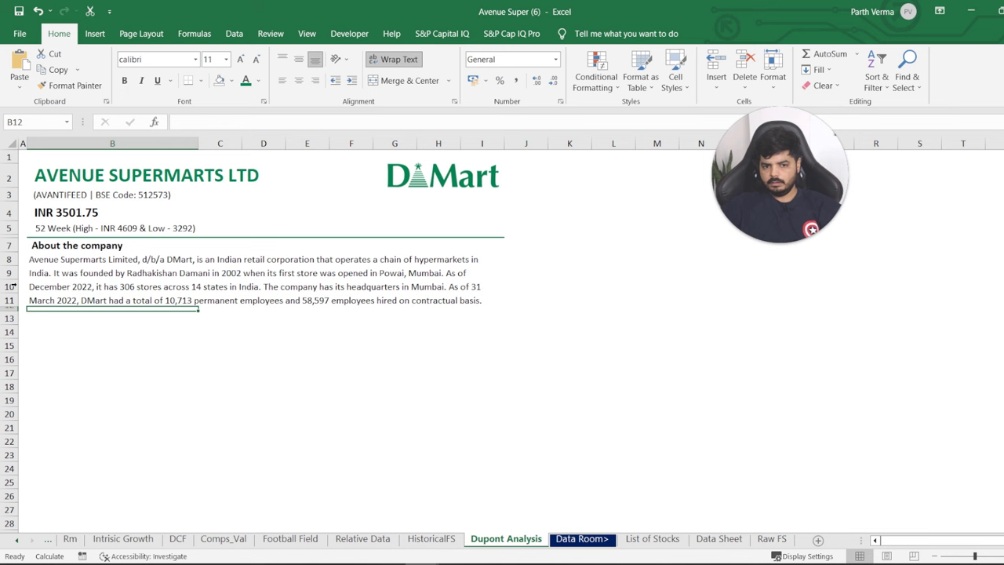
{"action": "left_click", "coordinate": [52, 245]}
{"action": "key", "text": "ctrl+c"}
Paste the heading format into B13 and enter 'Summary' as its text.
{"action": "left_click", "coordinate": [55, 318]}
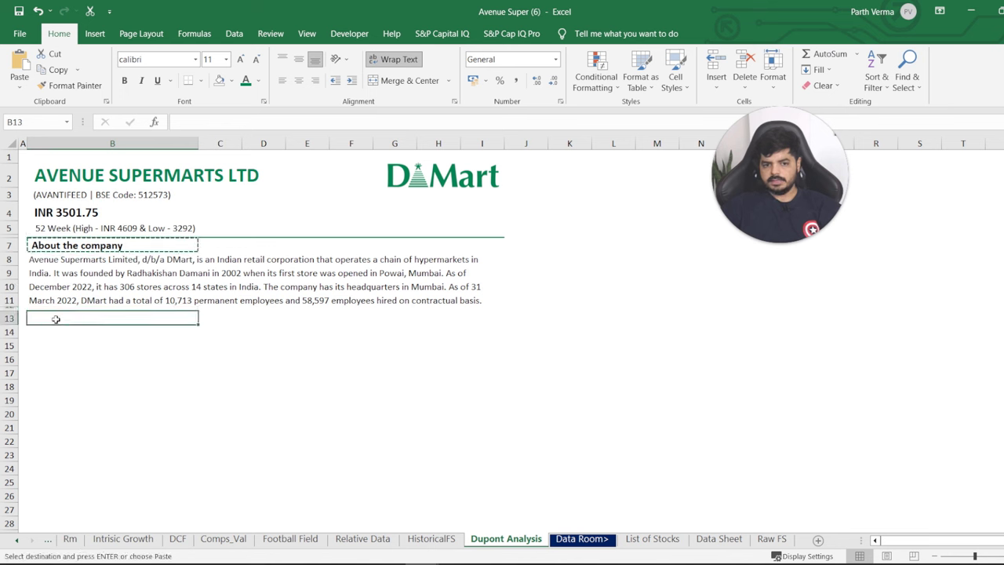
{"action": "key", "text": "Return"}
{"action": "type", "text": "Su"}
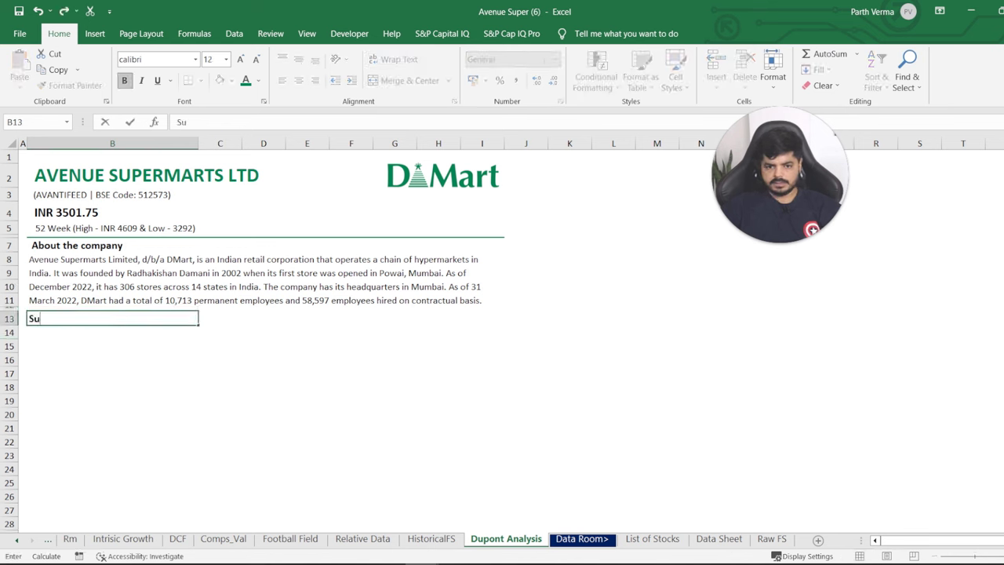
{"action": "type", "text": "mmary"}
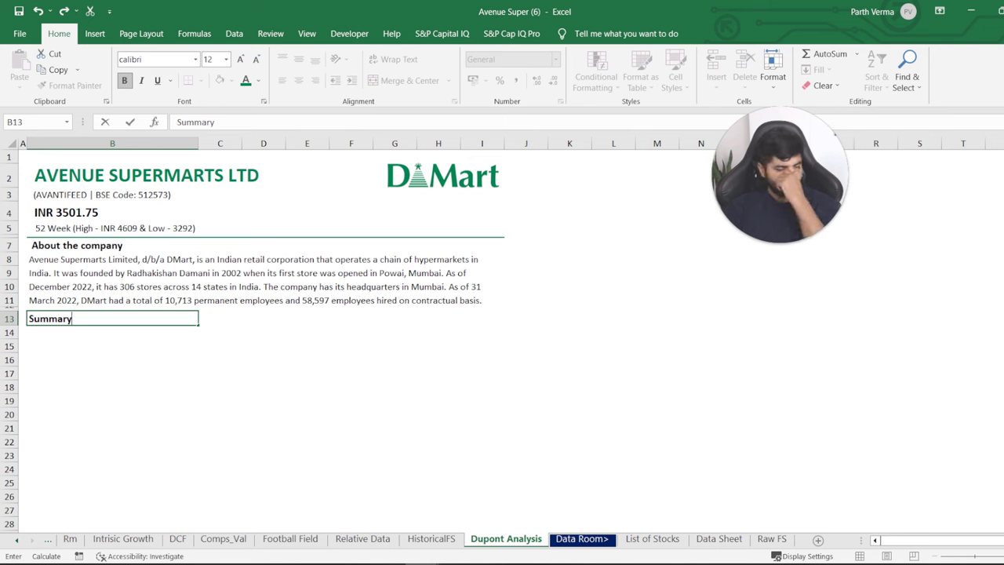
{"action": "key", "text": "Return"}
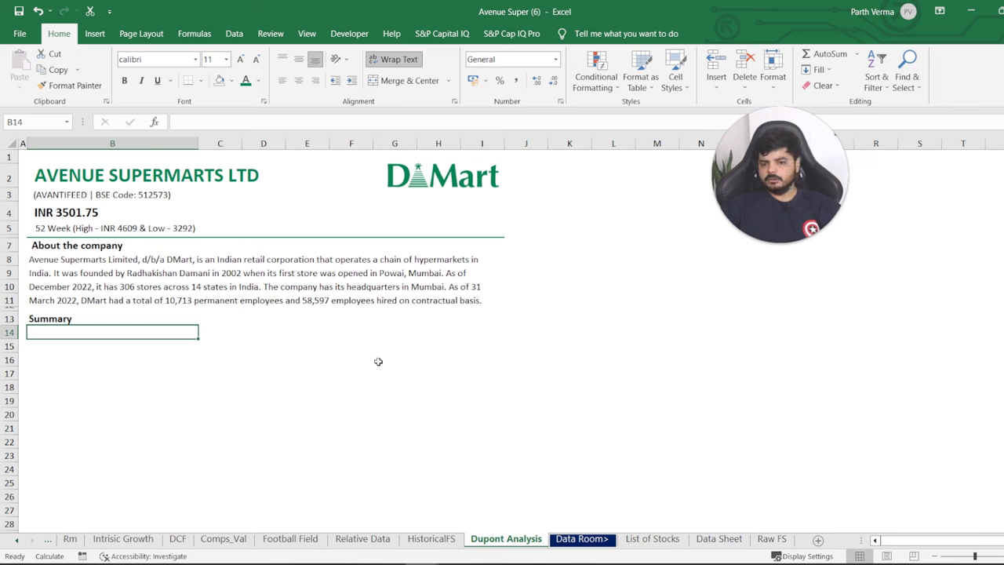
Select B22 through I22 for the next section.
{"action": "left_click", "coordinate": [76, 410]}
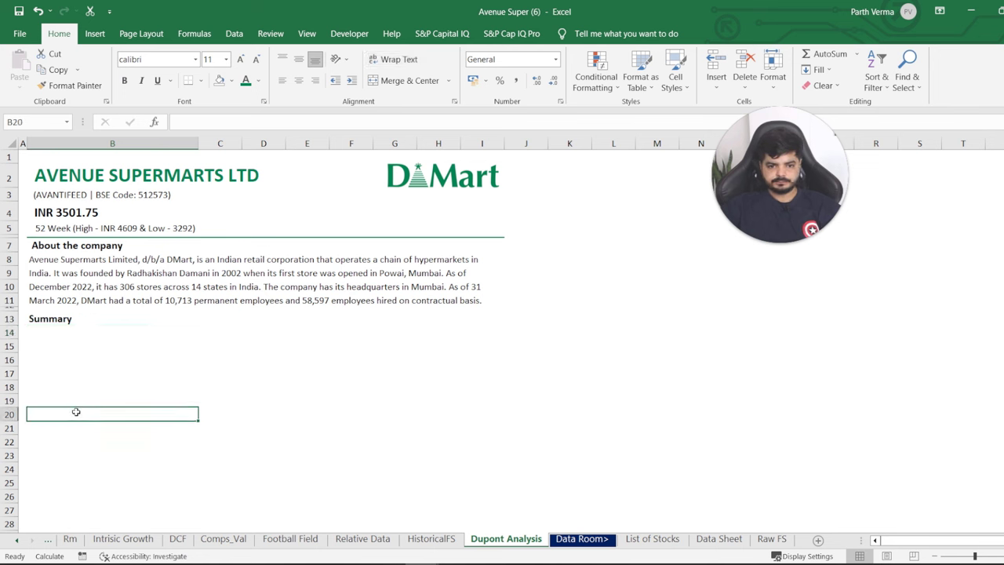
{"action": "left_click", "coordinate": [69, 444]}
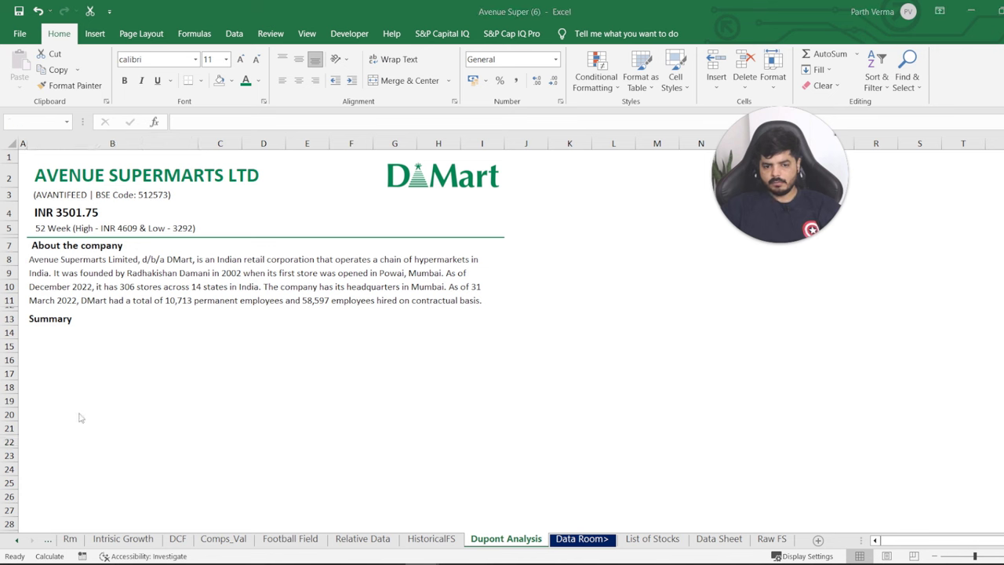
{"action": "mouse_move", "coordinate": [51, 436]}
{"action": "left_mouse_down"}
{"action": "mouse_move", "coordinate": [482, 424]}
{"action": "mouse_move", "coordinate": [483, 441]}
{"action": "left_mouse_up"}
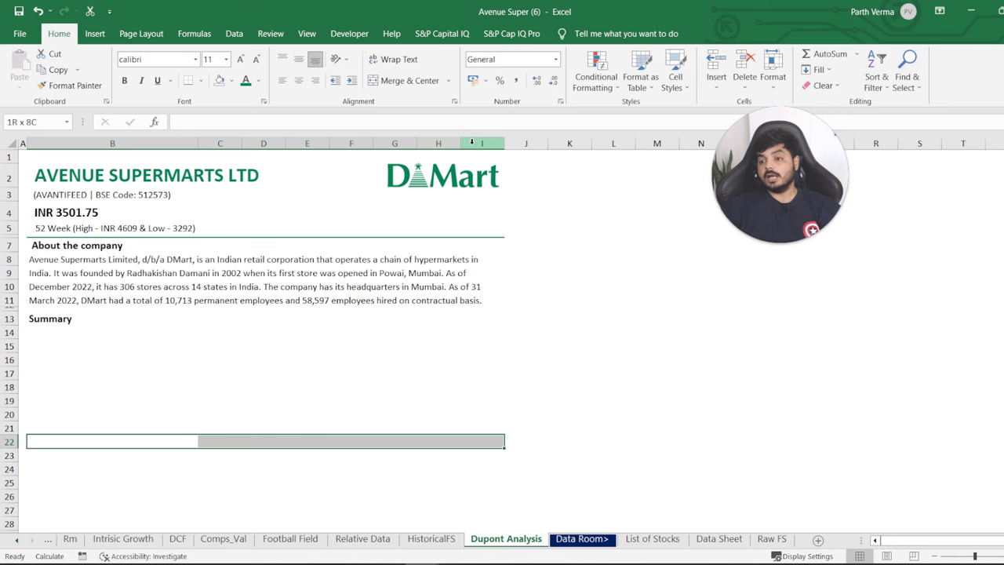
Fill B22:I22 with green.
{"action": "left_click", "coordinate": [81, 441]}
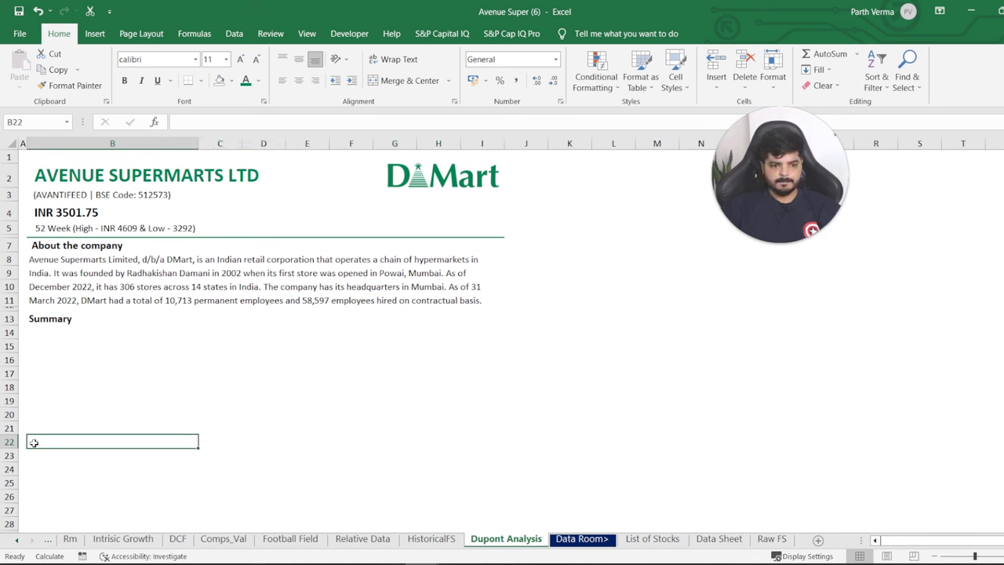
{"action": "left_click_drag", "start_coordinate": [34, 442], "coordinate": [501, 437]}
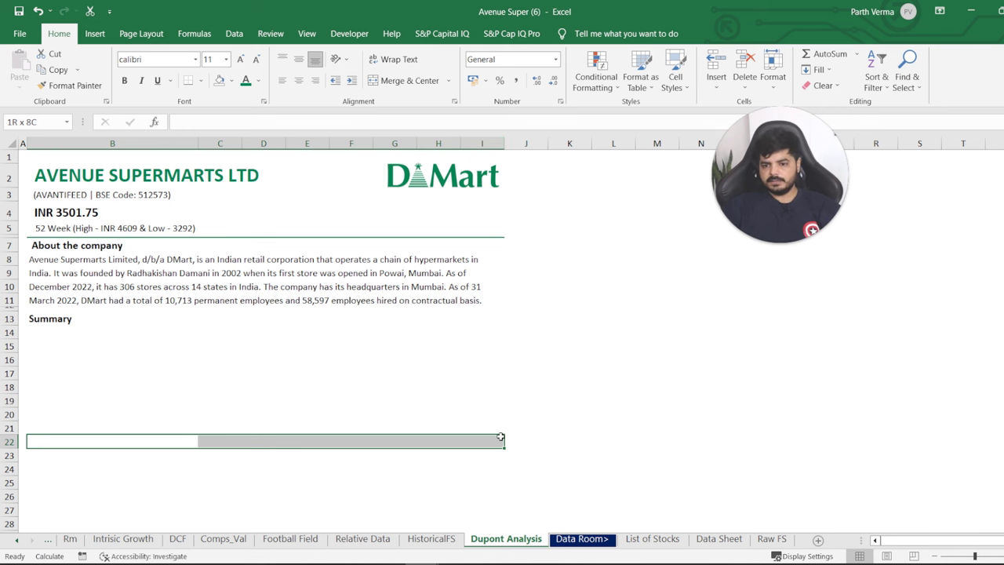
{"action": "left_click", "coordinate": [231, 81]}
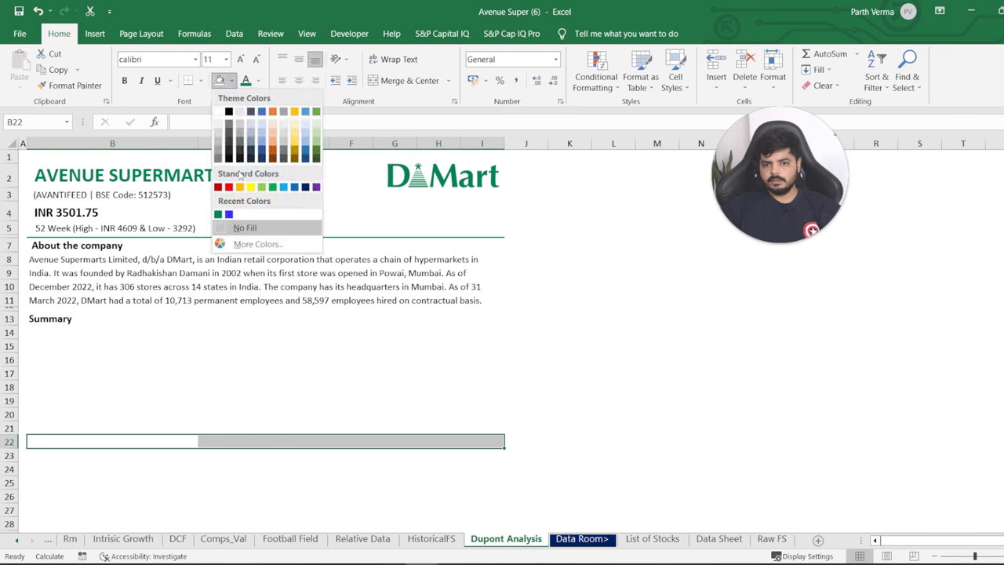
{"action": "left_click", "coordinate": [217, 214]}
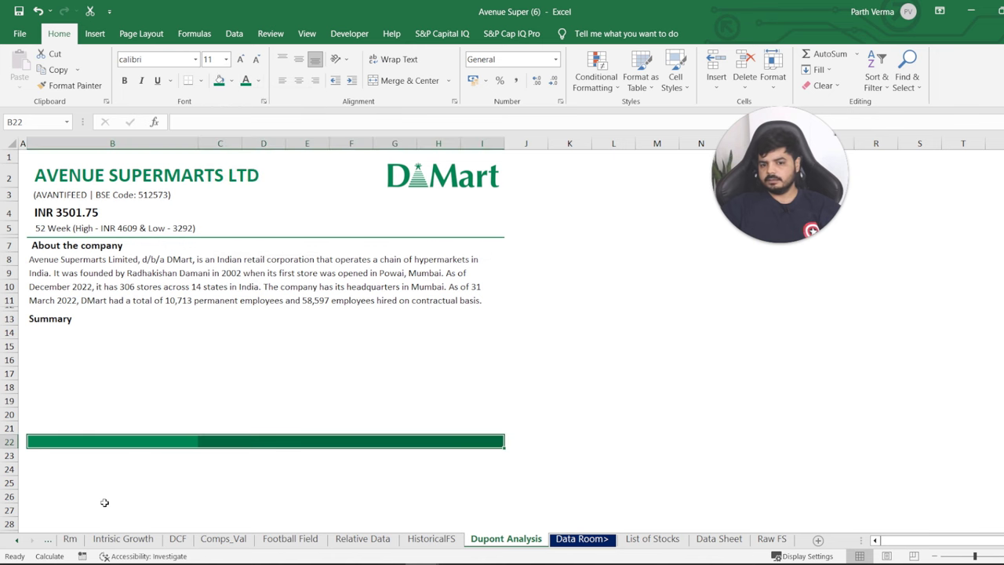
Enter 'Return on Equity (ROE)' and merge and centre it across B22:I22.
{"action": "type", "text": "R"}
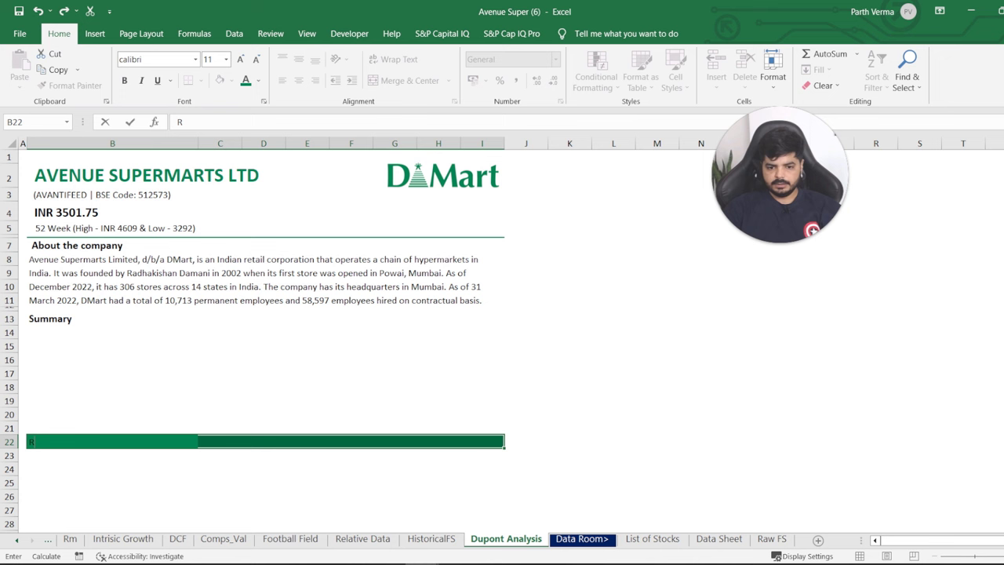
{"action": "type", "text": "eturn o"}
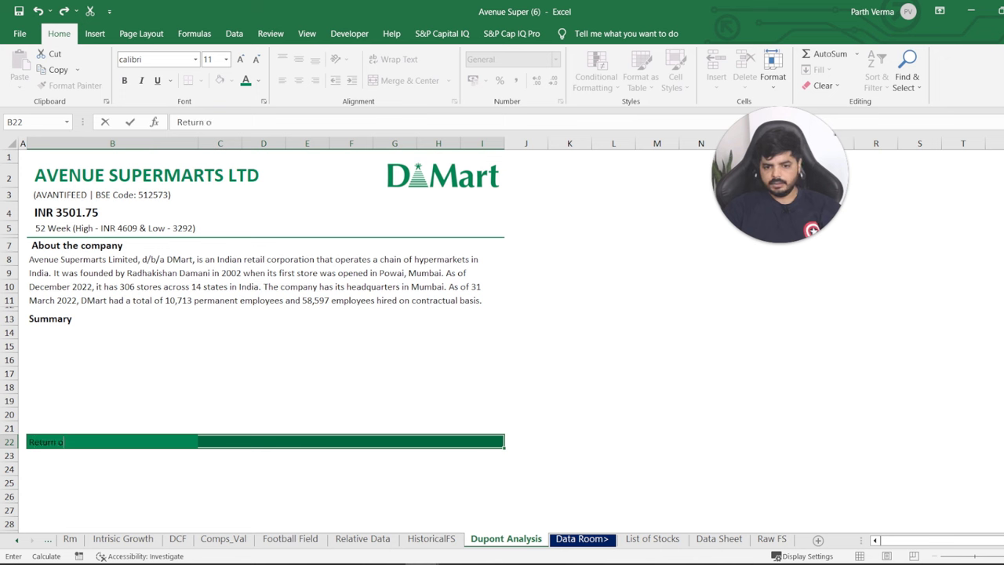
{"action": "type", "text": "n Equity"}
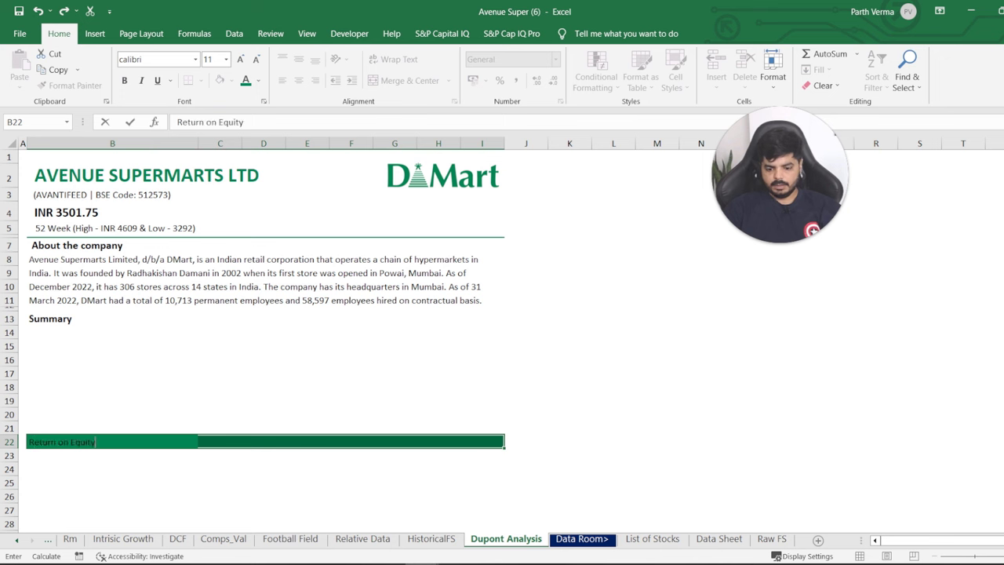
{"action": "type", "text": " (ROW"}
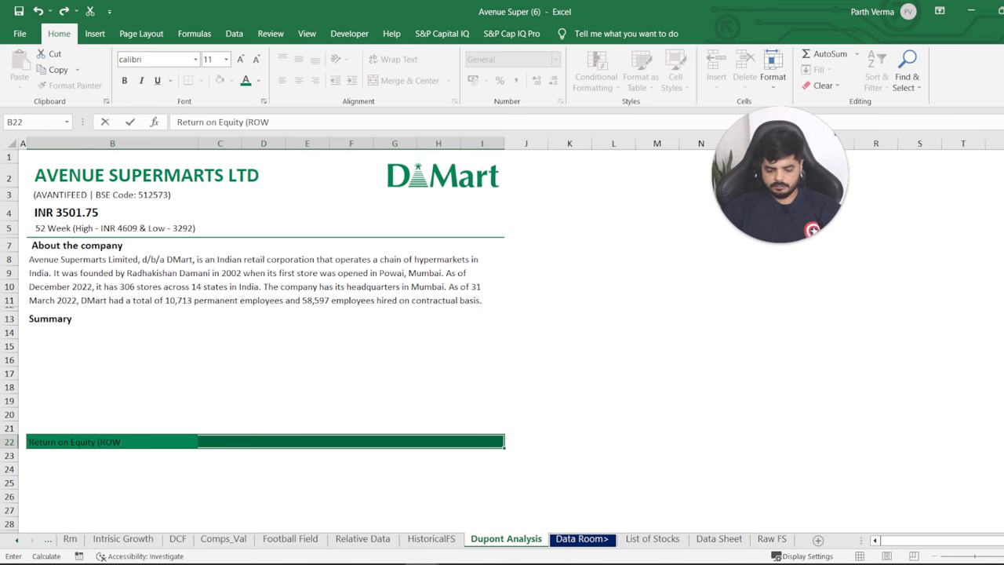
{"action": "key", "text": "BackSpace"}
{"action": "key", "text": "Tab"}
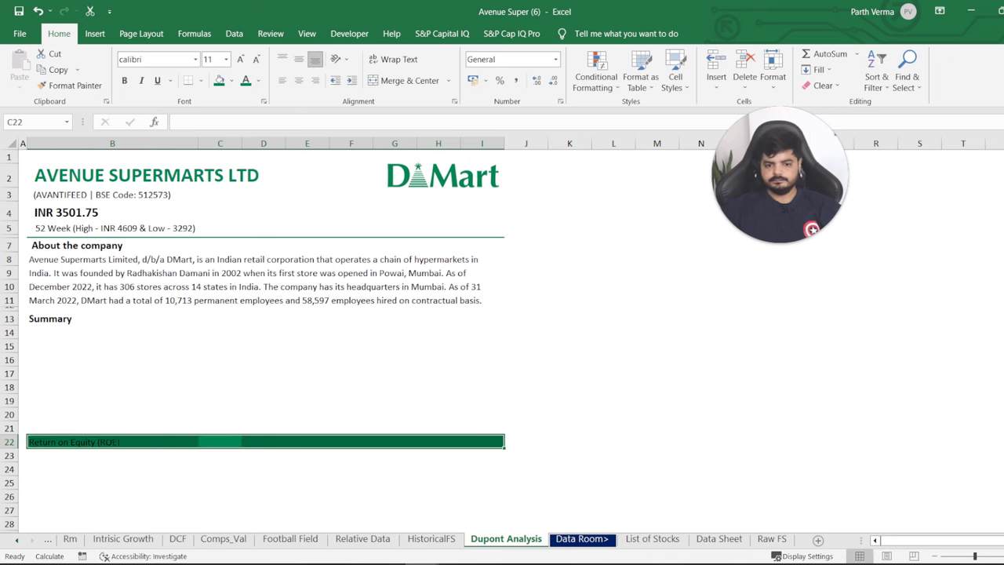
{"action": "key", "text": "shift+Tab"}
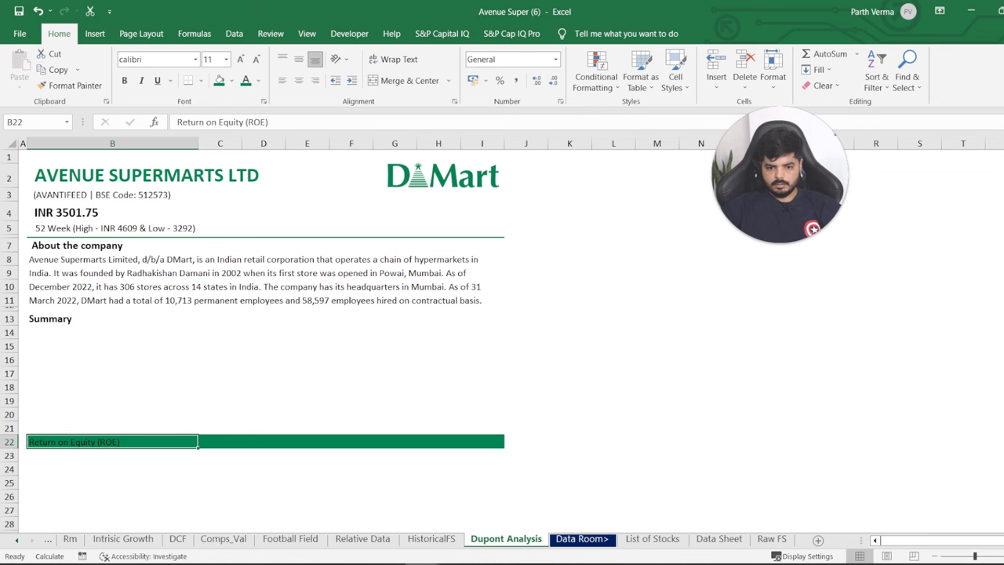
{"action": "key", "text": "shift+Down"}
{"action": "key", "text": "shift+Up"}
{"action": "key", "text": "shift+Right"}
{"action": "key", "text": "shift+Right"}
{"action": "key", "text": "shift+Right"}
{"action": "key", "text": "shift+Right"}
{"action": "key", "text": "shift+Right"}
{"action": "key", "text": "shift+Right"}
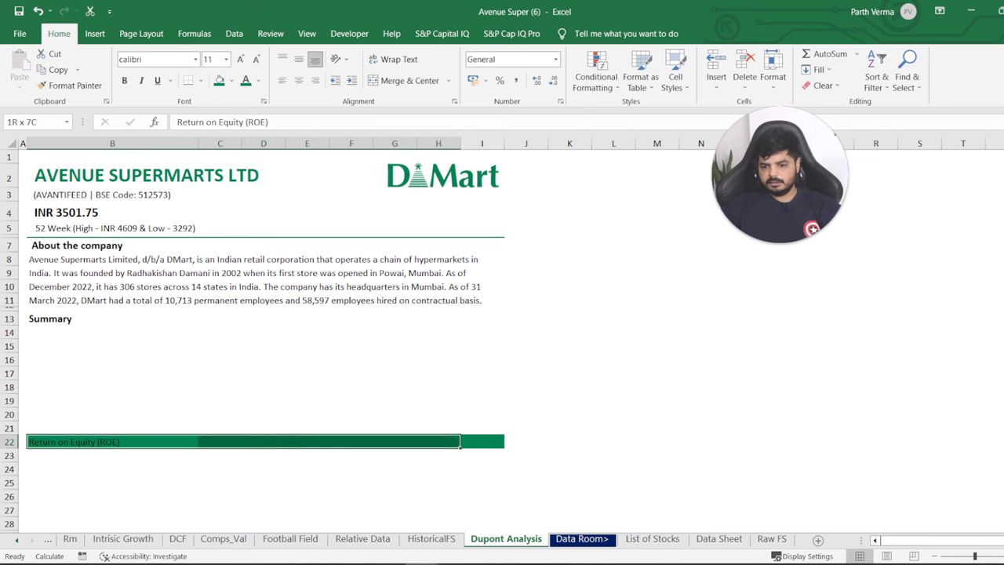
{"action": "key", "text": "shift+Right"}
{"action": "key", "text": "alt+h"}
{"action": "key", "text": "m"}
{"action": "key", "text": "c"}
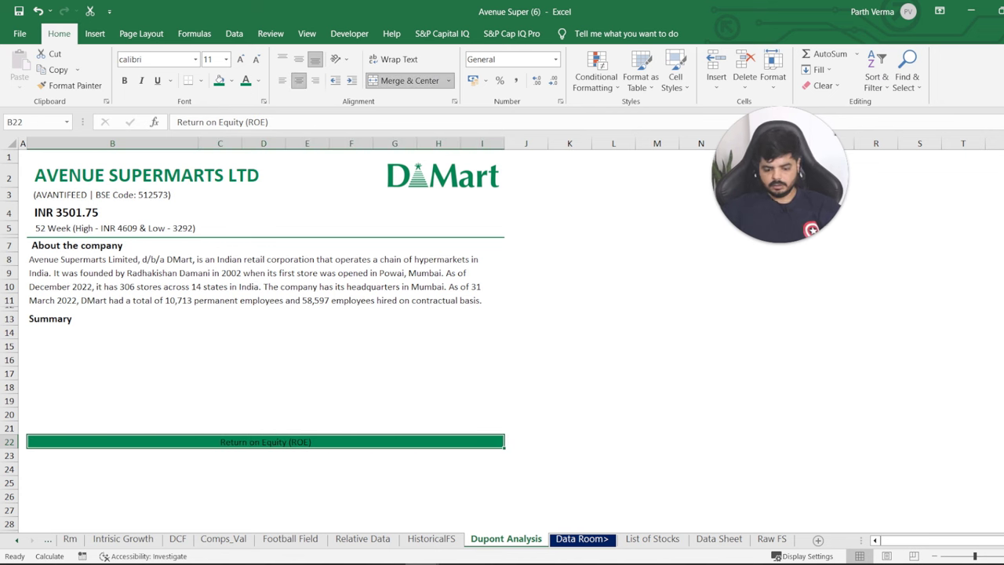
Make the ROE title bold, white and size 12.
{"action": "key", "text": "ctrl+b"}
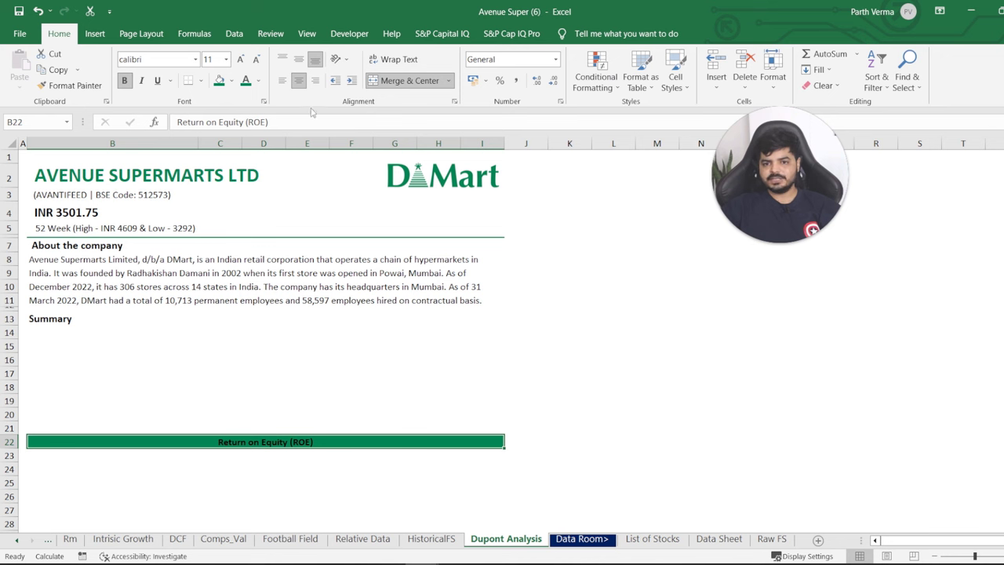
{"action": "left_click", "coordinate": [258, 81]}
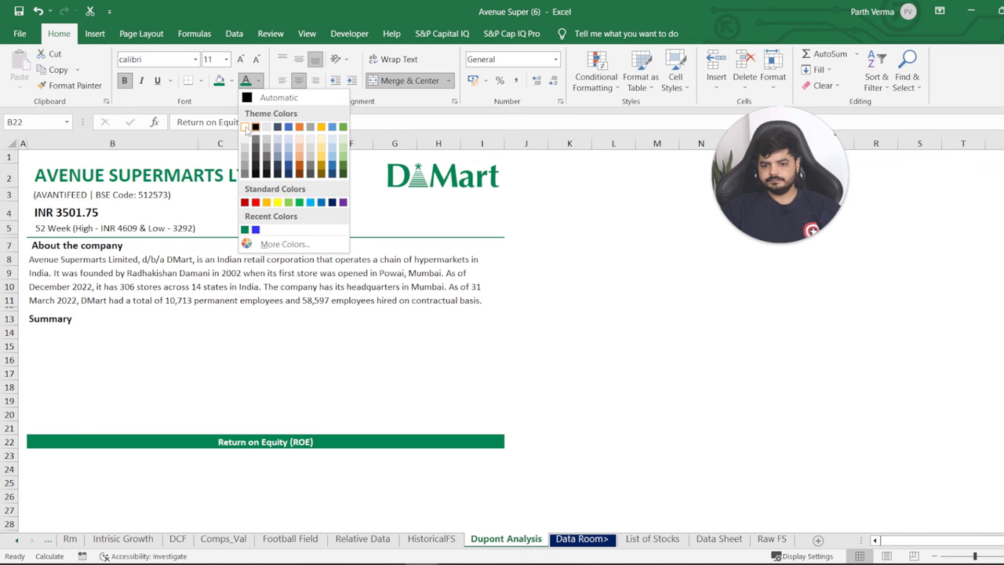
{"action": "left_click", "coordinate": [244, 127]}
{"action": "left_click", "coordinate": [241, 60]}
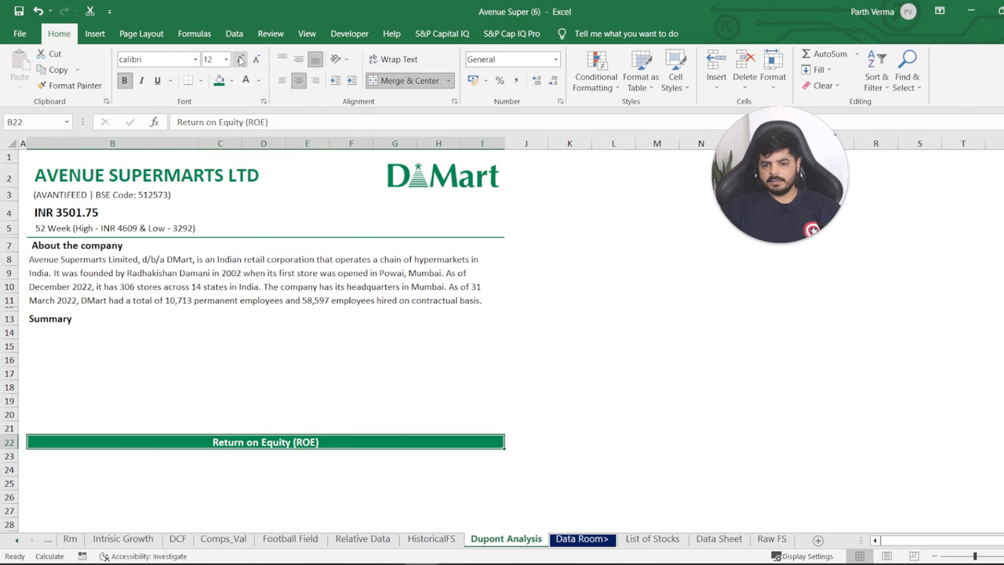
{"action": "left_click", "coordinate": [266, 359]}
{"action": "left_click", "coordinate": [187, 482]}
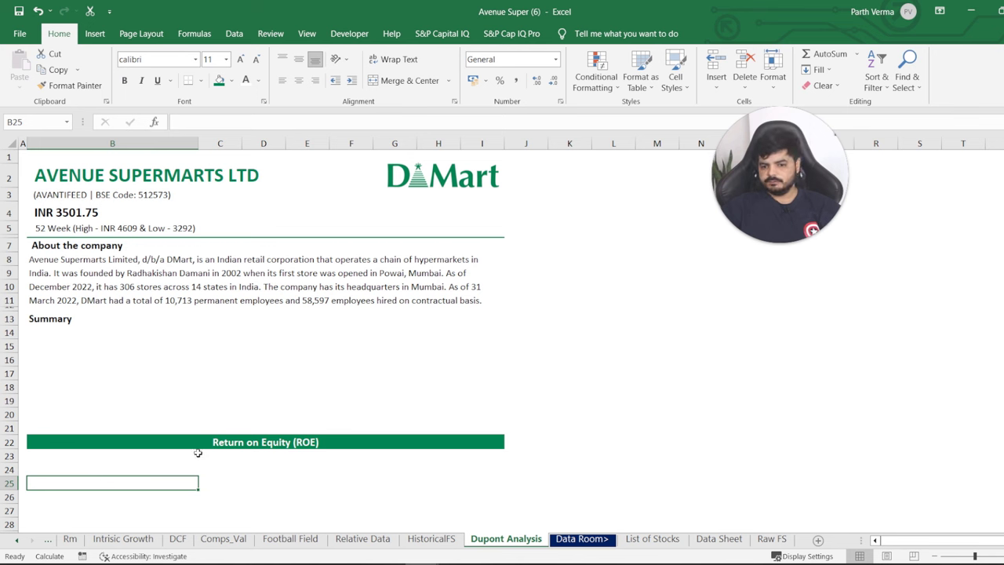
Link cell I23 to HistoricalFS's Mar-23 year heading with =HistoricalFS!L3.
{"action": "left_click", "coordinate": [237, 454]}
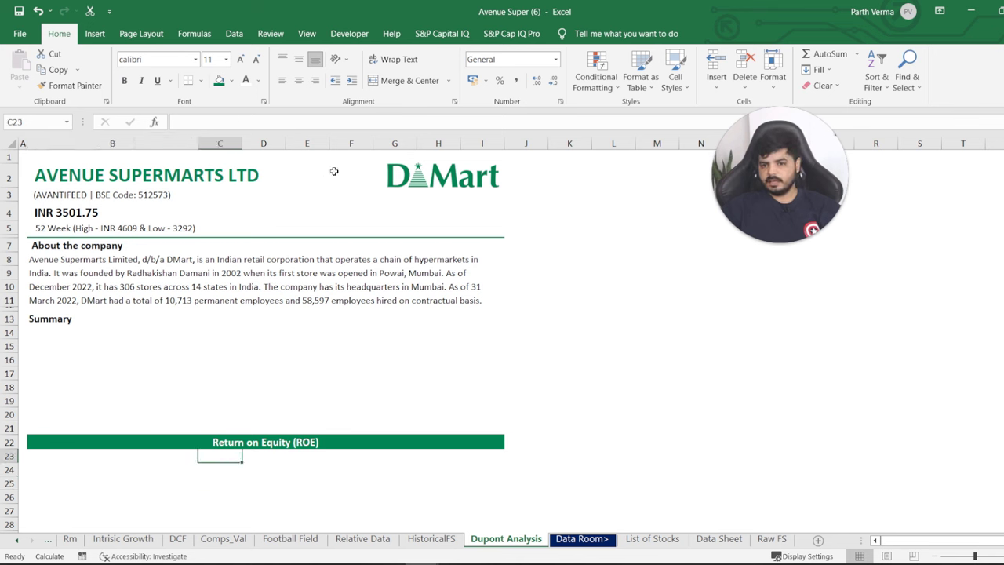
{"action": "left_click", "coordinate": [474, 461]}
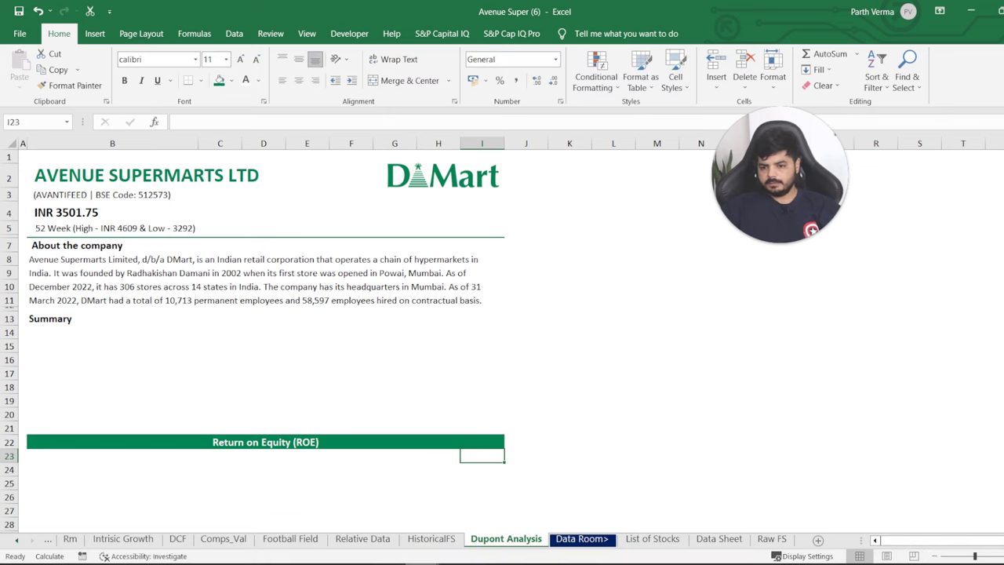
{"action": "left_click", "coordinate": [607, 401]}
{"action": "left_click", "coordinate": [517, 443]}
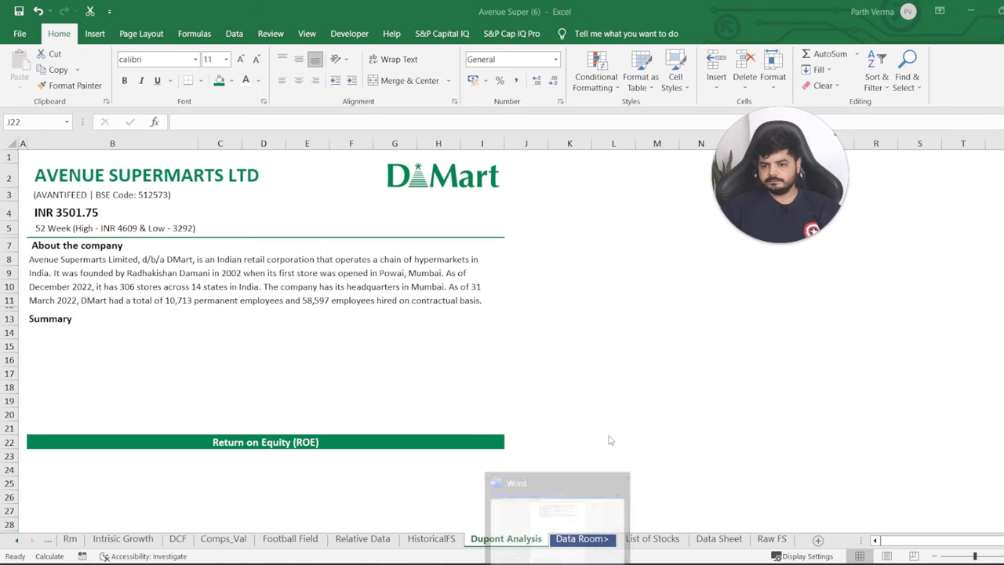
{"action": "left_click", "coordinate": [488, 455]}
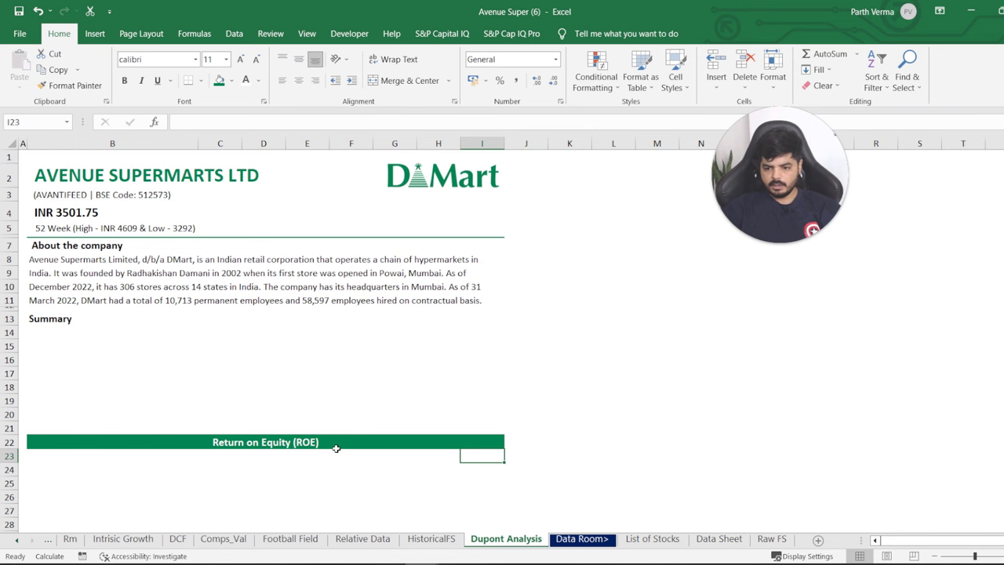
{"action": "type", "text": "="}
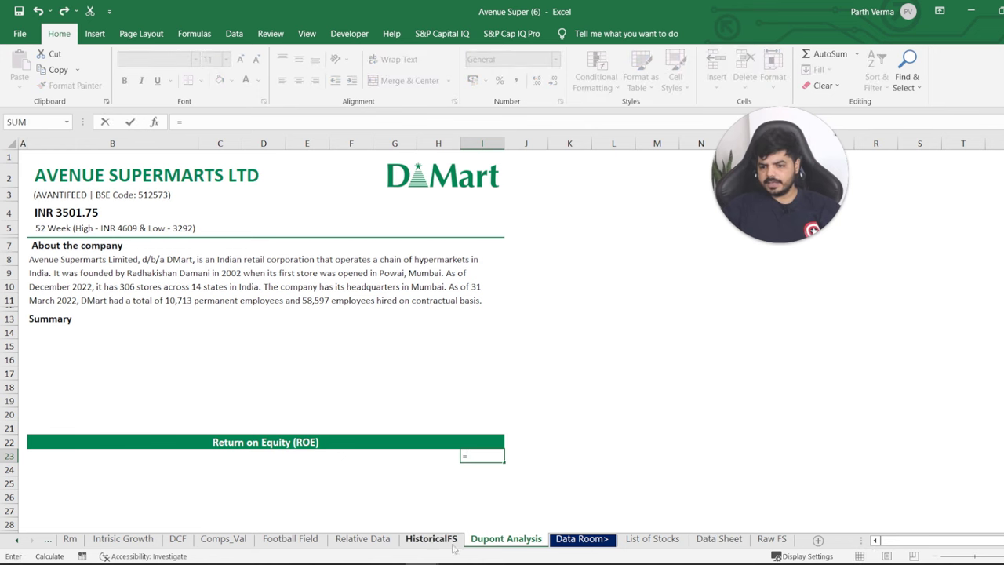
{"action": "left_click", "coordinate": [431, 540]}
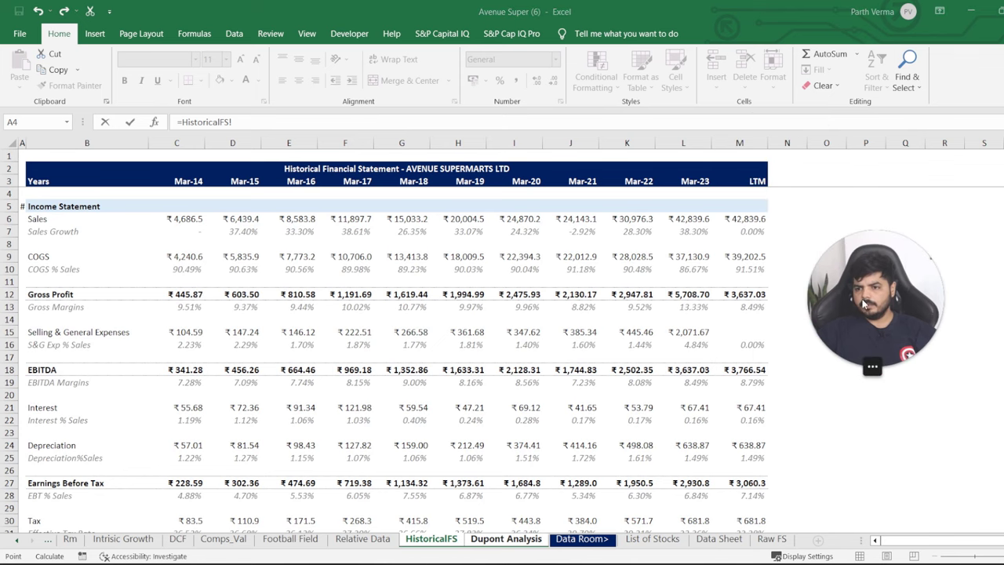
{"action": "left_click", "coordinate": [684, 182]}
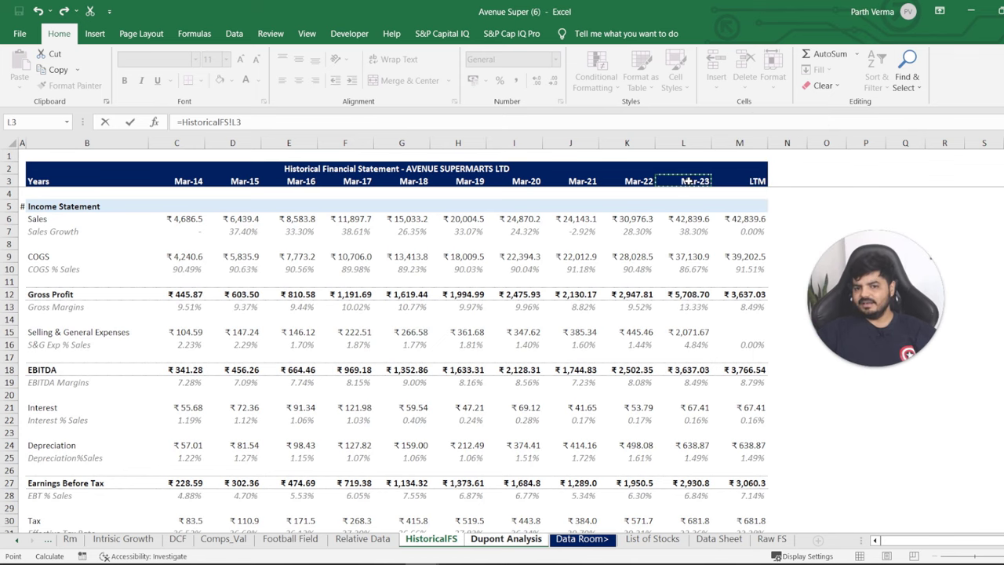
{"action": "key", "text": "Return"}
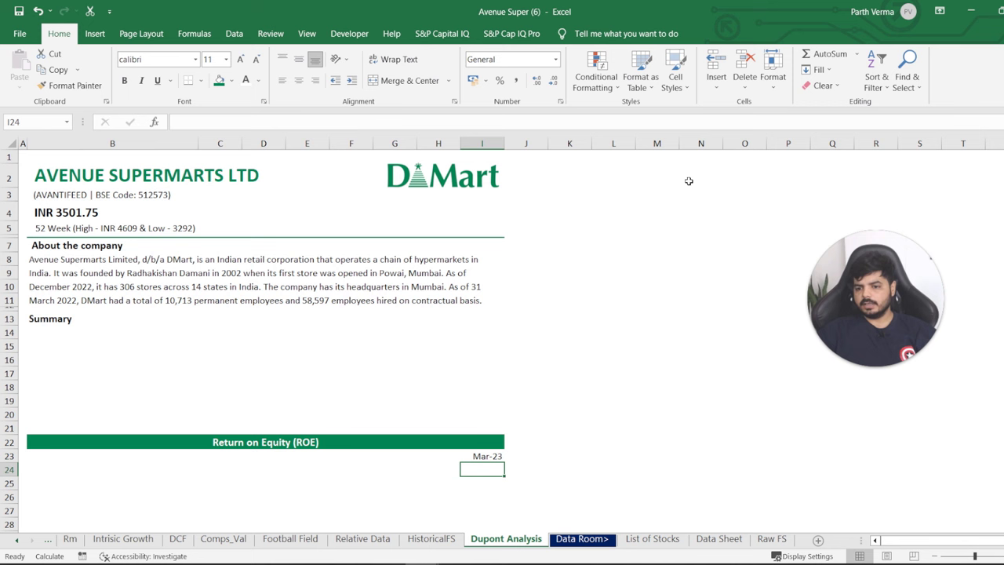
Copy the header formula leftward to C23 so row 23 shows Mar-17 through Mar-23.
{"action": "key", "text": "ctrl+c"}
{"action": "key", "text": "shift+Left"}
{"action": "key", "text": "shift+Left"}
{"action": "key", "text": "shift+Left"}
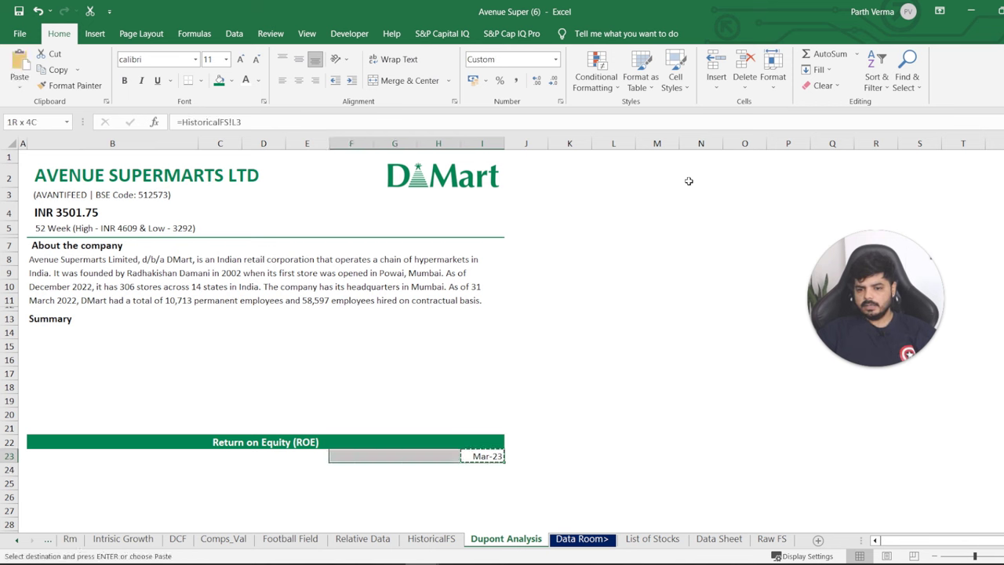
{"action": "key", "text": "shift+Left"}
{"action": "key", "text": "shift+Left"}
{"action": "key", "text": "shift+Left"}
{"action": "key", "text": "ctrl+v"}
{"action": "key", "text": "Escape"}
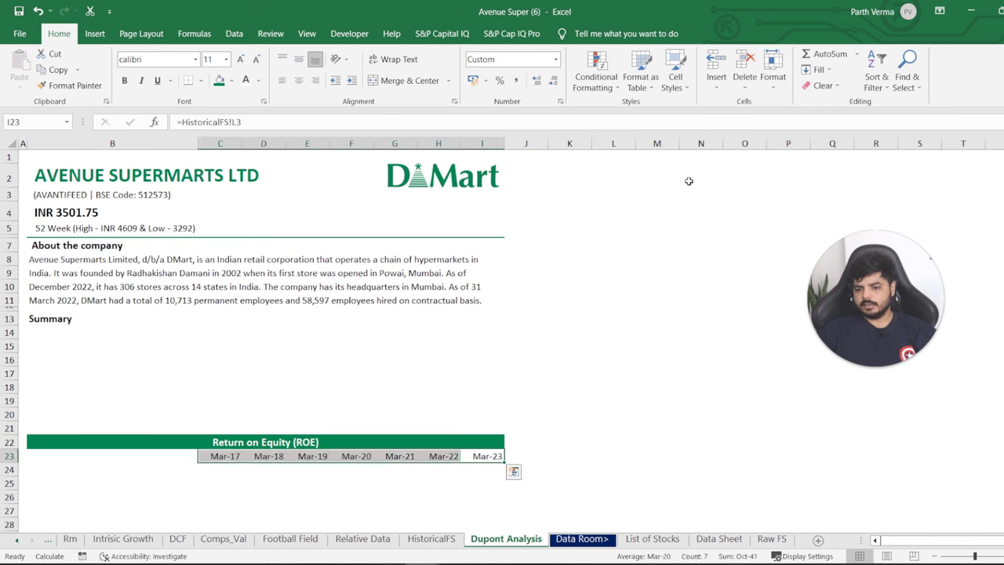
{"action": "key", "text": "Left"}
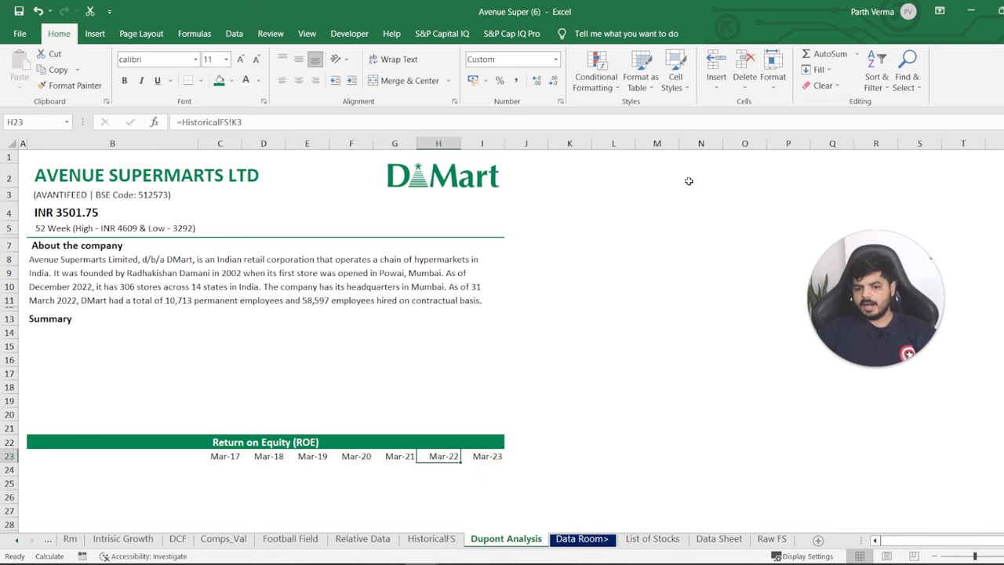
{"action": "key", "text": "Left"}
{"action": "key", "text": "Left"}
{"action": "key", "text": "Left"}
{"action": "key", "text": "Left"}
{"action": "key", "text": "Left"}
{"action": "key", "text": "Right"}
{"action": "key", "text": "Right"}
{"action": "key", "text": "Right"}
{"action": "key", "text": "Right"}
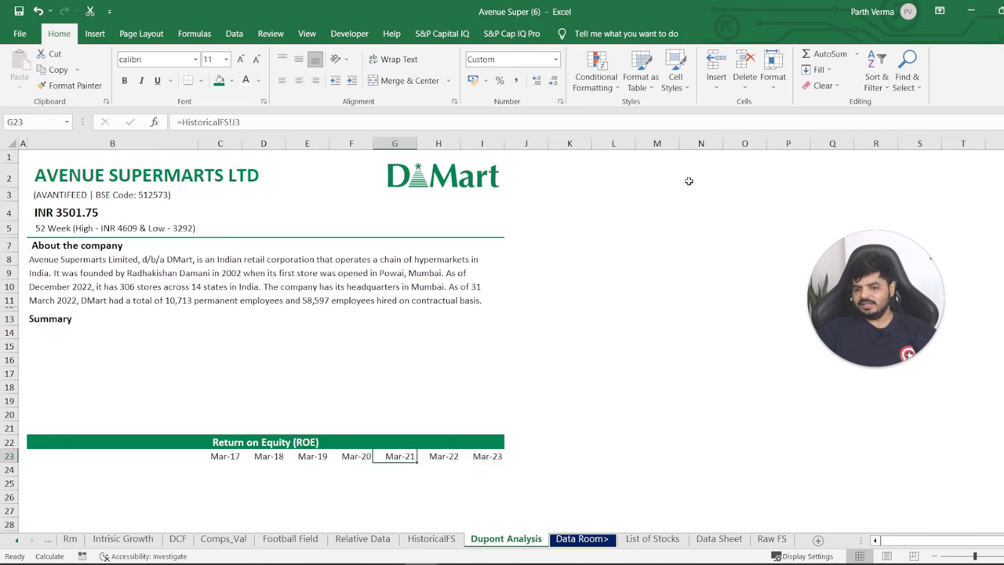
{"action": "key", "text": "Right"}
{"action": "key", "text": "Right"}
{"action": "key", "text": "Left"}
{"action": "key", "text": "Left"}
{"action": "key", "text": "Left"}
{"action": "key", "text": "Left"}
{"action": "key", "text": "Left"}
{"action": "key", "text": "Left"}
{"action": "key", "text": "Left"}
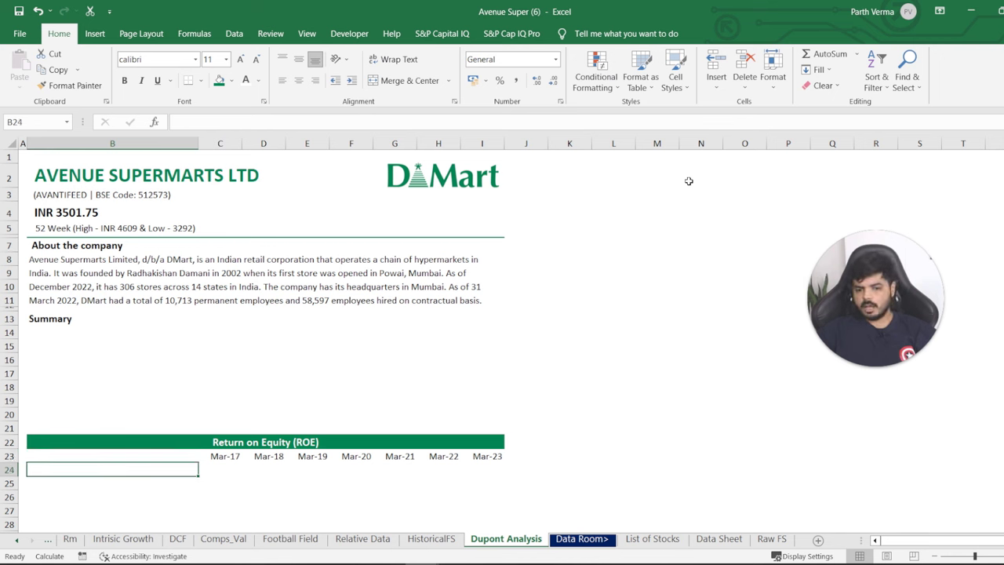
Bold the Mar-17 to Mar-23 year headers in C23:I23.
{"action": "key", "text": "Right"}
{"action": "key", "text": "shift+Right"}
{"action": "key", "text": "shift+Right"}
{"action": "key", "text": "shift+Right"}
{"action": "key", "text": "shift+Right"}
{"action": "key", "text": "shift+Right"}
{"action": "key", "text": "shift+Right"}
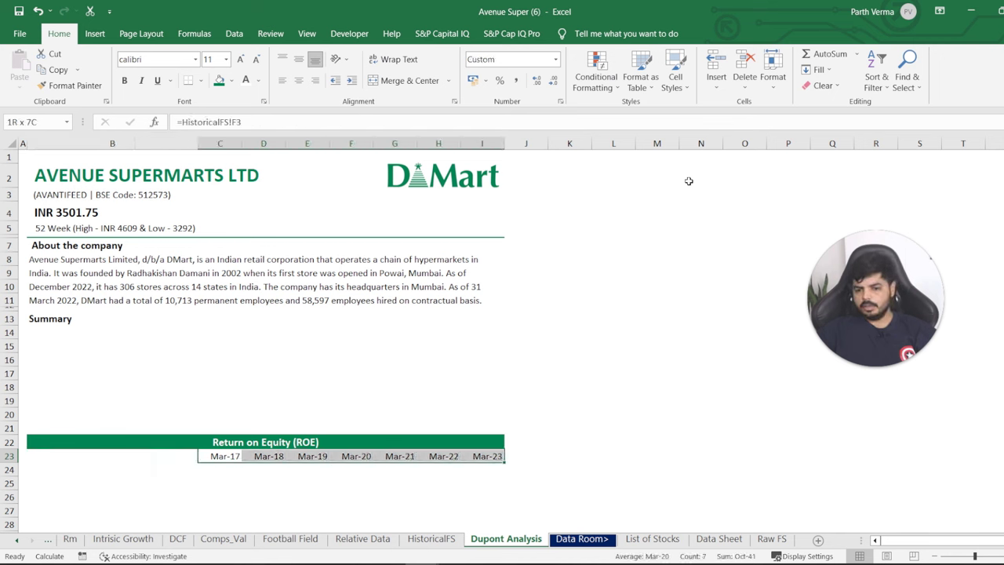
{"action": "key", "text": "ctrl+b"}
{"action": "key", "text": "Down"}
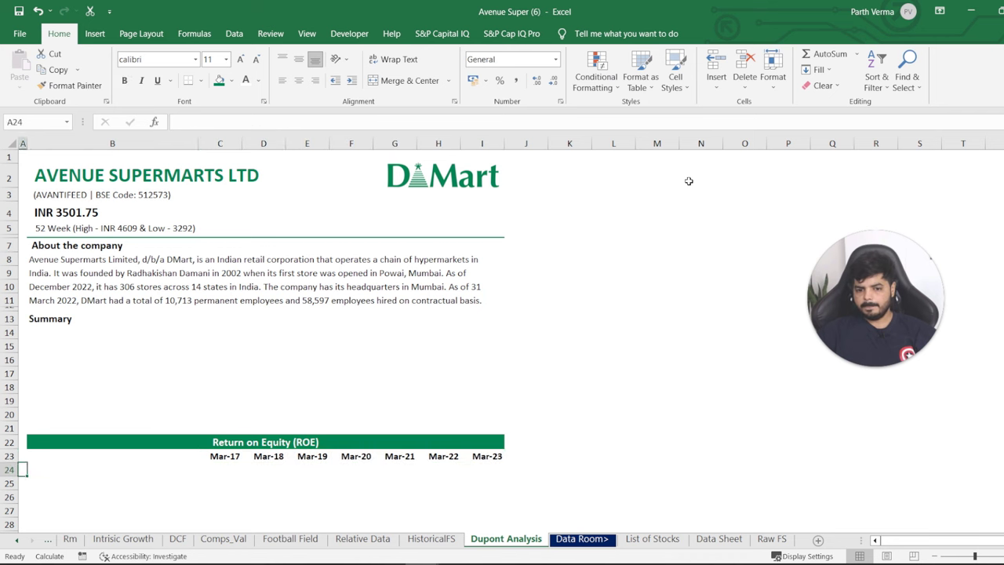
Label B24 'Net Profit' and B25 'Average Shareholder Equity'.
{"action": "key", "text": "Left"}
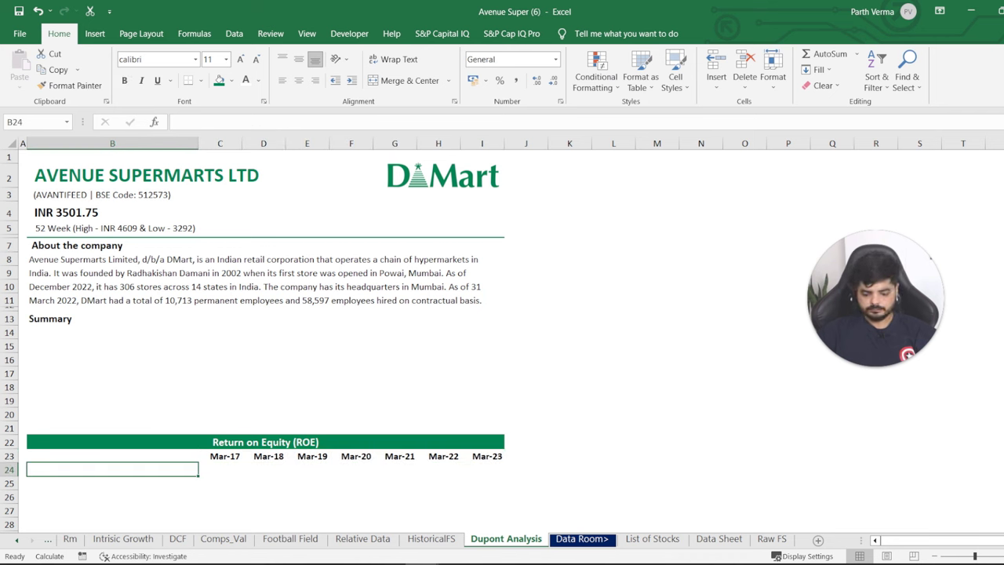
{"action": "type", "text": "Net Profit"}
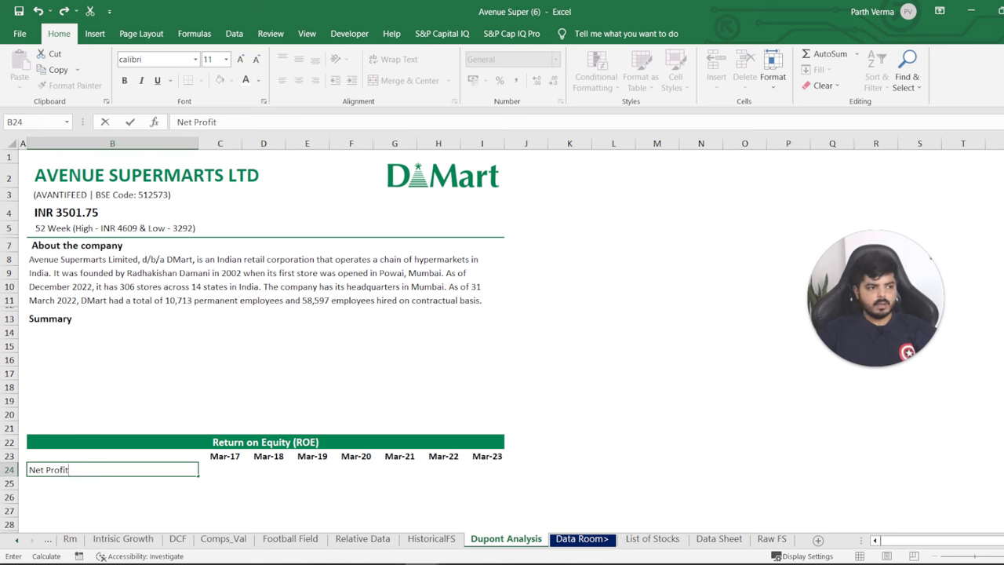
{"action": "key", "text": "Return"}
{"action": "type", "text": "Avera"}
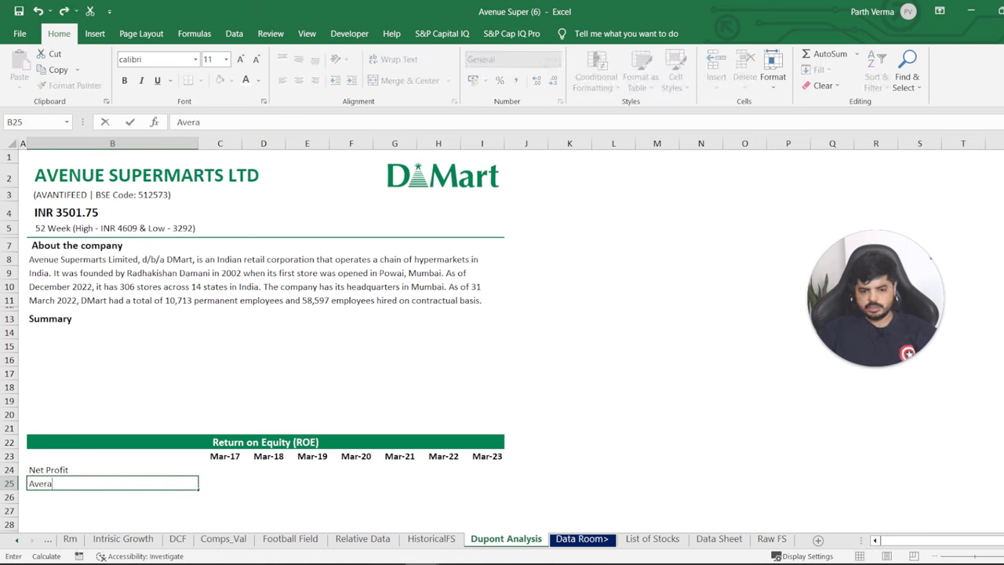
{"action": "type", "text": "ge"}
{"action": "type", "text": "ah"}
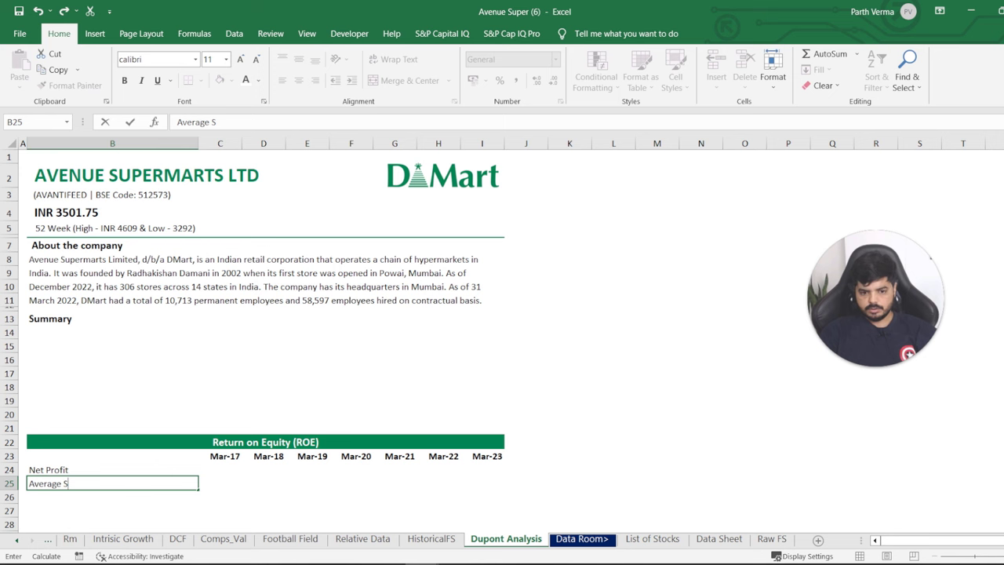
{"action": "type", "text": "hareho"}
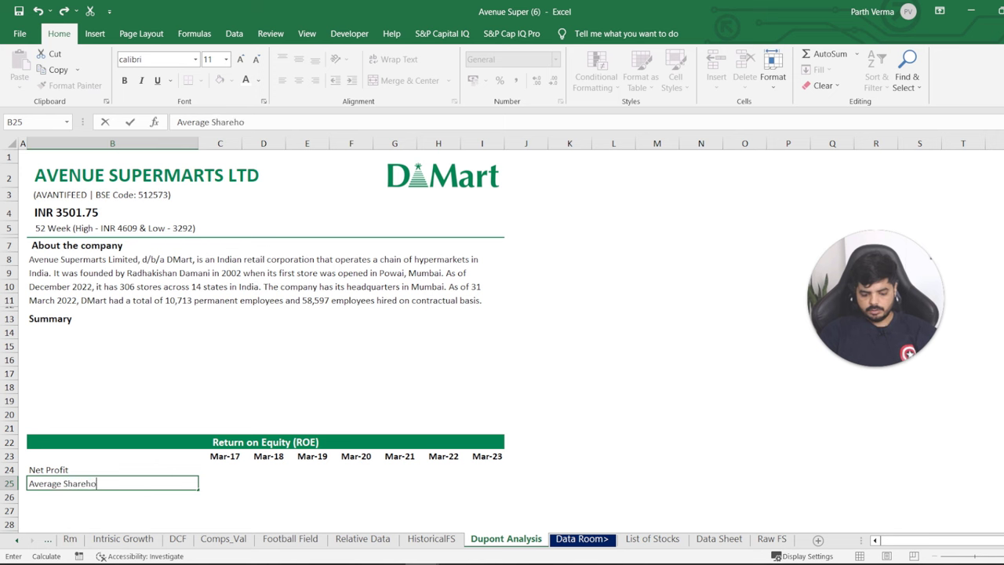
{"action": "type", "text": "lder E"}
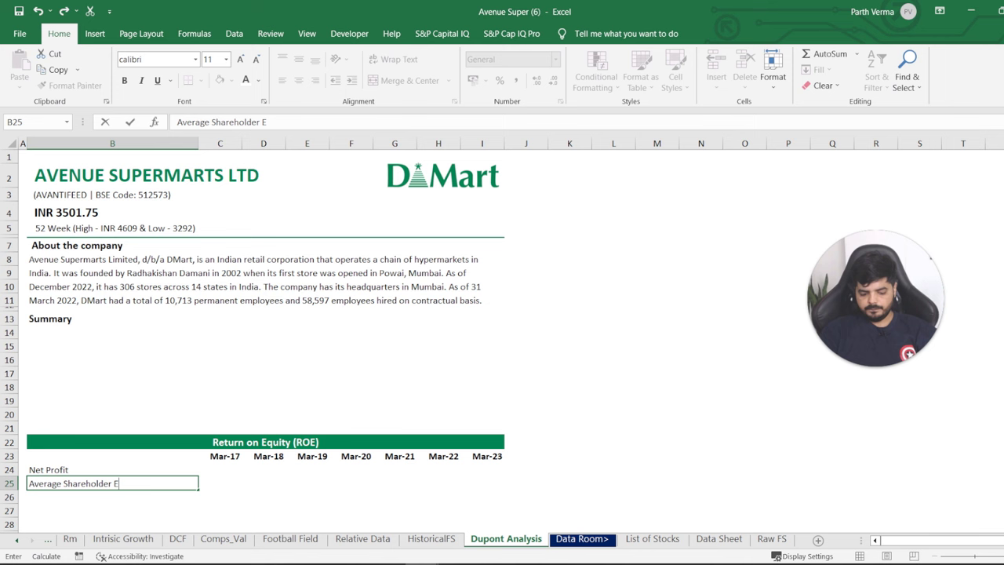
{"action": "type", "text": "quity"}
{"action": "key", "text": "Return"}
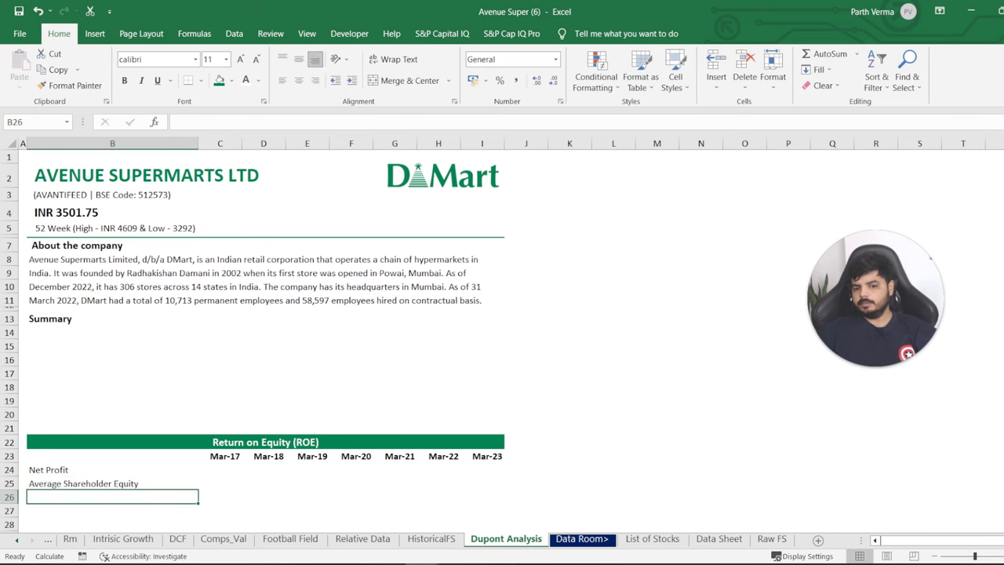
{"action": "key", "text": "Up"}
{"action": "key", "text": "Right"}
{"action": "key", "text": "Right"}
{"action": "key", "text": "Right"}
{"action": "key", "text": "Right"}
{"action": "key", "text": "Right"}
{"action": "key", "text": "Right"}
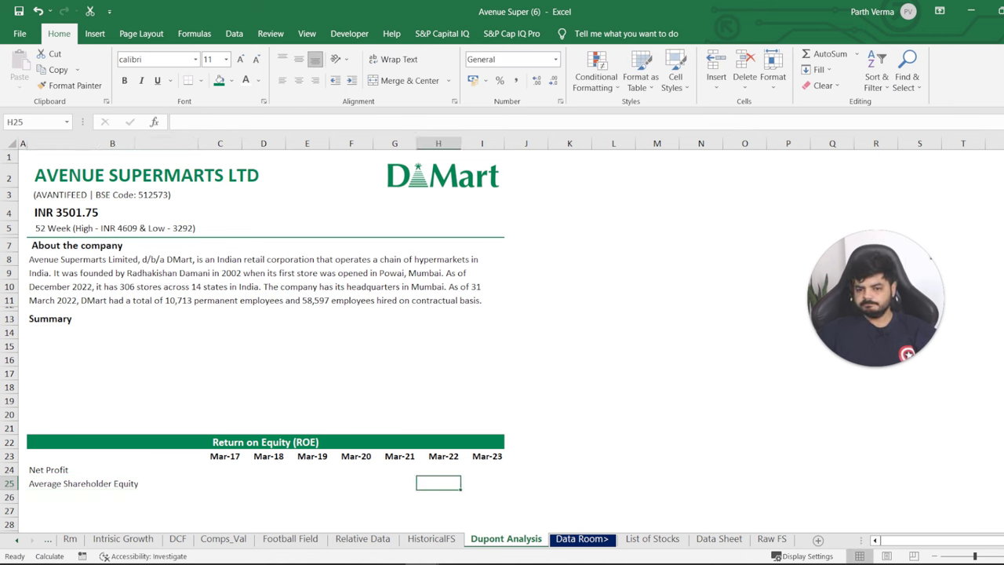
{"action": "key", "text": "Right"}
{"action": "key", "text": "Up"}
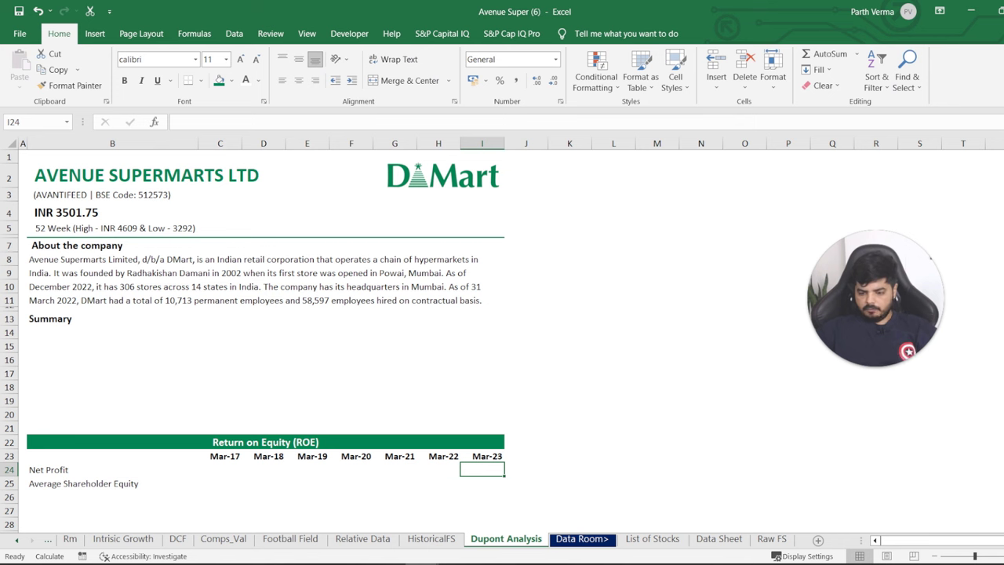
Link the Mar-23 Net Profit in I24 to Data Sheet and fill it back to Mar-17.
{"action": "type", "text": "="}
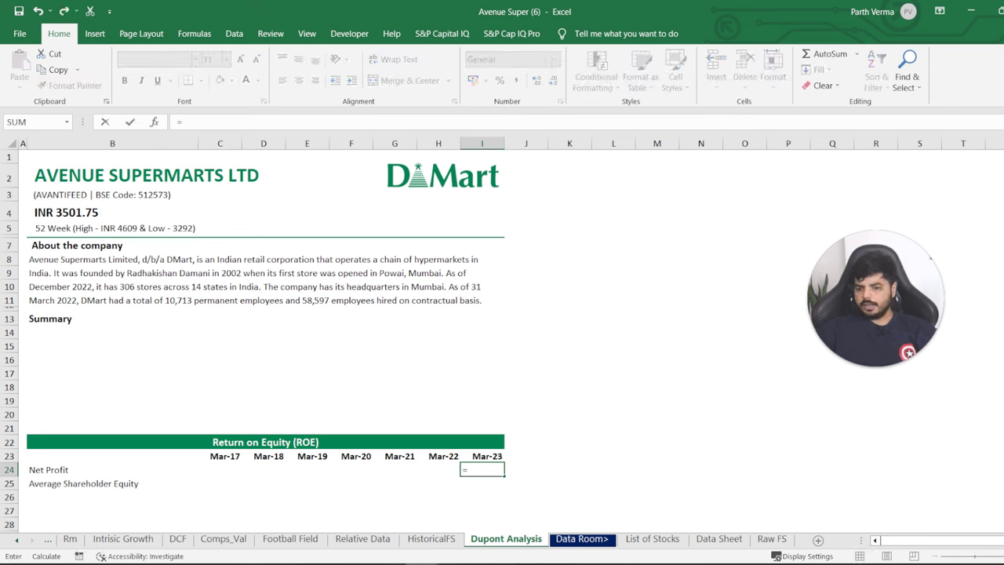
{"action": "left_click", "coordinate": [718, 539]}
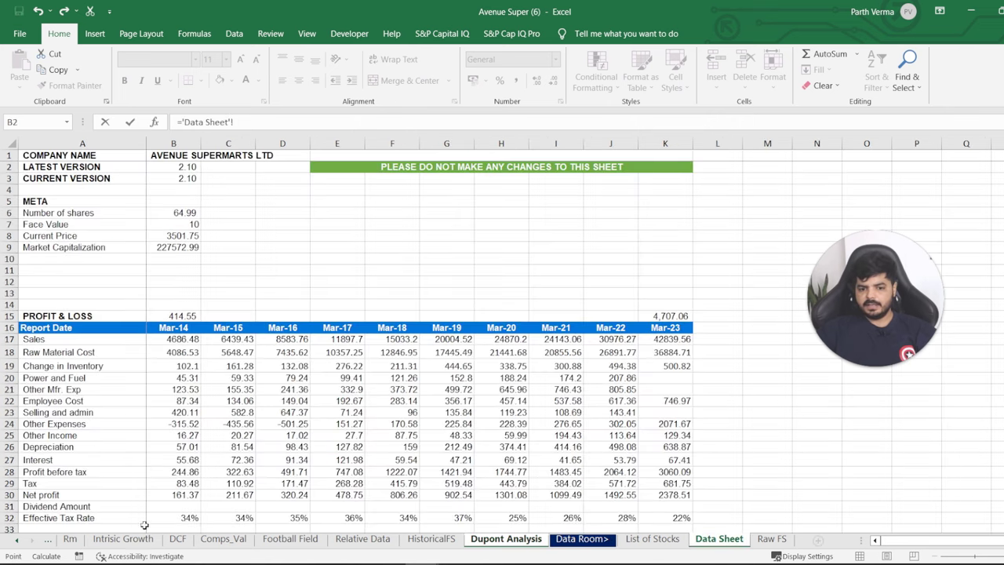
{"action": "left_click", "coordinate": [657, 496]}
{"action": "key", "text": "Return"}
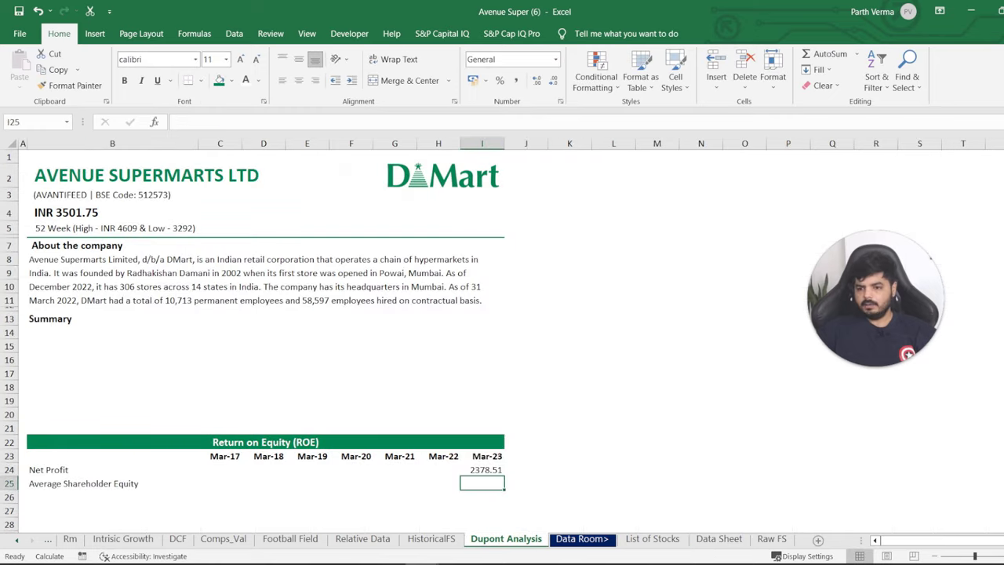
{"action": "key", "text": "ctrl+c"}
{"action": "key", "text": "shift+Left"}
{"action": "key", "text": "shift+Left"}
{"action": "key", "text": "shift+Left"}
{"action": "key", "text": "shift+Left"}
{"action": "key", "text": "shift+Left"}
{"action": "key", "text": "shift+Left"}
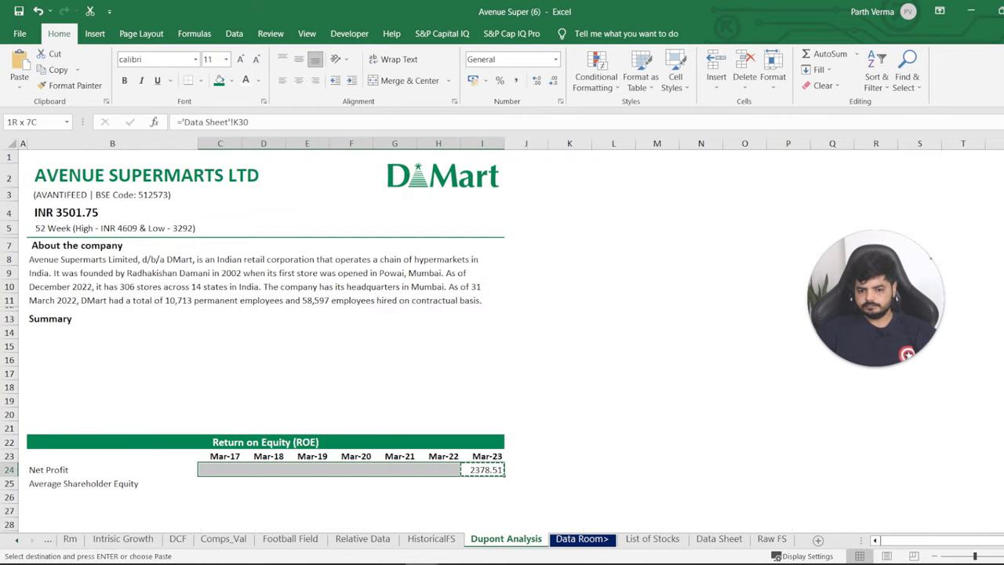
{"action": "key", "text": "Return"}
In I25, average Mar-23 and Mar-22 equity capital plus reserves from Data Sheet rows 57–58.
{"action": "left_click", "coordinate": [481, 483]}
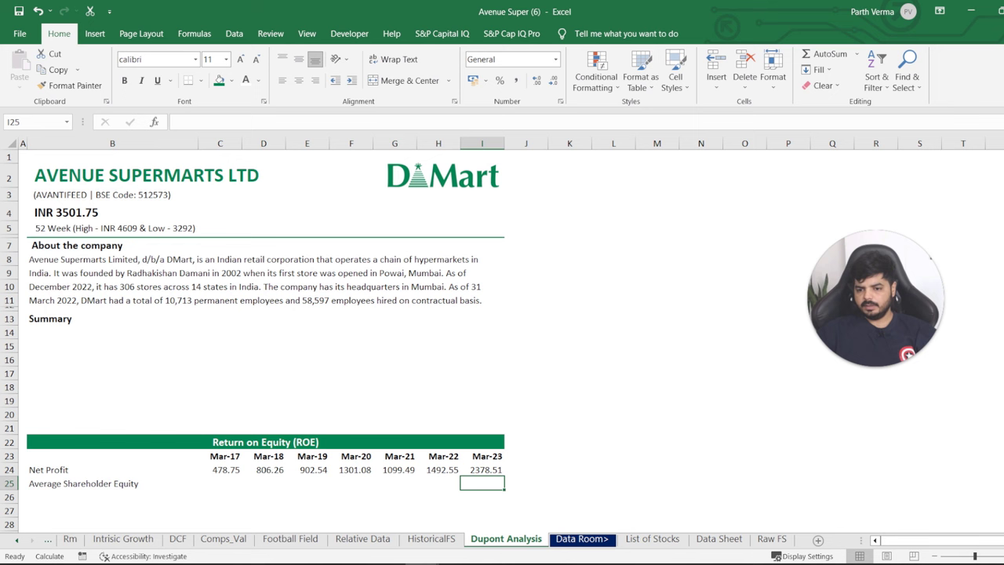
{"action": "type", "text": "="}
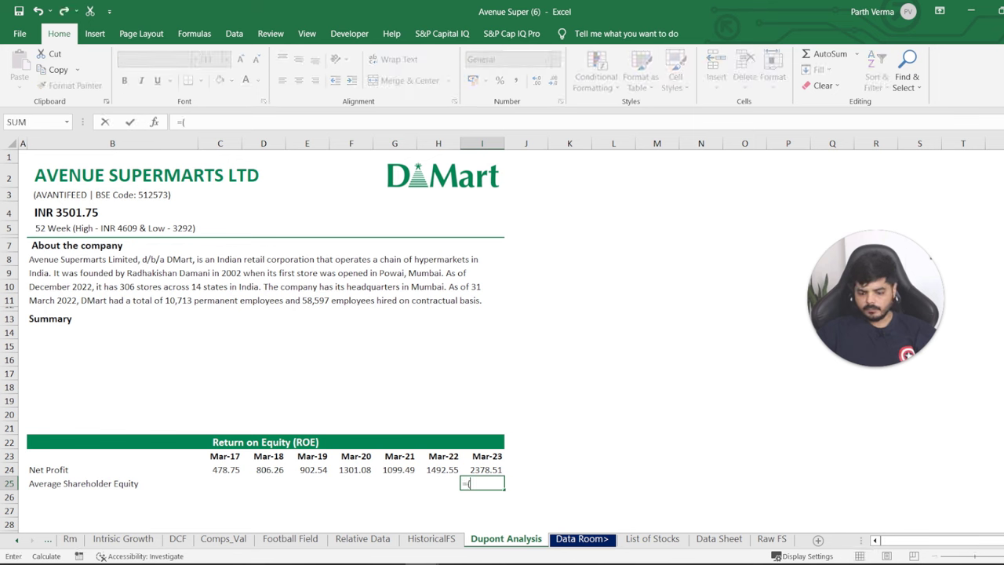
{"action": "type", "text": "("}
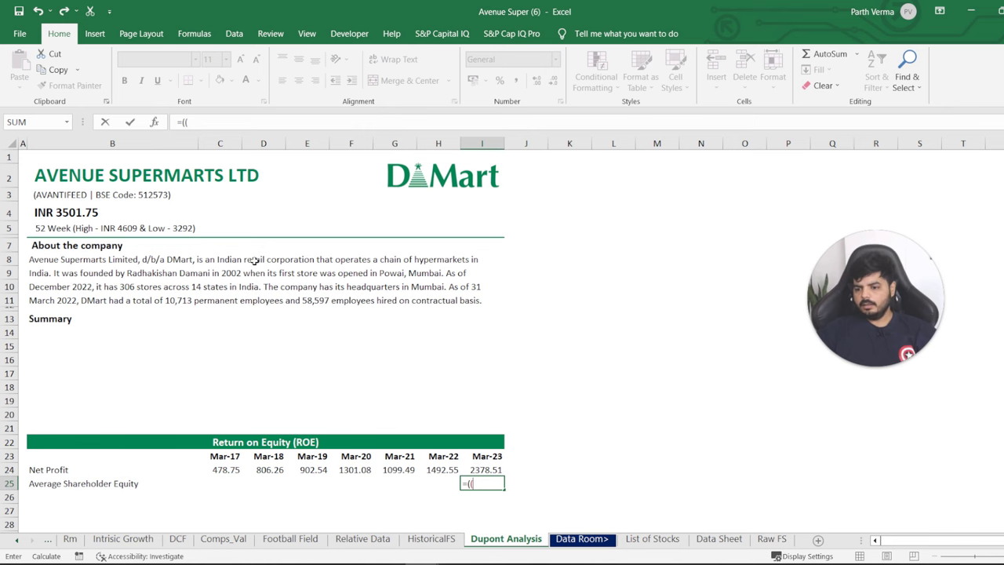
{"action": "left_click", "coordinate": [719, 540]}
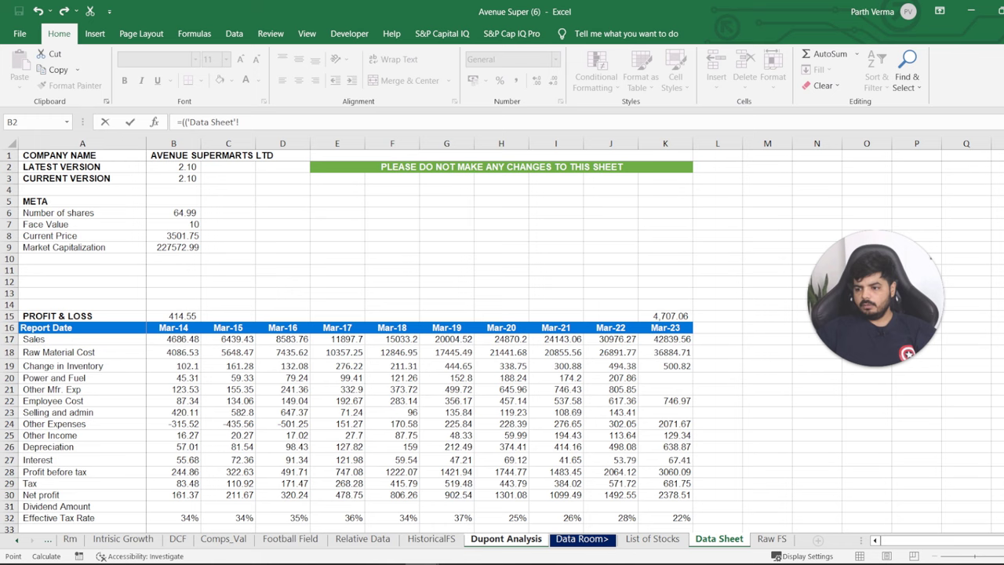
{"action": "scroll", "coordinate": [502, 345], "scroll_direction": "down", "scroll_amount": 3}
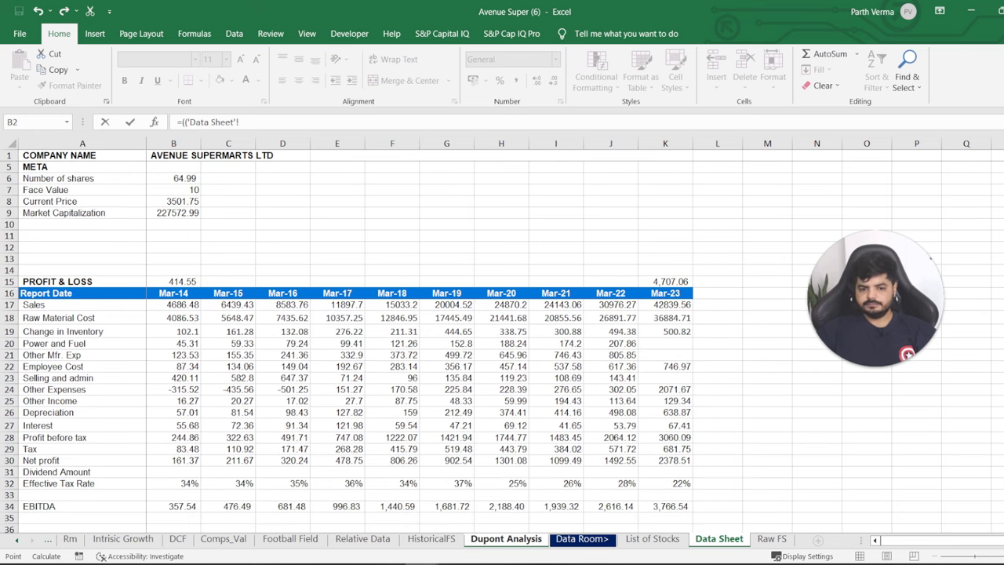
{"action": "scroll", "coordinate": [502, 345], "scroll_direction": "down", "scroll_amount": 2}
{"action": "scroll", "coordinate": [502, 345], "scroll_direction": "down", "scroll_amount": 3}
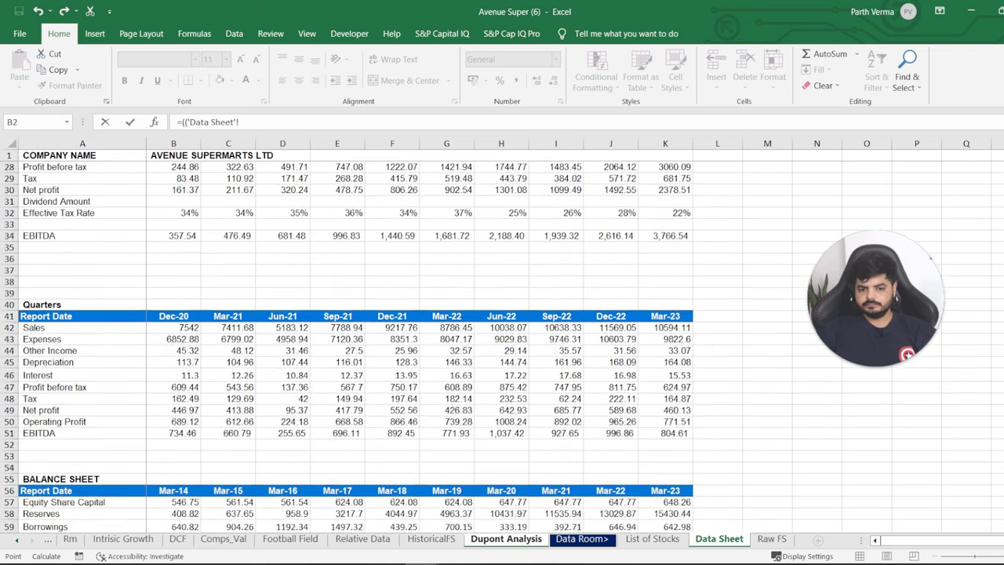
{"action": "scroll", "coordinate": [502, 345], "scroll_direction": "down", "scroll_amount": 4}
{"action": "scroll", "coordinate": [502, 345], "scroll_direction": "down", "scroll_amount": 1}
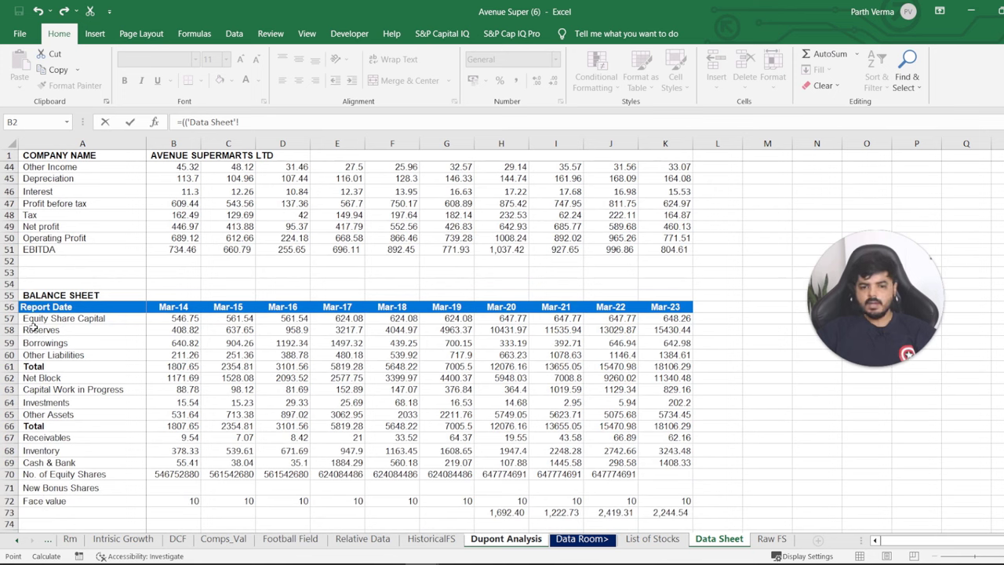
{"action": "left_click", "coordinate": [661, 319]}
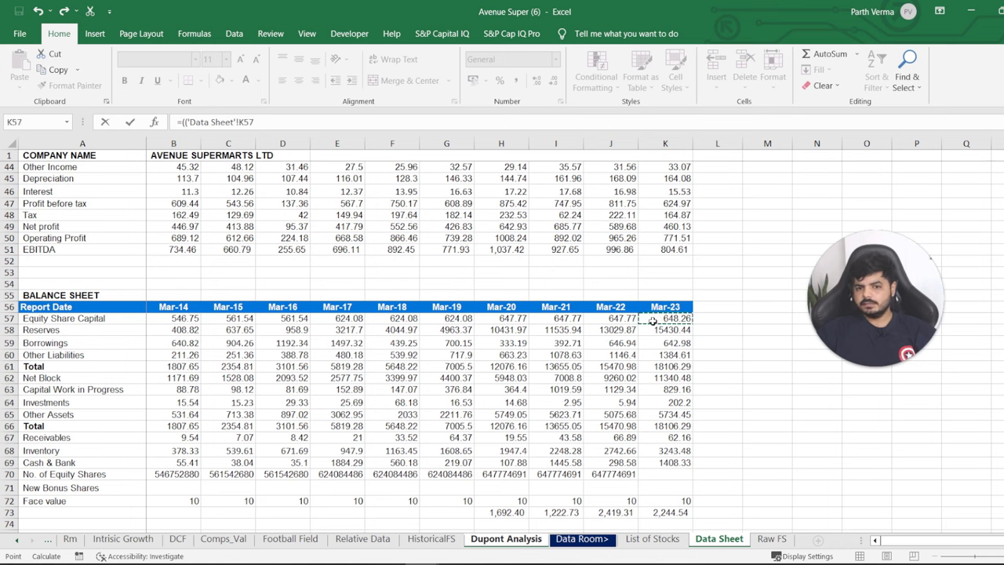
{"action": "type", "text": "+"}
{"action": "left_click", "coordinate": [683, 330]}
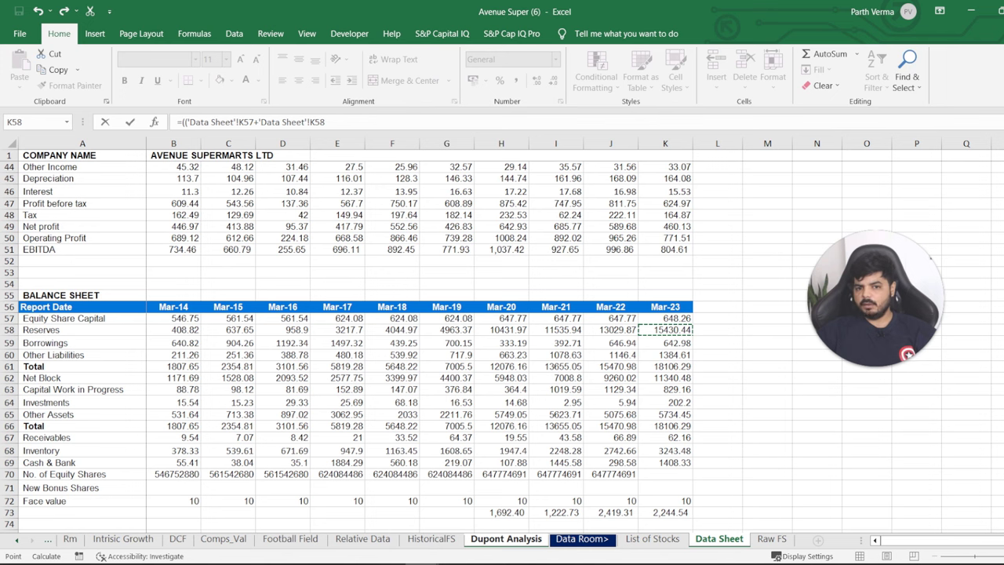
{"action": "type", "text": ")+("}
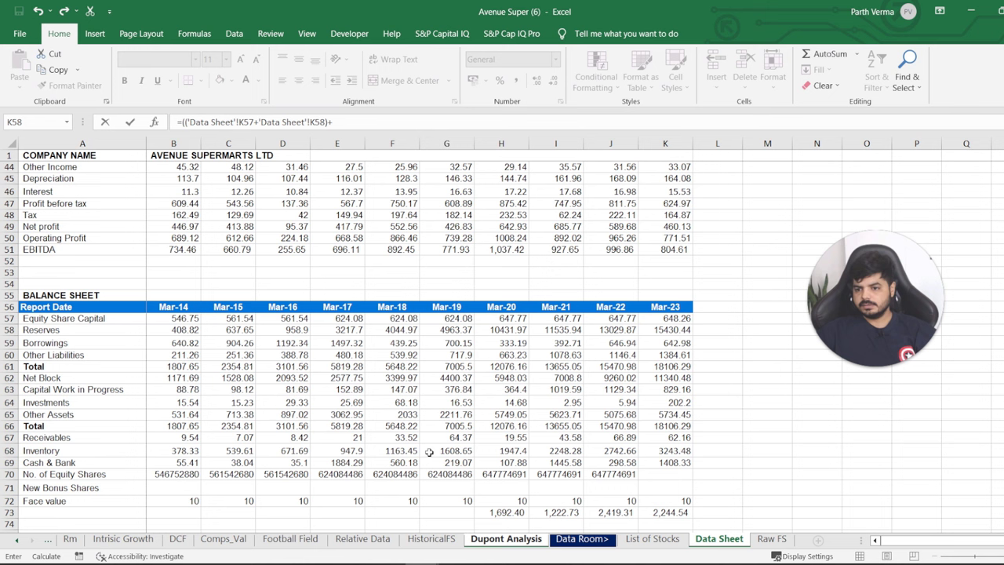
{"action": "left_click", "coordinate": [617, 316]}
{"action": "type", "text": "+"}
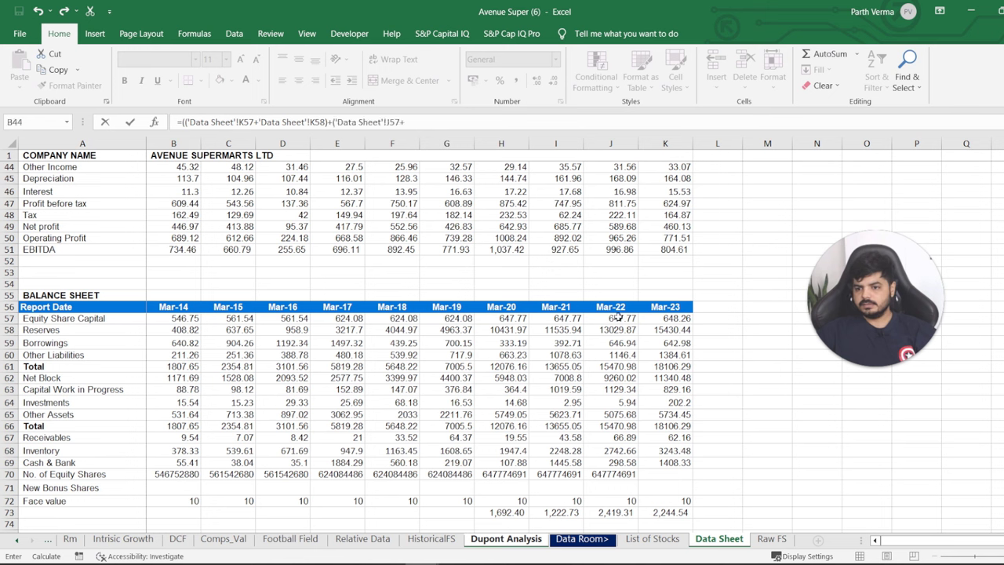
{"action": "left_click", "coordinate": [629, 331]}
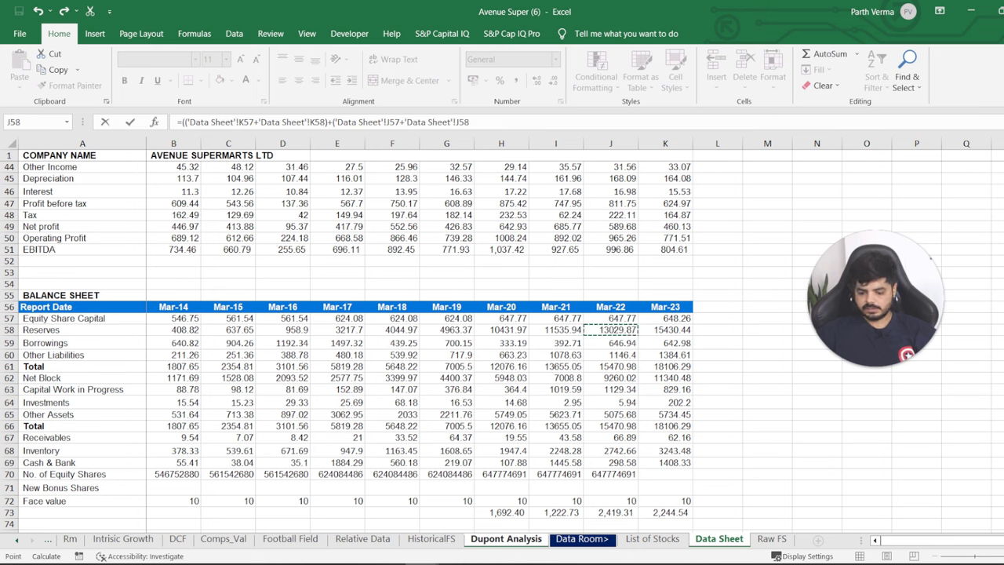
{"action": "type", "text": ")"}
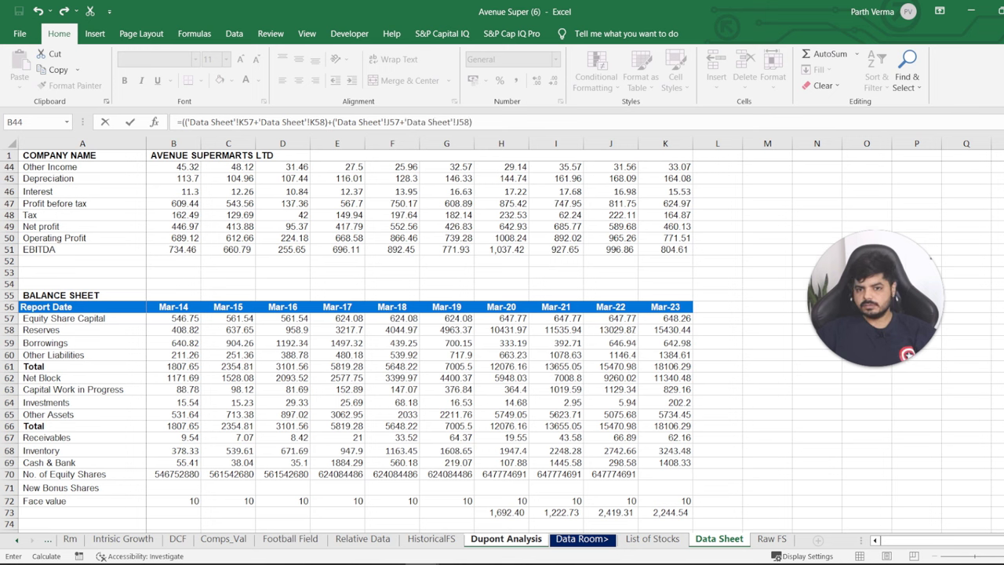
{"action": "type", "text": ")/2"}
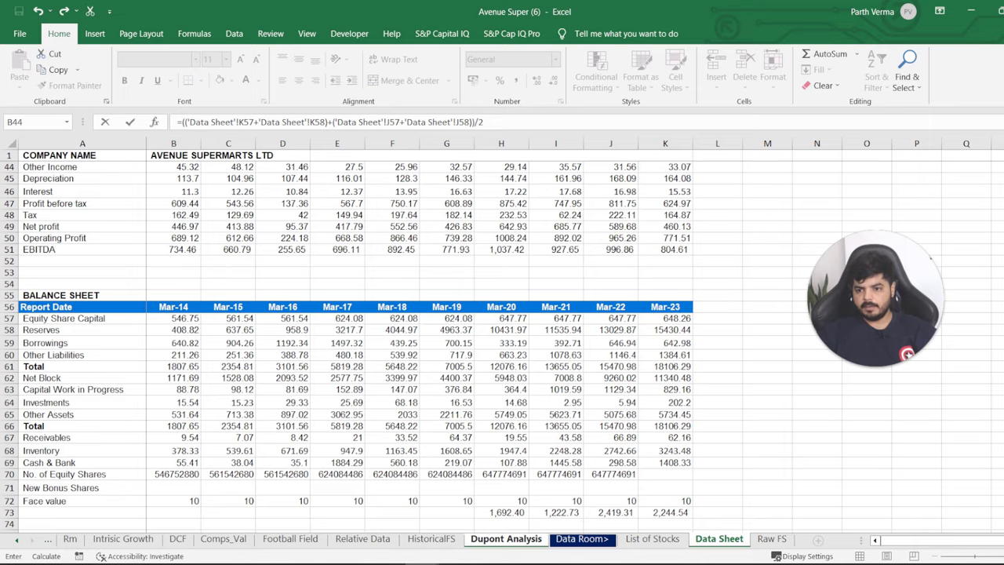
{"action": "key", "text": "Return"}
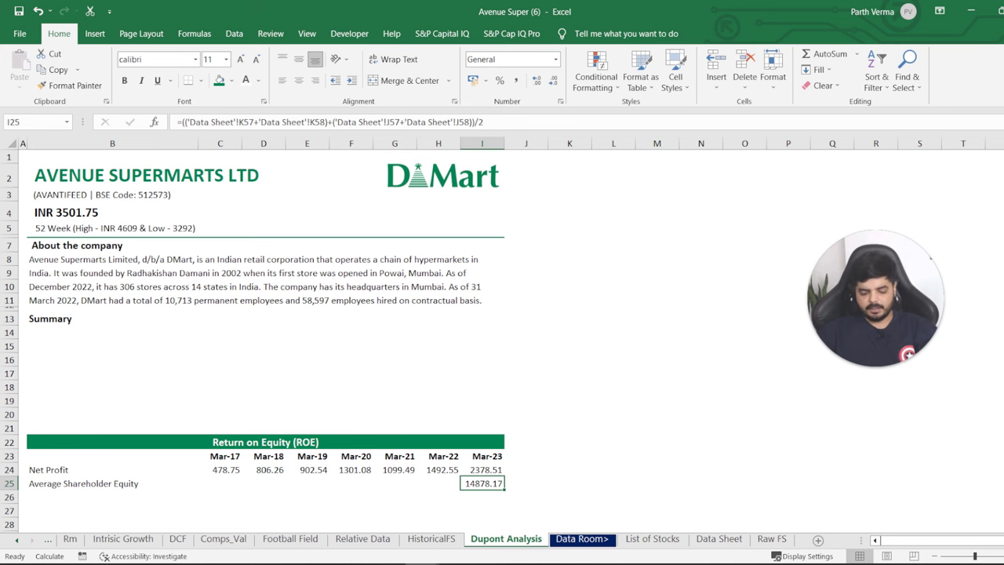
Copy the average equity formula back across the Mar-17 to Mar-22 columns.
{"action": "key", "text": "ctrl+c"}
{"action": "key", "text": "shift+Left"}
{"action": "key", "text": "shift+Left"}
{"action": "key", "text": "shift+Left"}
{"action": "key", "text": "shift+Left"}
{"action": "key", "text": "shift+Left"}
{"action": "key", "text": "shift+Left"}
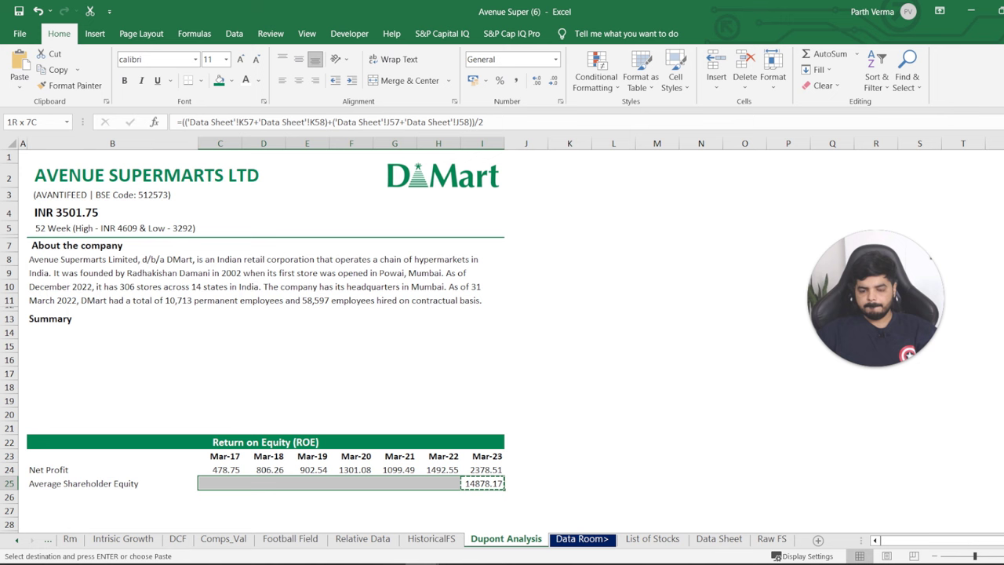
{"action": "key", "text": "ctrl+v"}
{"action": "key", "text": "Return"}
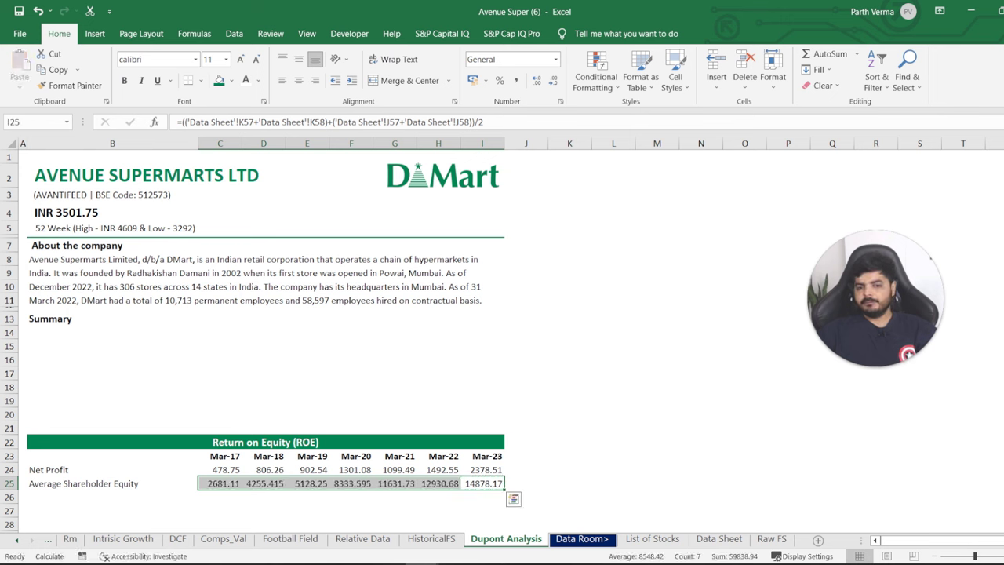
{"action": "left_click", "coordinate": [481, 497]}
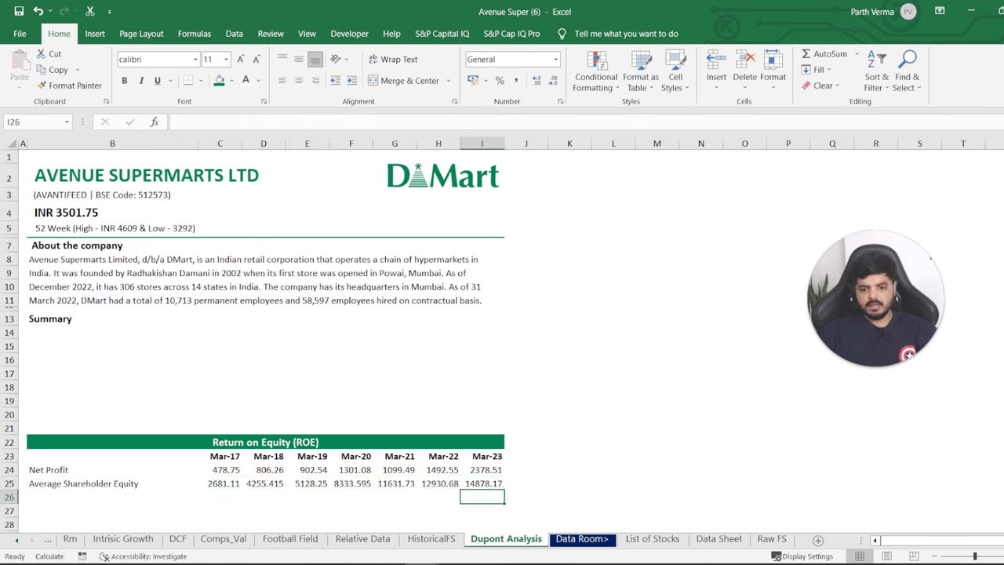
Add a bold 'Return on Equity' label in B26.
{"action": "key", "text": "Left"}
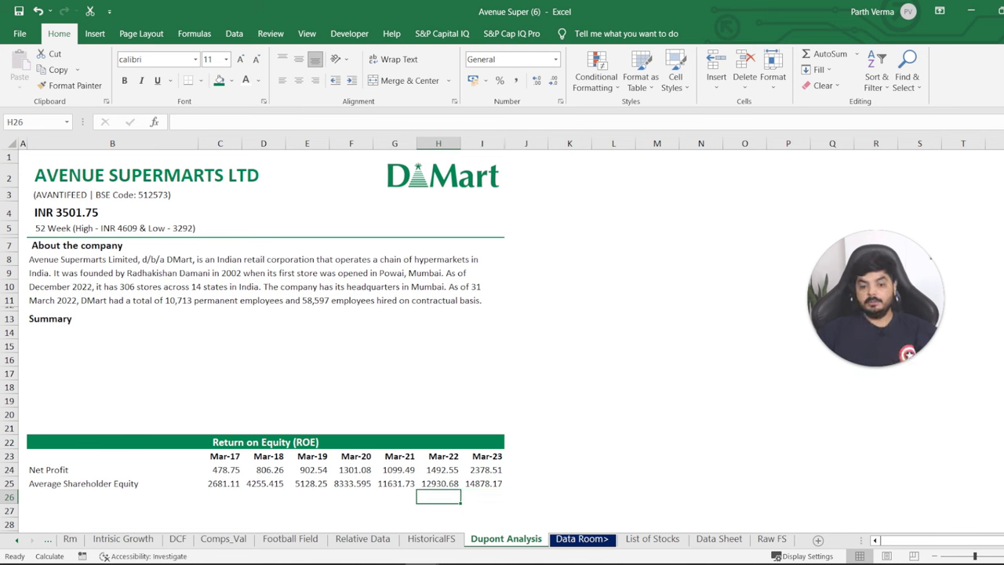
{"action": "key", "text": "Left"}
{"action": "key", "text": "Left"}
{"action": "key", "text": "Left"}
{"action": "key", "text": "Left"}
{"action": "key", "text": "Left"}
{"action": "key", "text": "Left"}
{"action": "key", "text": "Left"}
{"action": "key", "text": "Right"}
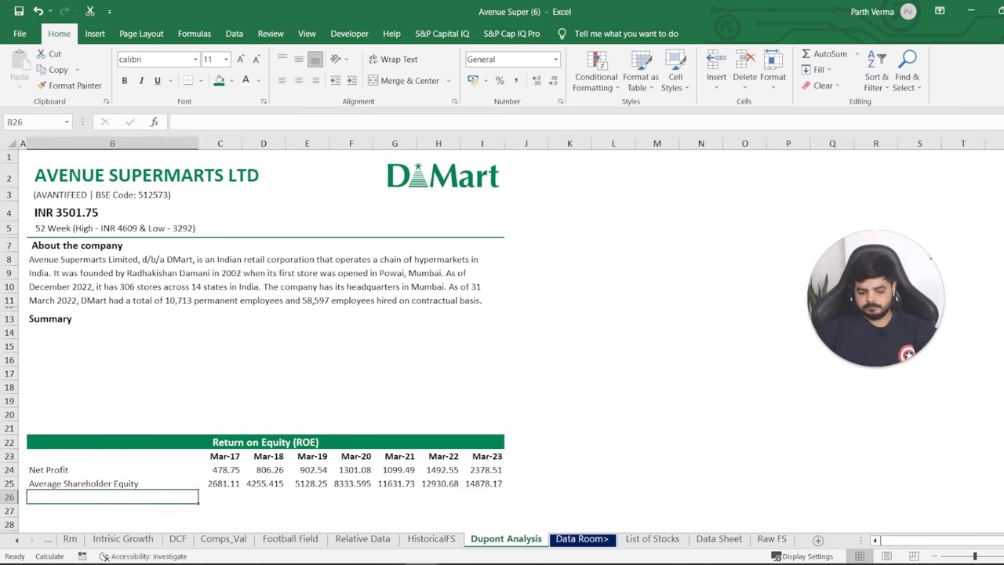
{"action": "type", "text": "Return on Equity (ROE"}
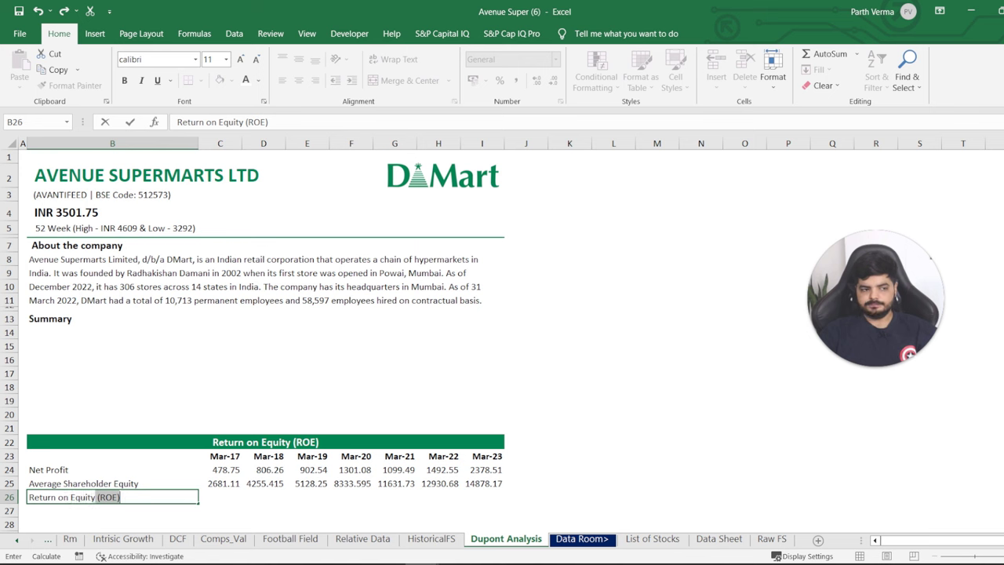
{"action": "key", "text": "BackSpace"}
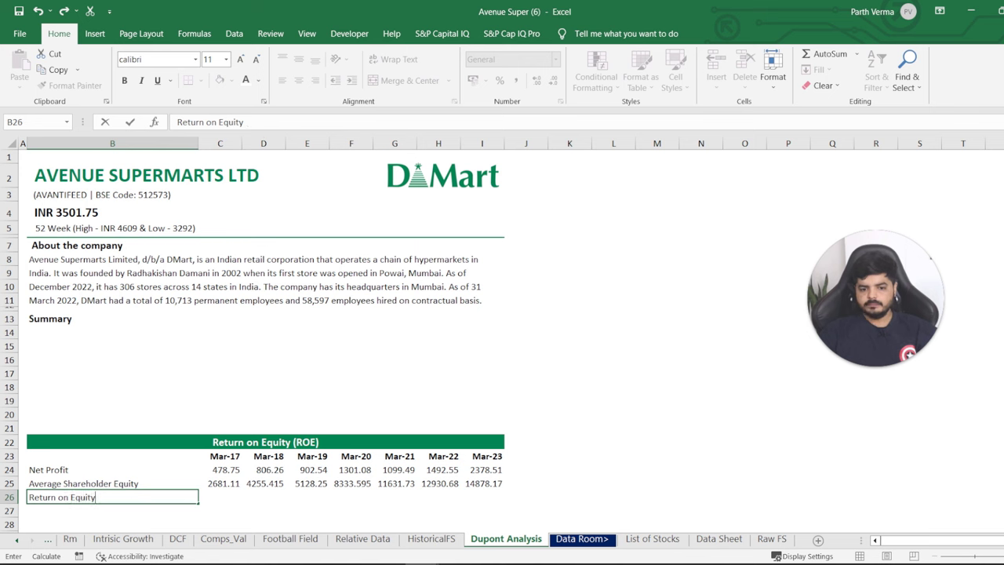
{"action": "key", "text": "Return"}
{"action": "key", "text": "Up"}
{"action": "key", "text": "ctrl+b"}
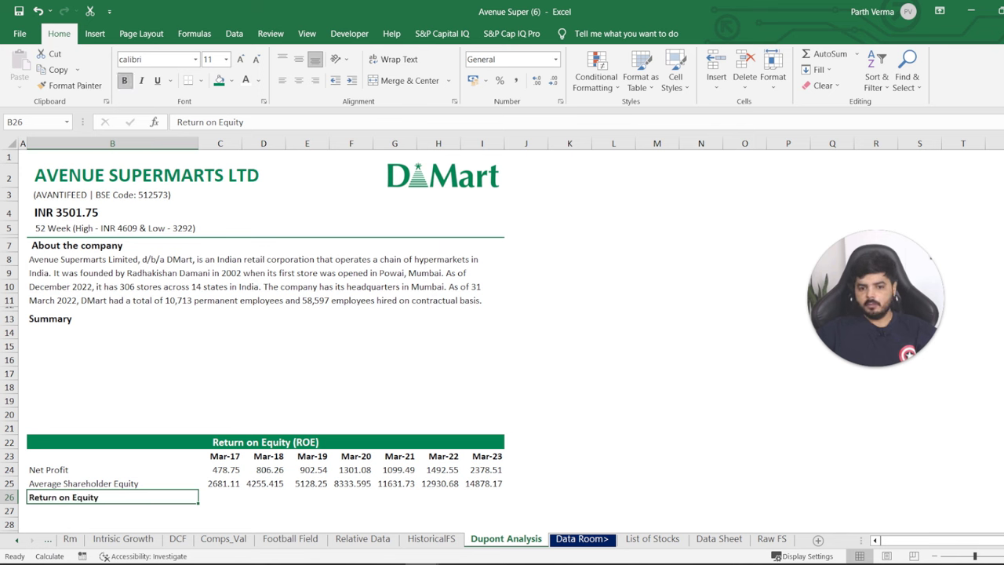
Enter =C24/C25 in C26 to divide Net Profit by Average Shareholder Equity.
{"action": "key", "text": "shift+Right"}
{"action": "key", "text": "shift+Right"}
{"action": "key", "text": "shift+Right"}
{"action": "key", "text": "Right"}
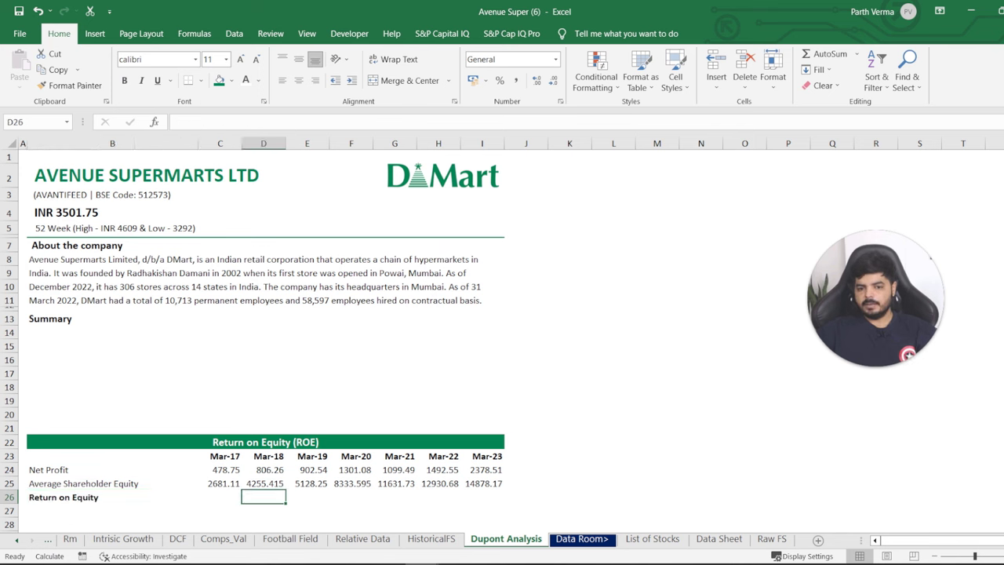
{"action": "type", "text": "="}
{"action": "key", "text": "Up"}
{"action": "key", "text": "Up"}
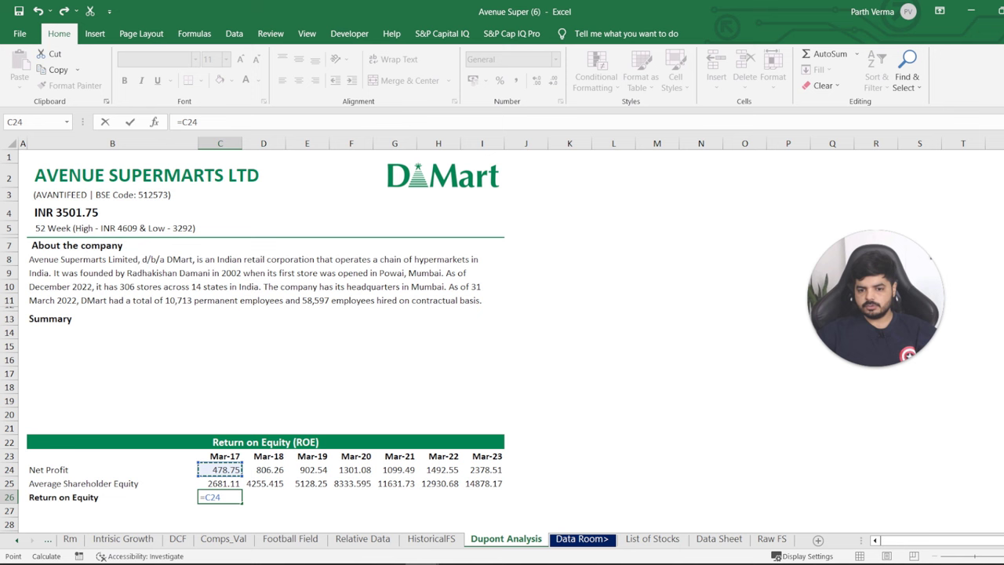
{"action": "type", "text": "/"}
{"action": "key", "text": "Down"}
{"action": "key", "text": "Up"}
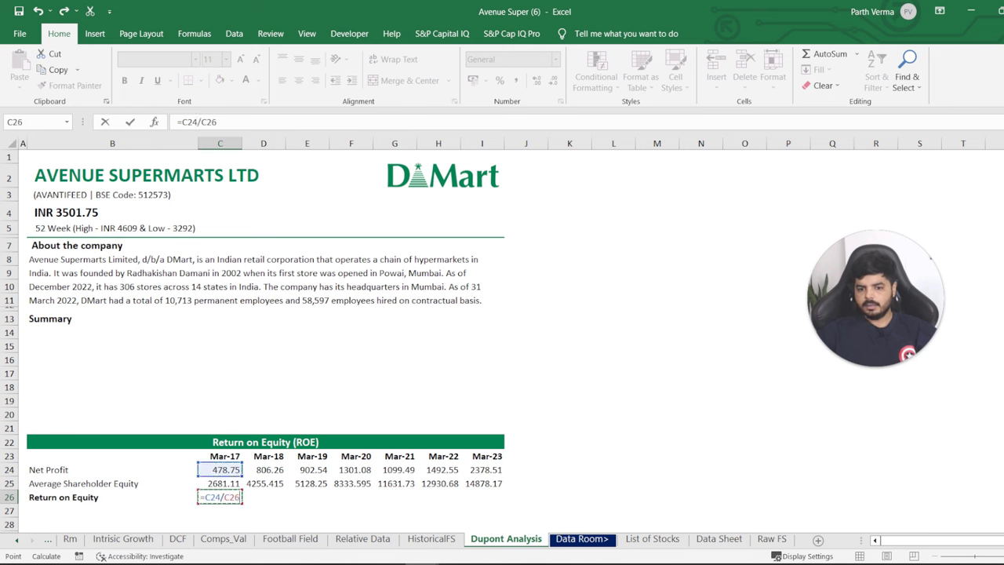
{"action": "key", "text": "Up"}
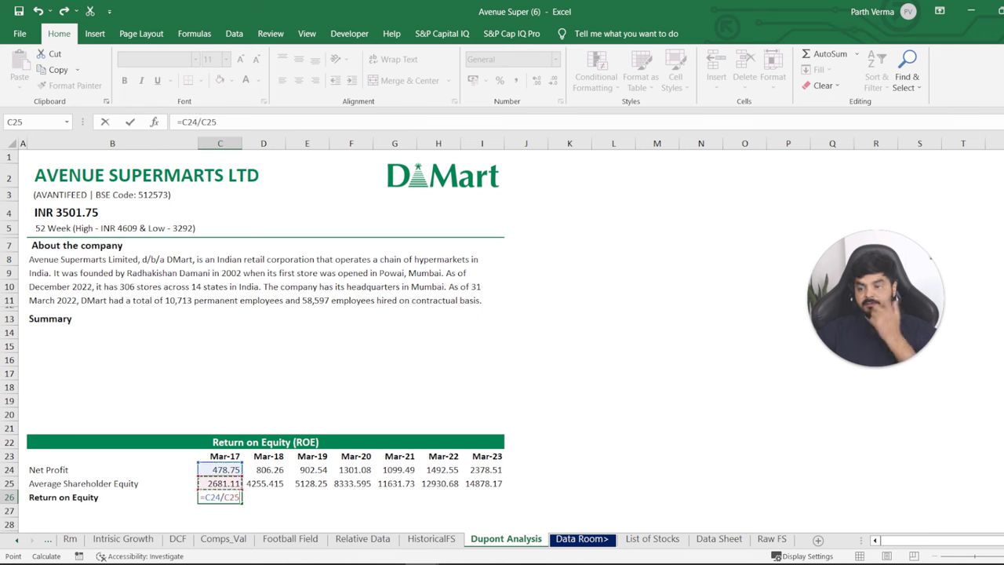
{"action": "key", "text": "Return"}
Format C26 as a percentage and copy the formula across to I26.
{"action": "key", "text": "Up"}
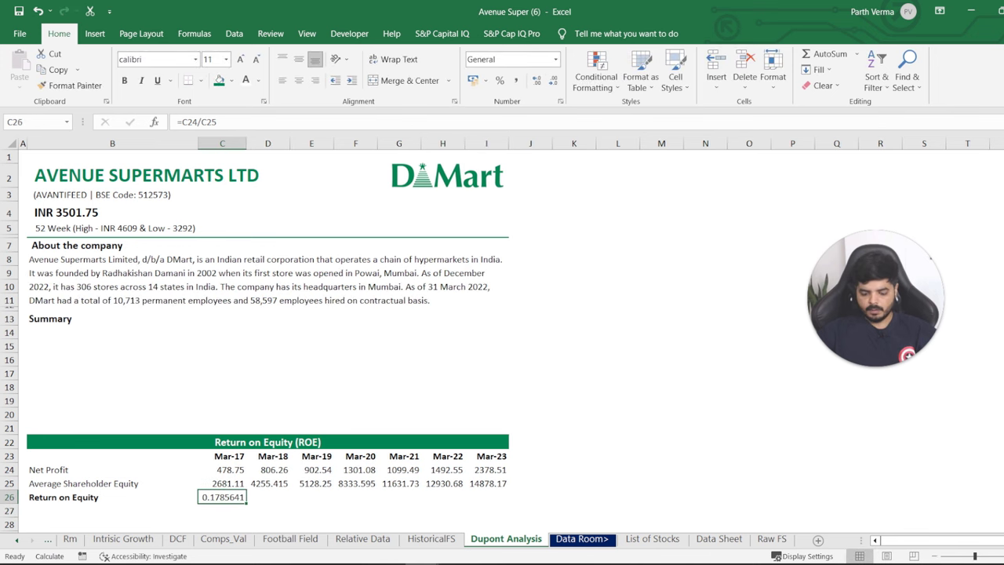
{"action": "key", "text": "ctrl+shift+5"}
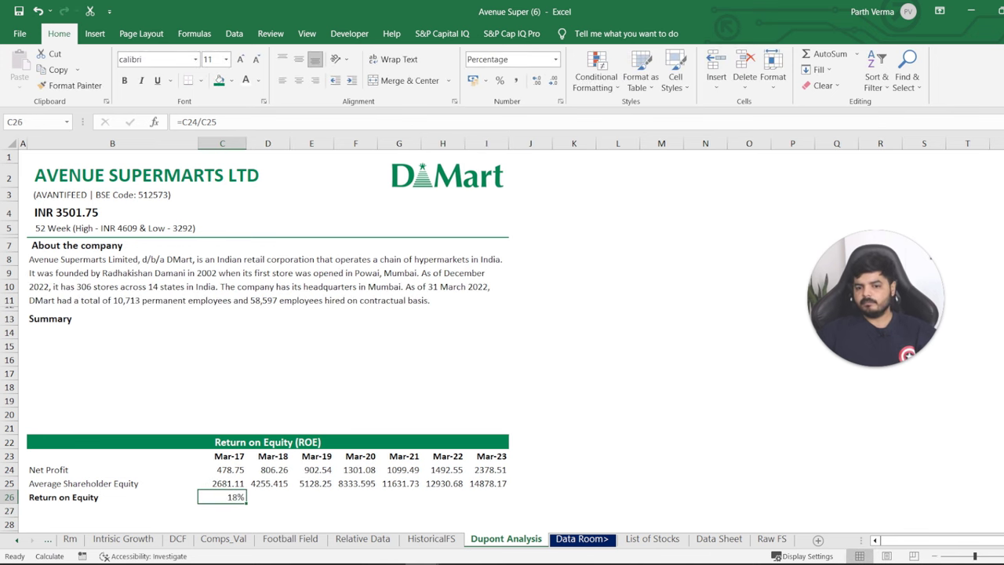
{"action": "key", "text": "ctrl+c"}
{"action": "key", "text": "shift+Right"}
{"action": "key", "text": "shift+Right"}
{"action": "key", "text": "shift+Right"}
{"action": "key", "text": "shift+Right"}
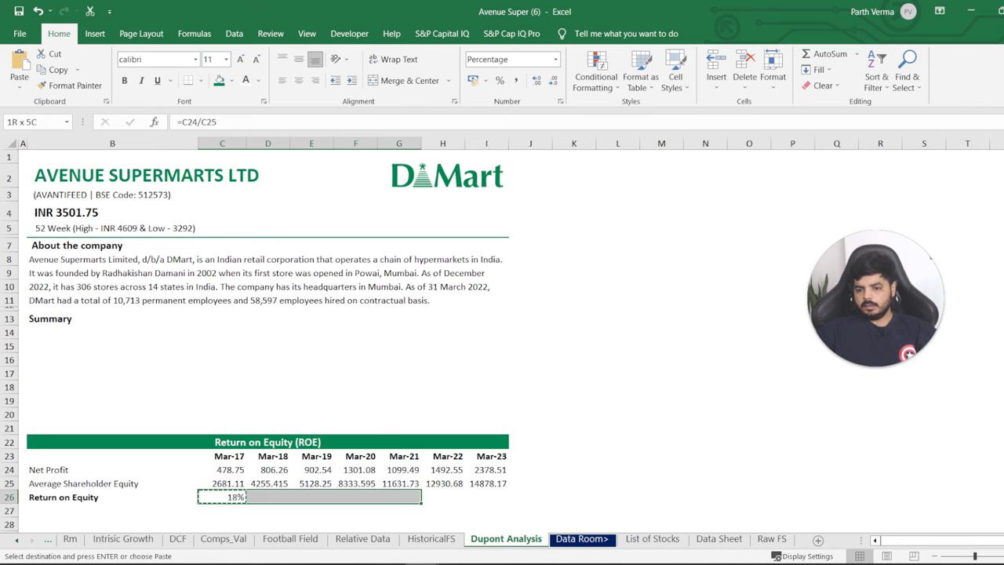
{"action": "key", "text": "shift+Right"}
{"action": "key", "text": "shift+Right"}
{"action": "key", "text": "ctrl+v"}
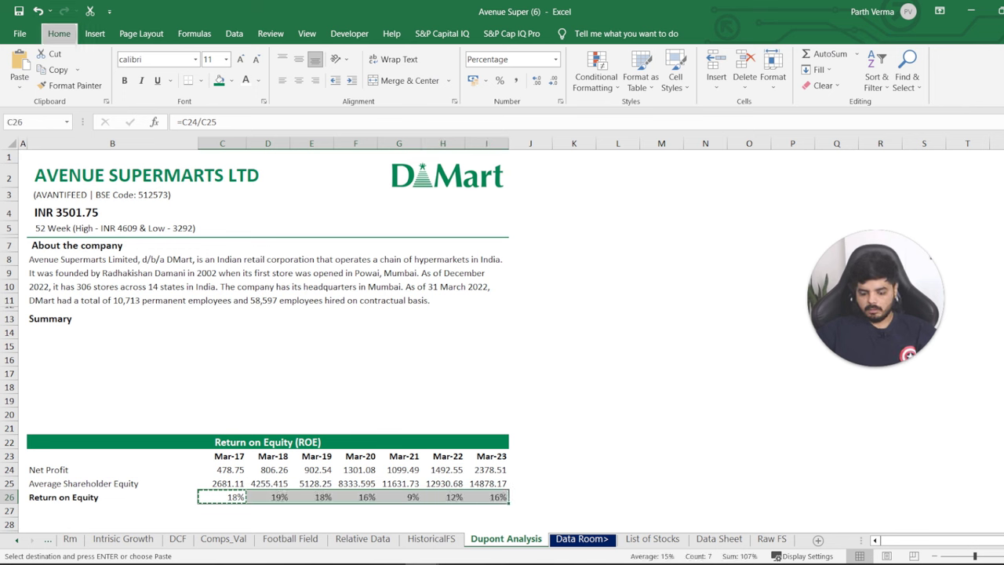
{"action": "key", "text": "Escape"}
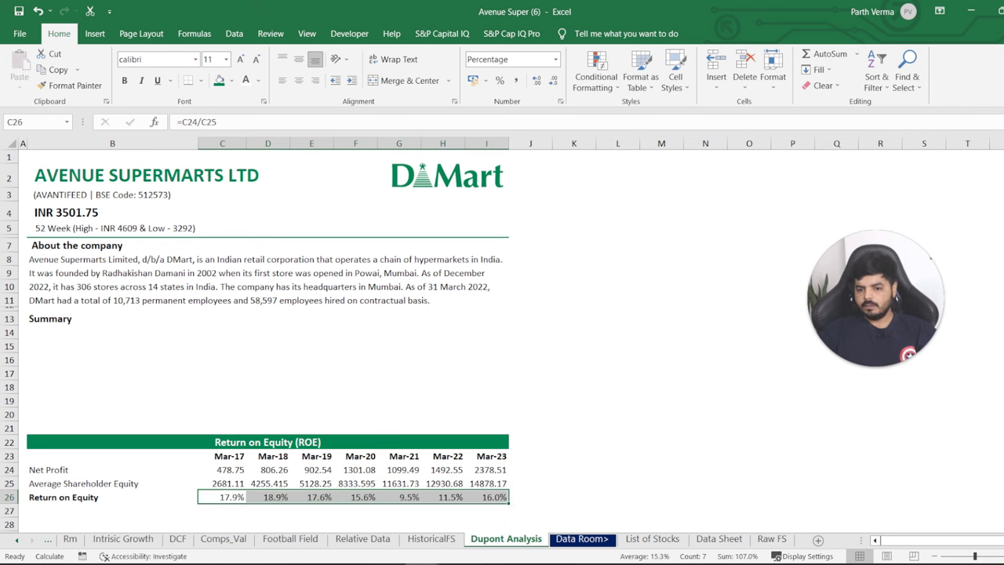
Show the ROE percentages with two decimals and make them bold.
{"action": "key", "text": "alt"}
{"action": "key", "text": "h"}
{"action": "key", "text": "0"}
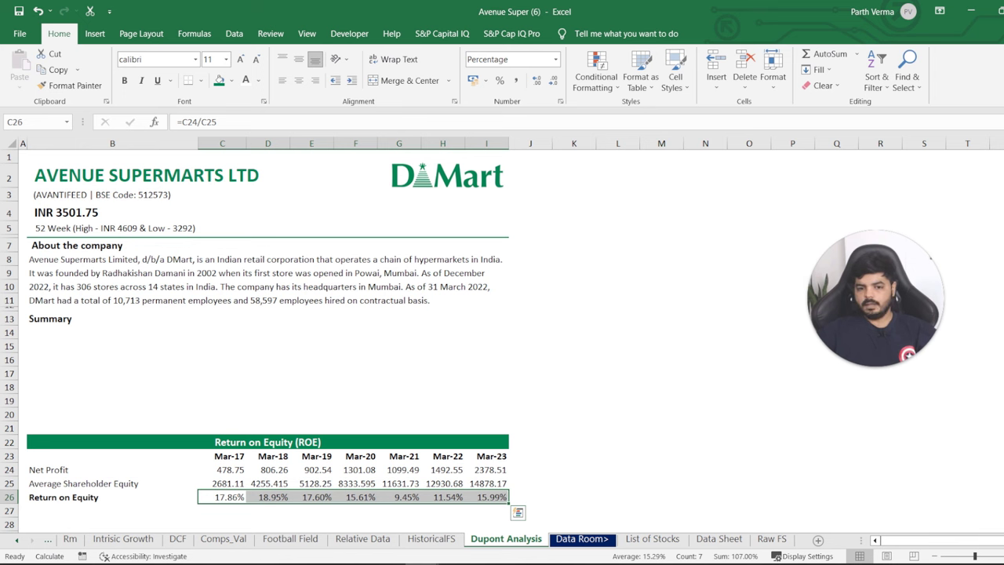
{"action": "key", "text": "Left"}
{"action": "key", "text": "Right"}
{"action": "key", "text": "shift+Right"}
{"action": "key", "text": "shift+Right"}
{"action": "key", "text": "shift+Right"}
{"action": "key", "text": "shift+Right"}
{"action": "key", "text": "shift+Right"}
{"action": "key", "text": "shift+Right"}
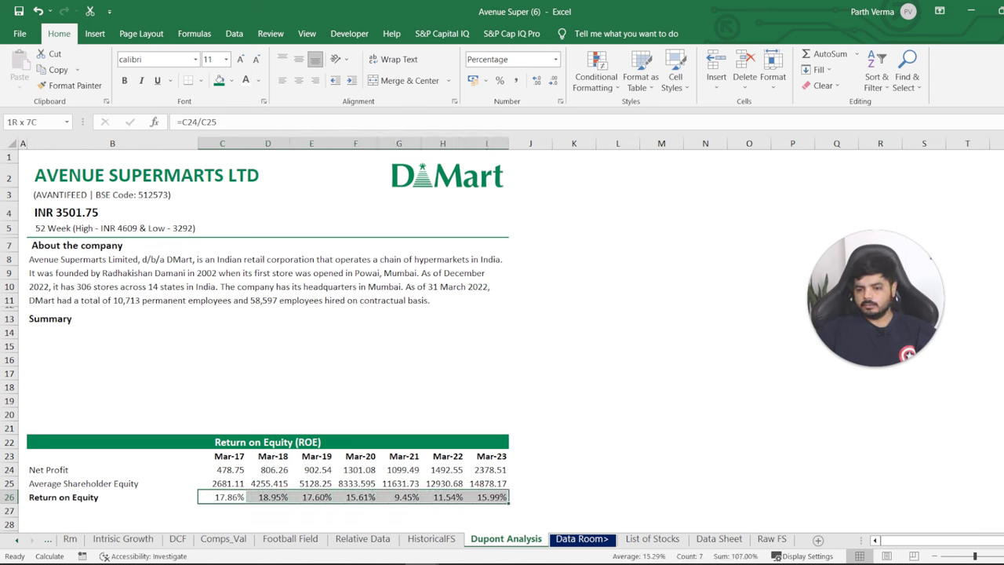
{"action": "key", "text": "ctrl+b"}
{"action": "key", "text": "Left"}
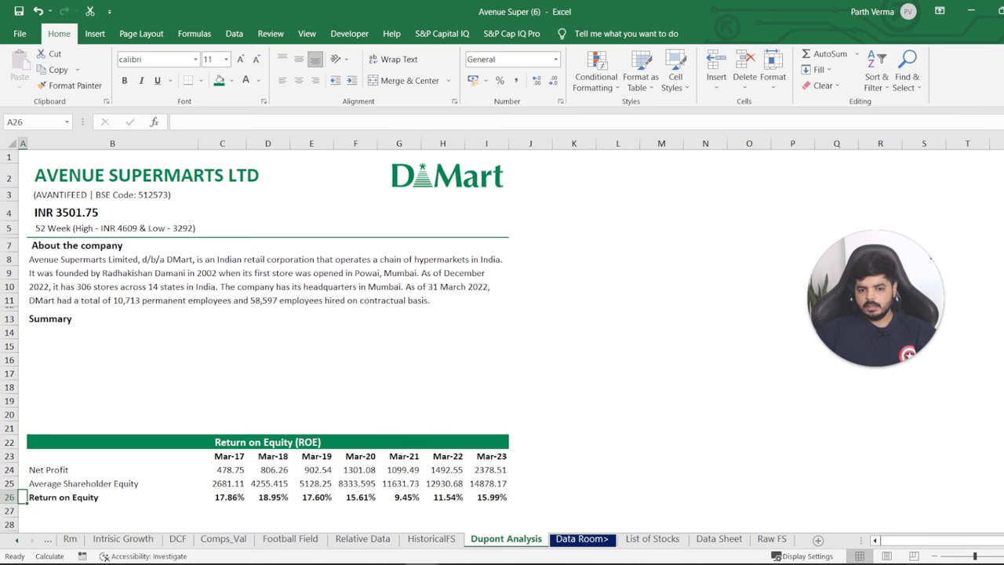
{"action": "key", "text": "shift+Right"}
{"action": "key", "text": "shift+Right"}
{"action": "key", "text": "shift+Right"}
{"action": "key", "text": "shift+Right"}
{"action": "key", "text": "shift+Right"}
{"action": "key", "text": "shift+Right"}
{"action": "key", "text": "shift+Right"}
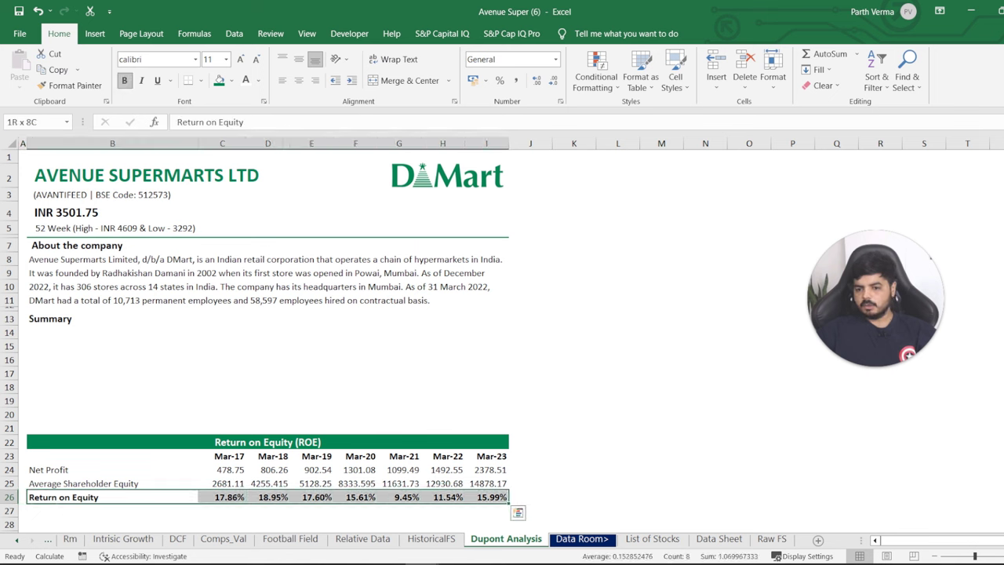
Open More Colors' Custom tab for B26:I26's fill with the Hex value selected.
{"action": "left_click", "coordinate": [232, 80]}
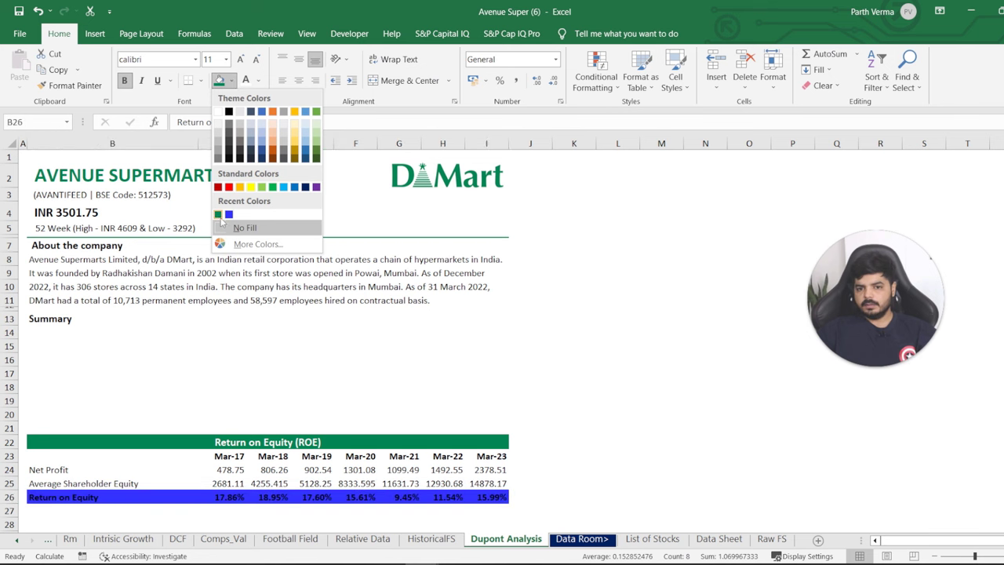
{"action": "left_click", "coordinate": [259, 244]}
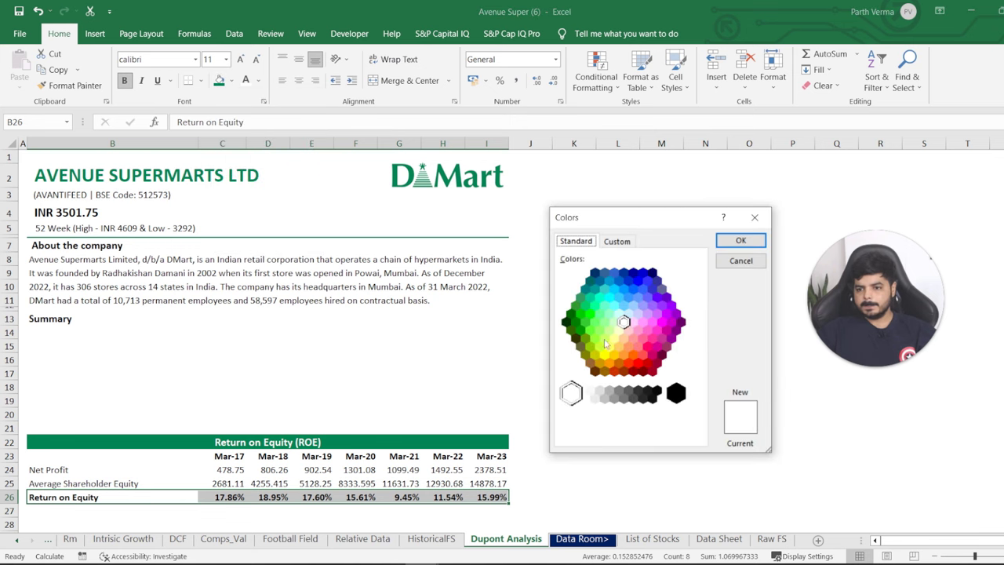
{"action": "left_click", "coordinate": [620, 243]}
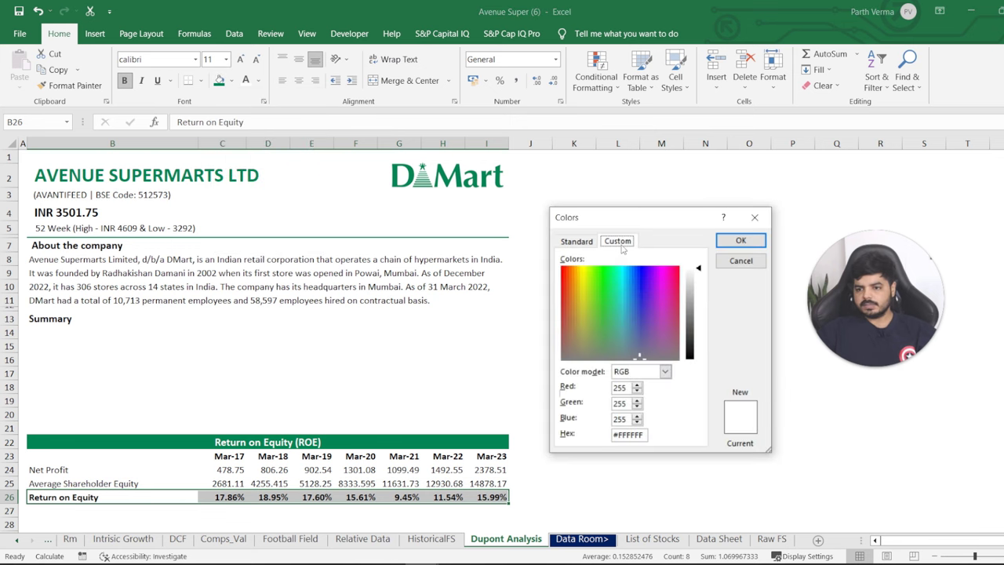
{"action": "double_click", "coordinate": [623, 434]}
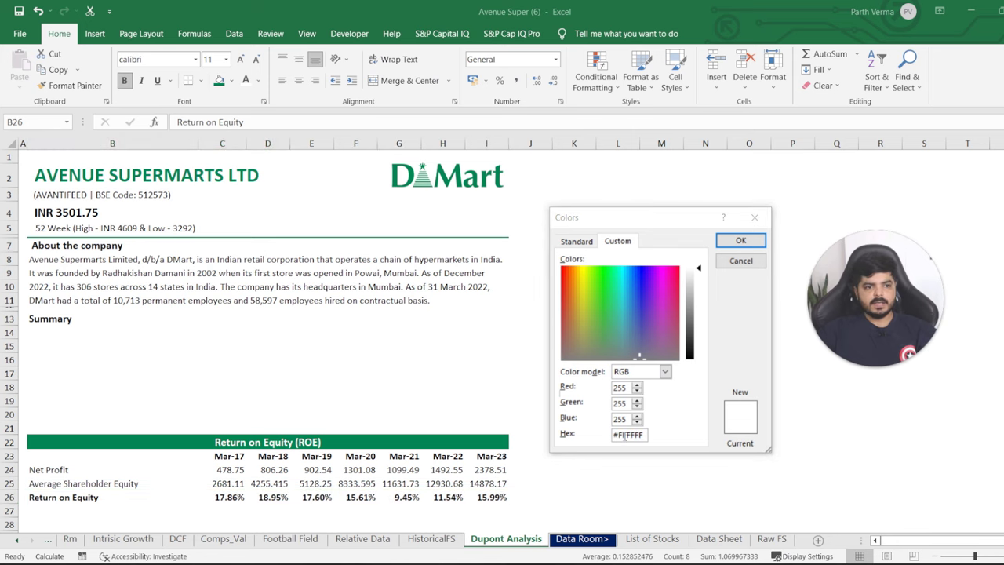
{"action": "key", "text": "alt+Tab"}
{"action": "key", "text": "alt+Tab"}
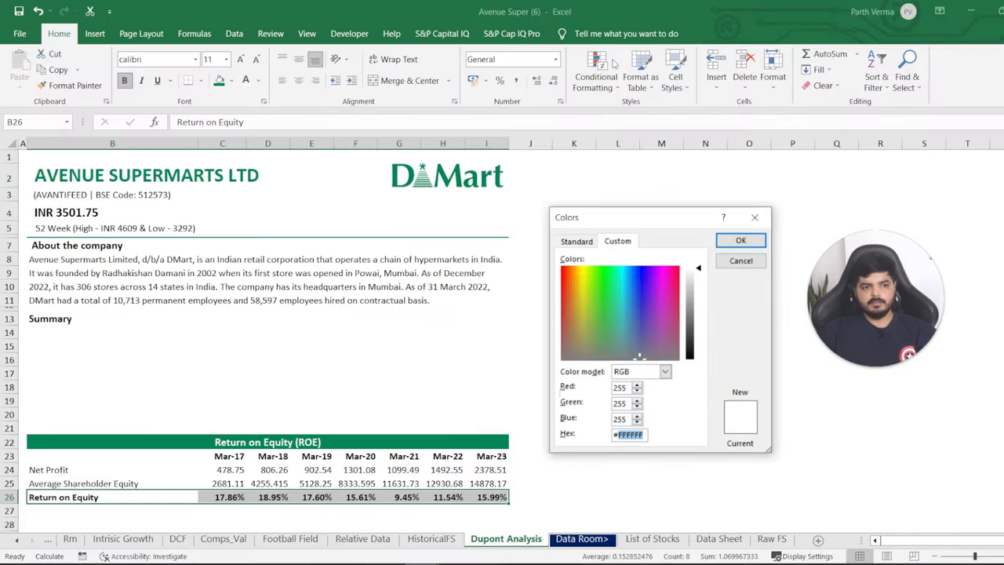
{"action": "key", "text": "alt+Tab"}
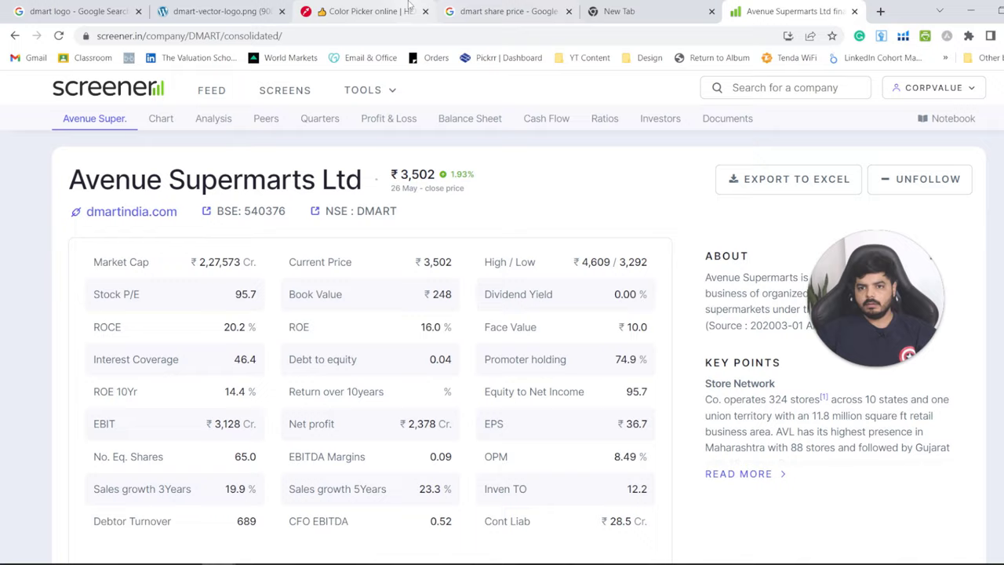
Copy light green #7ac4a4 from the DMart logo palette into Excel's Hex field.
{"action": "left_click", "coordinate": [360, 11]}
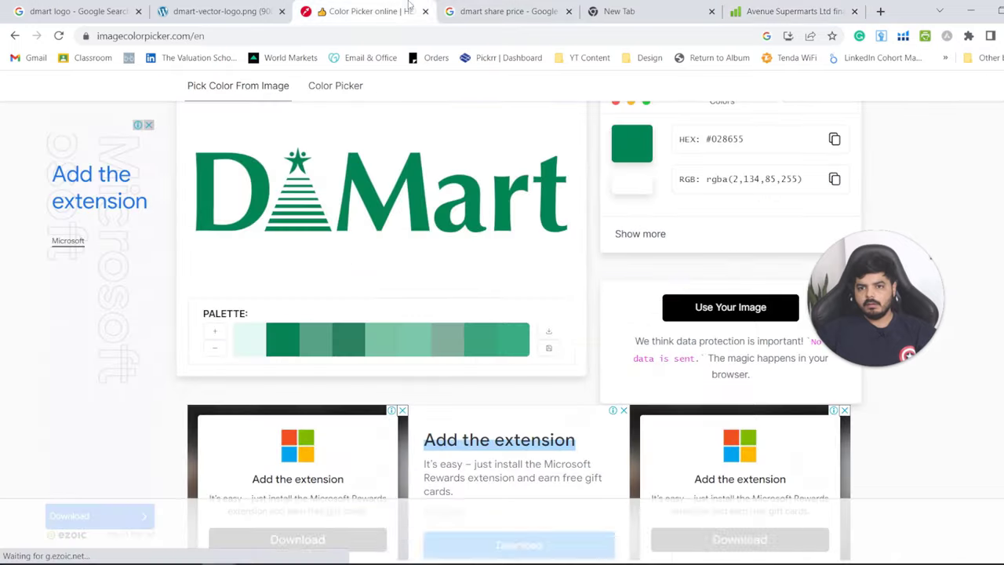
{"action": "left_click", "coordinate": [414, 342]}
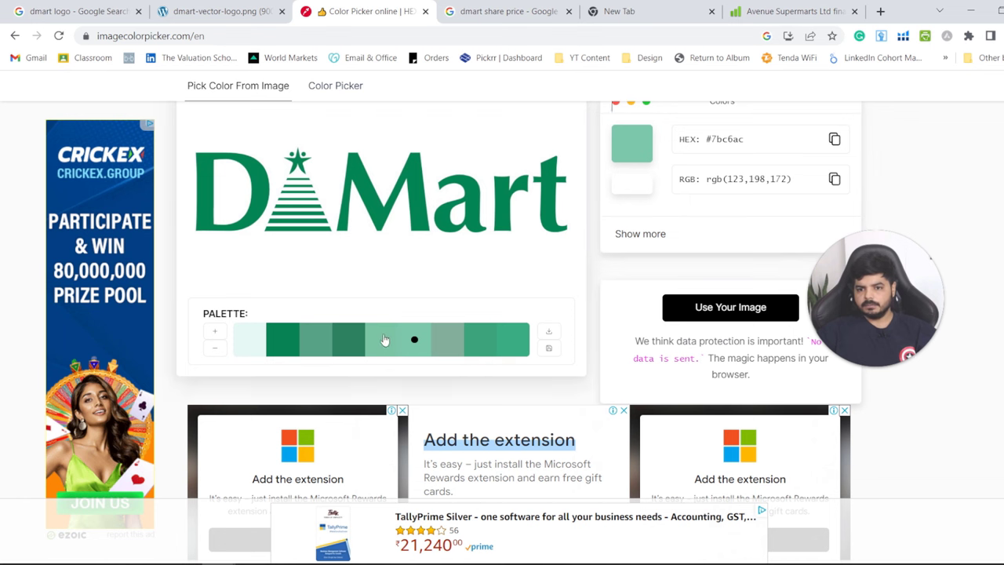
{"action": "left_click", "coordinate": [381, 339]}
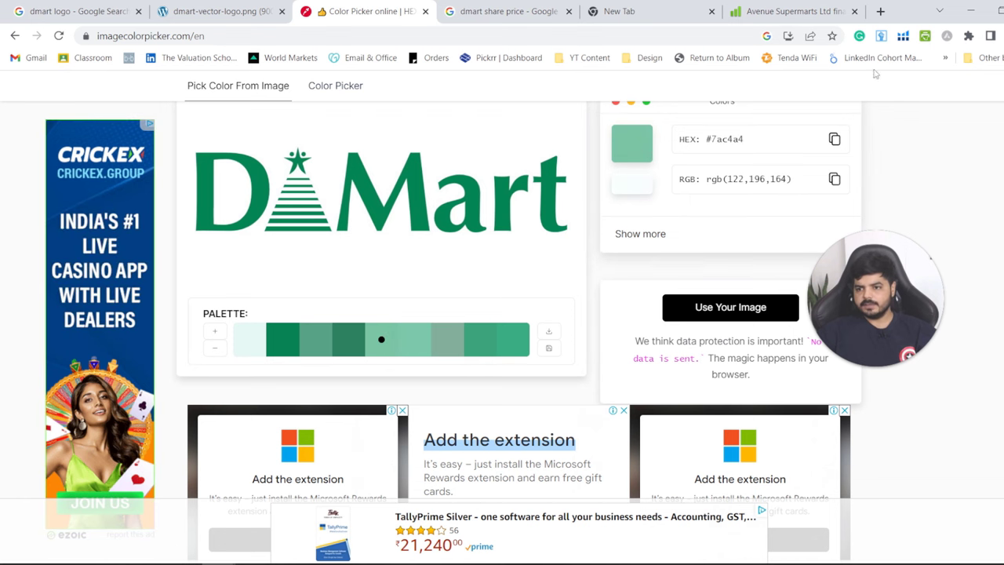
{"action": "triple_click", "coordinate": [734, 139]}
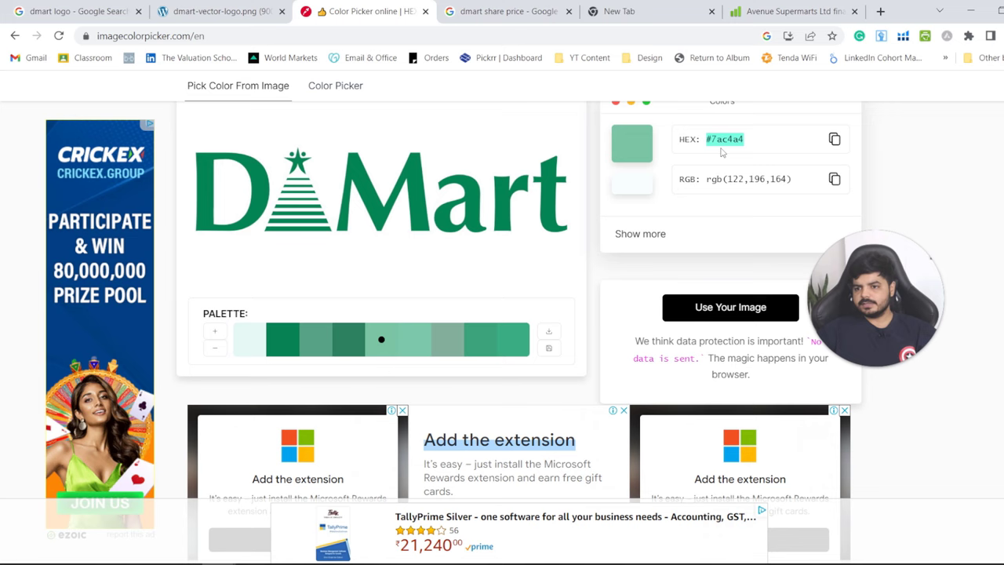
{"action": "key", "text": "alt+Tab"}
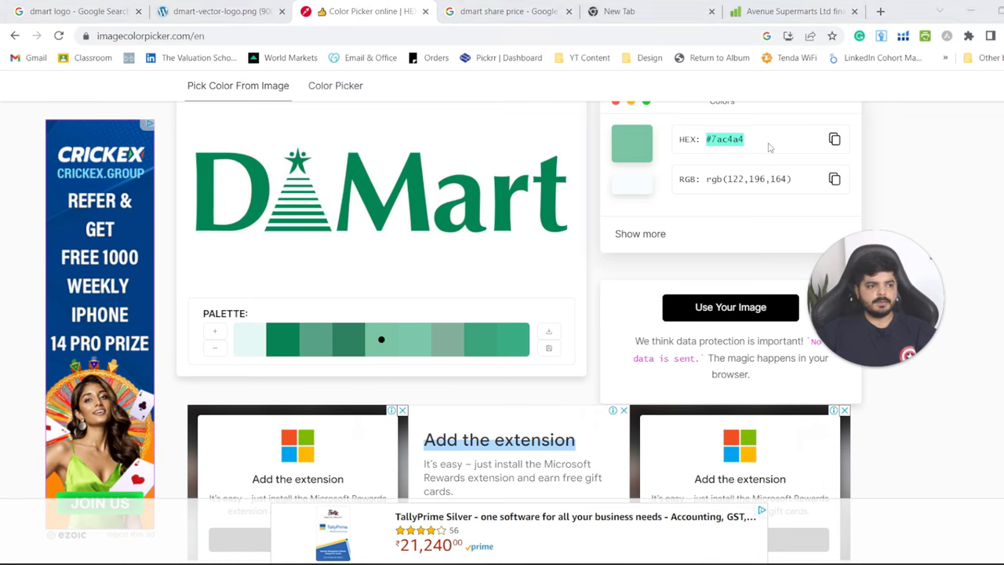
{"action": "key", "text": "ctrl+v"}
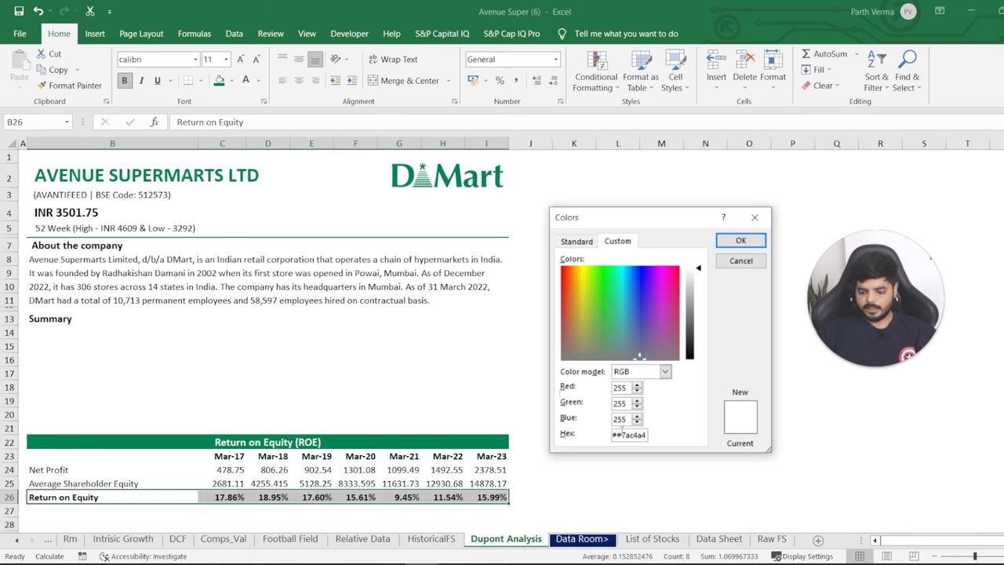
Correct the hex to #7ac4a4 and apply it as the B26:I26 fill.
{"action": "key", "text": "BackSpace"}
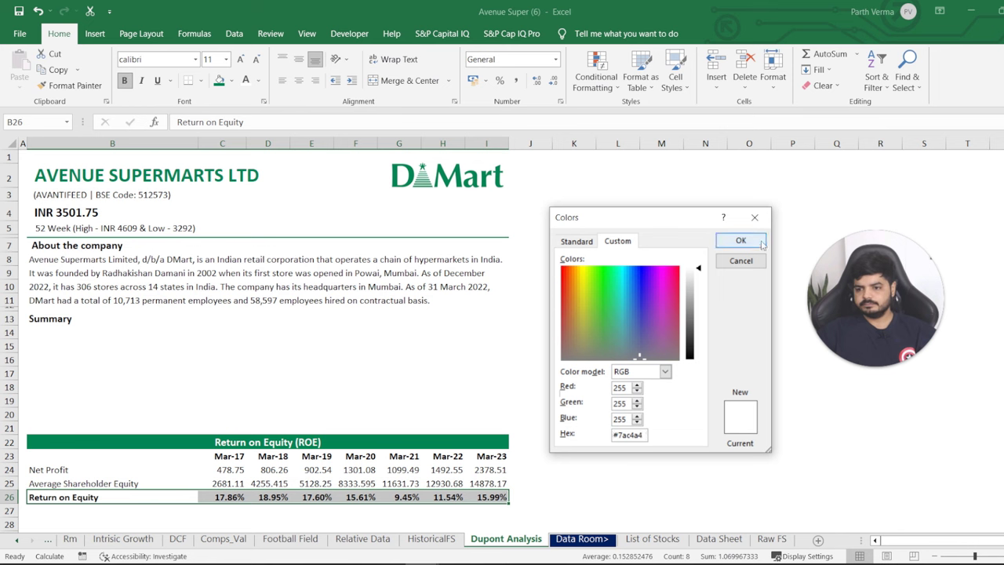
{"action": "left_click", "coordinate": [757, 240]}
{"action": "left_click", "coordinate": [658, 321]}
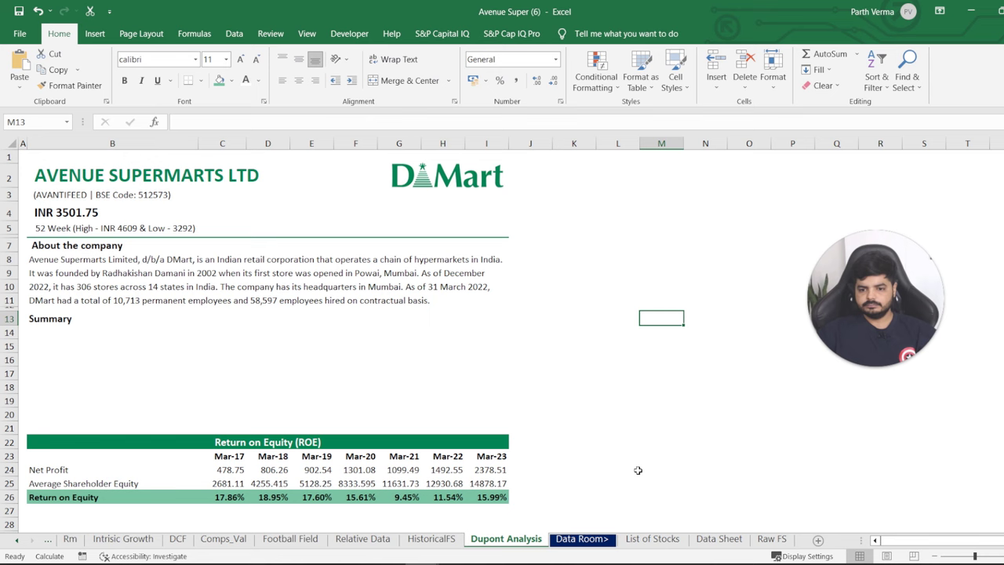
{"action": "left_click_drag", "start_coordinate": [36, 497], "coordinate": [501, 495]}
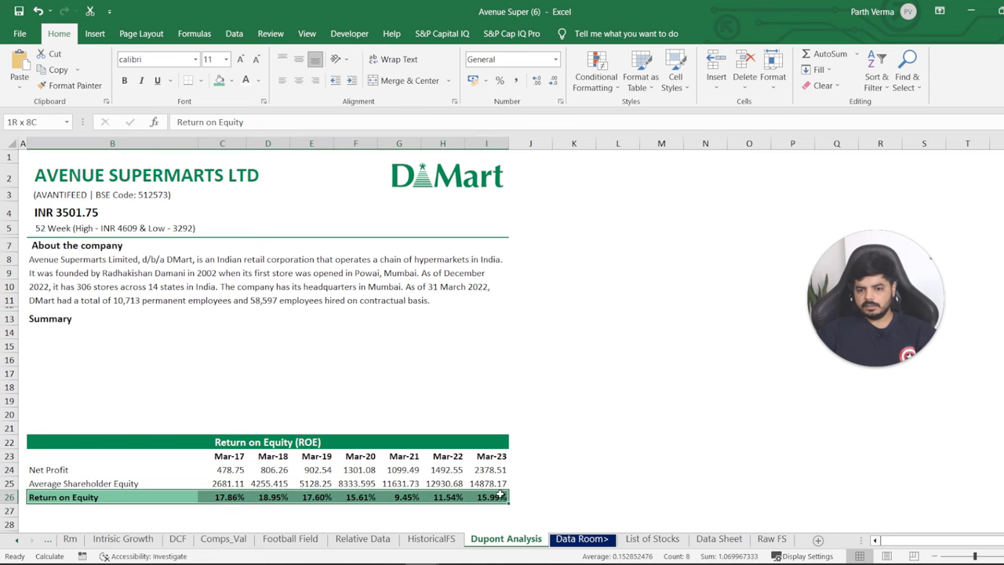
Compare the #7bc6ac and #e5f7f3 swatches on the colour picker page.
{"action": "key", "text": "alt+Tab"}
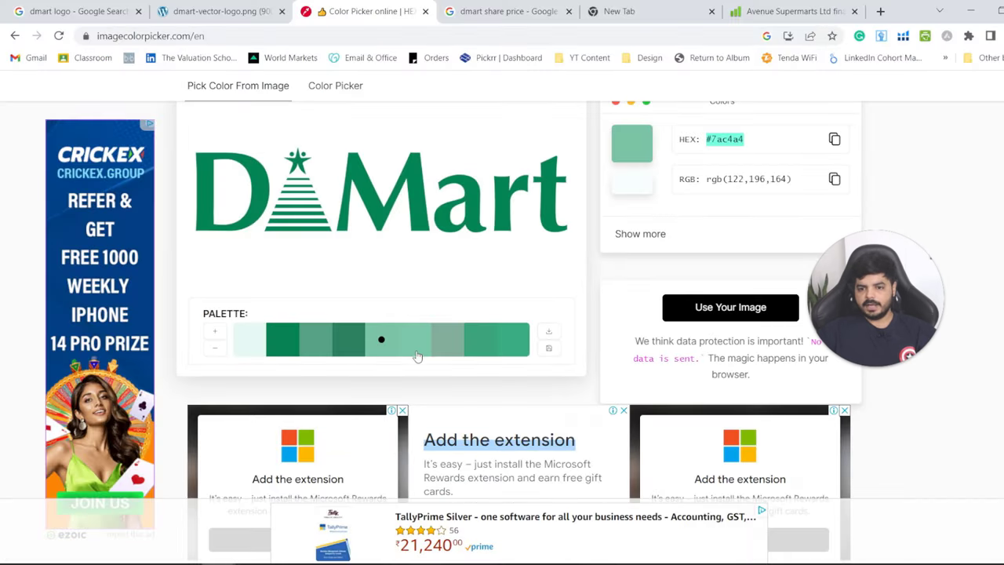
{"action": "left_click", "coordinate": [414, 339]}
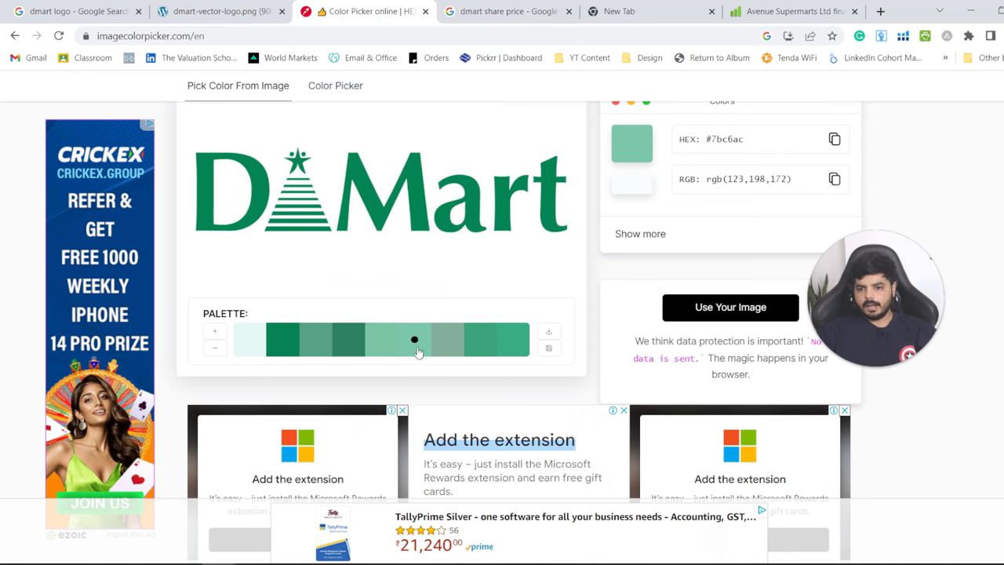
{"action": "left_click", "coordinate": [238, 349]}
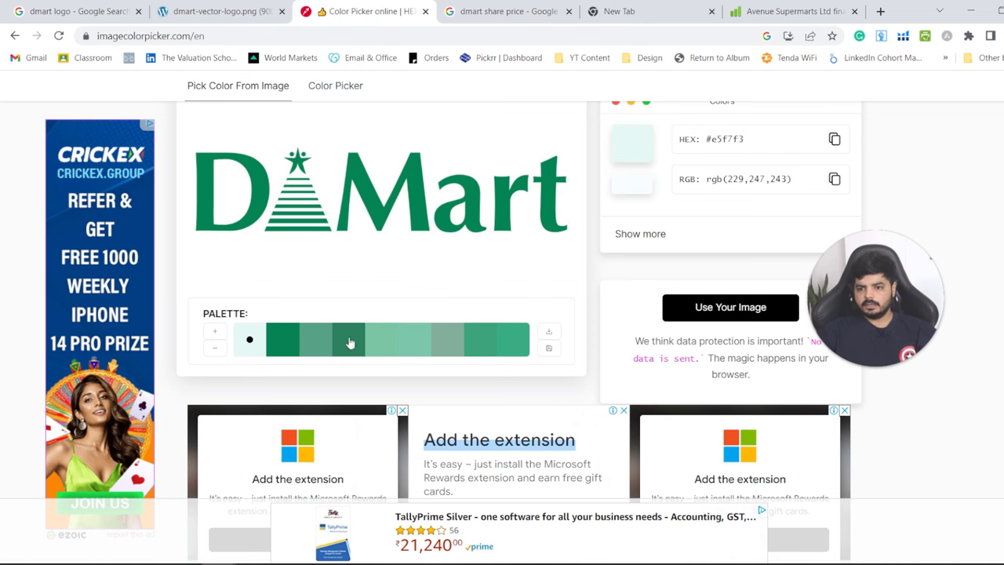
{"action": "left_click", "coordinate": [427, 340]}
Replace the row's #7ac4a4 fill with a pale green theme colour.
{"action": "key", "text": "alt+Tab"}
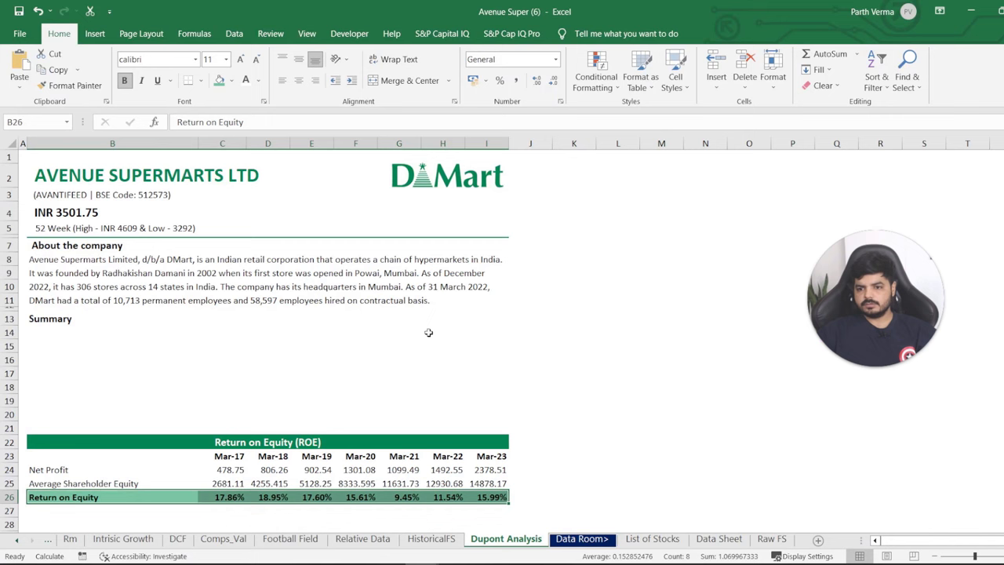
{"action": "left_click", "coordinate": [231, 80]}
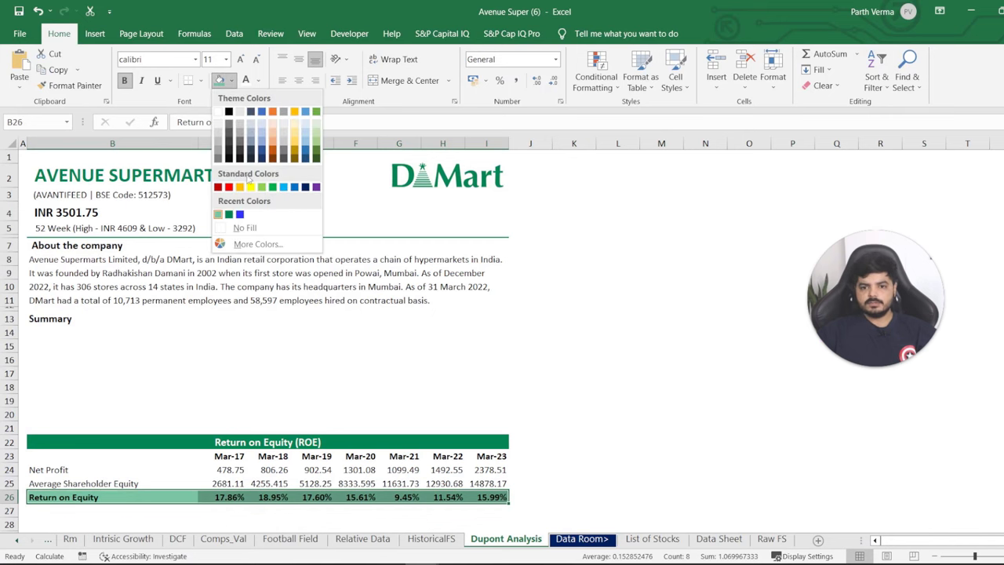
{"action": "left_click", "coordinate": [259, 243]}
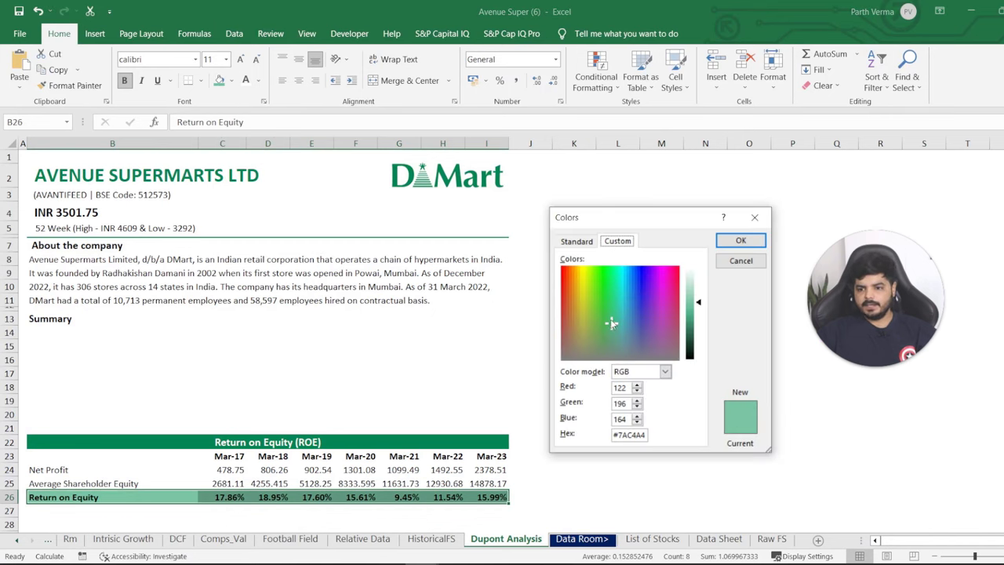
{"action": "mouse_move", "coordinate": [612, 322]}
{"action": "left_mouse_down"}
{"action": "mouse_move", "coordinate": [616, 304]}
{"action": "mouse_move", "coordinate": [610, 339]}
{"action": "mouse_move", "coordinate": [619, 346]}
{"action": "mouse_move", "coordinate": [600, 331]}
{"action": "mouse_move", "coordinate": [614, 337]}
{"action": "left_mouse_up"}
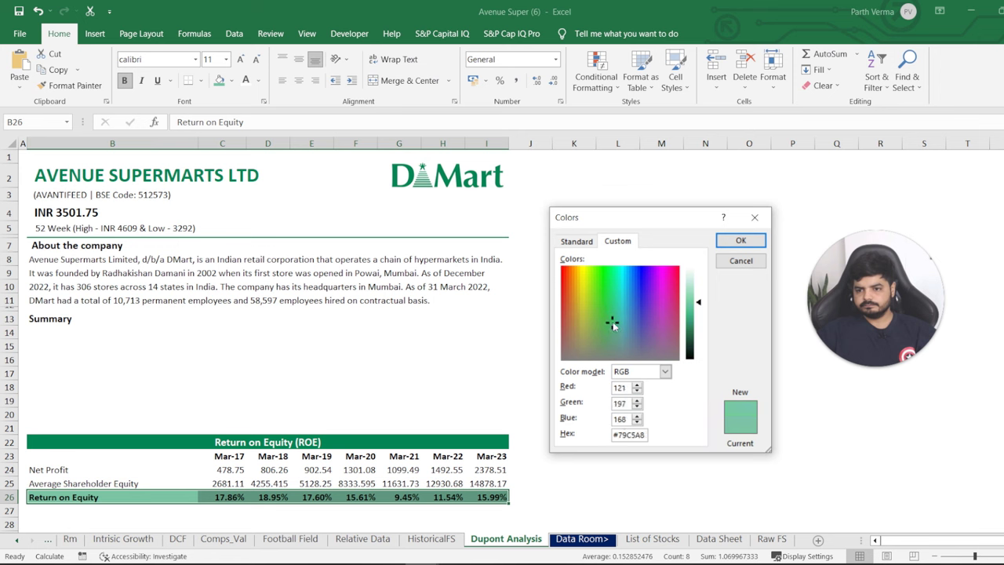
{"action": "key", "text": "Return"}
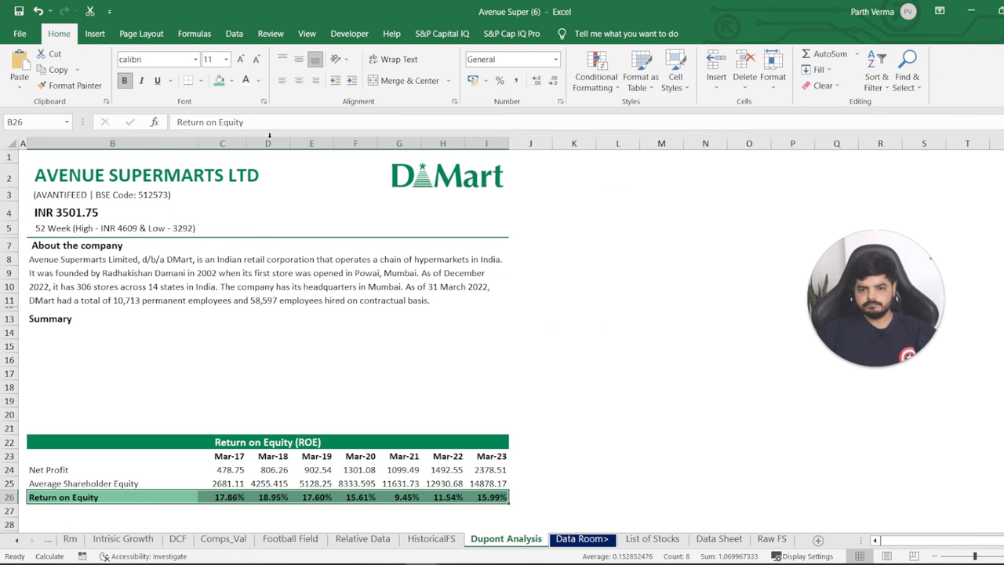
{"action": "left_click", "coordinate": [231, 81]}
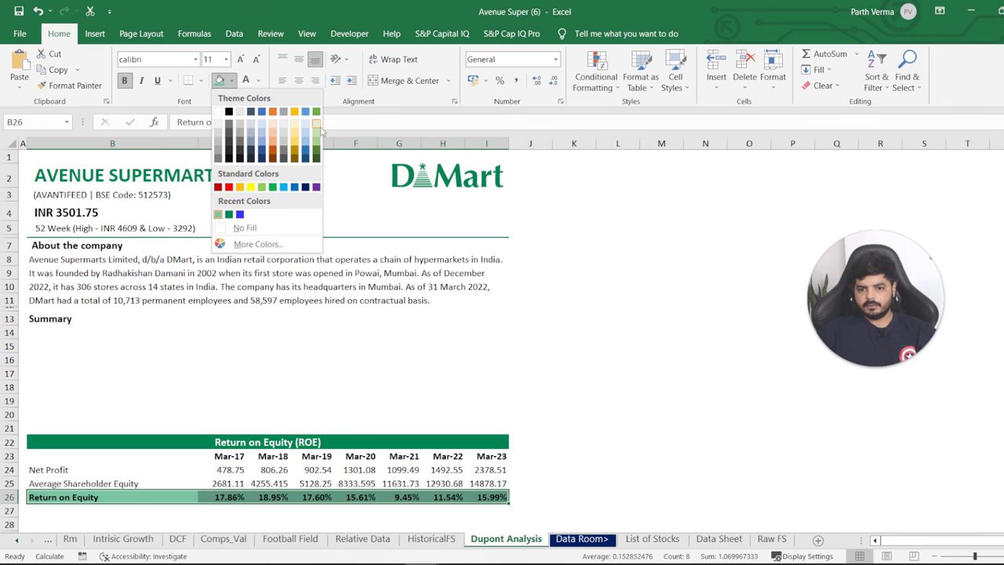
{"action": "left_click", "coordinate": [316, 123]}
{"action": "left_click", "coordinate": [661, 359]}
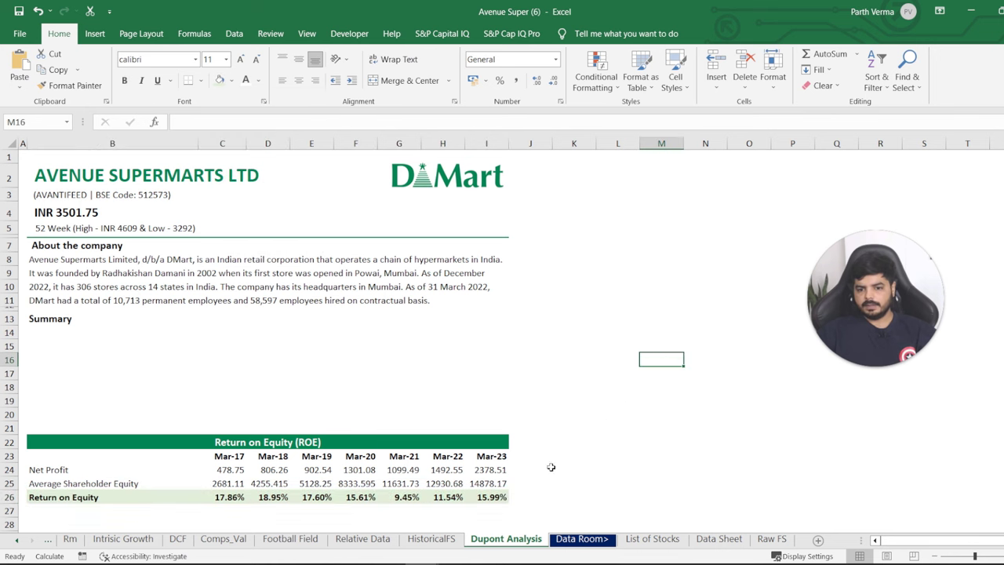
{"action": "left_click", "coordinate": [573, 413]}
Select the Net Profit and Average Shareholder Equity figures in C24:I25.
{"action": "key", "text": "Down"}
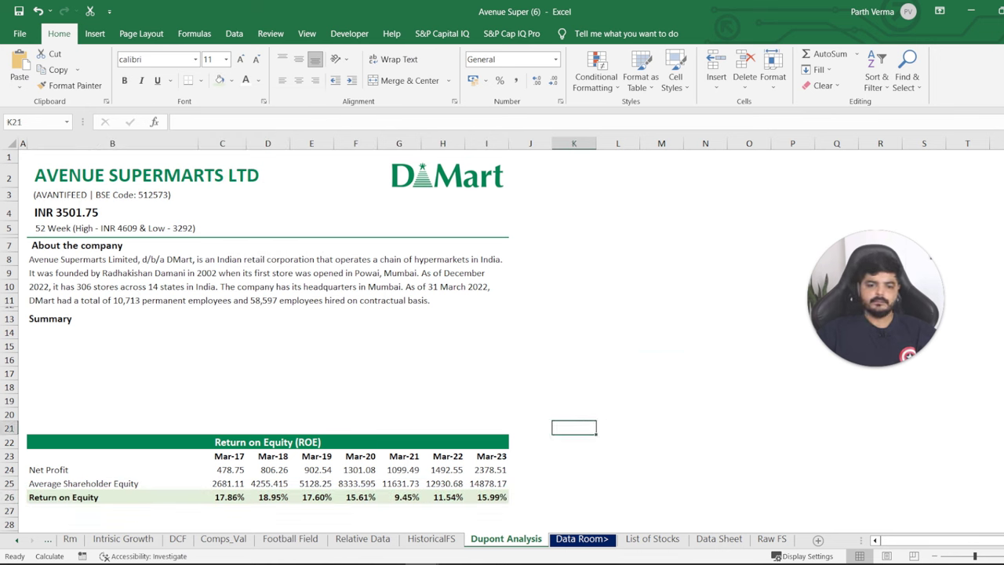
{"action": "key", "text": "Down"}
{"action": "key", "text": "Down"}
{"action": "key", "text": "Down"}
{"action": "key", "text": "Down"}
{"action": "key", "text": "Down"}
{"action": "key", "text": "Down"}
{"action": "key", "text": "Down"}
{"action": "key", "text": "Down"}
{"action": "key", "text": "Down"}
{"action": "key", "text": "Down"}
{"action": "key", "text": "Down"}
{"action": "key", "text": "Down"}
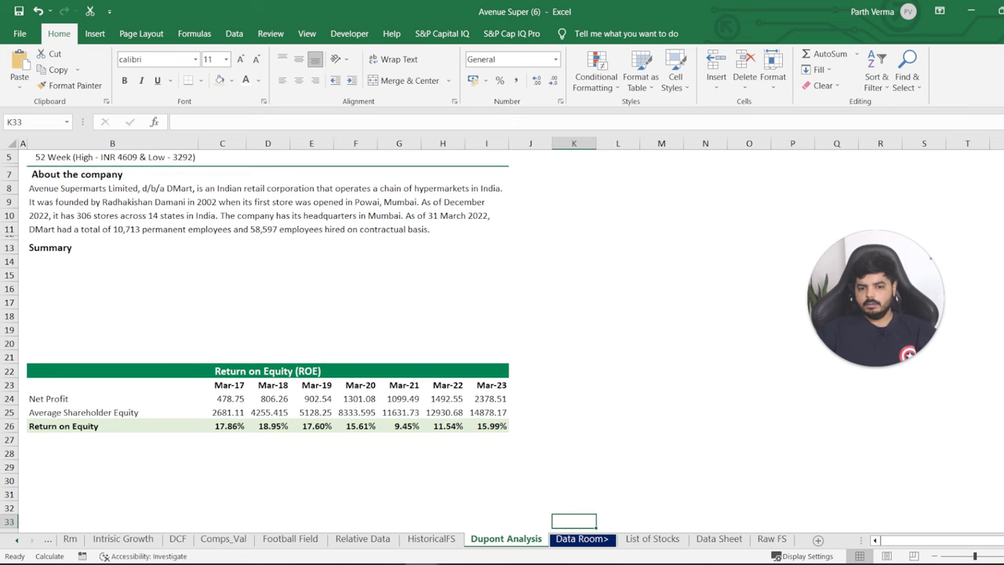
{"action": "key", "text": "Left"}
{"action": "key", "text": "Left"}
{"action": "key", "text": "Left"}
{"action": "key", "text": "Left"}
{"action": "key", "text": "Left"}
{"action": "key", "text": "Left"}
{"action": "key", "text": "Left"}
{"action": "key", "text": "Left"}
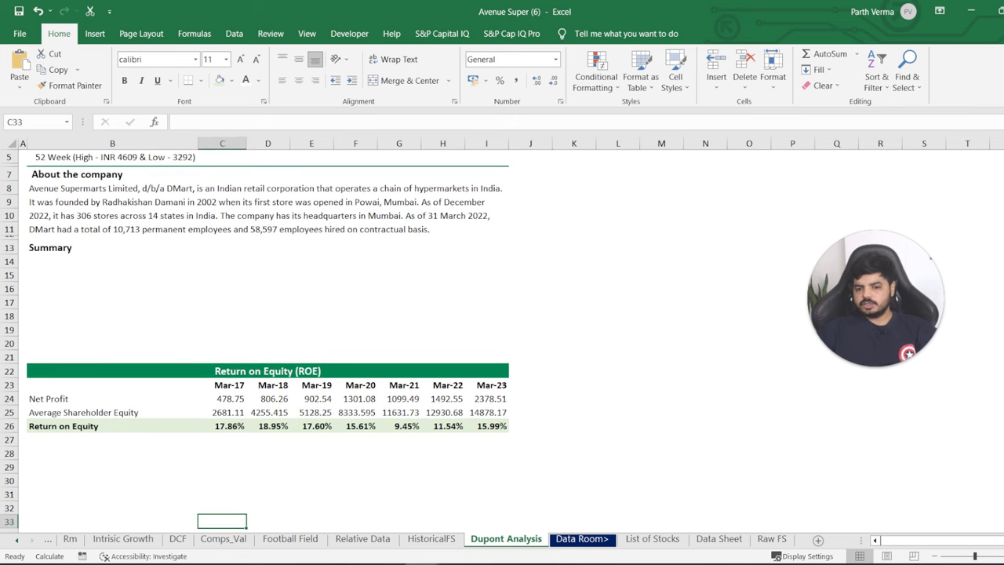
{"action": "key", "text": "Left"}
{"action": "key", "text": "Left"}
{"action": "key", "text": "Up"}
{"action": "key", "text": "Up"}
{"action": "key", "text": "Up"}
{"action": "key", "text": "Up"}
{"action": "key", "text": "Up"}
{"action": "key", "text": "Up"}
{"action": "key", "text": "Right"}
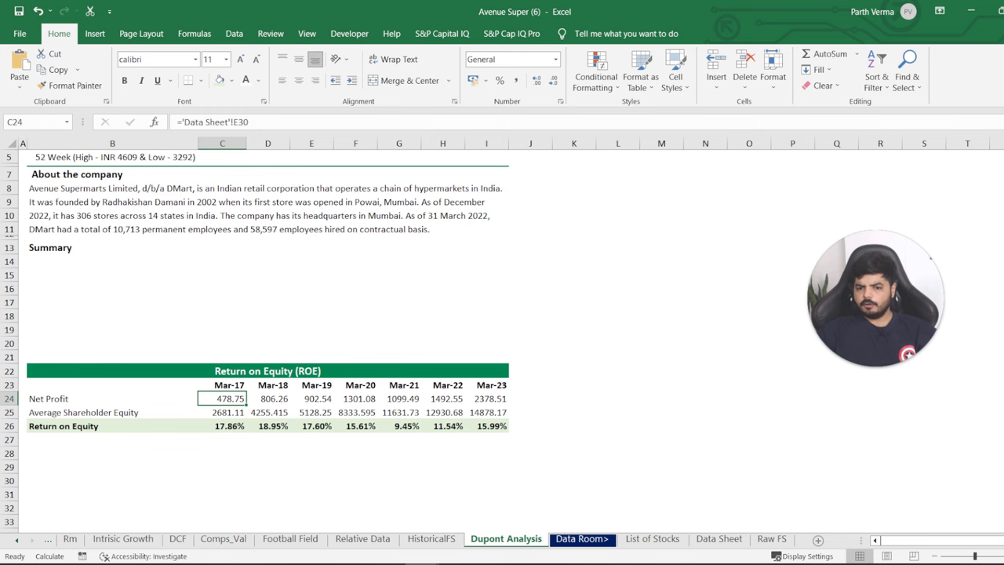
{"action": "key", "text": "shift+Right"}
{"action": "key", "text": "shift+Right"}
{"action": "key", "text": "shift+Right"}
{"action": "key", "text": "shift+Right"}
{"action": "key", "text": "shift+Right"}
{"action": "key", "text": "shift+Right"}
{"action": "key", "text": "shift+Down"}
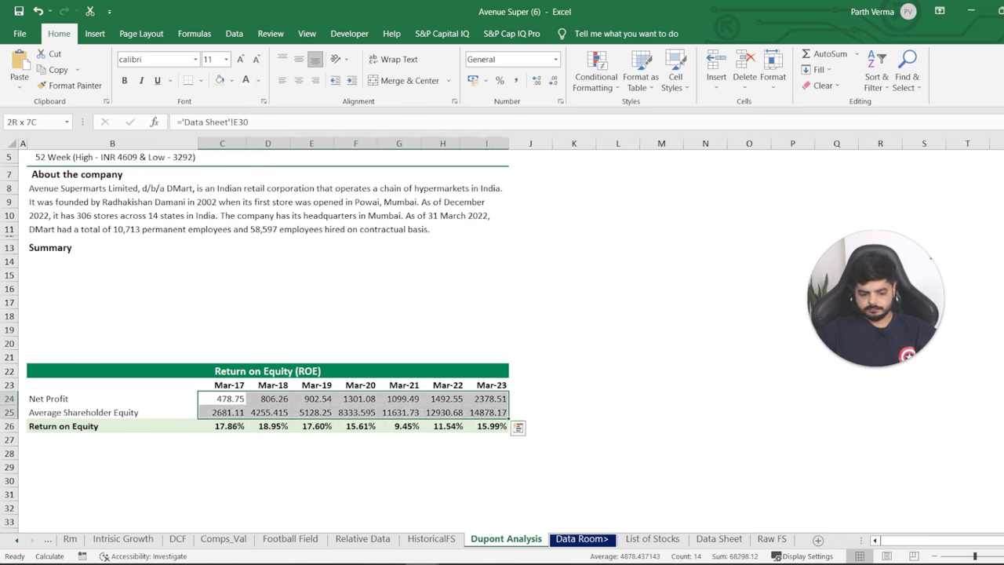
Apply the custom number format #,##0.0 to the selected figures.
{"action": "key", "text": "ctrl+1"}
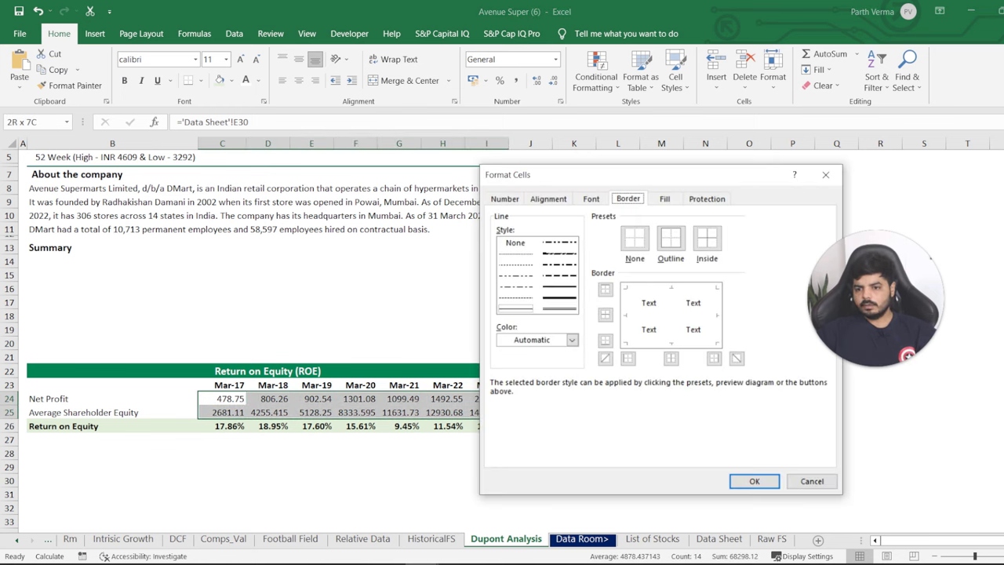
{"action": "left_click", "coordinate": [502, 201]}
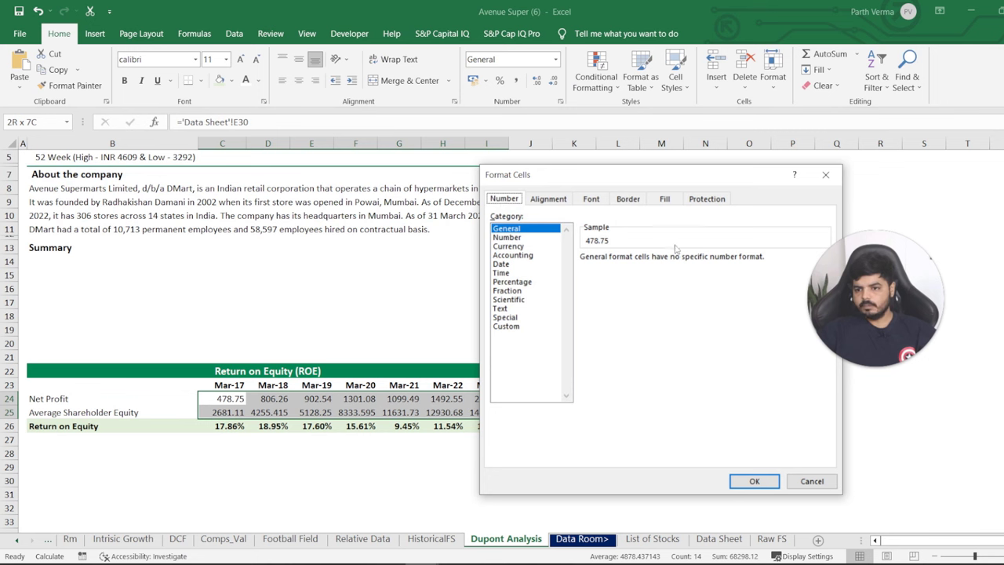
{"action": "left_click", "coordinate": [515, 326]}
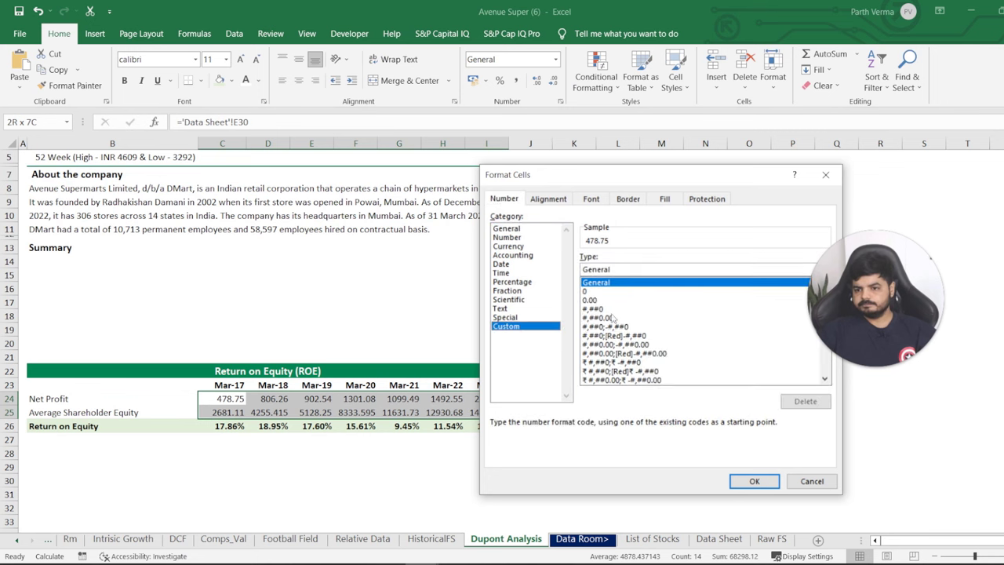
{"action": "left_click", "coordinate": [612, 316]}
{"action": "left_click", "coordinate": [624, 268]}
{"action": "key", "text": "BackSpace"}
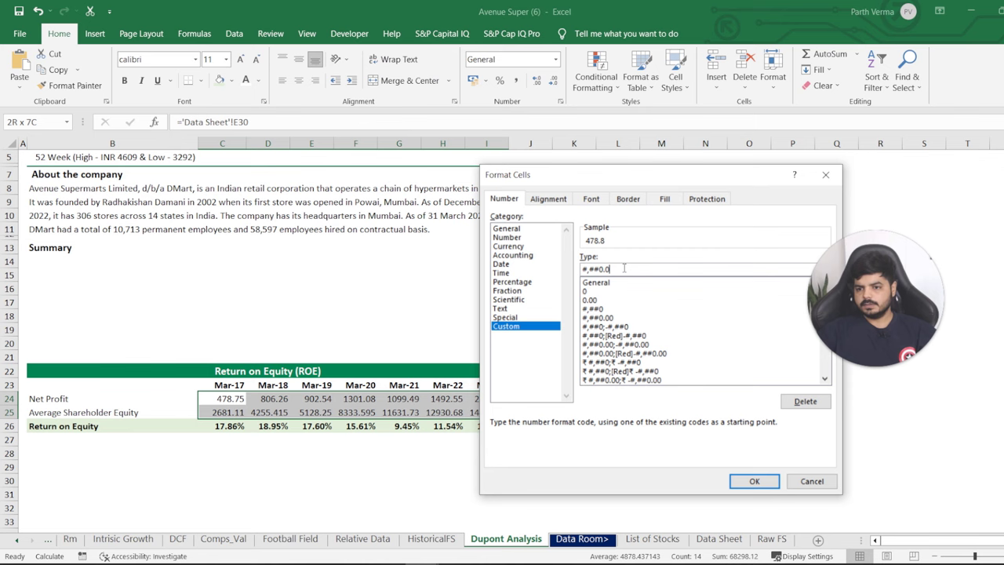
{"action": "key", "text": "Return"}
{"action": "left_click", "coordinate": [622, 276]}
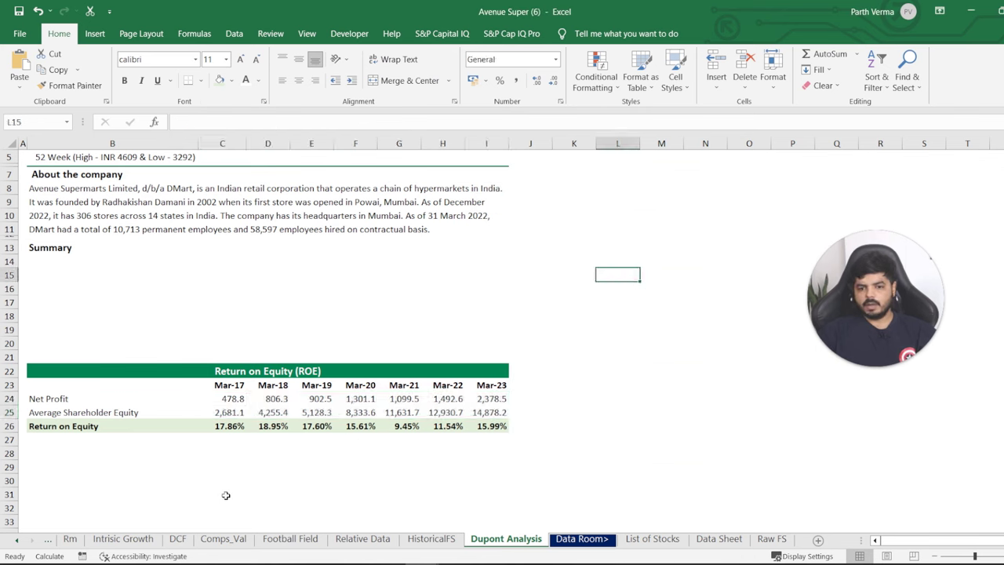
Copy the ROE header into row 28 and retitle it 'ROE - Dupont Equation'.
{"action": "left_click", "coordinate": [105, 373]}
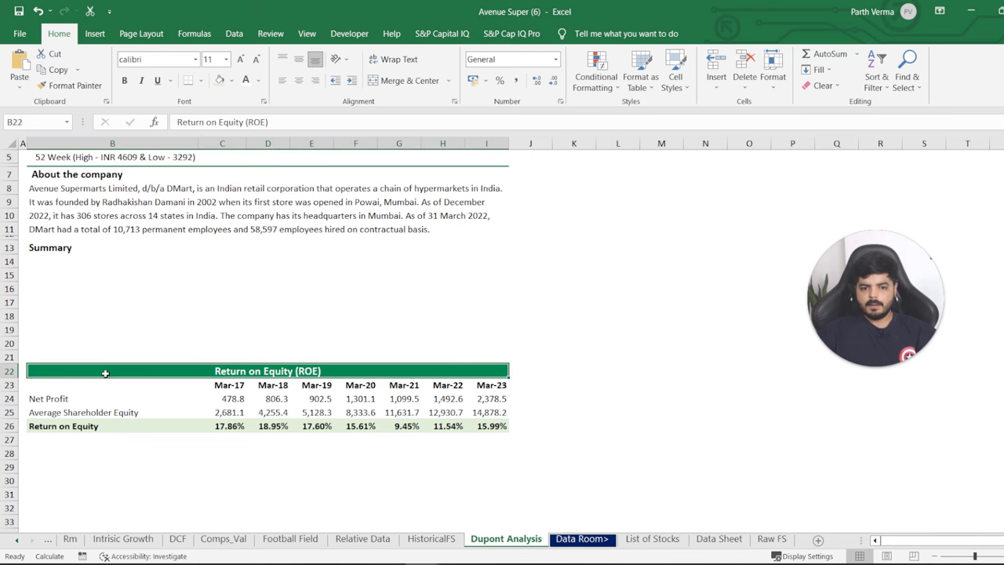
{"action": "key", "text": "ctrl+c"}
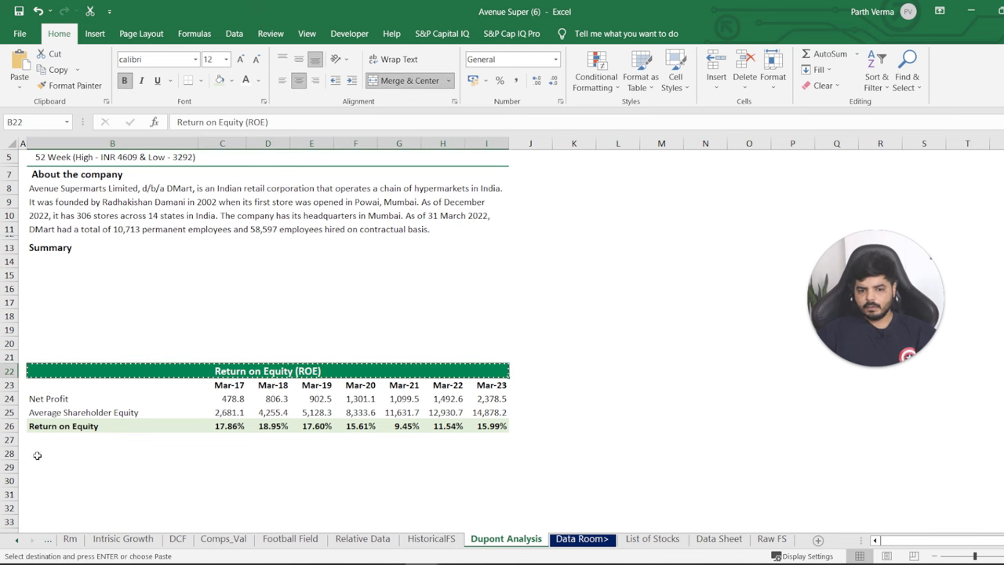
{"action": "left_click", "coordinate": [36, 453]}
{"action": "key", "text": "ctrl+v"}
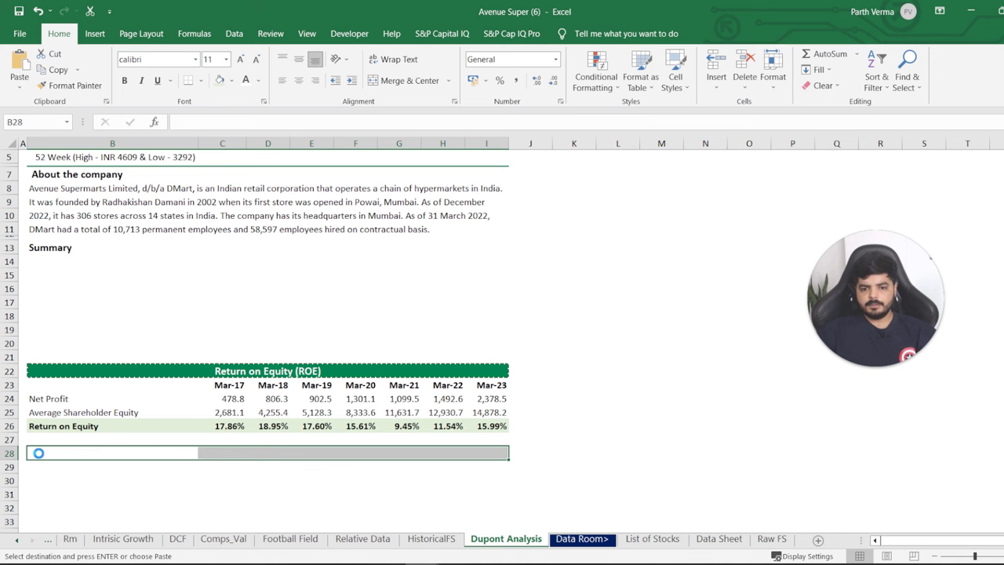
{"action": "triple_click", "coordinate": [267, 123]}
{"action": "type", "text": "ROE - "}
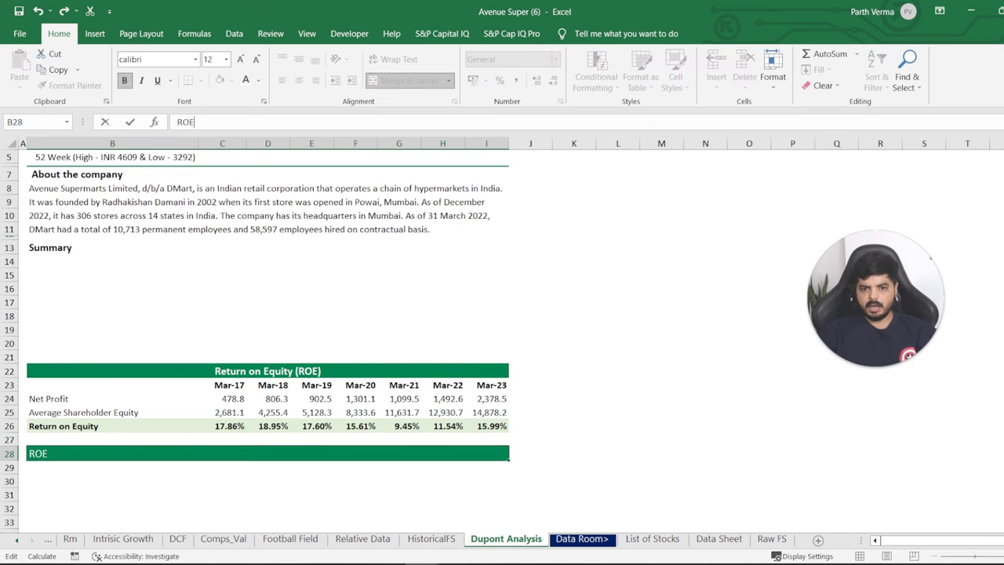
{"action": "type", "text": "Dupont Equa"}
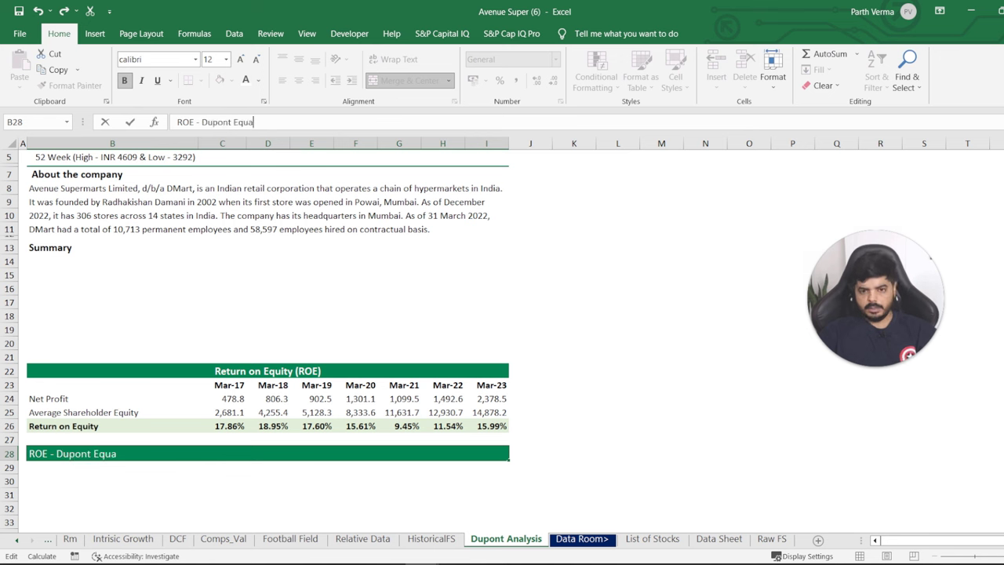
{"action": "type", "text": "tion"}
{"action": "key", "text": "Return"}
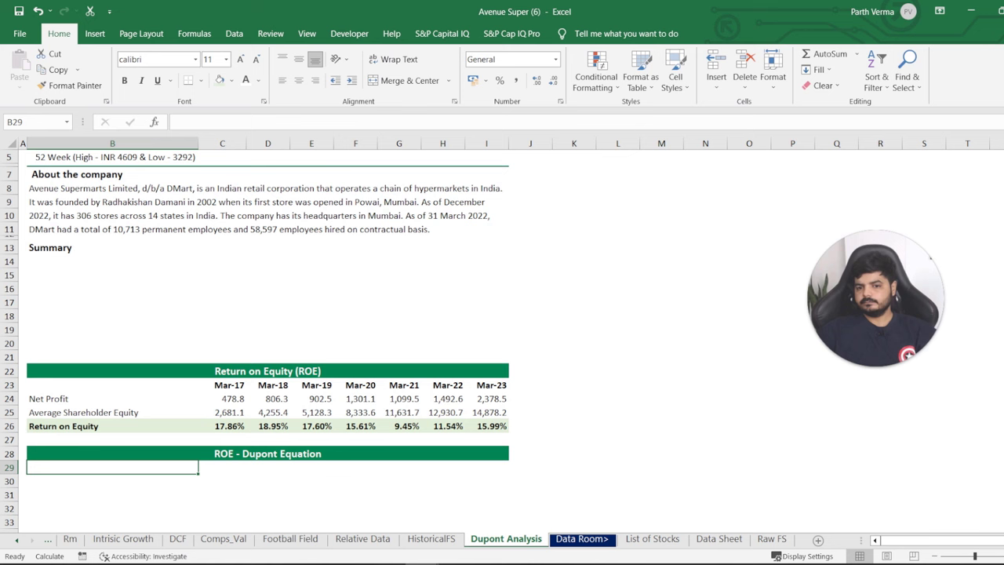
Link C29 to the Mar-17 year label, fill it across C29:I29, and bold the years.
{"action": "key", "text": "Up"}
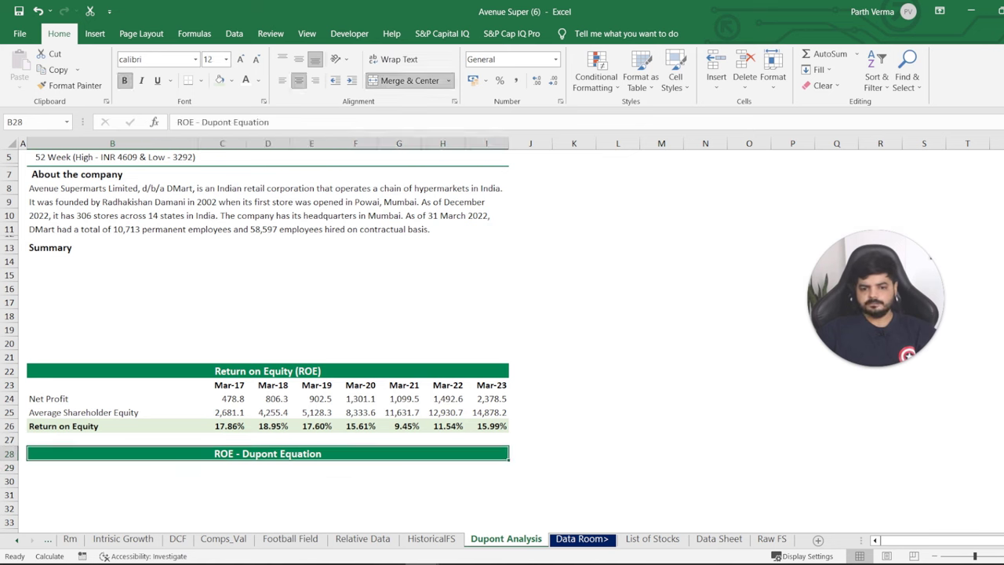
{"action": "key", "text": "Up"}
{"action": "key", "text": "Up"}
{"action": "key", "text": "Up"}
{"action": "key", "text": "Down"}
{"action": "key", "text": "Down"}
{"action": "key", "text": "Down"}
{"action": "key", "text": "Down"}
{"action": "key", "text": "Right"}
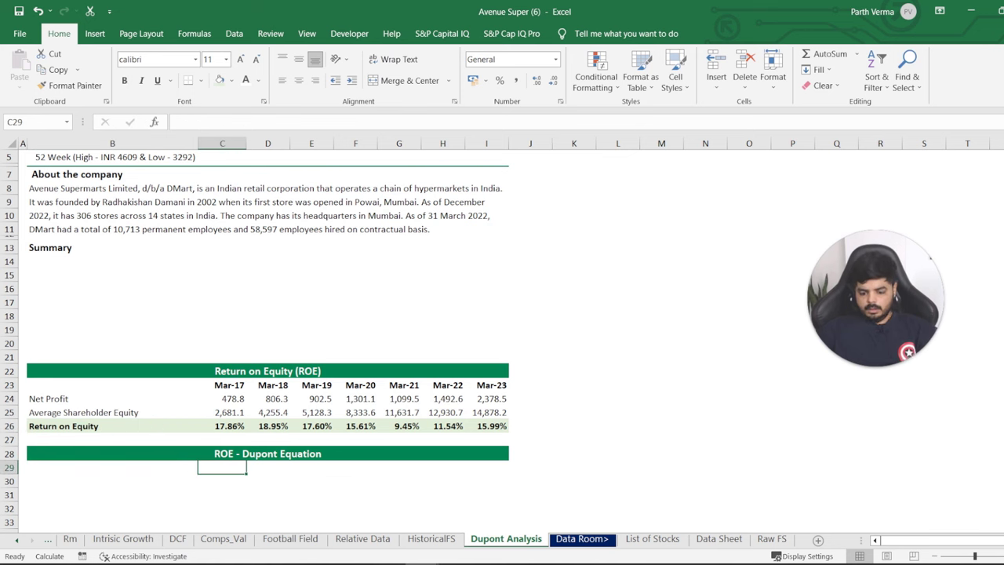
{"action": "type", "text": "="}
{"action": "key", "text": "Up"}
{"action": "key", "text": "Up"}
{"action": "key", "text": "Up"}
{"action": "key", "text": "Up"}
{"action": "key", "text": "Up"}
{"action": "key", "text": "Up"}
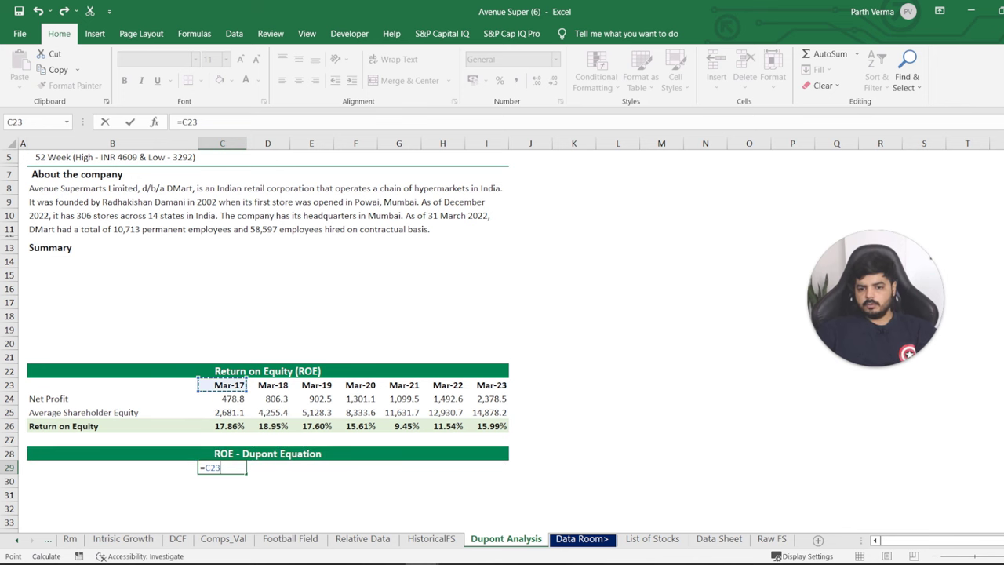
{"action": "key", "text": "Return"}
{"action": "key", "text": "Up"}
{"action": "key", "text": "ctrl+c"}
{"action": "key", "text": "shift+Right"}
{"action": "key", "text": "shift+Right"}
{"action": "key", "text": "shift+Right"}
{"action": "key", "text": "shift+Right"}
{"action": "key", "text": "shift+Right"}
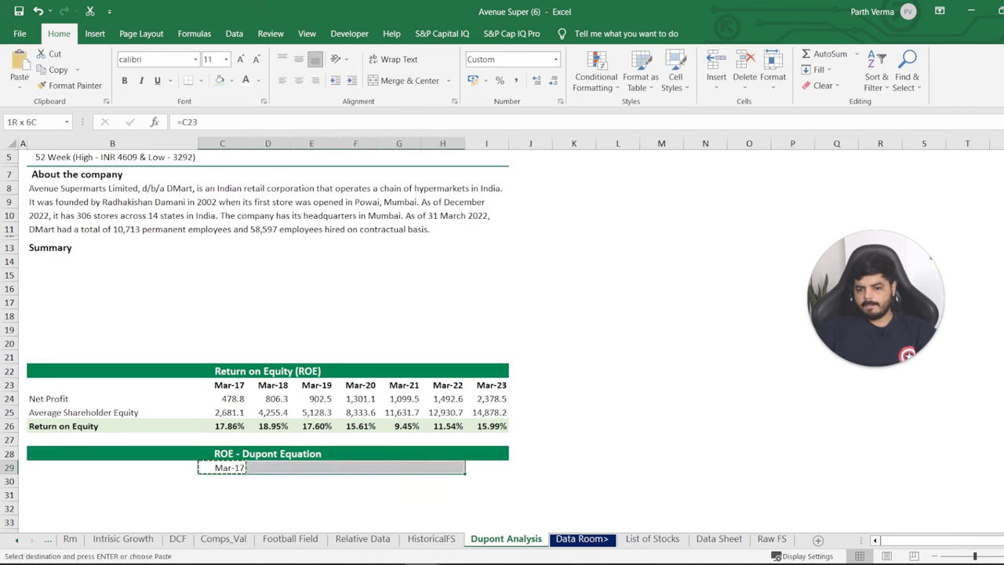
{"action": "key", "text": "shift+Right"}
{"action": "key", "text": "Return"}
{"action": "key", "text": "ctrl+b"}
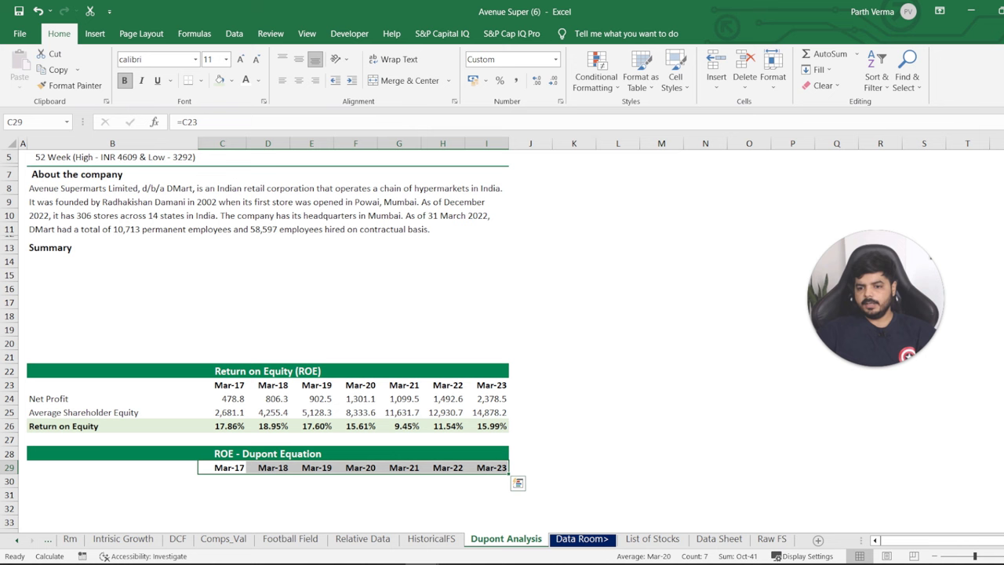
Start a formula in B30 referencing the Net Profit label above.
{"action": "left_click", "coordinate": [222, 480]}
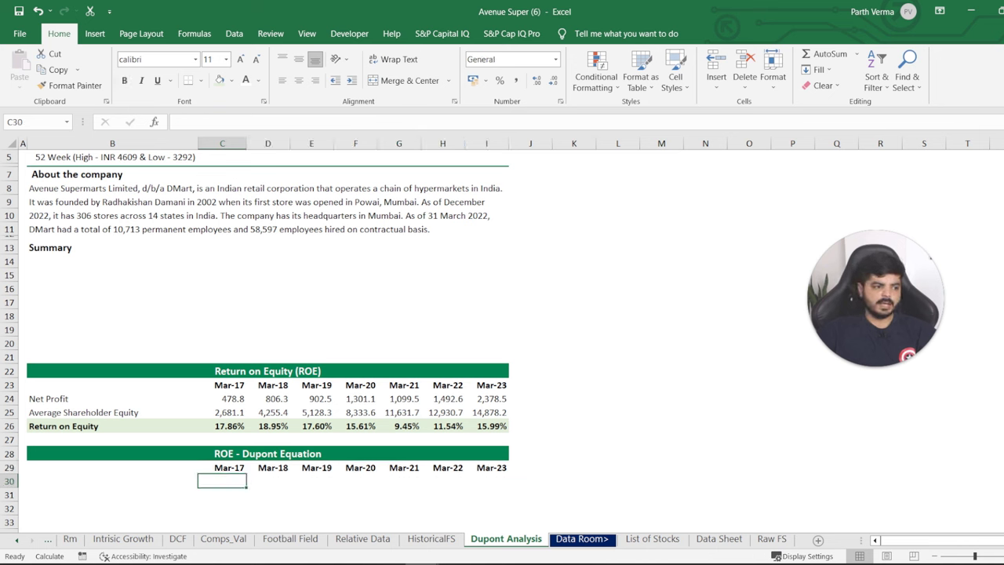
{"action": "left_click", "coordinate": [113, 480]}
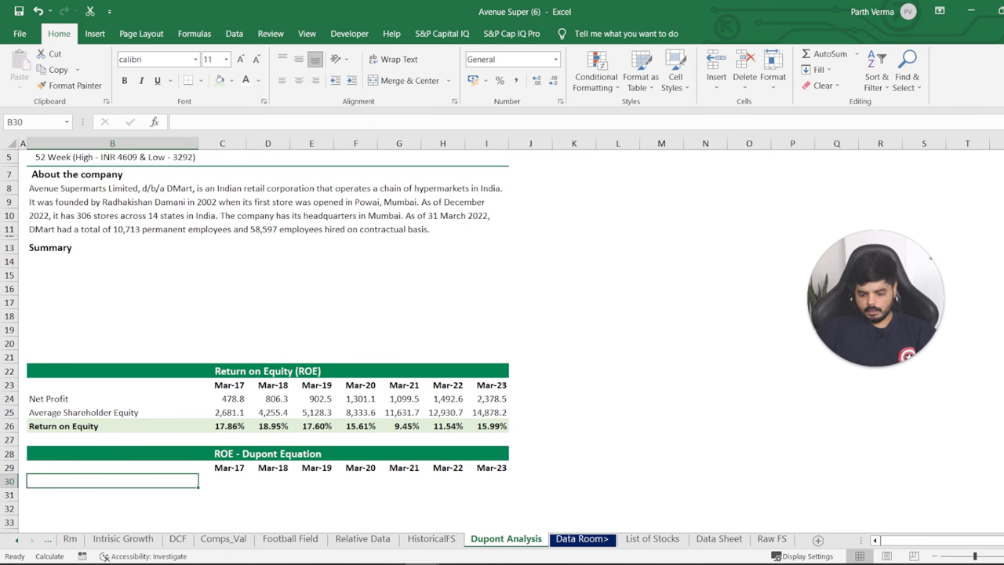
{"action": "type", "text": "="}
{"action": "key", "text": "Up"}
{"action": "key", "text": "Up"}
{"action": "key", "text": "Up"}
{"action": "key", "text": "Up"}
{"action": "key", "text": "Up"}
{"action": "key", "text": "Up"}
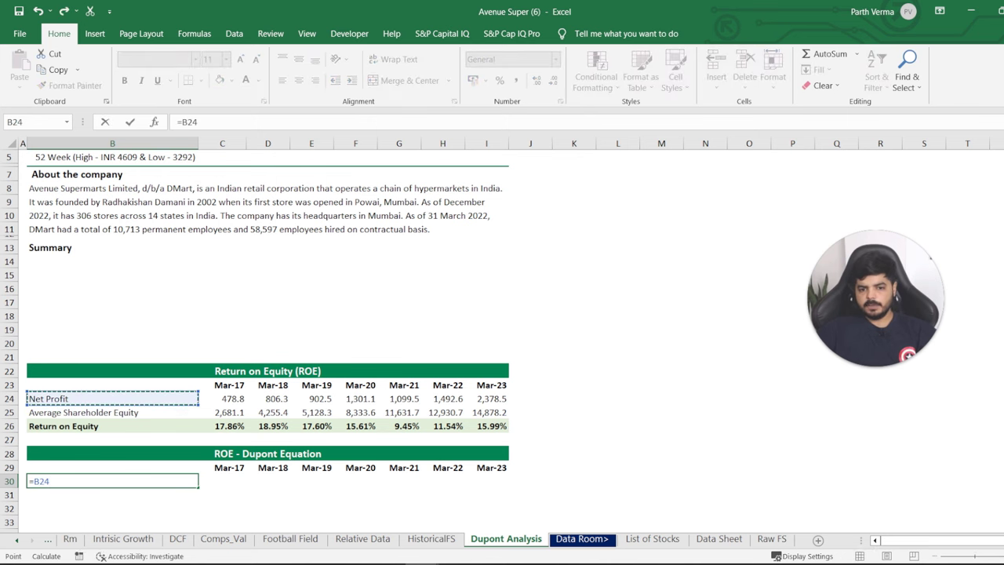
{"action": "key", "text": "shift+Down"}
{"action": "key", "text": "shift+Right"}
Link B30 to =B24 and paste the link across B30:I32.
{"action": "key", "text": "shift+Left"}
{"action": "key", "text": "shift+Left"}
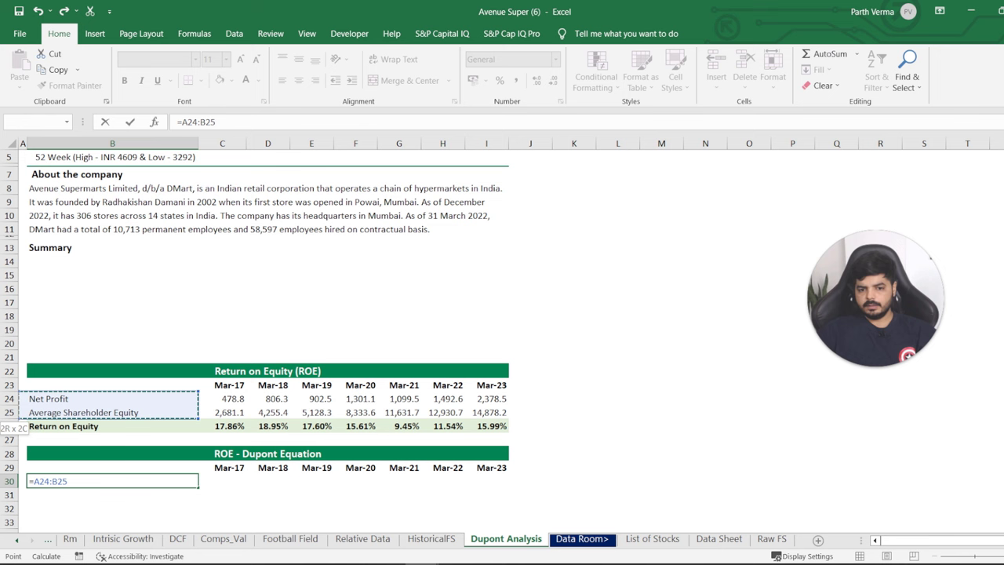
{"action": "key", "text": "shift+Up"}
{"action": "key", "text": "shift+Right"}
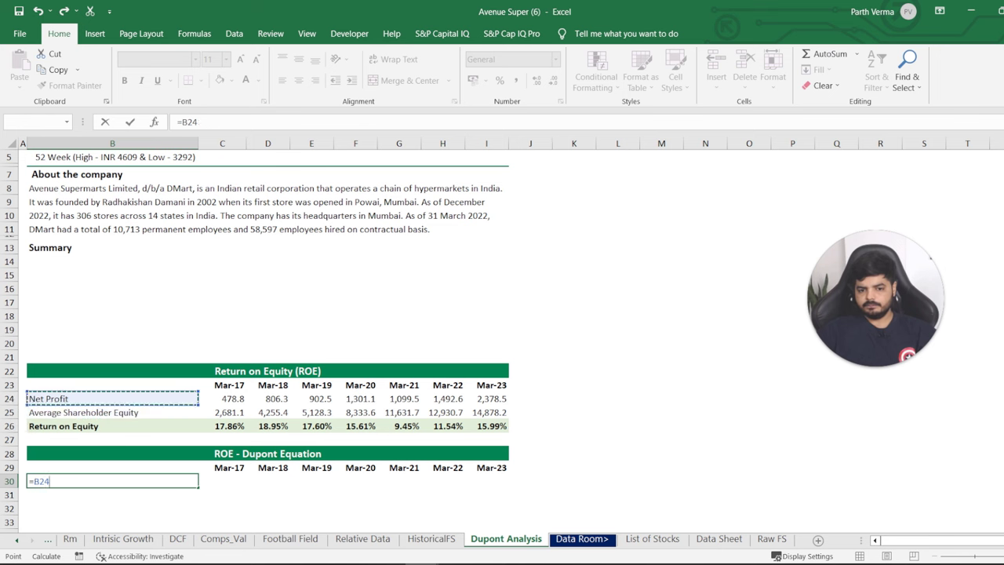
{"action": "key", "text": "Return"}
{"action": "key", "text": "Up"}
{"action": "key", "text": "ctrl+c"}
{"action": "key", "text": "shift+Down"}
{"action": "key", "text": "shift+Down"}
{"action": "key", "text": "shift+Right"}
{"action": "key", "text": "shift+Right"}
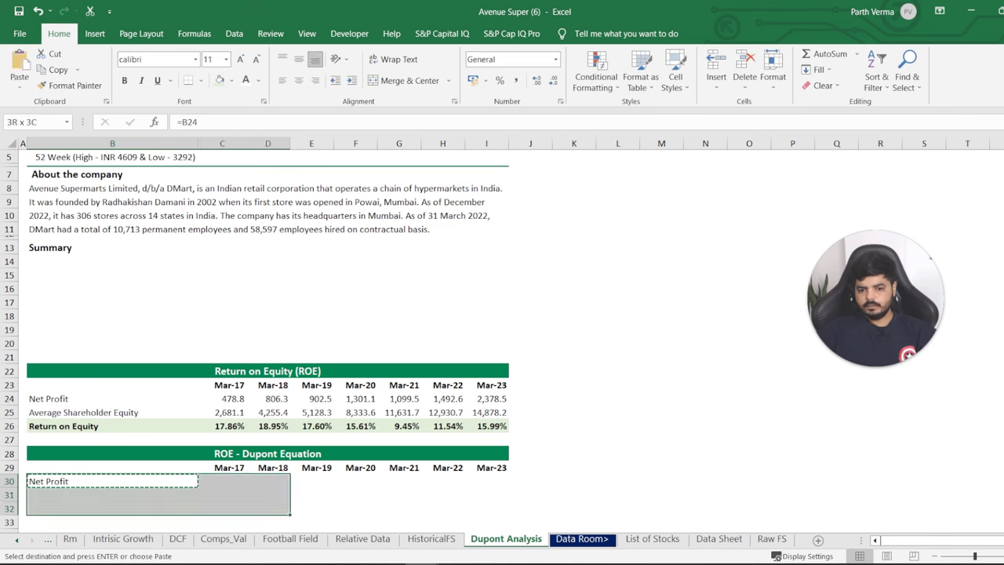
{"action": "key", "text": "shift+Right"}
{"action": "key", "text": "shift+Right"}
{"action": "key", "text": "shift+Right"}
{"action": "key", "text": "shift+Right"}
{"action": "key", "text": "shift+Right"}
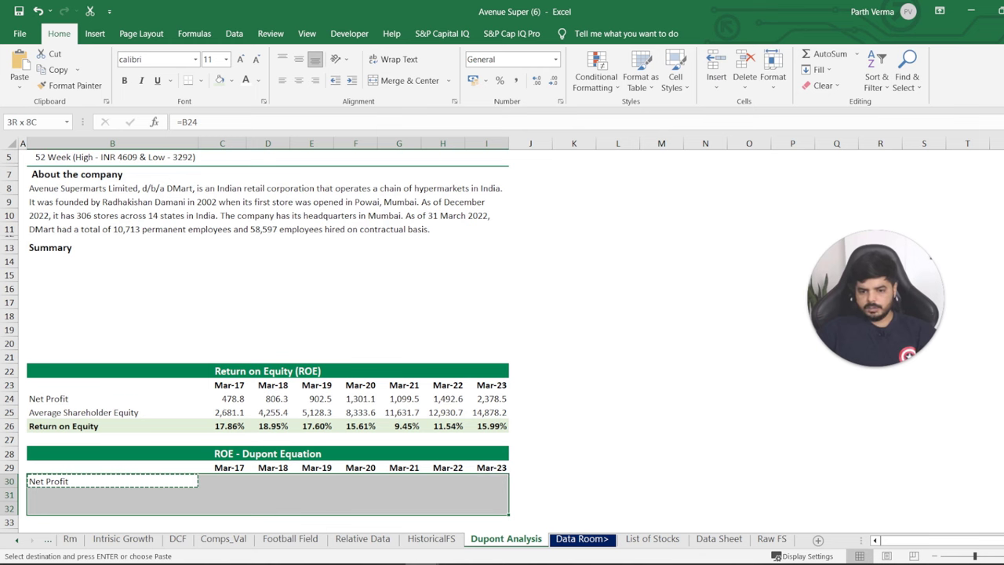
{"action": "key", "text": "ctrl+v"}
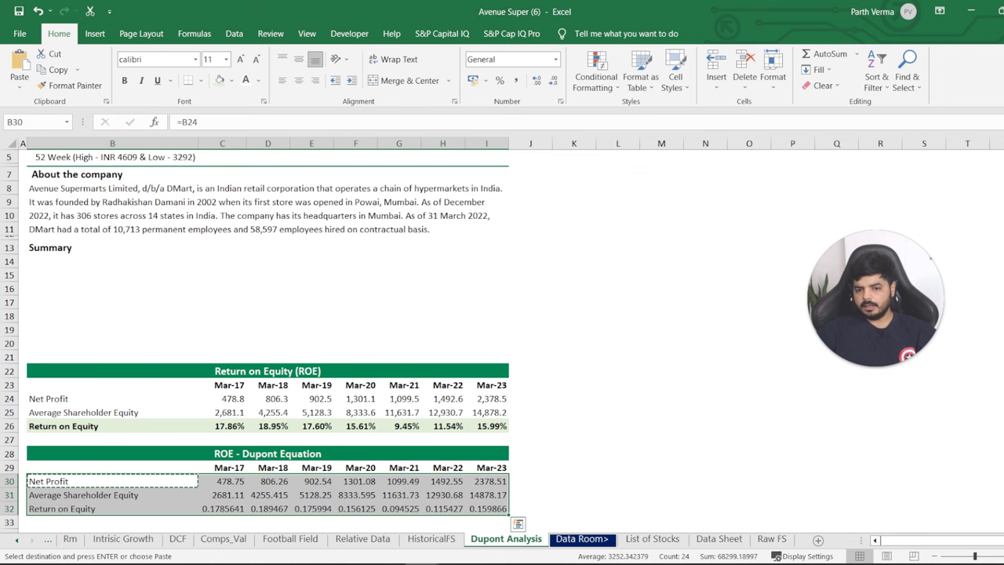
Copy the ROE table B24:I26 and paste only its formats onto B30:I32.
{"action": "key", "text": "Up"}
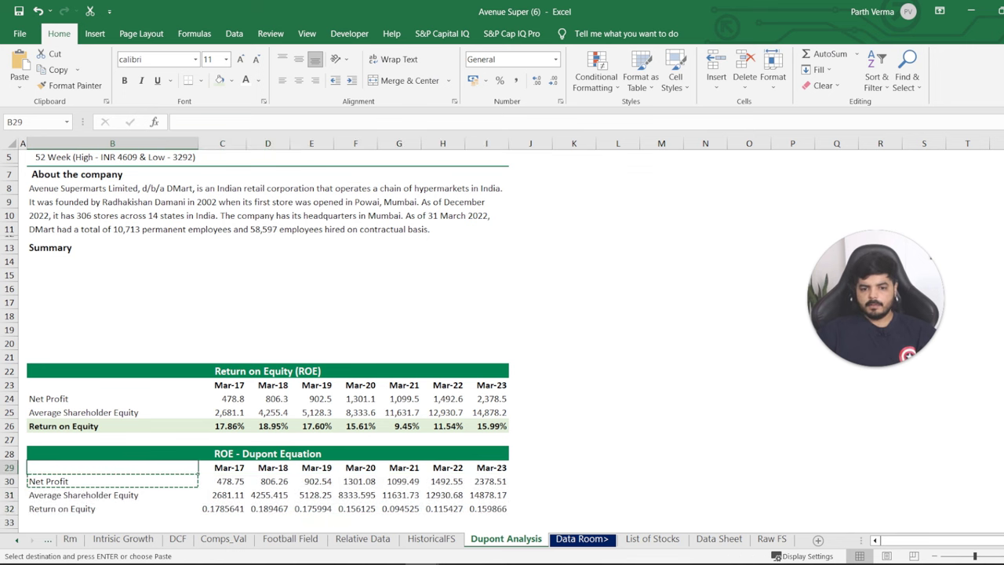
{"action": "key", "text": "Up"}
{"action": "key", "text": "Up"}
{"action": "key", "text": "Up"}
{"action": "key", "text": "Up"}
{"action": "key", "text": "Up"}
{"action": "key", "text": "shift+Down"}
{"action": "key", "text": "shift+Down"}
{"action": "key", "text": "shift+Right"}
{"action": "key", "text": "shift+Right"}
{"action": "key", "text": "shift+Right"}
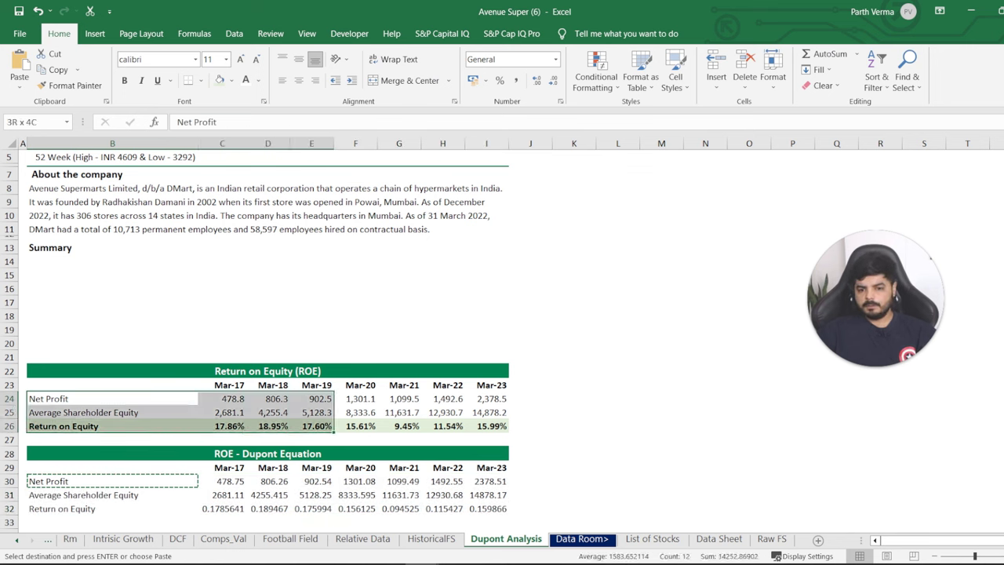
{"action": "key", "text": "shift+Right"}
{"action": "key", "text": "shift+Right"}
{"action": "key", "text": "shift+Right"}
{"action": "key", "text": "shift+Right"}
{"action": "key", "text": "ctrl+c"}
{"action": "key", "text": "Down"}
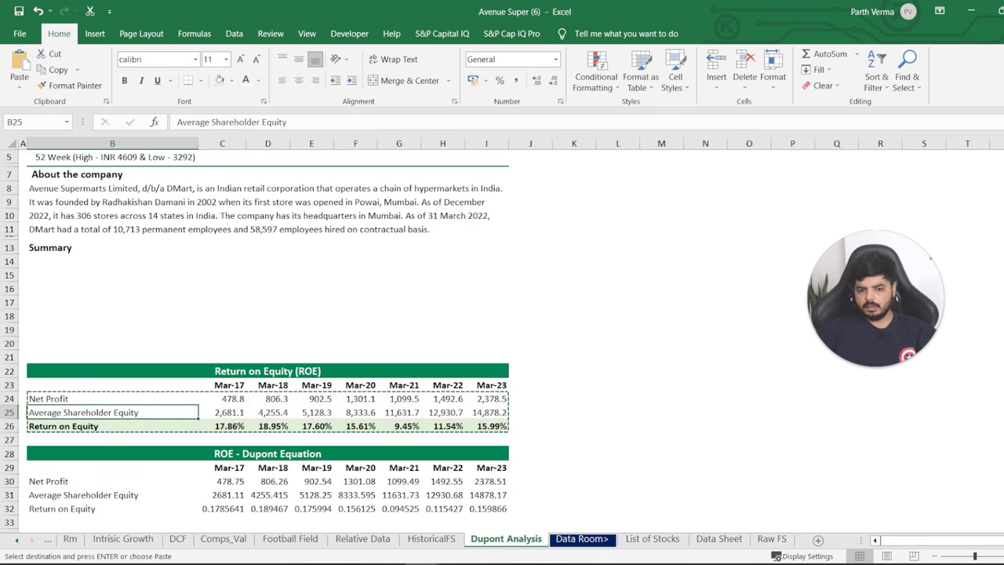
{"action": "key", "text": "Down"}
{"action": "key", "text": "Down"}
{"action": "key", "text": "Down"}
{"action": "key", "text": "Down"}
{"action": "key", "text": "Down"}
{"action": "key", "text": "ctrl+alt+v"}
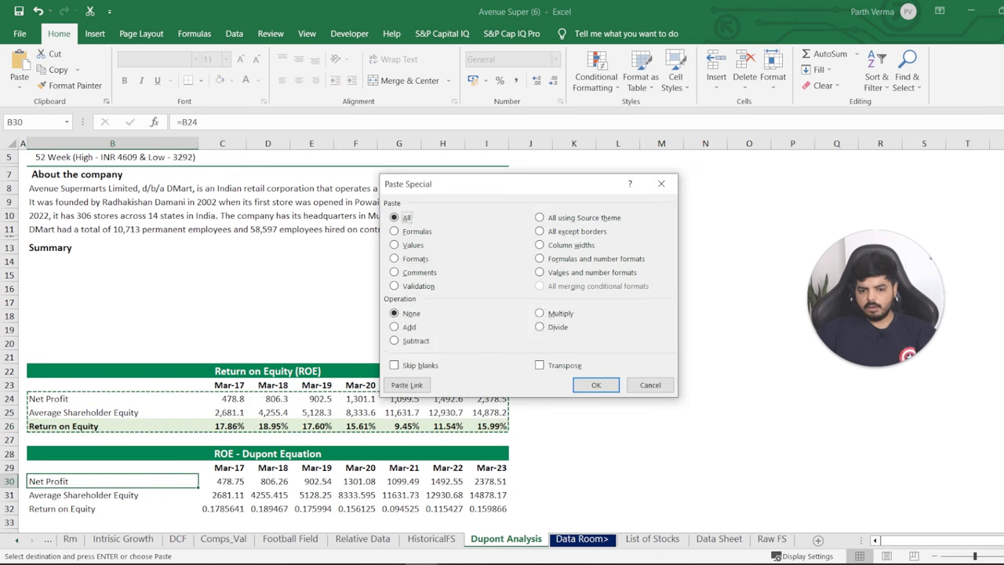
{"action": "key", "text": "t"}
{"action": "key", "text": "Return"}
{"action": "left_click", "coordinate": [112, 495]}
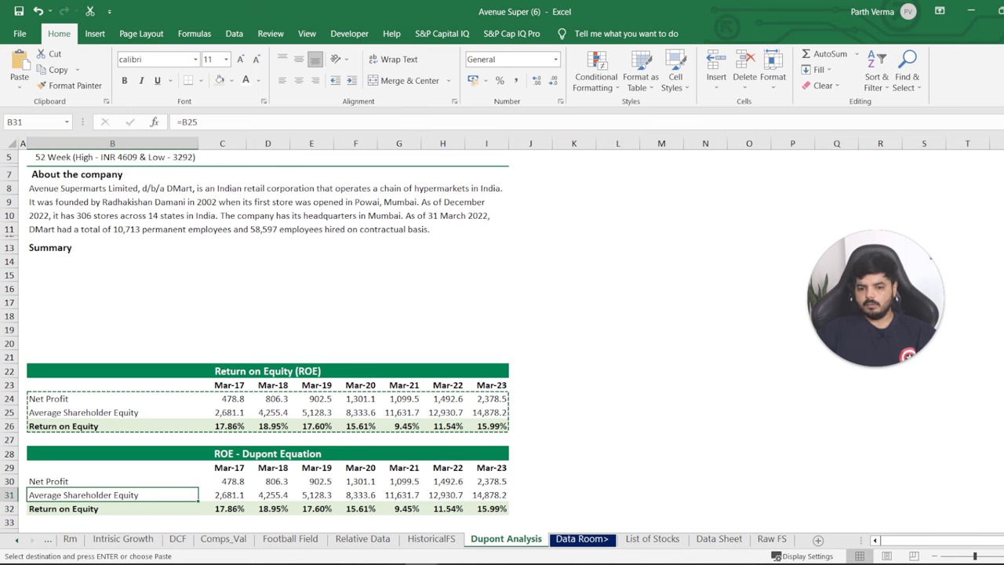
{"action": "left_click_drag", "start_coordinate": [1000, 306], "coordinate": [1001, 305]}
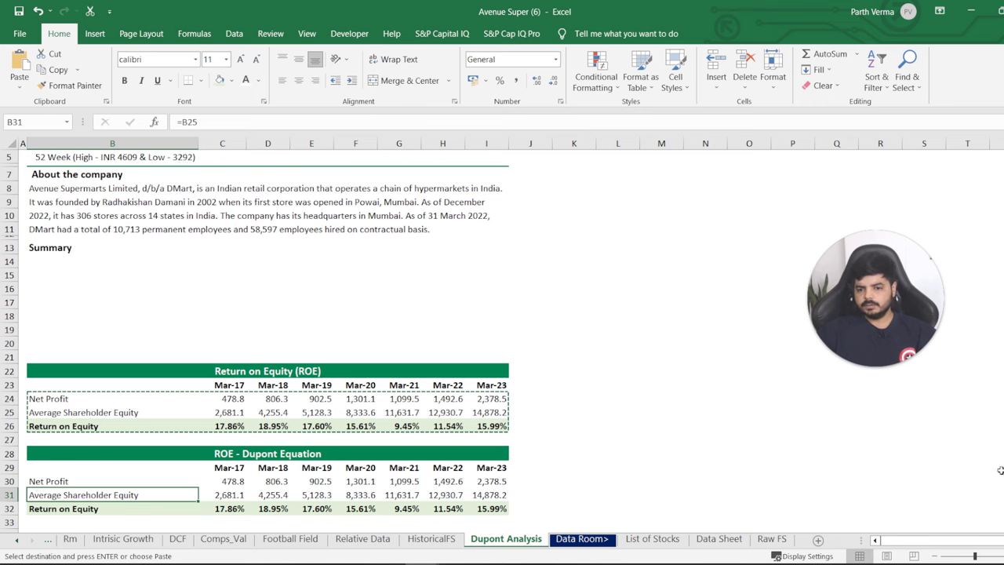
{"action": "scroll", "coordinate": [266, 334], "scroll_direction": "down", "scroll_amount": 2}
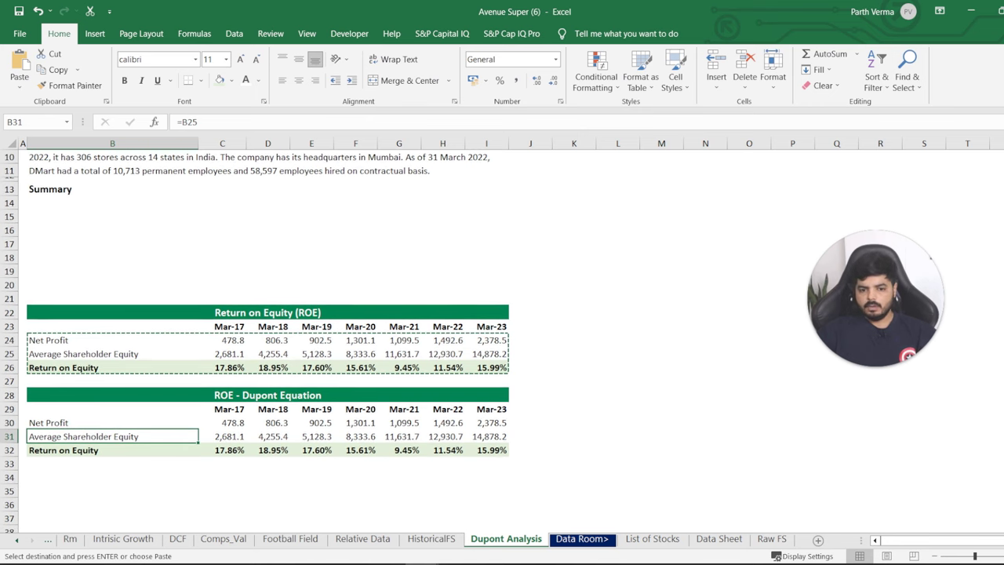
Rename the B31 label to 'Revenue'.
{"action": "left_click", "coordinate": [48, 423]}
{"action": "left_click", "coordinate": [54, 437]}
{"action": "type", "text": "R"}
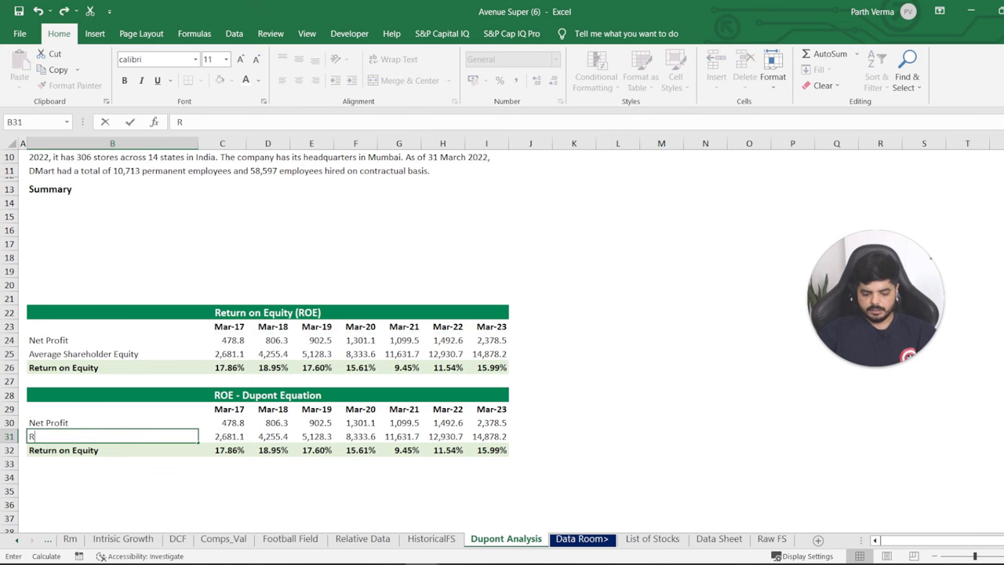
{"action": "type", "text": "evenue"}
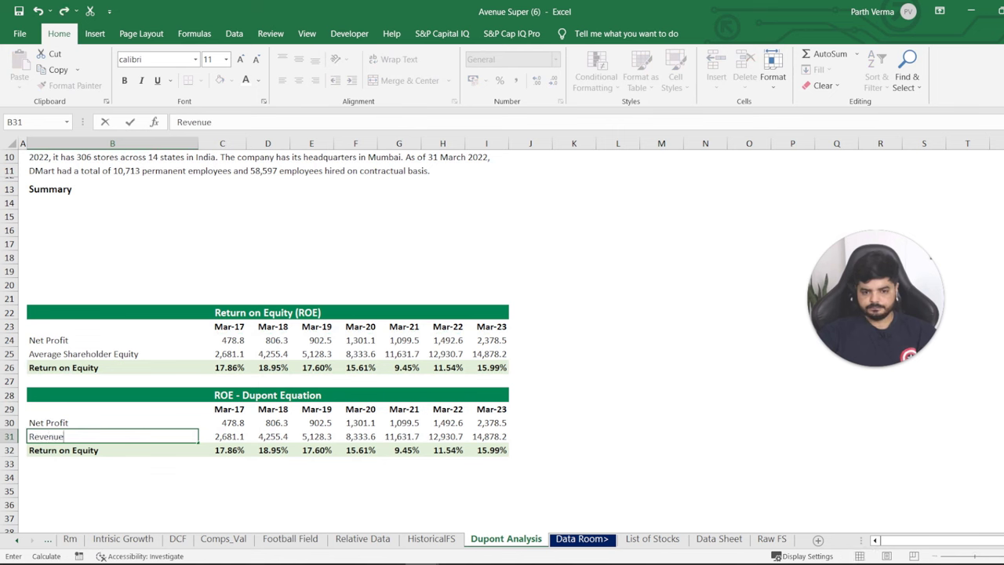
{"action": "type", "text": "s"}
{"action": "key", "text": "Return"}
{"action": "key", "text": "Up"}
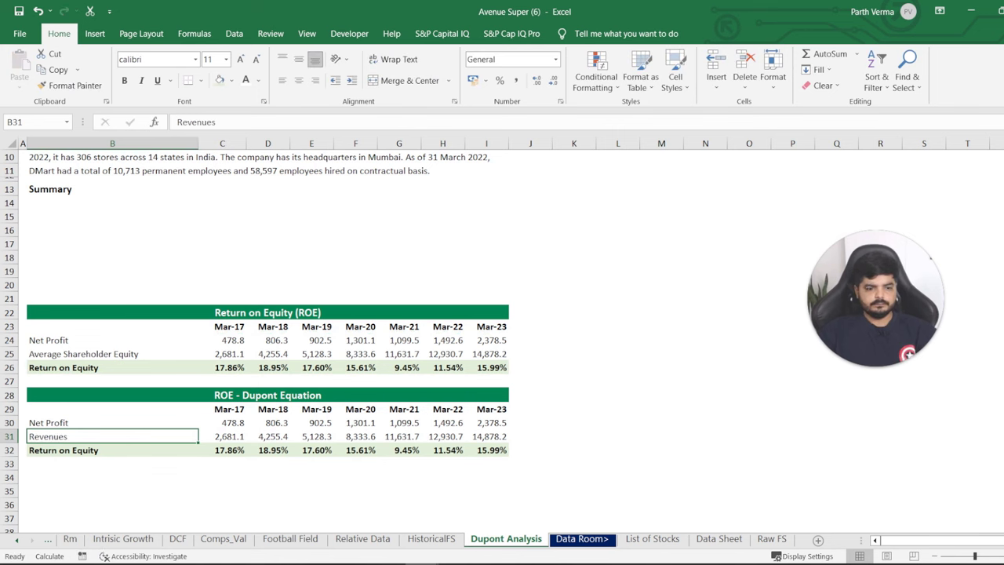
{"action": "key", "text": "F2"}
{"action": "key", "text": "BackSpace"}
{"action": "key", "text": "Return"}
Link I31 to the Data Sheet's Mar-23 sales and fill it back to Mar-17.
{"action": "key", "text": "Up"}
{"action": "key", "text": "Right"}
{"action": "key", "text": "Right"}
{"action": "key", "text": "Right"}
{"action": "key", "text": "Right"}
{"action": "key", "text": "Right"}
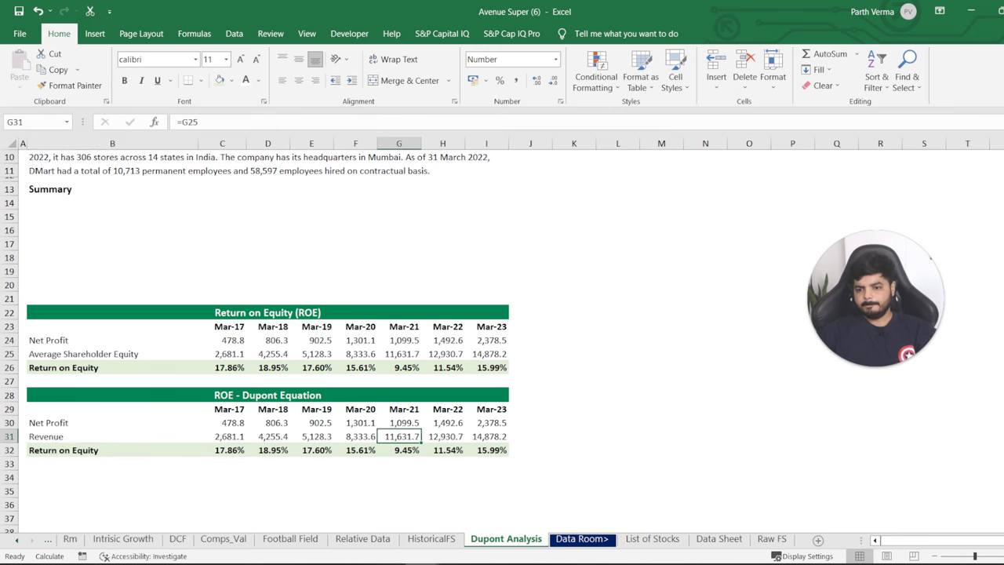
{"action": "key", "text": "Right"}
{"action": "key", "text": "Right"}
{"action": "type", "text": "="}
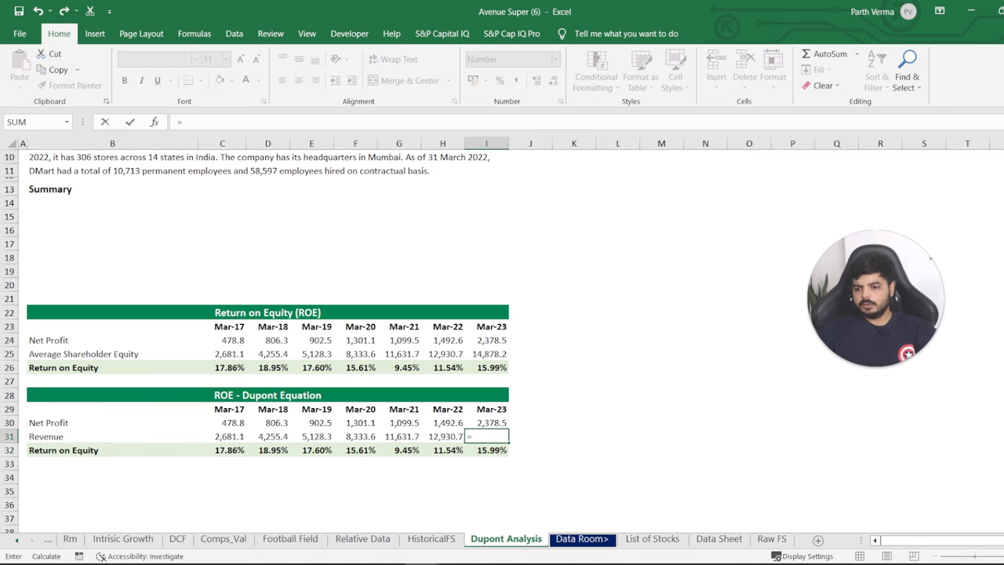
{"action": "left_click", "coordinate": [725, 540]}
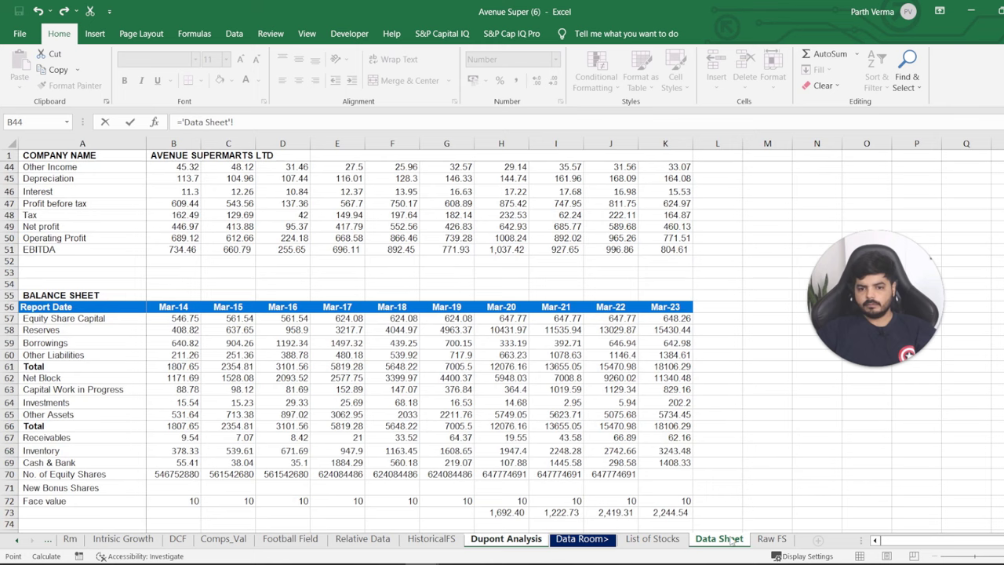
{"action": "scroll", "coordinate": [392, 337], "scroll_direction": "up", "scroll_amount": 10}
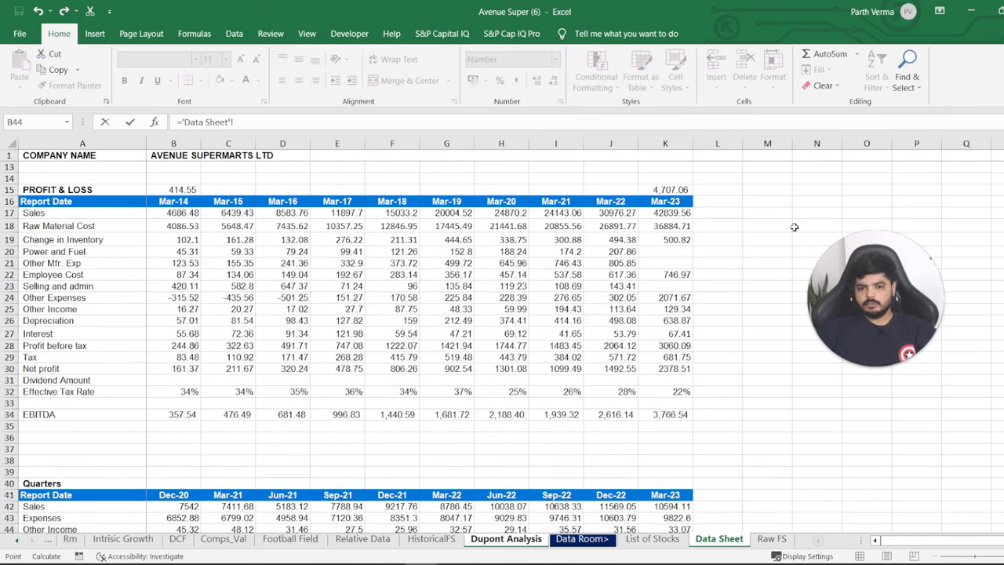
{"action": "left_click", "coordinate": [650, 213]}
{"action": "key", "text": "Return"}
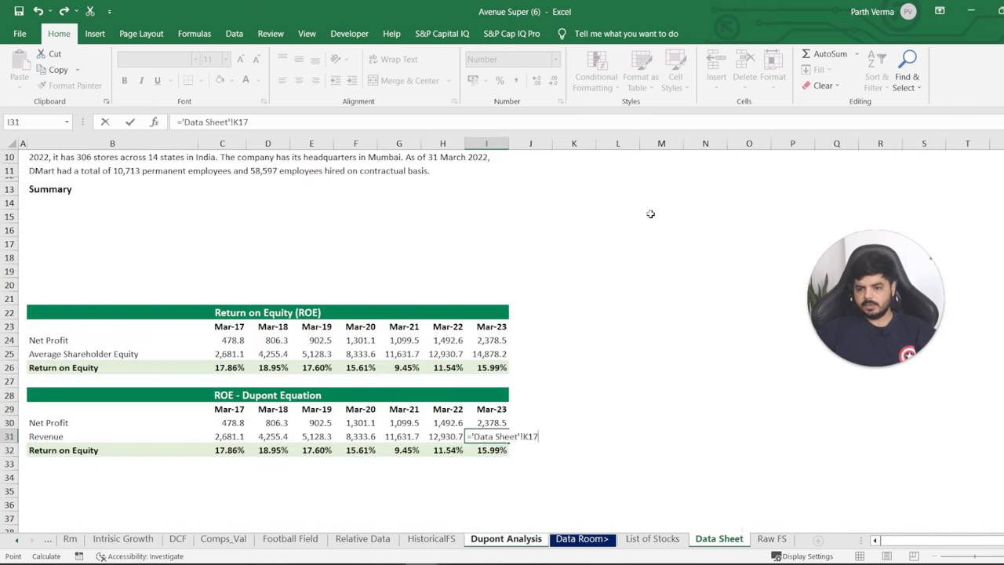
{"action": "key", "text": "Up"}
{"action": "key", "text": "ctrl+c"}
{"action": "key", "text": "shift+Left"}
{"action": "key", "text": "shift+Left"}
{"action": "key", "text": "shift+Left"}
{"action": "key", "text": "shift+Left"}
{"action": "key", "text": "shift+Left"}
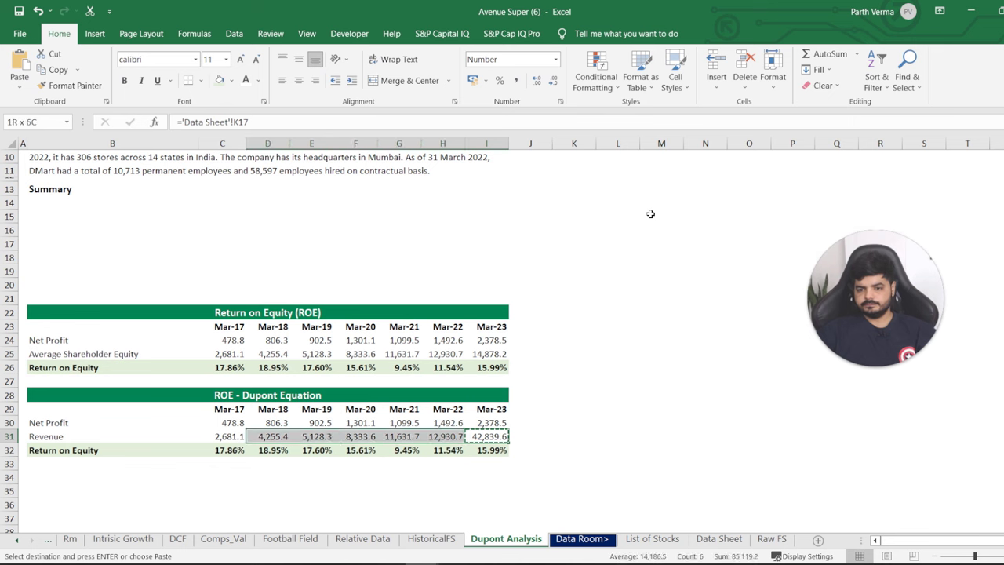
{"action": "key", "text": "shift+Left"}
{"action": "key", "text": "Return"}
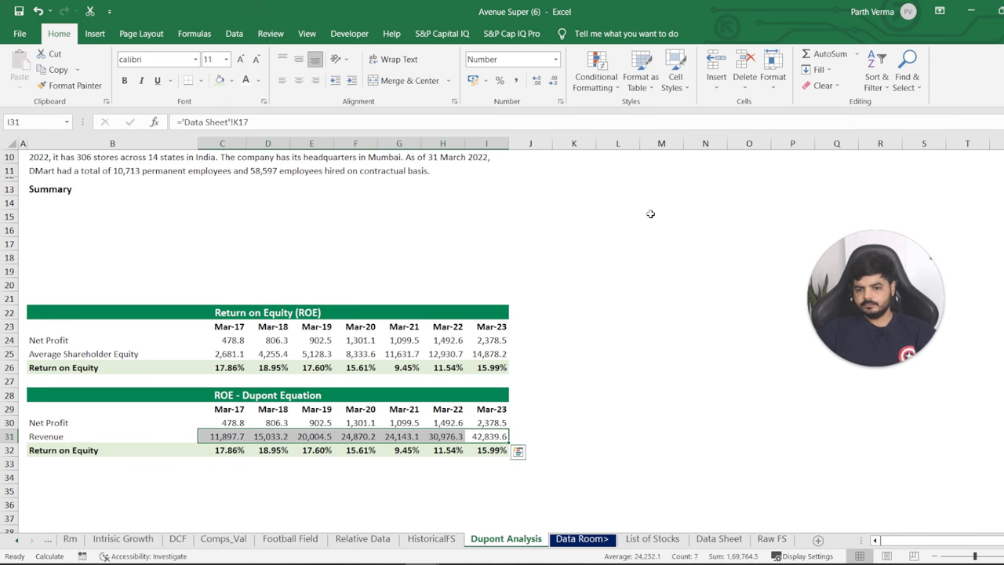
Set I32 to =I30/I31 and fill the margin formula back across row 32.
{"action": "key", "text": "Right"}
{"action": "key", "text": "Left"}
{"action": "key", "text": "Left"}
{"action": "key", "text": "Down"}
{"action": "key", "text": "Right"}
{"action": "type", "text": "=I26"}
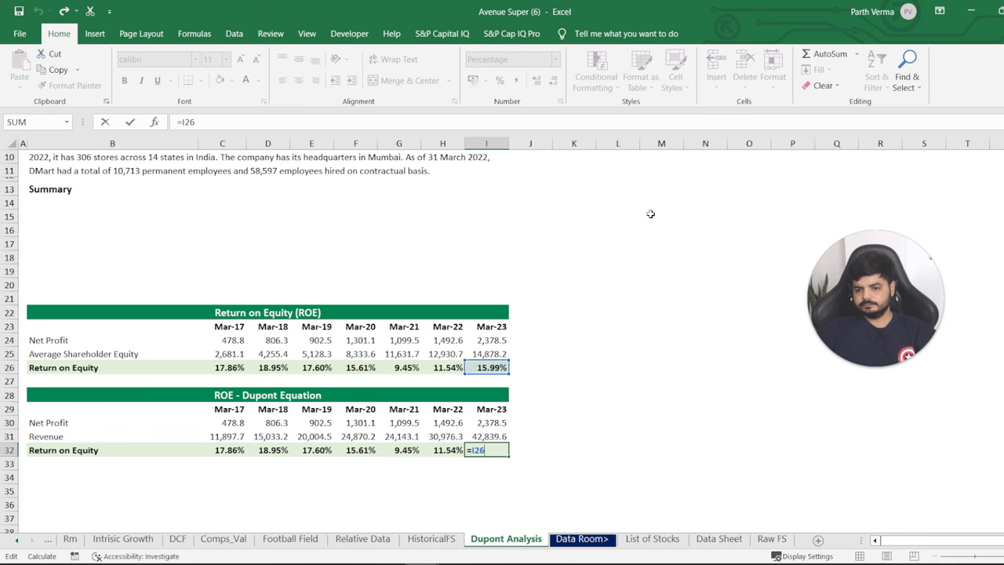
{"action": "key", "text": "ctrl+Return"}
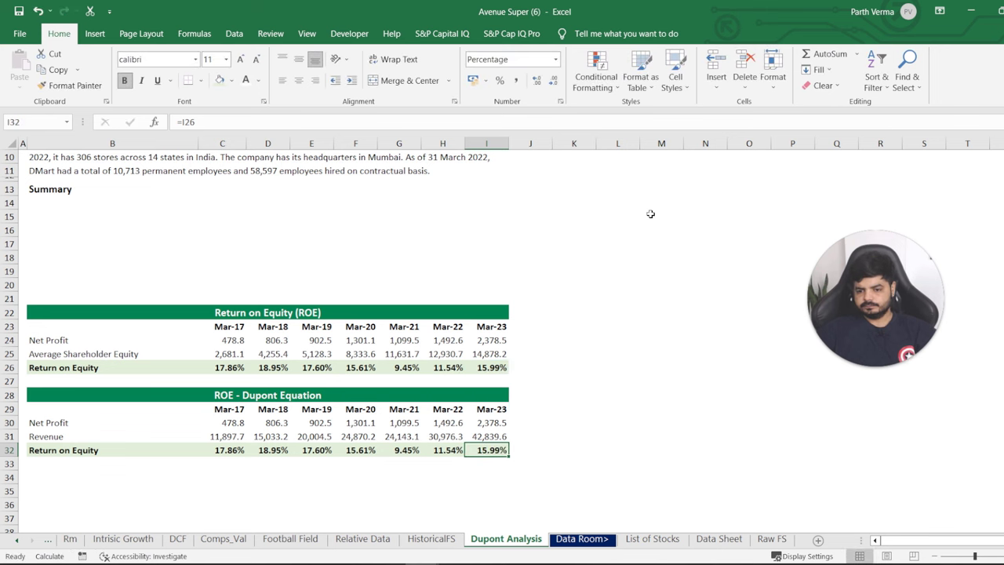
{"action": "type", "text": "="}
{"action": "key", "text": "Up"}
{"action": "key", "text": "Up"}
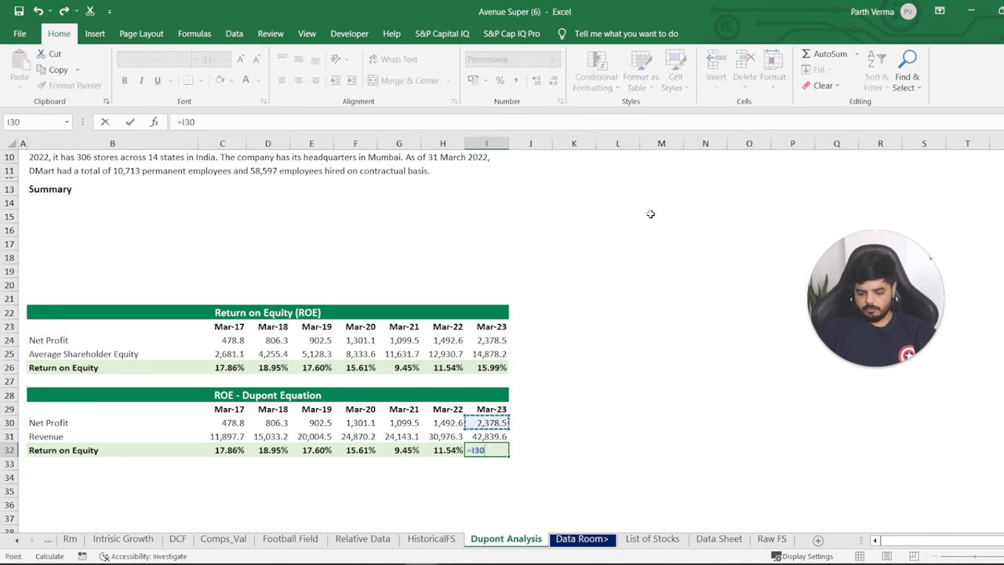
{"action": "type", "text": "/"}
{"action": "key", "text": "Down"}
{"action": "key", "text": "ctrl+Return"}
{"action": "key", "text": "ctrl+c"}
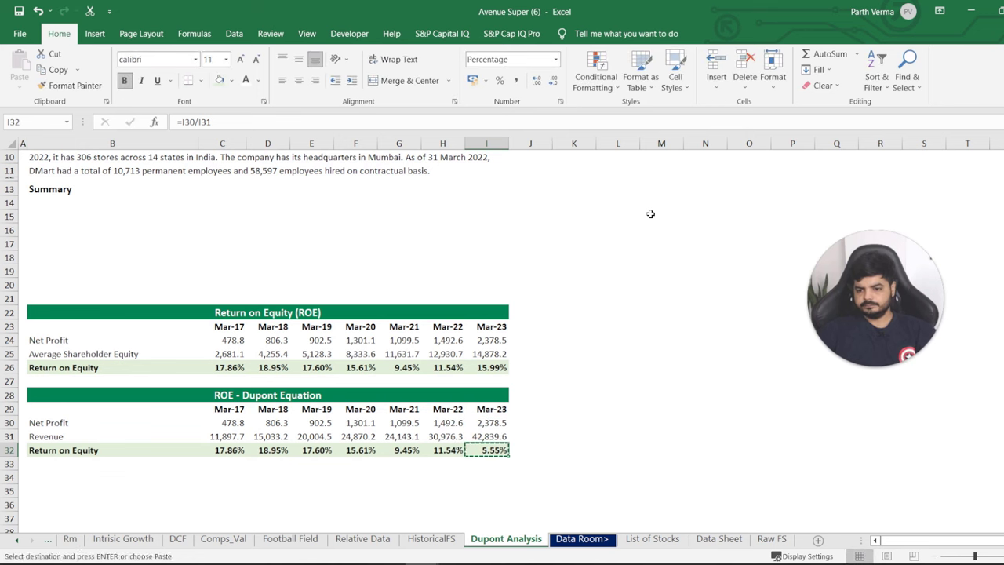
{"action": "key", "text": "Left"}
{"action": "key", "text": "shift+Left"}
{"action": "key", "text": "shift+Left"}
{"action": "key", "text": "shift+Left"}
{"action": "key", "text": "shift+Left"}
{"action": "key", "text": "shift+Left"}
{"action": "key", "text": "Return"}
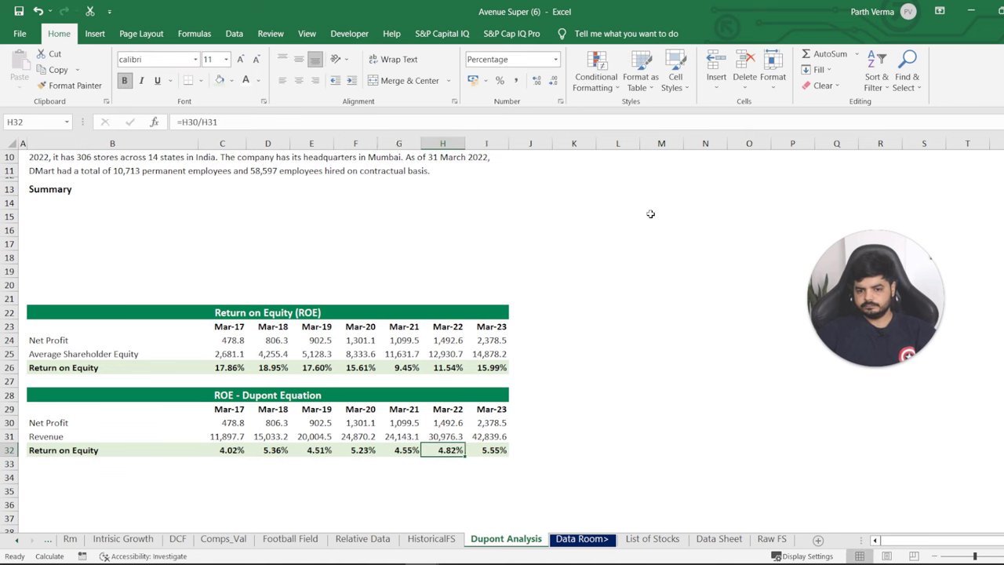
Label row 32 'Net Profit Margin (A)'.
{"action": "key", "text": "Left"}
{"action": "key", "text": "Left"}
{"action": "key", "text": "Left"}
{"action": "key", "text": "Left"}
{"action": "key", "text": "Left"}
{"action": "key", "text": "Left"}
{"action": "key", "text": "Left"}
{"action": "key", "text": "Right"}
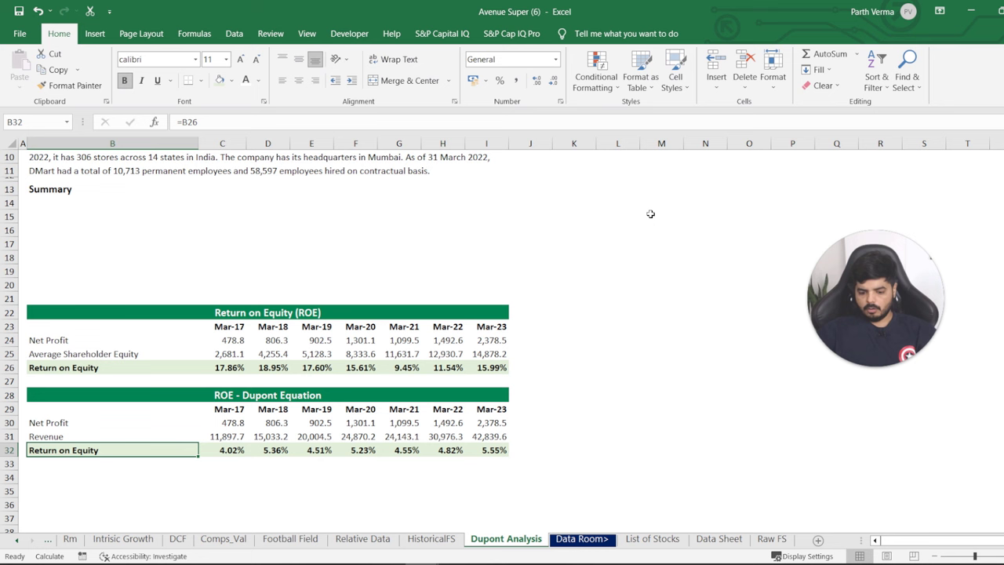
{"action": "type", "text": "Net Profit "}
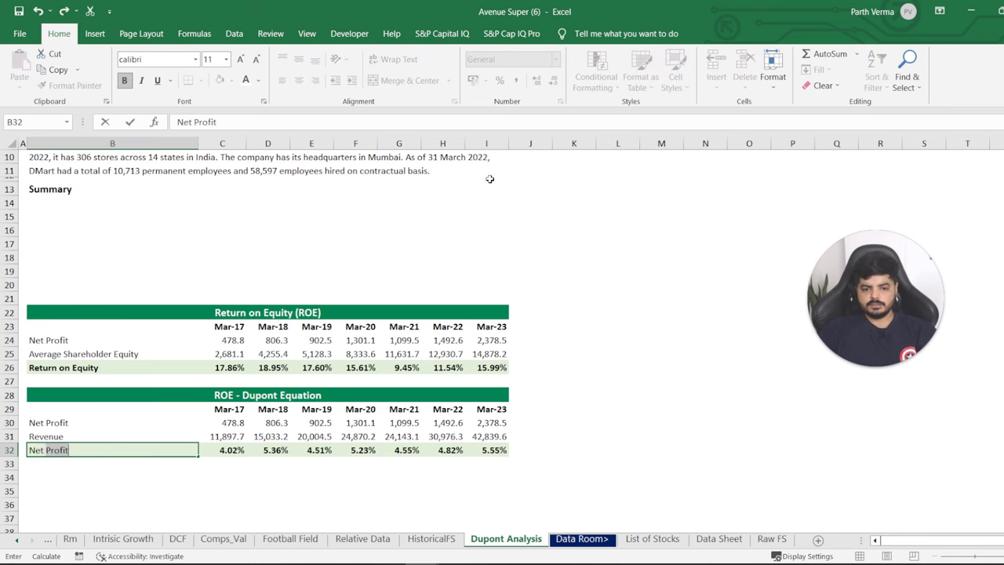
{"action": "type", "text": "Margin (A"}
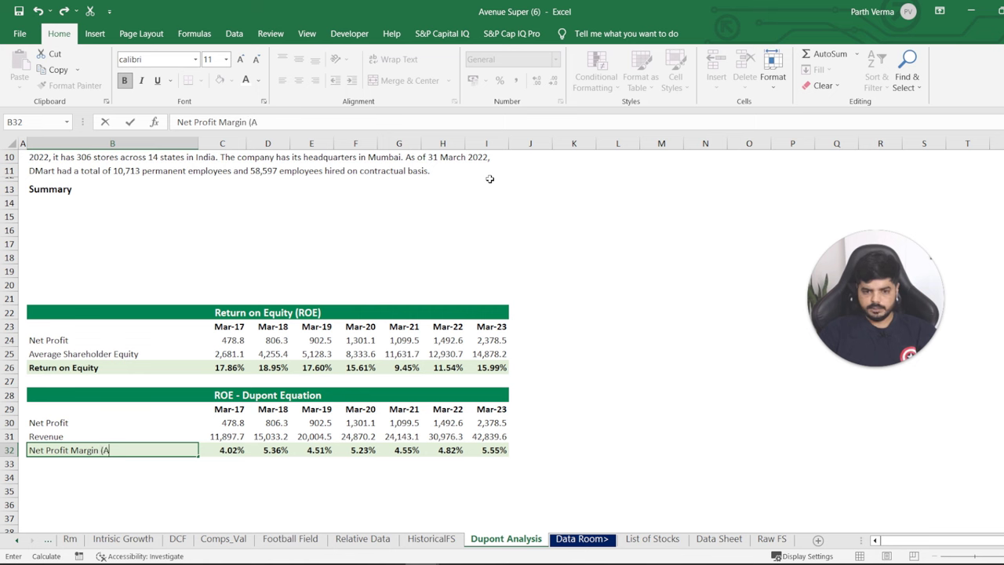
{"action": "key", "text": "Return"}
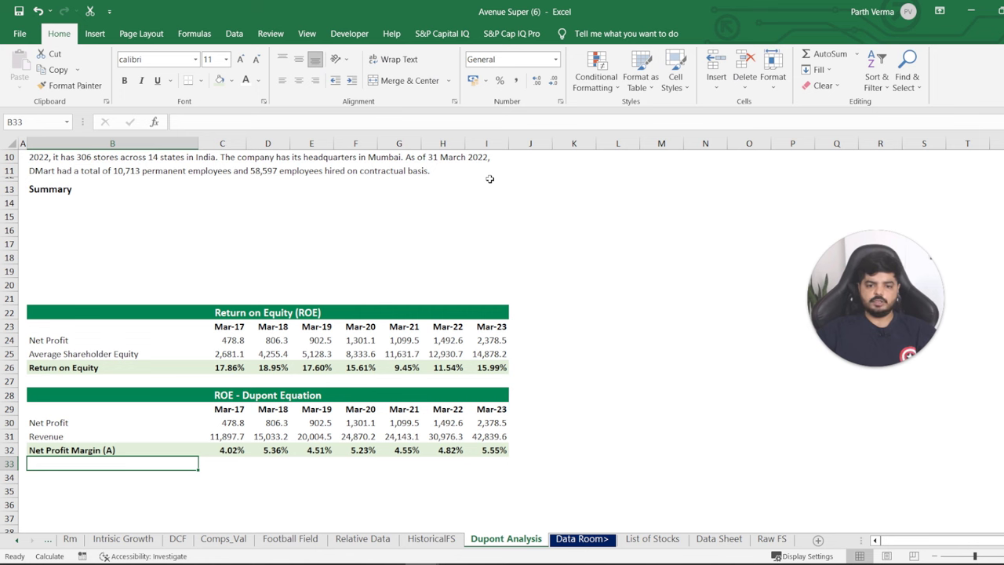
Copy the three Dupont rows B30:I32 and paste them starting at B34.
{"action": "key", "text": "Up"}
{"action": "key", "text": "Up"}
{"action": "key", "text": "Up"}
{"action": "key", "text": "shift+Down"}
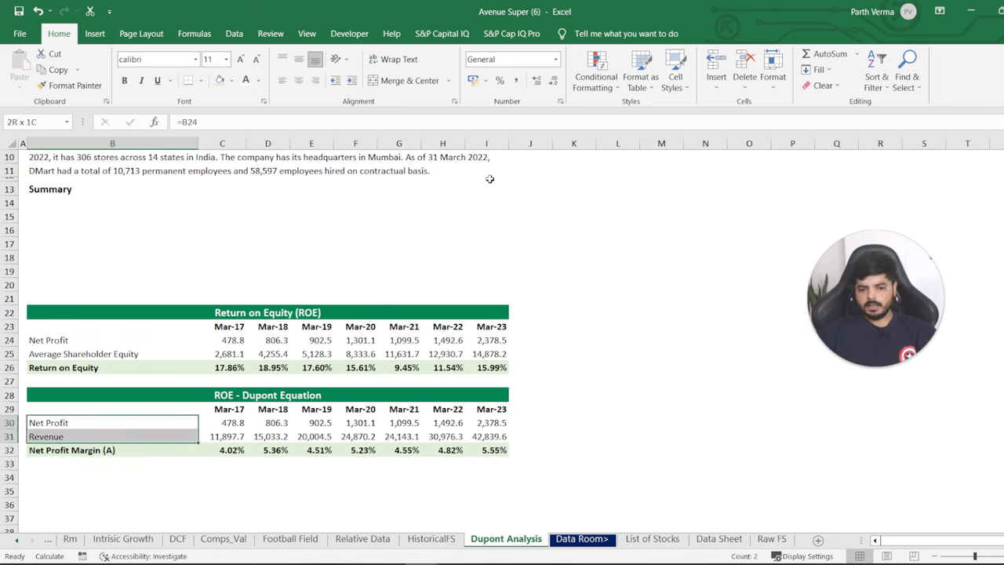
{"action": "key", "text": "shift+Down"}
{"action": "key", "text": "shift+Right"}
{"action": "key", "text": "shift+Right"}
{"action": "key", "text": "shift+Right"}
{"action": "key", "text": "shift+Right"}
{"action": "key", "text": "shift+Right"}
{"action": "key", "text": "shift+Right"}
{"action": "key", "text": "shift+Right"}
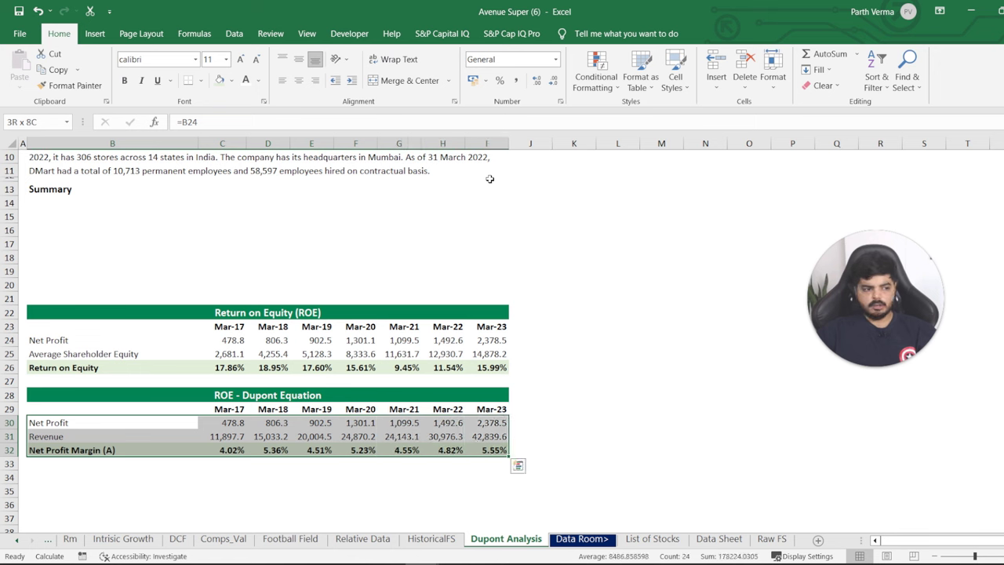
{"action": "key", "text": "ctrl+c"}
{"action": "key", "text": "Down"}
{"action": "key", "text": "Down"}
{"action": "key", "text": "Down"}
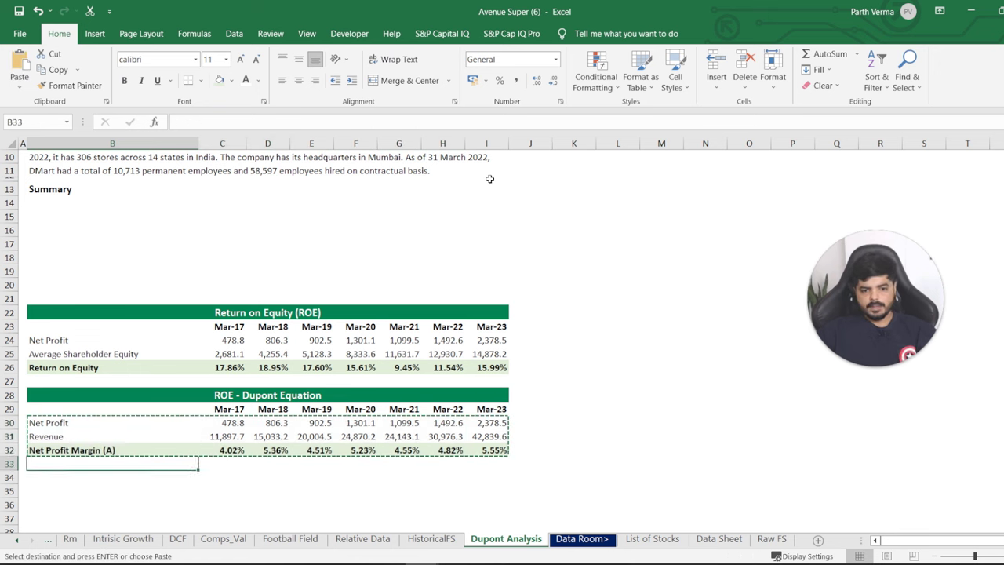
{"action": "key", "text": "Down"}
{"action": "key", "text": "ctrl+v"}
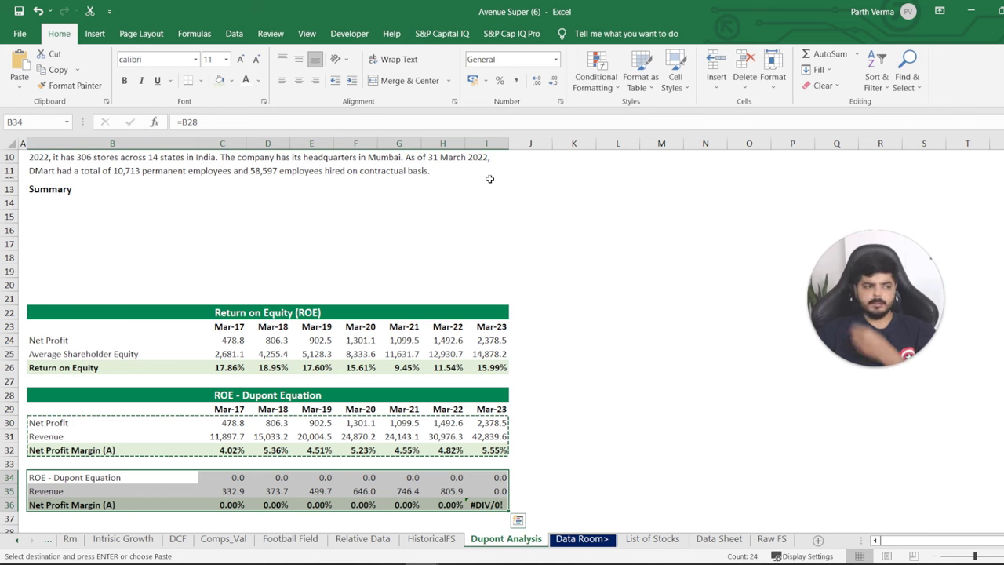
Relabel B34 'Revenue' and B35 'Average Total Asset'.
{"action": "key", "text": "Up"}
{"action": "key", "text": "Down"}
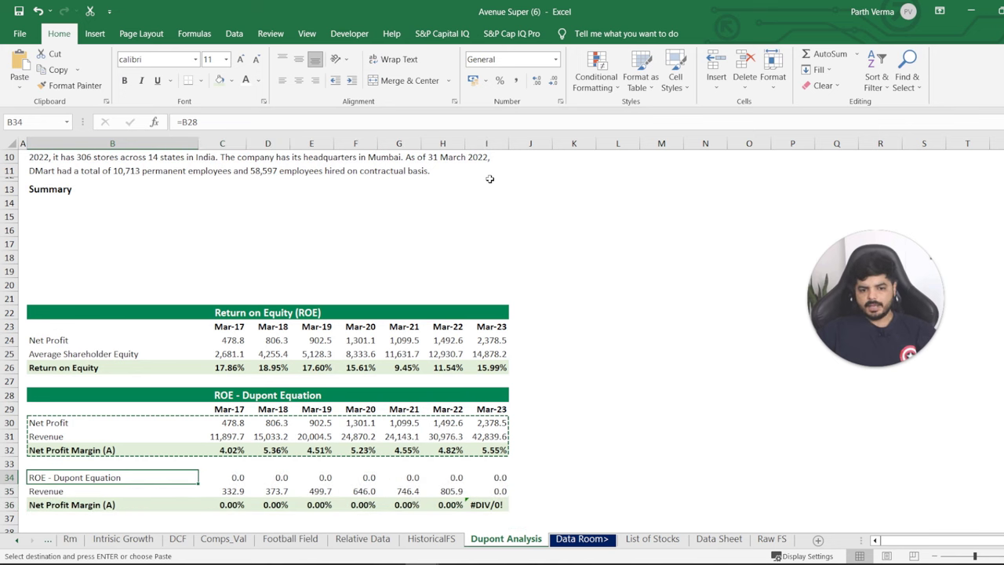
{"action": "type", "text": "Revenue"}
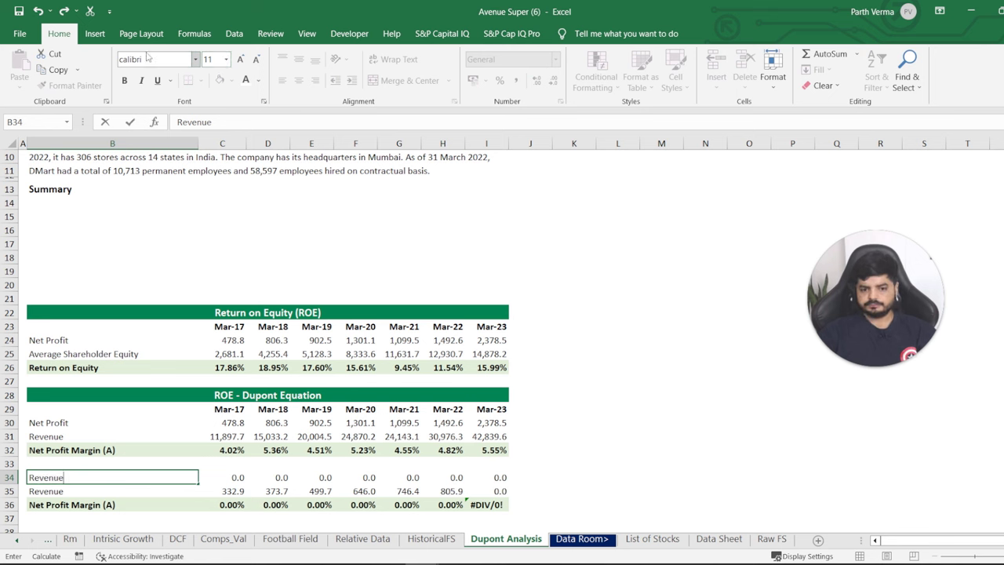
{"action": "key", "text": "Return"}
{"action": "type", "text": "Ave"}
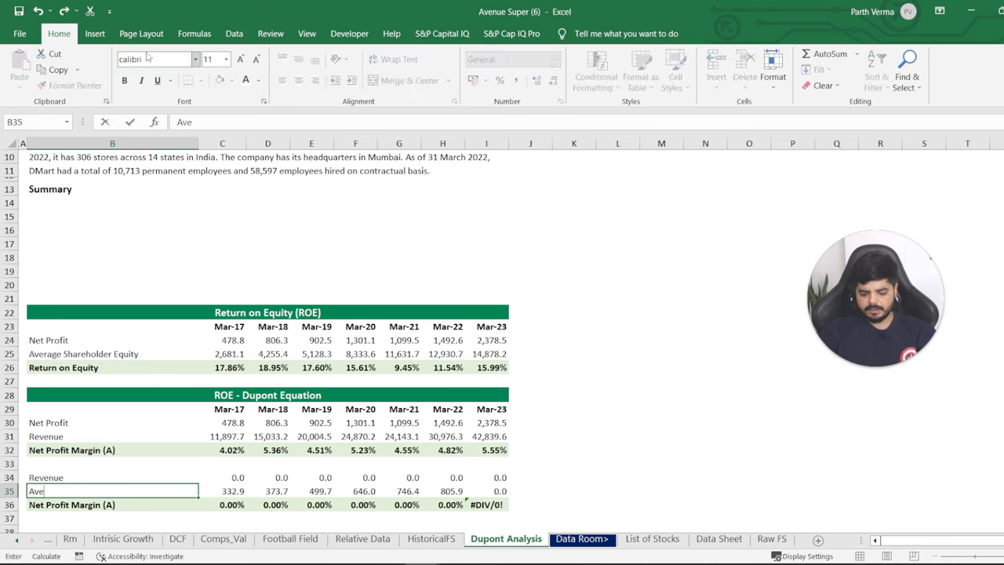
{"action": "type", "text": "rage Total Asset"}
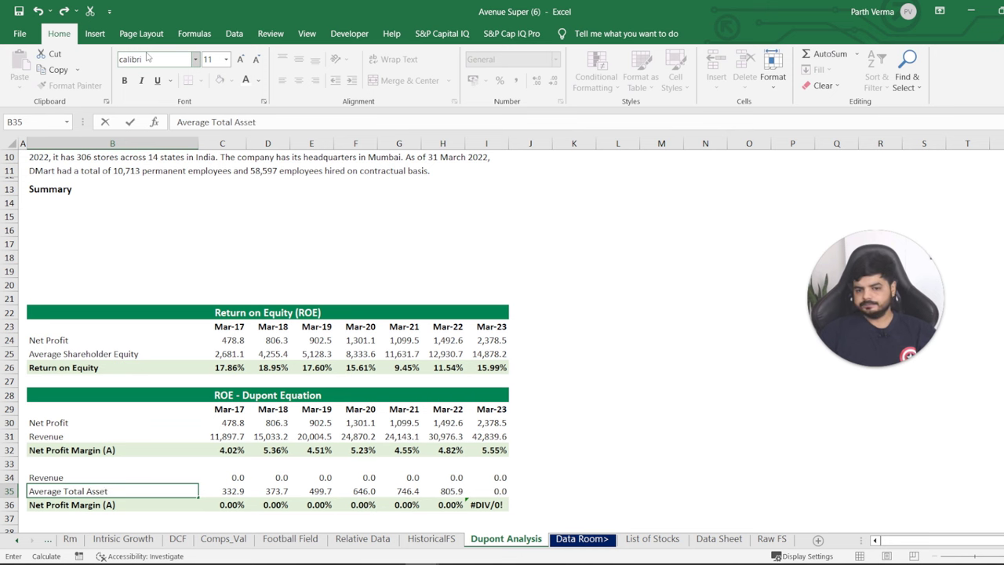
{"action": "key", "text": "Return"}
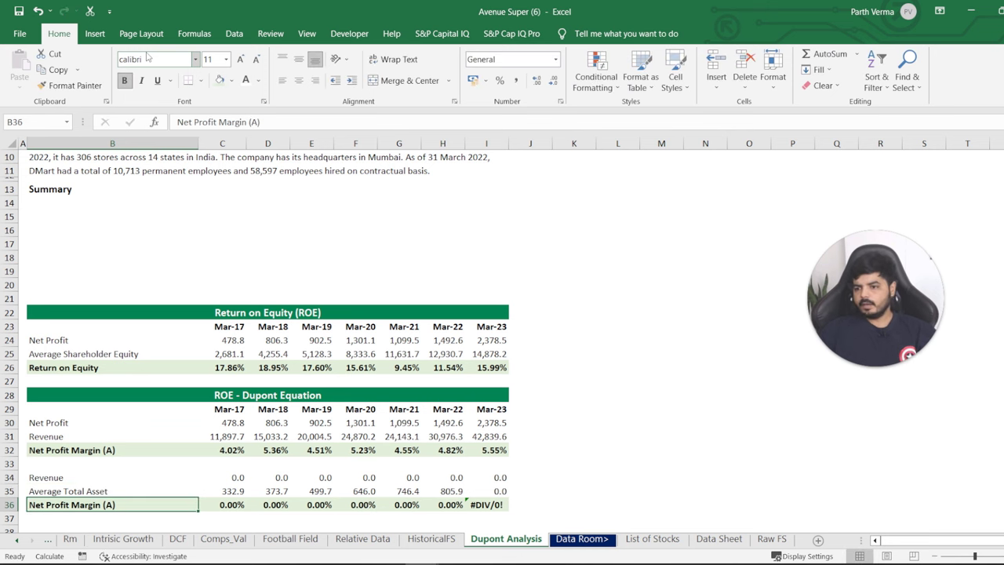
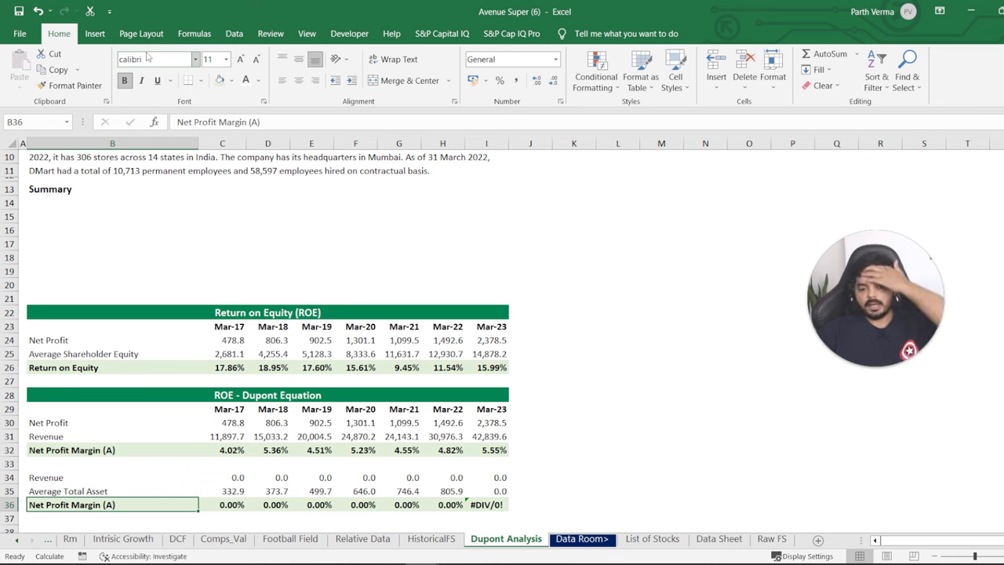
Set C34 to =C31 and fill it across to I34, showing revenue 11,897.7 through 42,839.6.
{"action": "key", "text": "Up"}
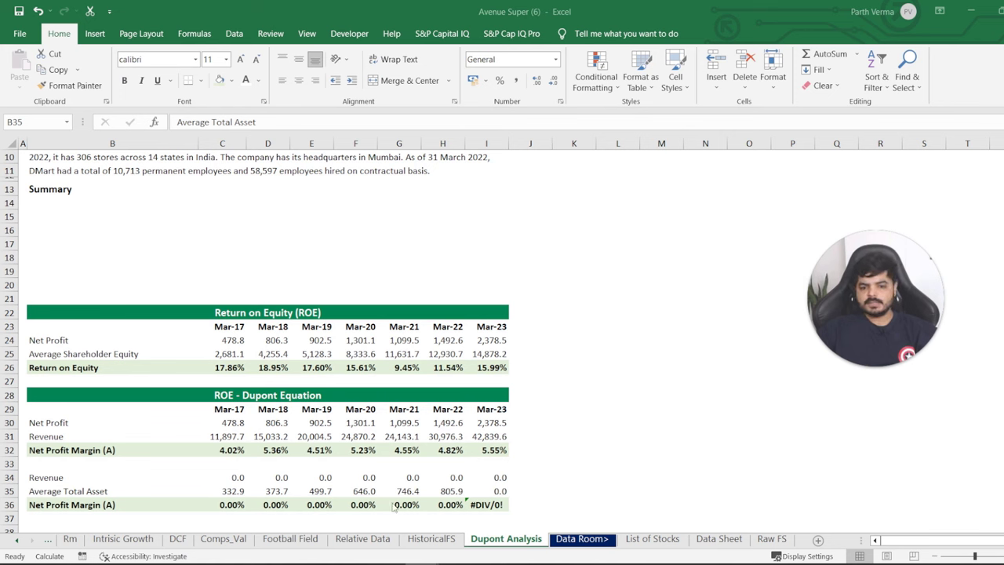
{"action": "left_click", "coordinate": [497, 493]}
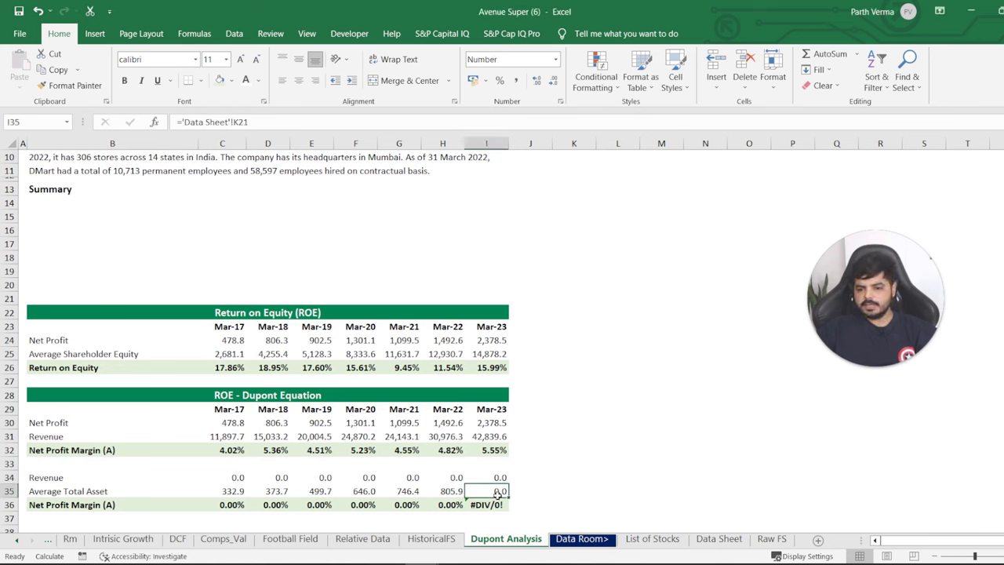
{"action": "left_click", "coordinate": [233, 475]}
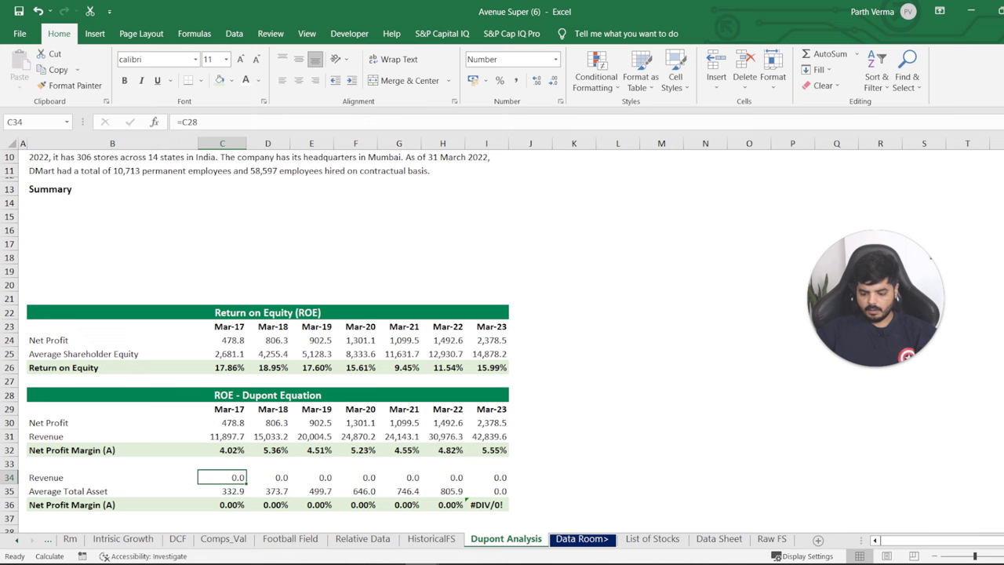
{"action": "type", "text": "="}
{"action": "key", "text": "Up"}
{"action": "key", "text": "Up"}
{"action": "key", "text": "Up"}
{"action": "key", "text": "Return"}
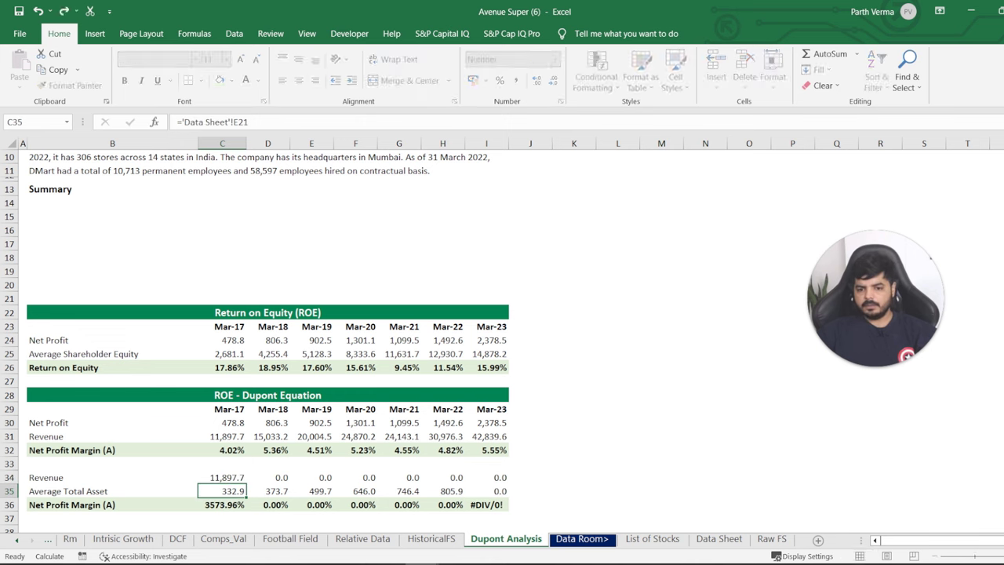
{"action": "key", "text": "Up"}
{"action": "left_click_drag", "start_coordinate": [247, 484], "coordinate": [494, 482]}
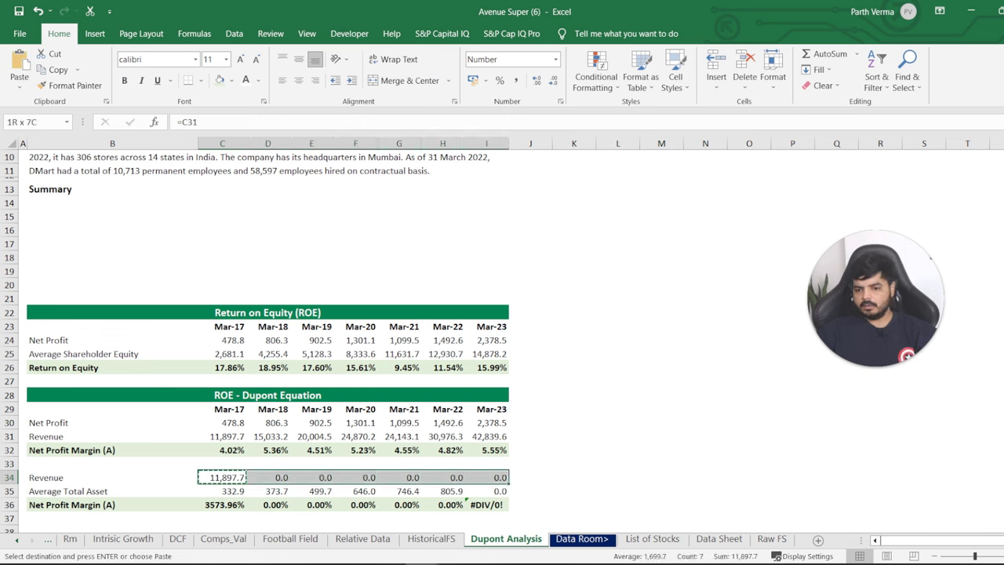
Check the Average Total Asset formulas for Mar-17 through Mar-23, ending on the Mar-23 cell.
{"action": "left_click", "coordinate": [222, 490]}
{"action": "left_click", "coordinate": [268, 491]}
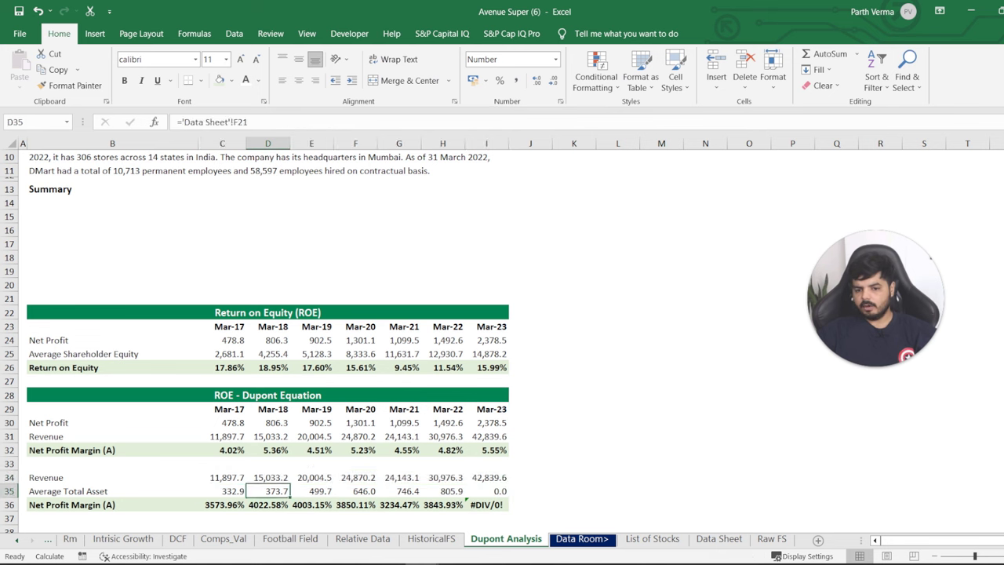
{"action": "left_click", "coordinate": [311, 491]}
{"action": "left_click", "coordinate": [530, 491]}
{"action": "left_click", "coordinate": [486, 490]}
Enter =('Data Sheet'!K65+'Data Sheet'!J65)/2 in I35, averaging Other Assets to 5,405.1.
{"action": "type", "text": "="}
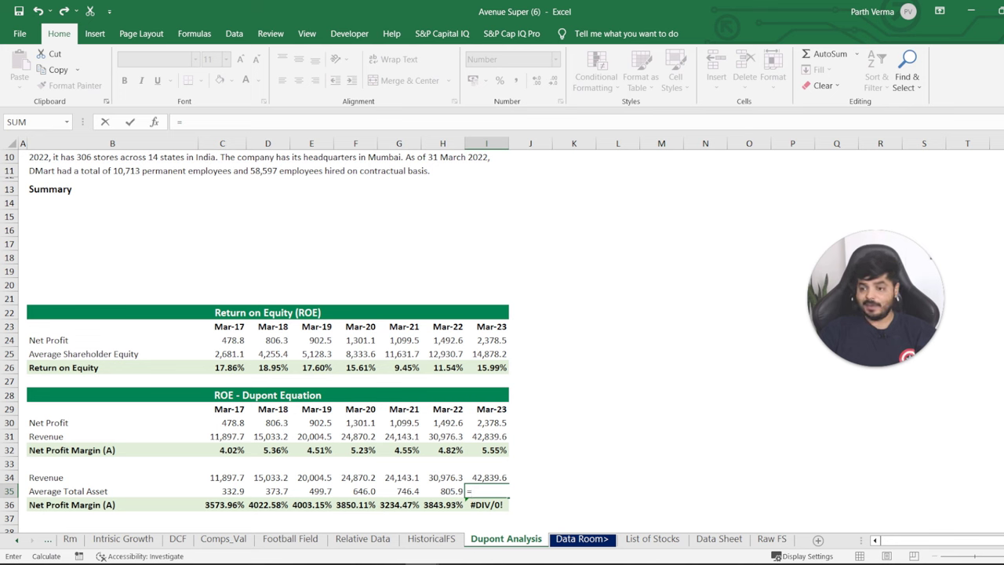
{"action": "type", "text": "("}
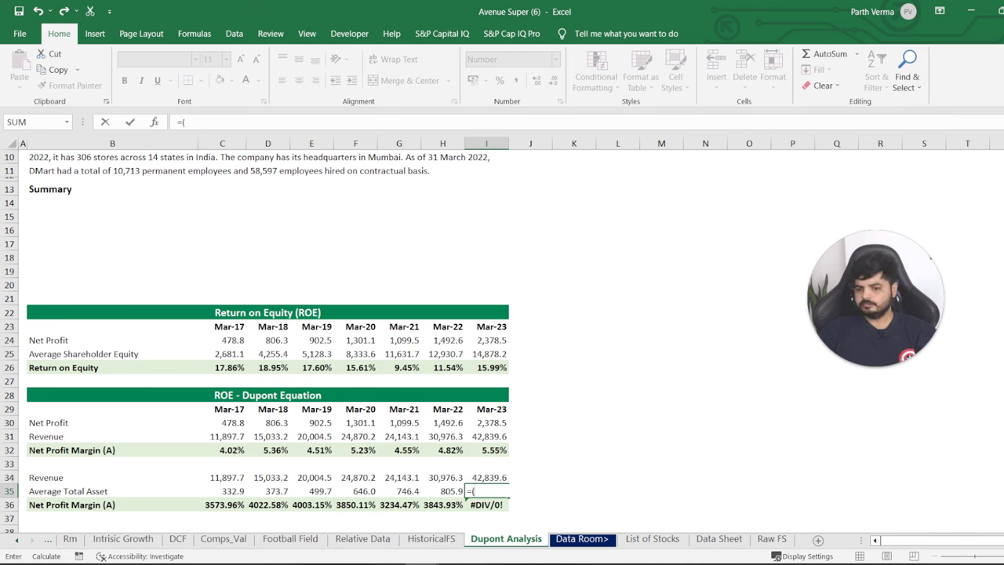
{"action": "left_click", "coordinate": [737, 538]}
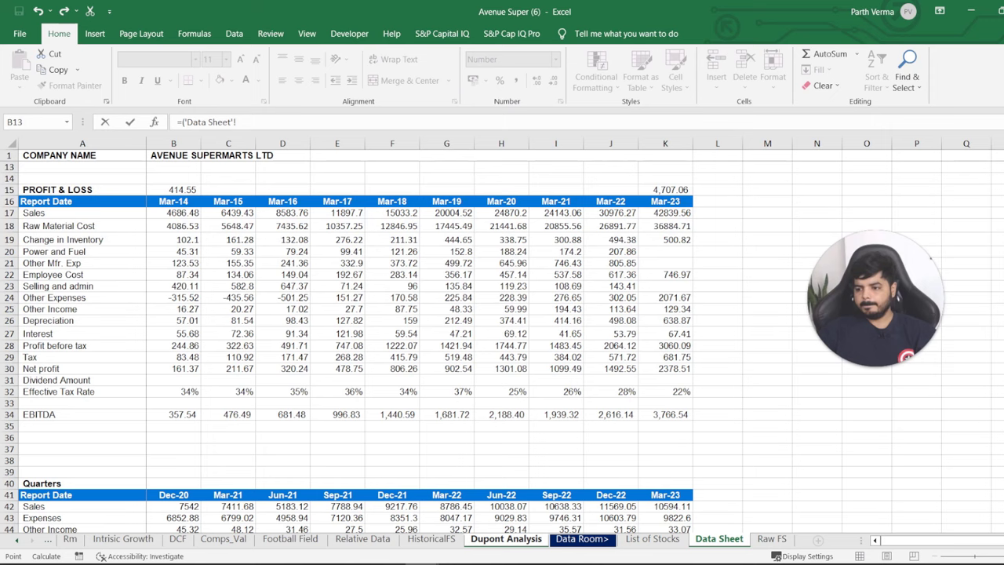
{"action": "scroll", "coordinate": [501, 348], "scroll_direction": "down", "scroll_amount": 1}
{"action": "scroll", "coordinate": [502, 348], "scroll_direction": "down", "scroll_amount": 1}
{"action": "scroll", "coordinate": [501, 348], "scroll_direction": "down", "scroll_amount": 1}
{"action": "scroll", "coordinate": [502, 348], "scroll_direction": "down", "scroll_amount": 1}
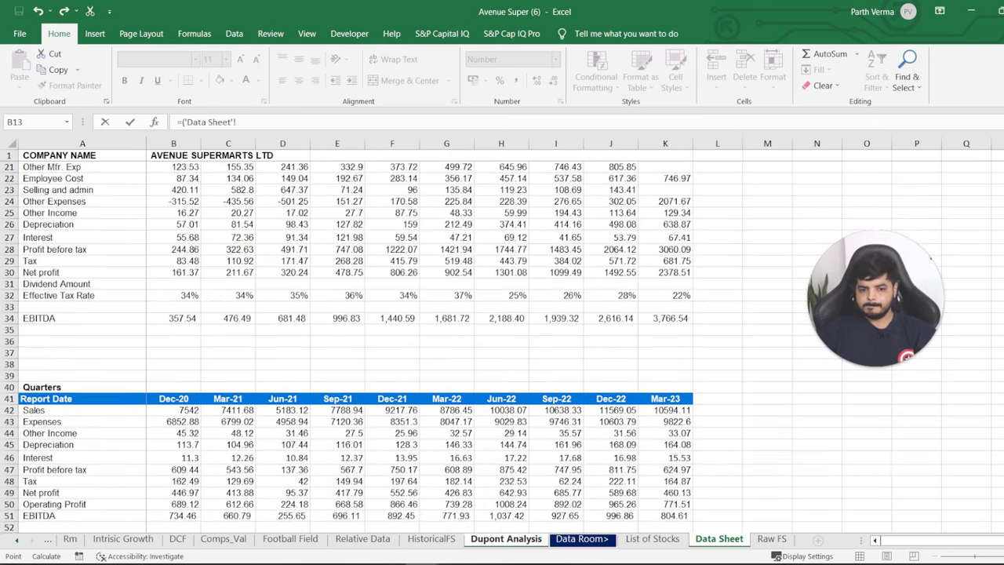
{"action": "scroll", "coordinate": [502, 348], "scroll_direction": "down", "scroll_amount": 1}
{"action": "scroll", "coordinate": [502, 348], "scroll_direction": "down", "scroll_amount": 1}
{"action": "scroll", "coordinate": [502, 348], "scroll_direction": "down", "scroll_amount": 3}
{"action": "scroll", "coordinate": [501, 348], "scroll_direction": "down", "scroll_amount": 2}
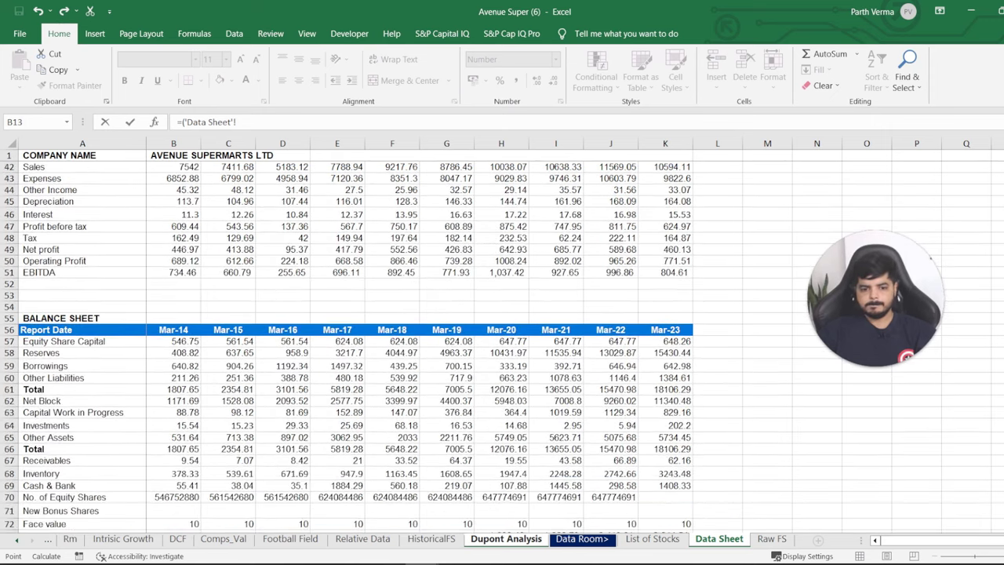
{"action": "scroll", "coordinate": [502, 348], "scroll_direction": "down", "scroll_amount": 1}
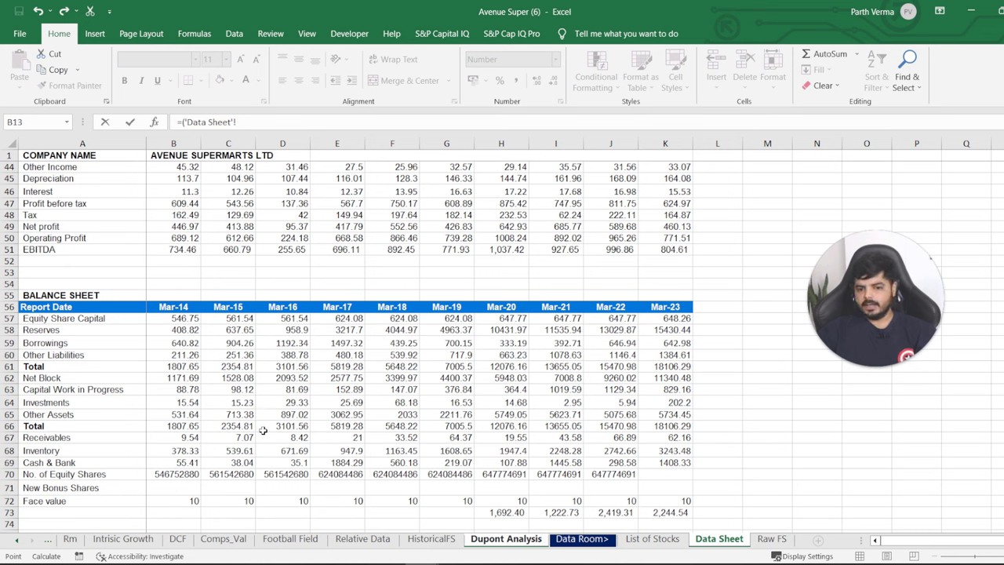
{"action": "left_click", "coordinate": [665, 414]}
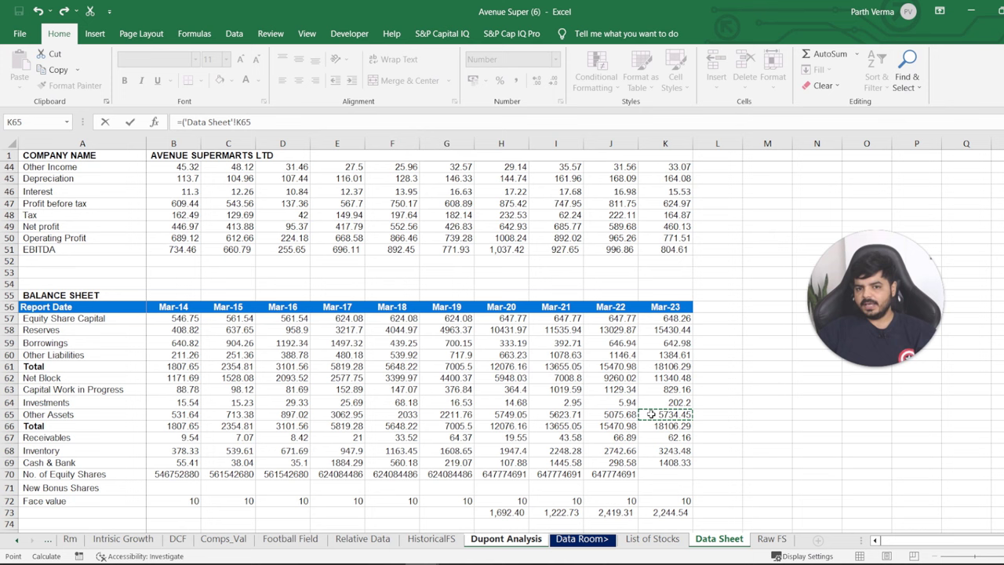
{"action": "type", "text": "+"}
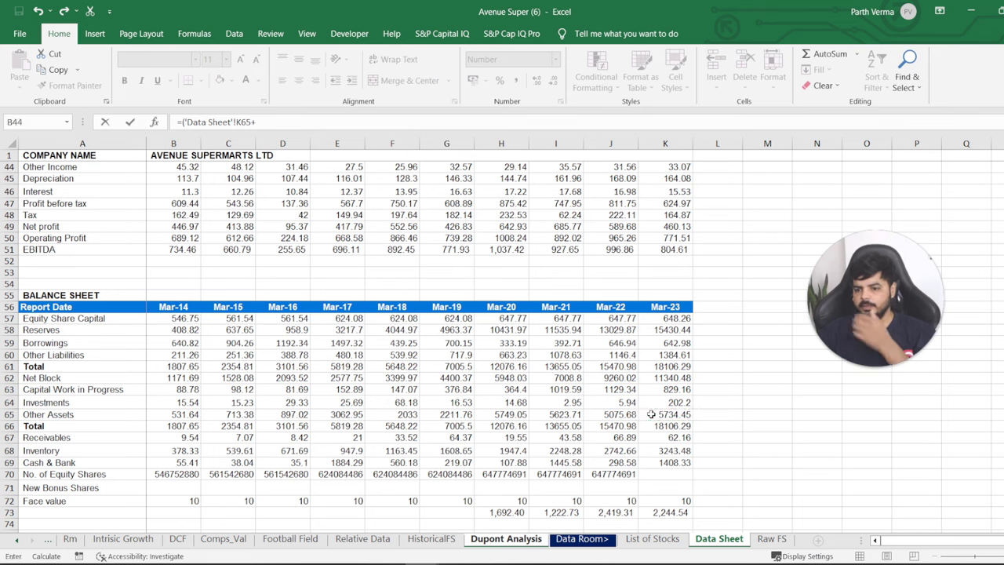
{"action": "left_click", "coordinate": [610, 417]}
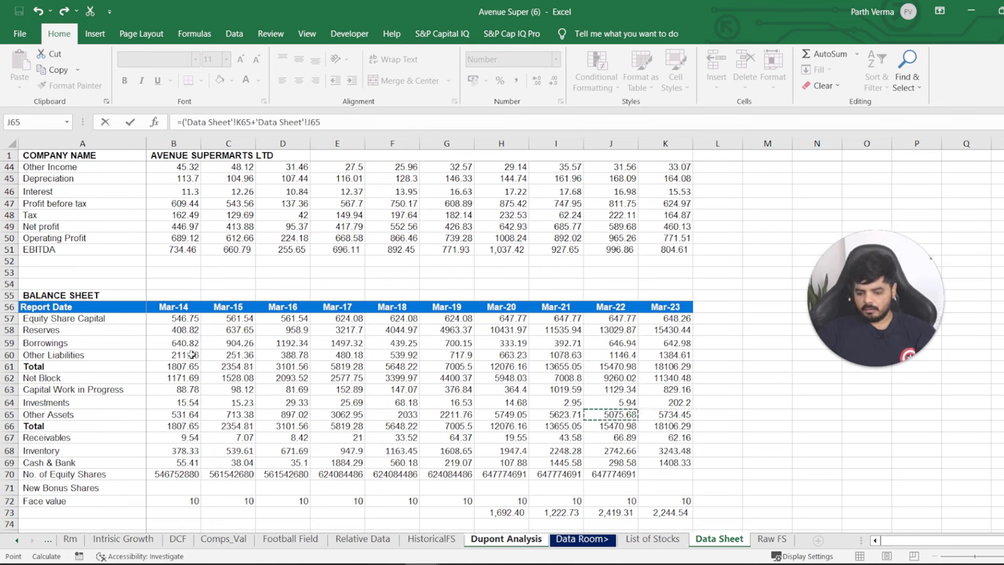
{"action": "type", "text": ")/"}
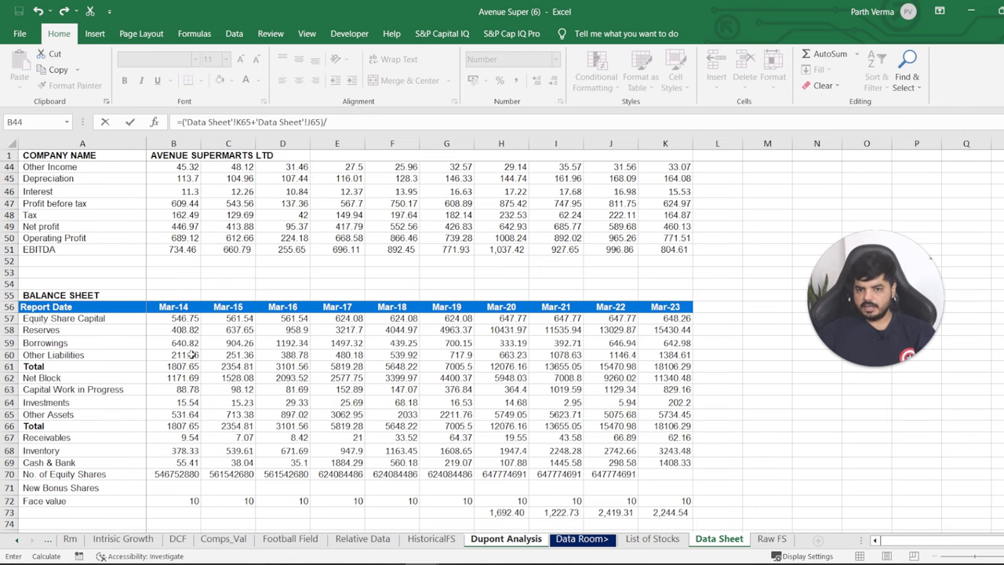
{"action": "type", "text": "2"}
{"action": "key", "text": "Return"}
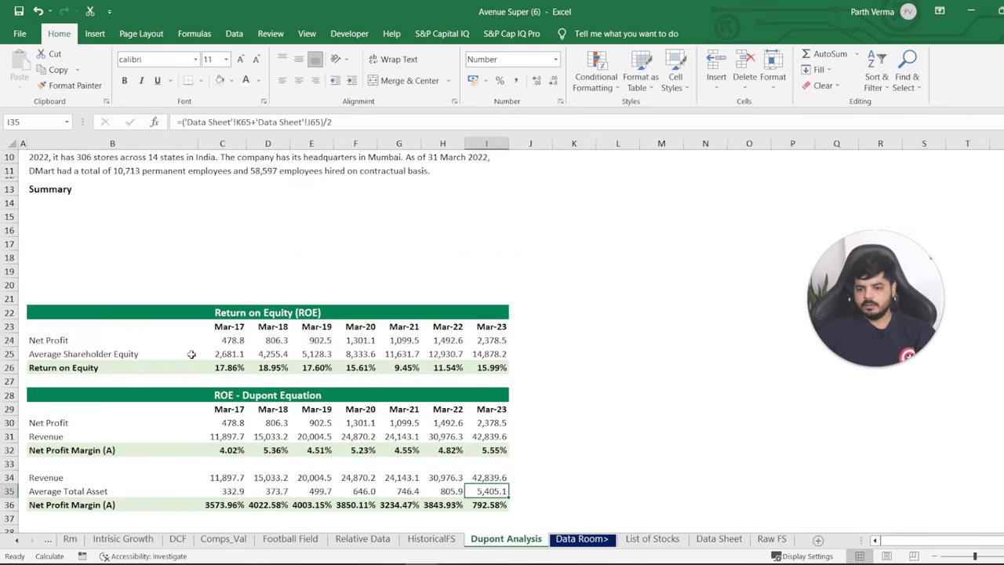
Copy the Mar-23 average asset formula back across the earlier years in row 35.
{"action": "key", "text": "ctrl+c"}
{"action": "key", "text": "shift+Left"}
{"action": "key", "text": "shift+Left"}
{"action": "key", "text": "shift+Left"}
{"action": "key", "text": "shift+Left"}
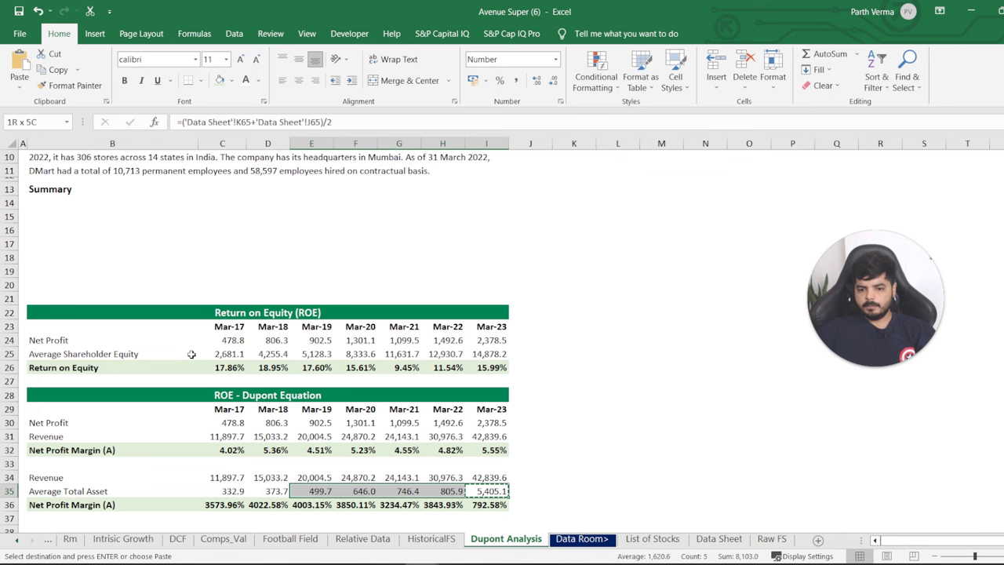
{"action": "key", "text": "shift+Left"}
{"action": "key", "text": "ctrl+v"}
{"action": "key", "text": "shift+Left"}
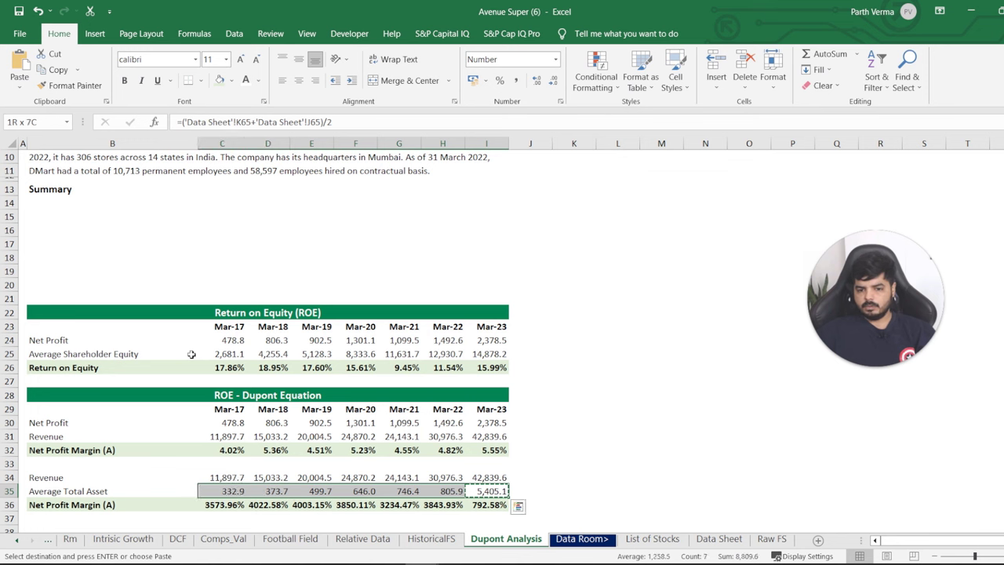
{"action": "key", "text": "Return"}
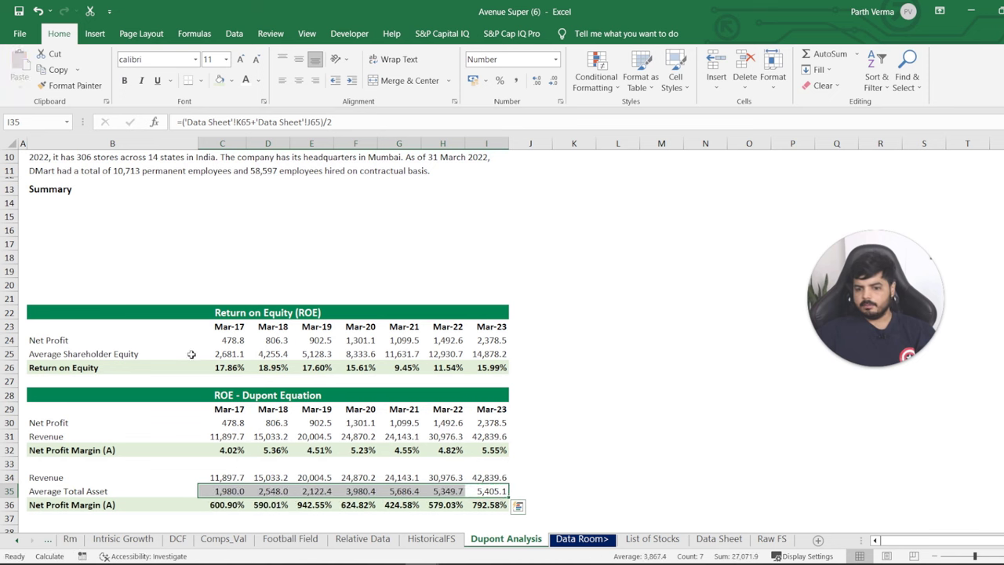
{"action": "key", "text": "Right"}
{"action": "key", "text": "Left"}
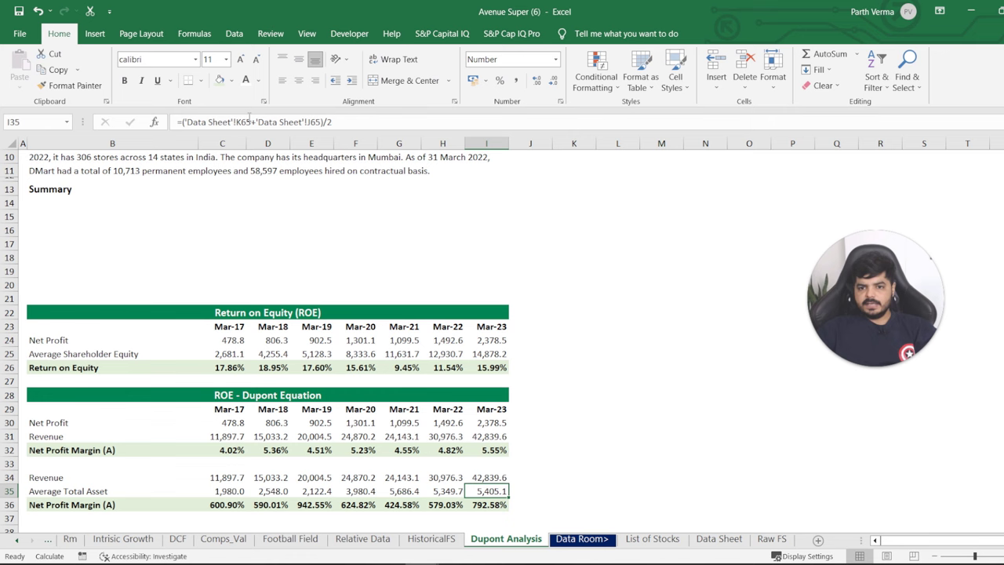
Review the Other Assets row on the Data Sheet, then return to Dupont Analysis.
{"action": "left_click", "coordinate": [727, 546]}
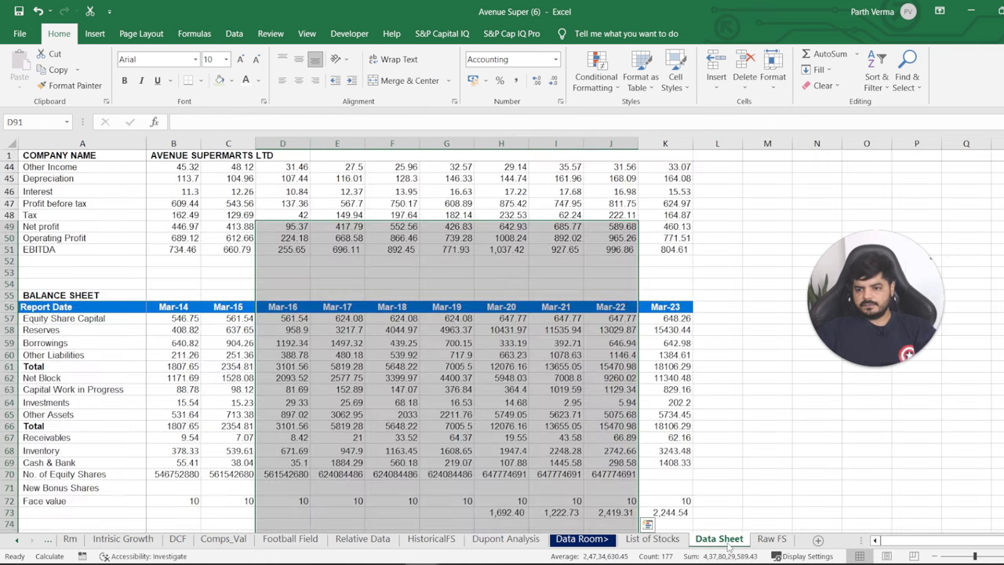
{"action": "left_click", "coordinate": [720, 501]}
{"action": "left_click", "coordinate": [9, 414]}
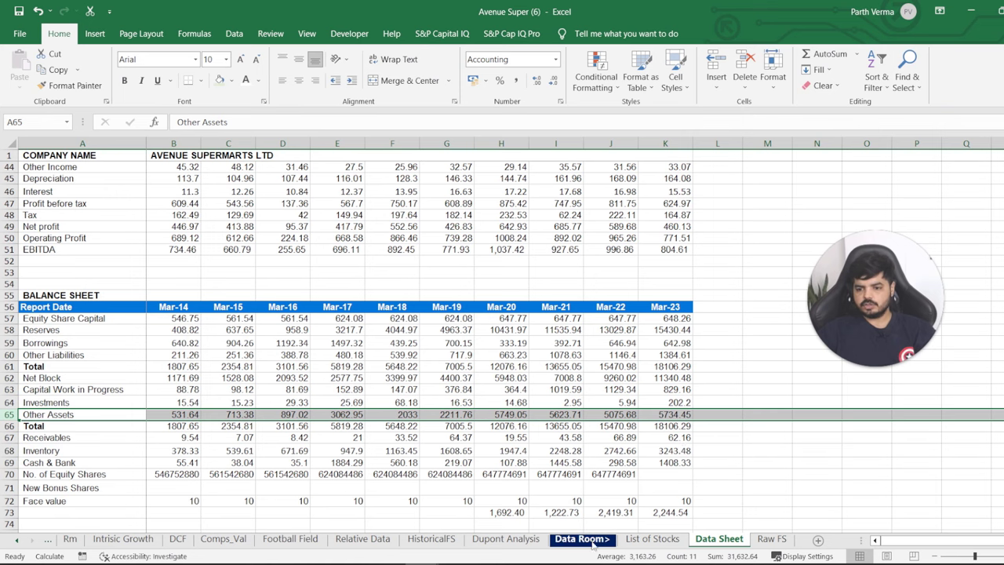
{"action": "left_click", "coordinate": [506, 538]}
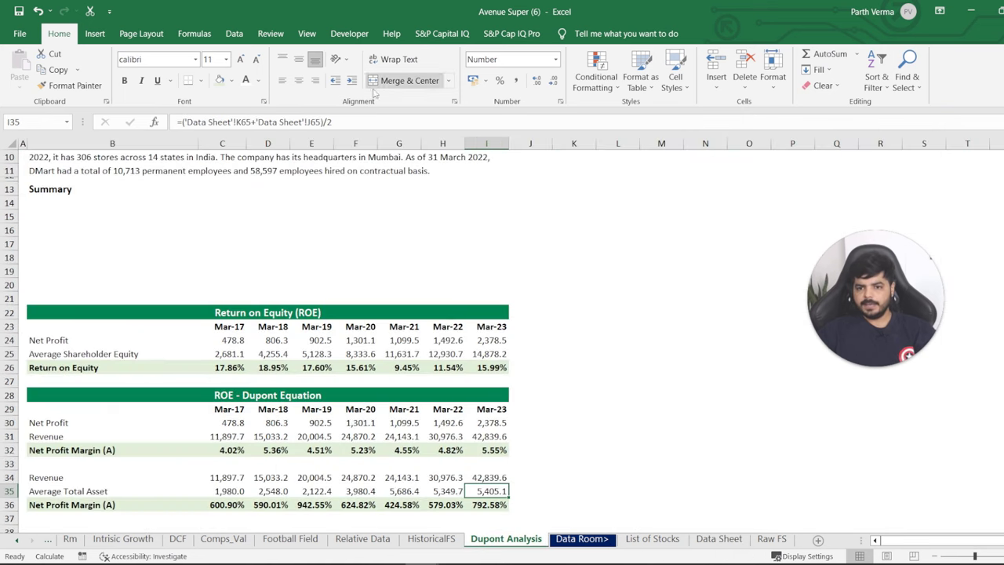
Correct I35 to average K66 and J66 (16,788.6), copy it, and reopen the Data Sheet.
{"action": "left_click", "coordinate": [324, 123]}
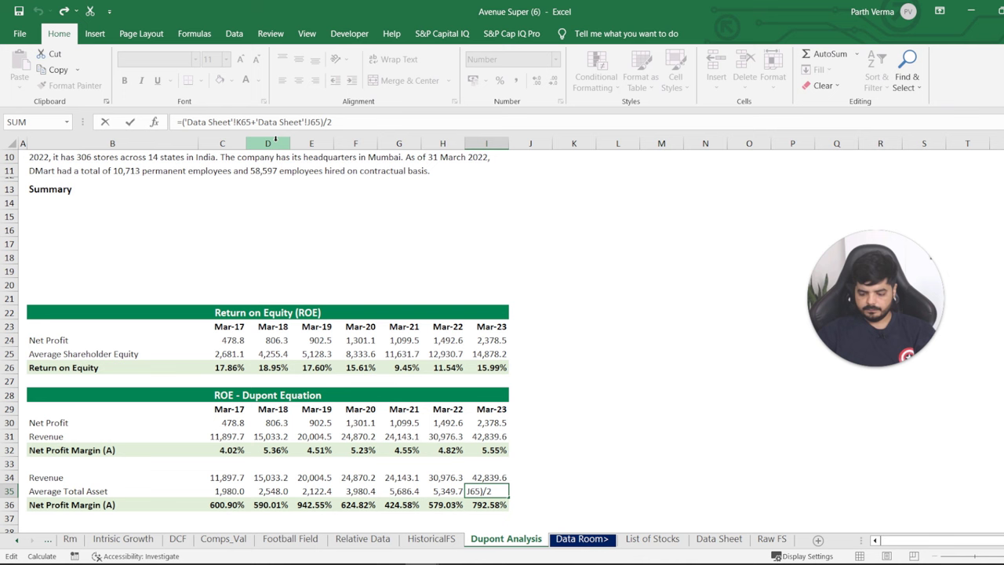
{"action": "key", "text": "BackSpace"}
{"action": "type", "text": "6"}
{"action": "key", "text": "Left"}
{"action": "key", "text": "Left"}
{"action": "key", "text": "Left"}
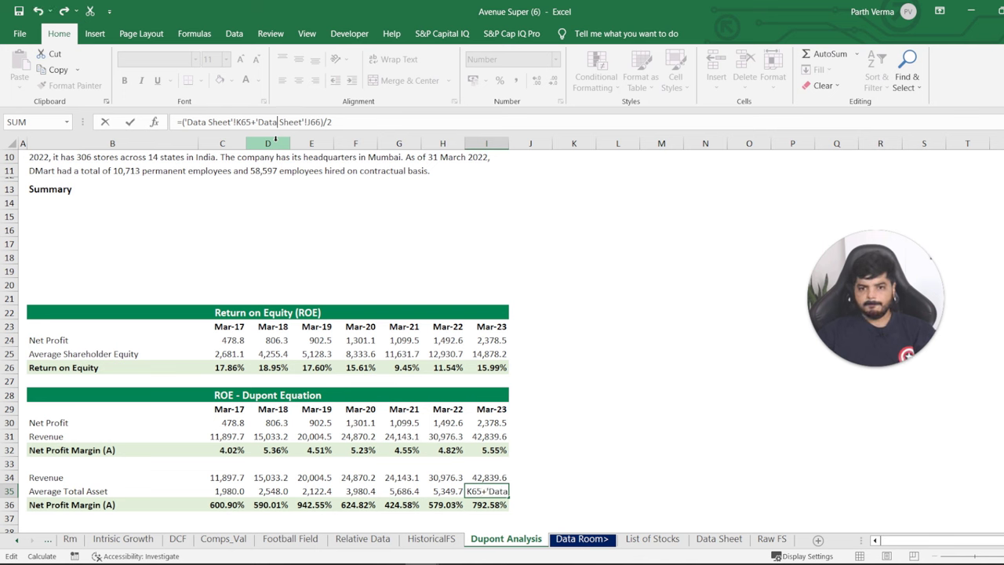
{"action": "key", "text": "BackSpace"}
{"action": "type", "text": "6"}
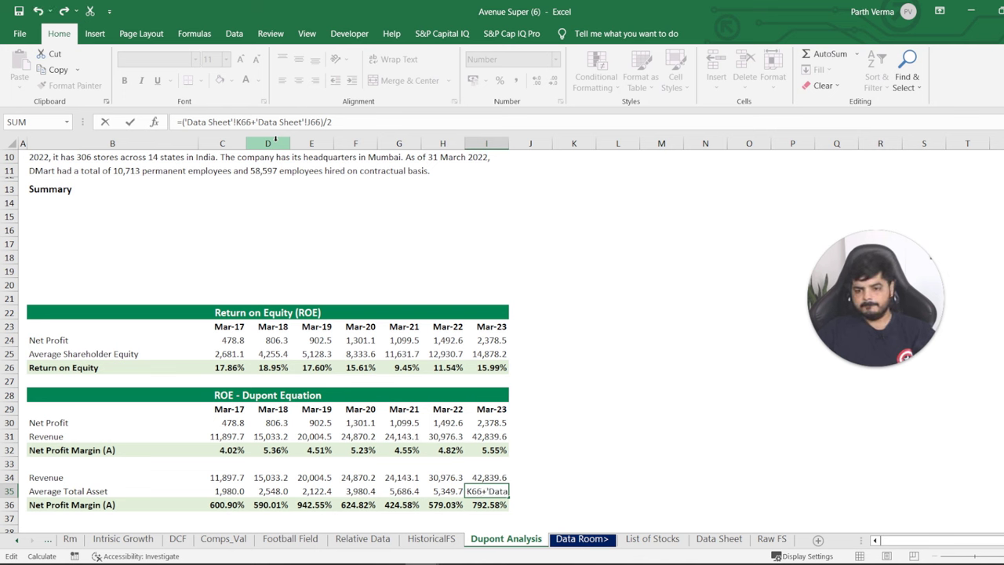
{"action": "key", "text": "Return"}
{"action": "key", "text": "Up"}
{"action": "key", "text": "ctrl+c"}
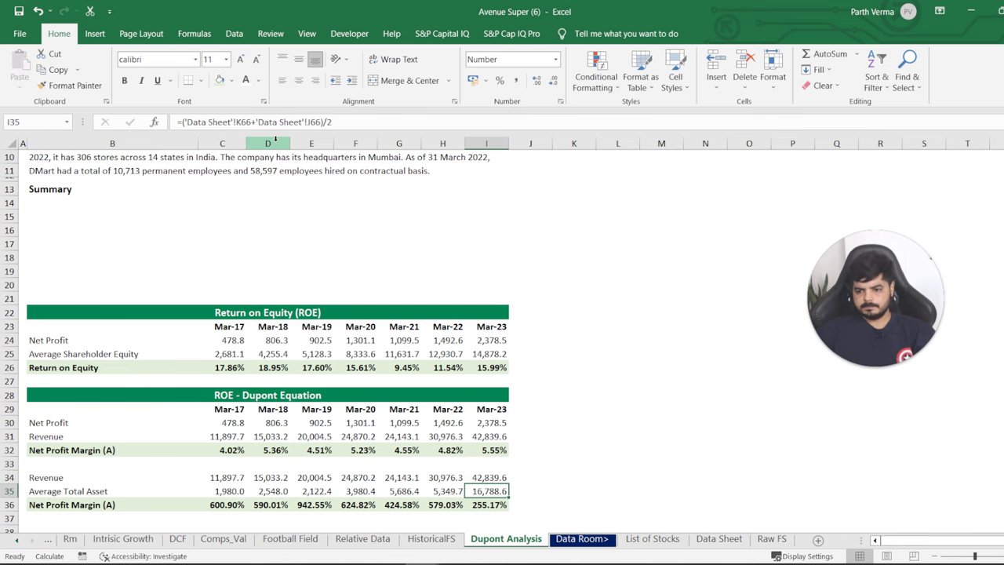
{"action": "left_click", "coordinate": [735, 544]}
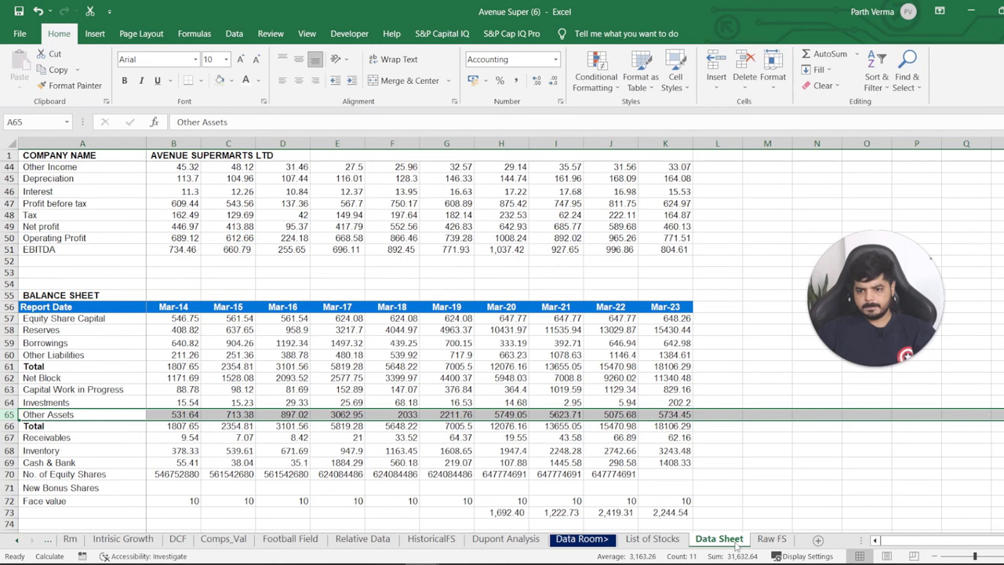
{"action": "left_click", "coordinate": [687, 427]}
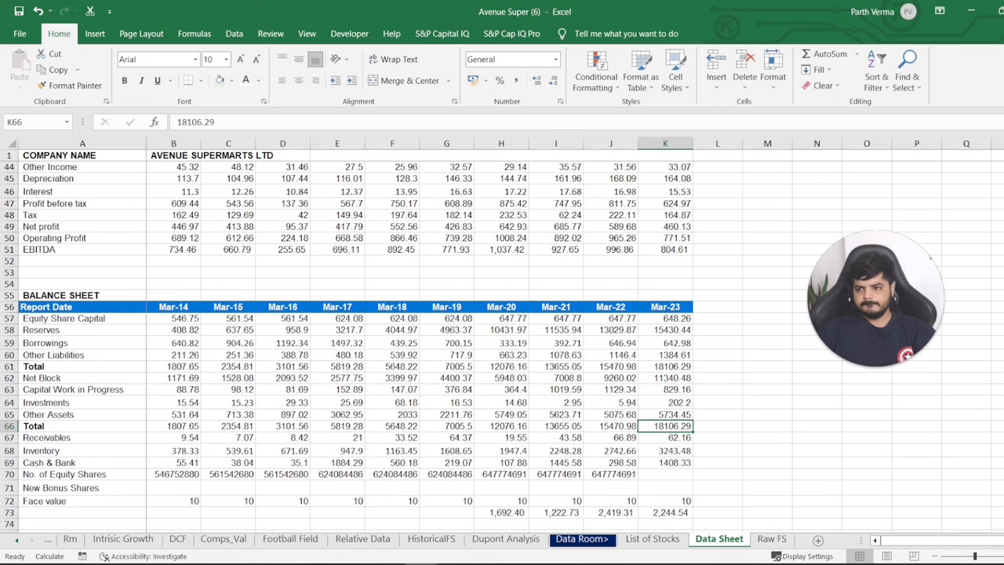
{"action": "scroll", "coordinate": [502, 345], "scroll_direction": "up", "scroll_amount": 5}
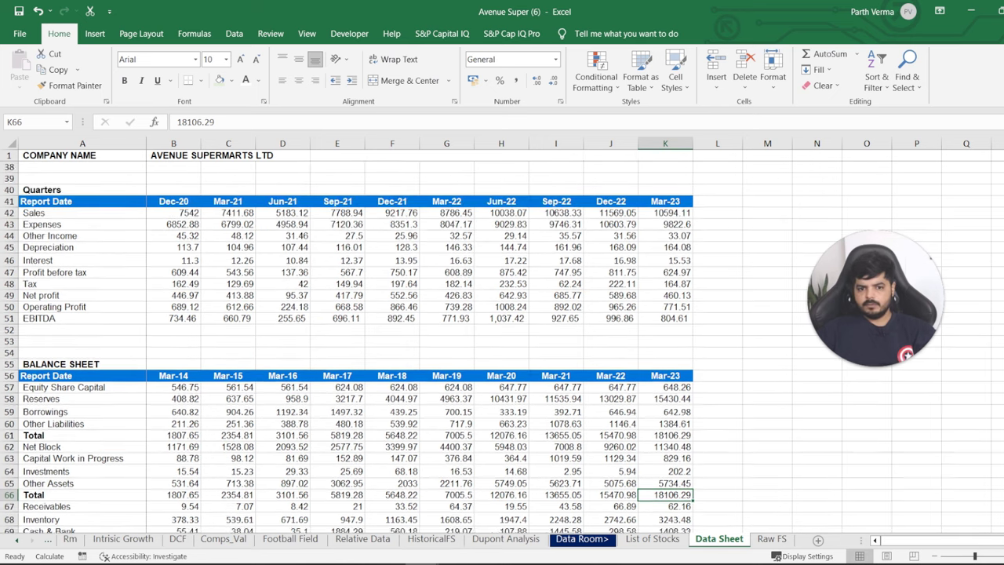
{"action": "scroll", "coordinate": [502, 345], "scroll_direction": "up", "scroll_amount": 3}
{"action": "scroll", "coordinate": [502, 346], "scroll_direction": "up", "scroll_amount": 2}
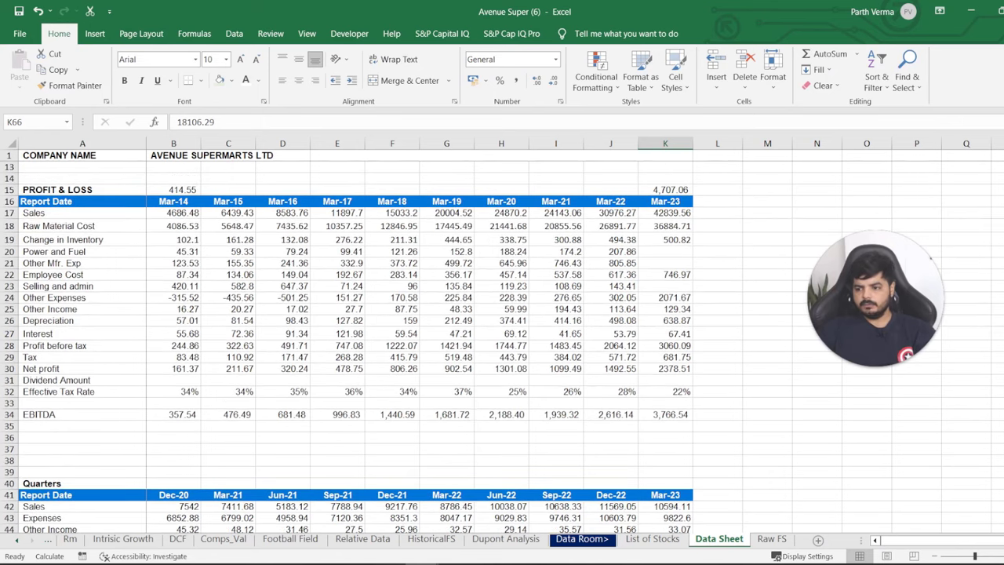
{"action": "scroll", "coordinate": [502, 346], "scroll_direction": "down", "scroll_amount": 2}
{"action": "scroll", "coordinate": [502, 346], "scroll_direction": "down", "scroll_amount": 2}
{"action": "scroll", "coordinate": [502, 346], "scroll_direction": "down", "scroll_amount": 3}
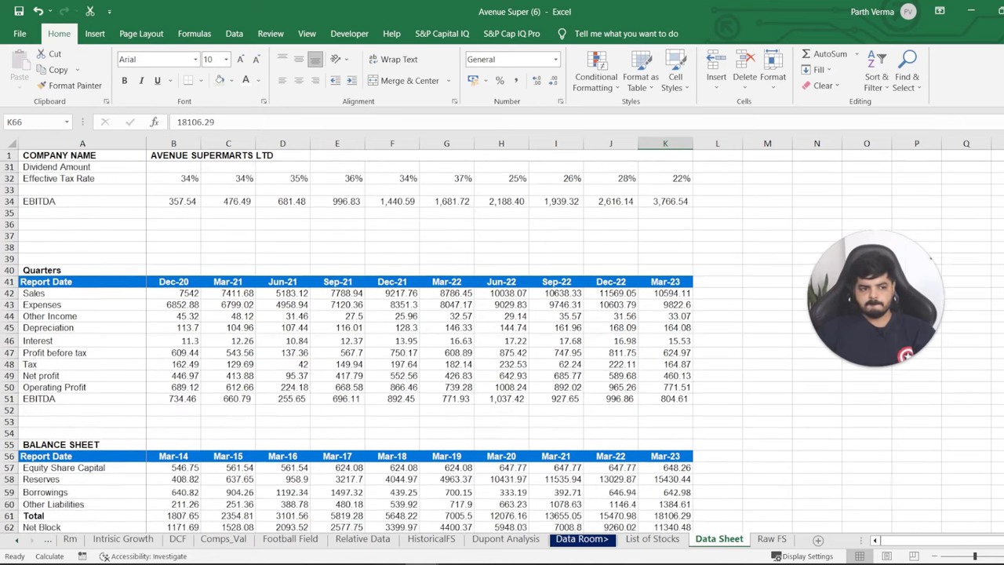
{"action": "scroll", "coordinate": [501, 346], "scroll_direction": "down", "scroll_amount": 2}
{"action": "scroll", "coordinate": [502, 346], "scroll_direction": "down", "scroll_amount": 1}
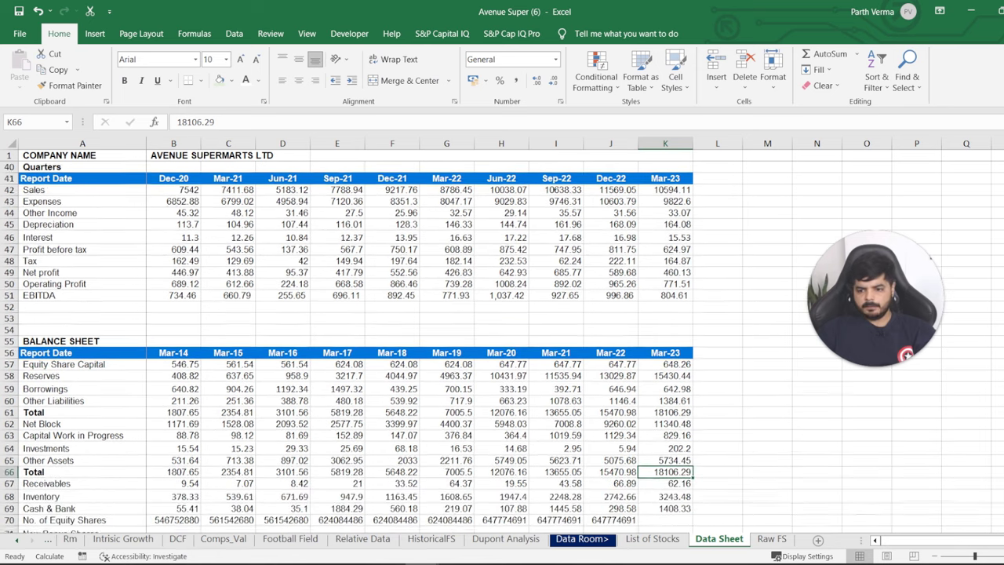
{"action": "scroll", "coordinate": [502, 346], "scroll_direction": "down", "scroll_amount": 1}
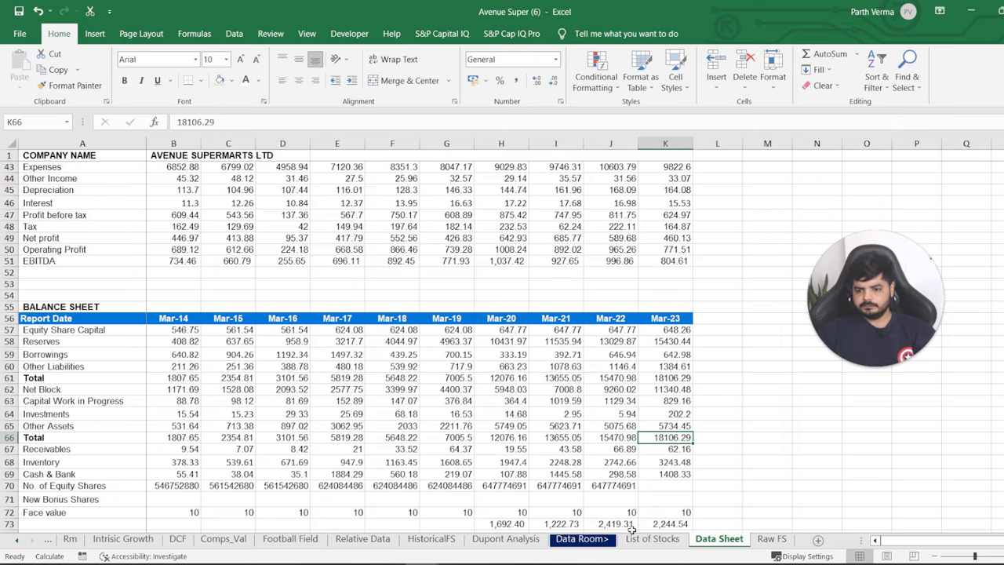
Paste the I35 average formula into C35:H35, giving 4,460.4 through 16,788.6.
{"action": "left_click", "coordinate": [506, 538]}
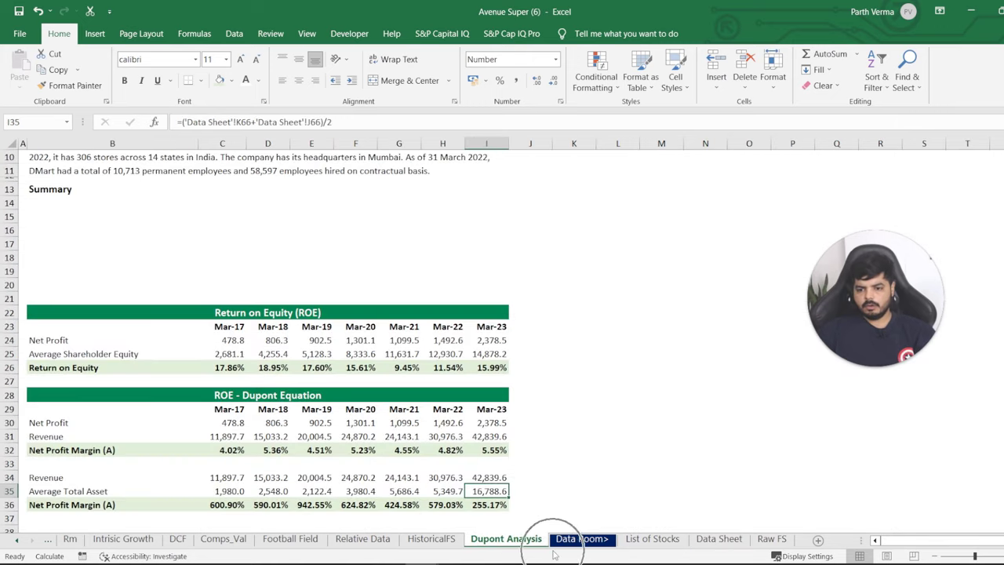
{"action": "key", "text": "Down"}
{"action": "key", "text": "ctrl+c"}
{"action": "key", "text": "Left"}
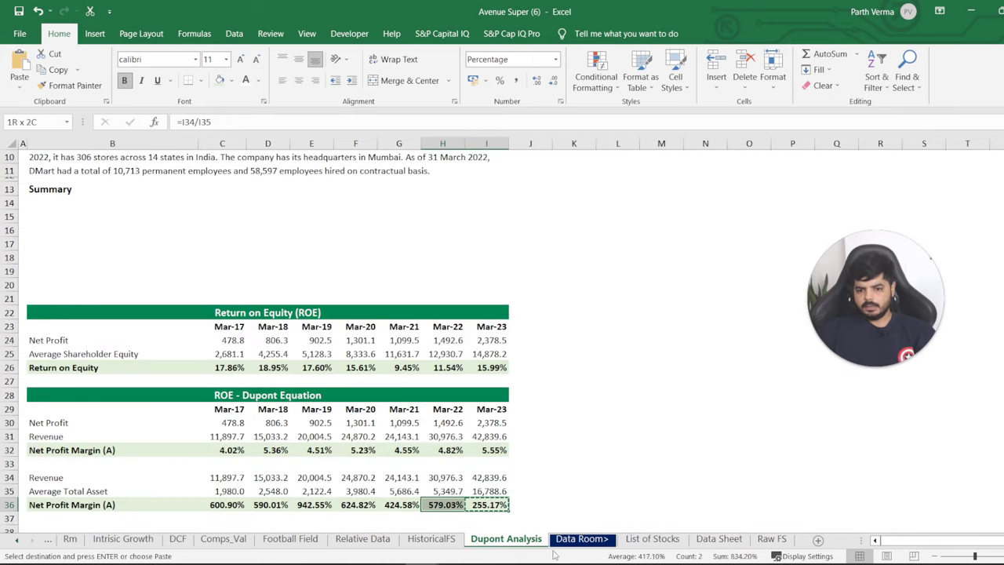
{"action": "key", "text": "shift+Left"}
{"action": "key", "text": "shift+Left"}
{"action": "key", "text": "shift+Left"}
{"action": "key", "text": "shift+Left"}
{"action": "key", "text": "shift+Left"}
{"action": "key", "text": "shift+Left"}
{"action": "key", "text": "Right"}
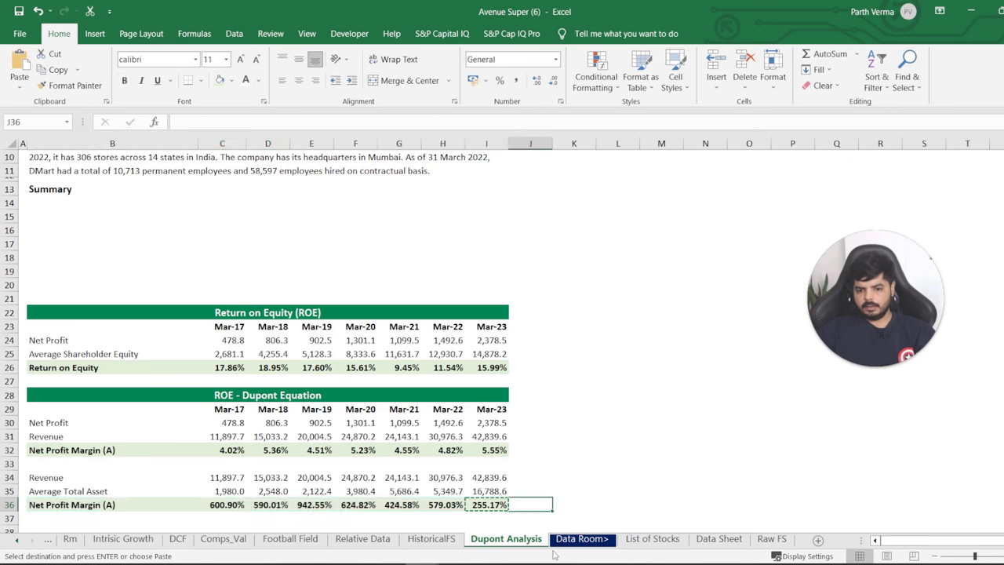
{"action": "key", "text": "Up"}
{"action": "key", "text": "ctrl+c"}
{"action": "key", "text": "shift+Left"}
{"action": "key", "text": "shift+Left"}
{"action": "key", "text": "shift+Left"}
{"action": "key", "text": "shift+Left"}
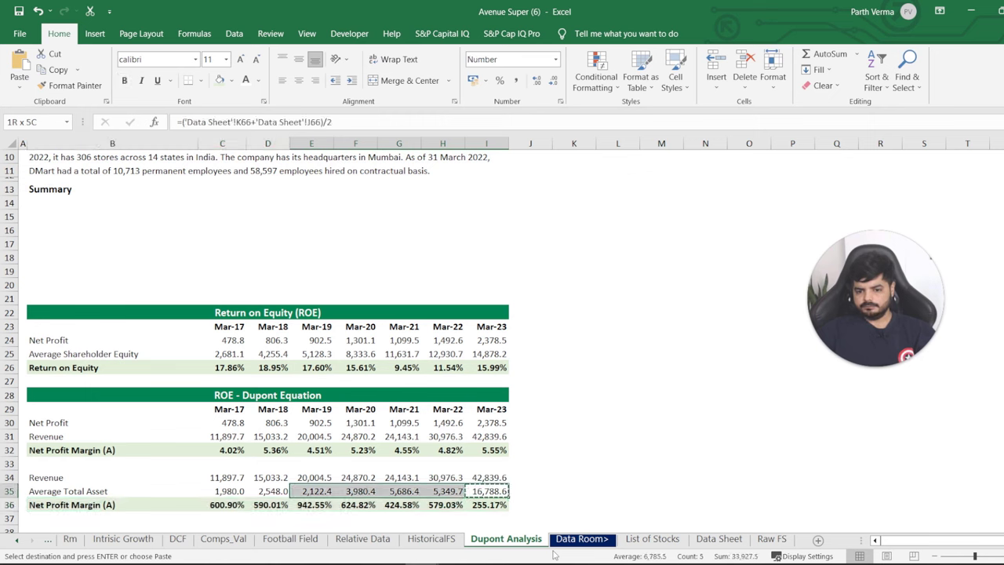
{"action": "key", "text": "shift+Left"}
{"action": "key", "text": "shift+Left"}
{"action": "key", "text": "ctrl+v"}
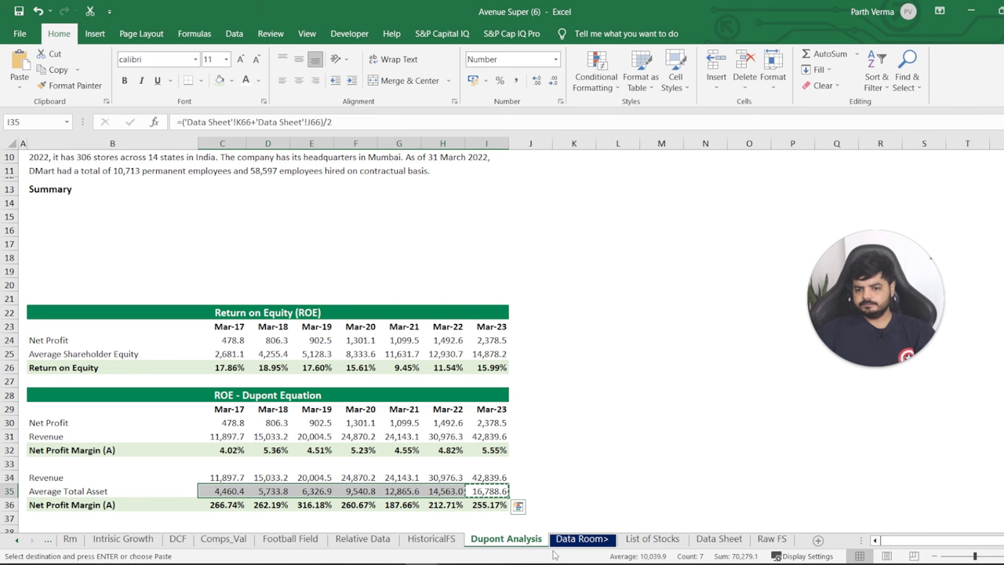
Format the ratios in C36:I36 as Number, showing 2.67 through 2.55.
{"action": "key", "text": "Down"}
{"action": "key", "text": "shift+Left"}
{"action": "key", "text": "shift+Left"}
{"action": "key", "text": "shift+Left"}
{"action": "key", "text": "shift+Left"}
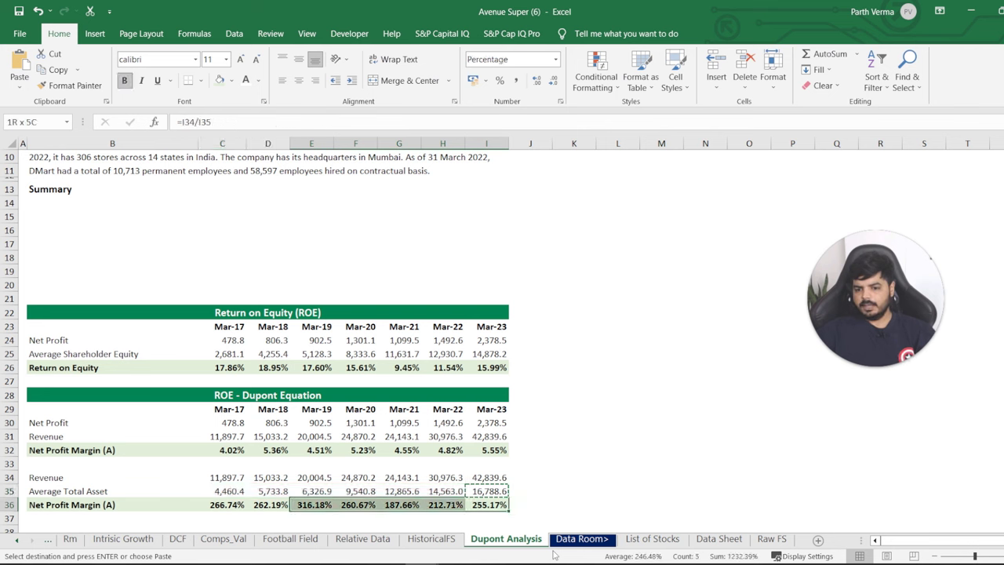
{"action": "key", "text": "shift+Left"}
{"action": "key", "text": "shift+Left"}
{"action": "key", "text": "Escape"}
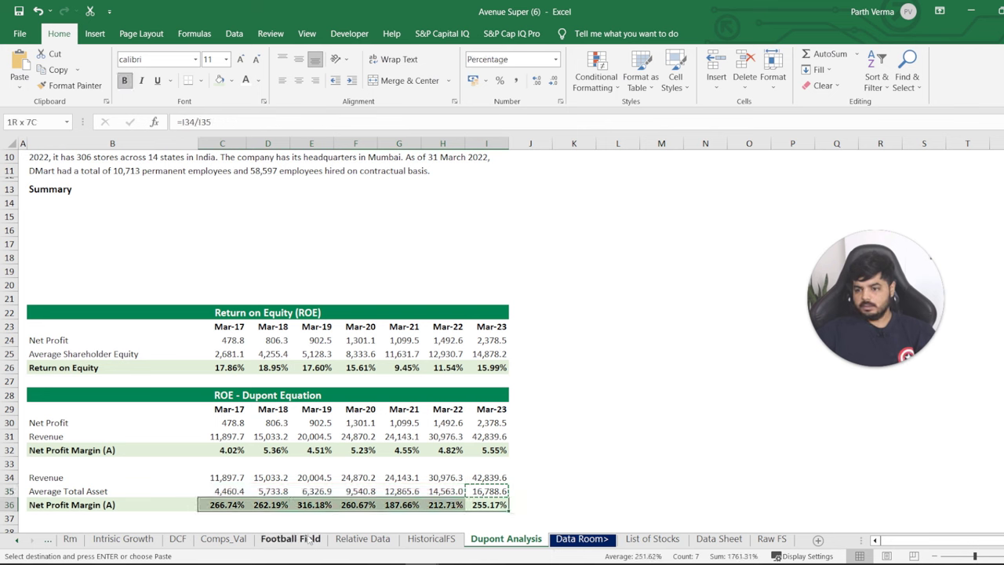
{"action": "key", "text": "ctrl+1"}
{"action": "key", "text": "Return"}
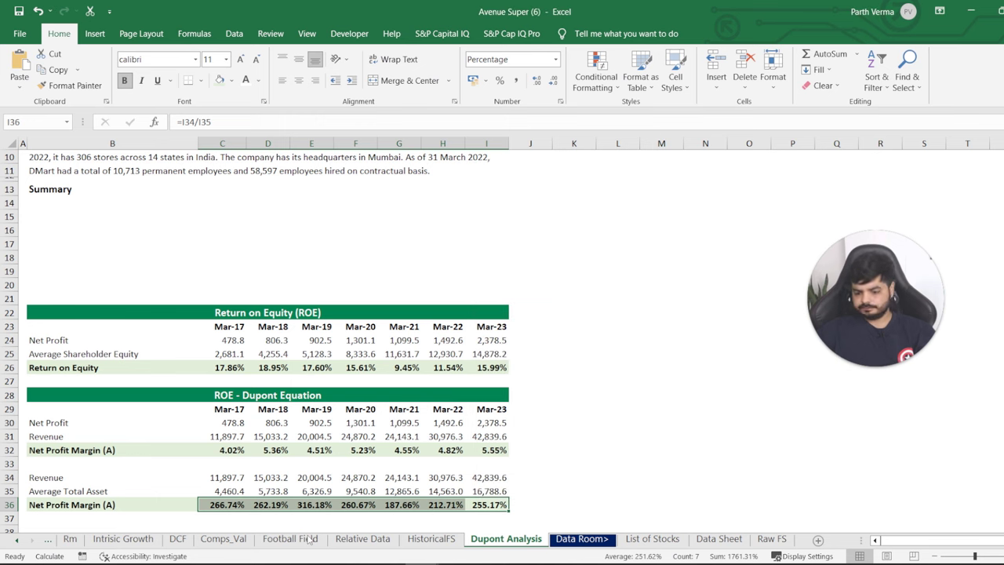
{"action": "key", "text": "alt+h"}
{"action": "key", "text": "n"}
{"action": "key", "text": "Return"}
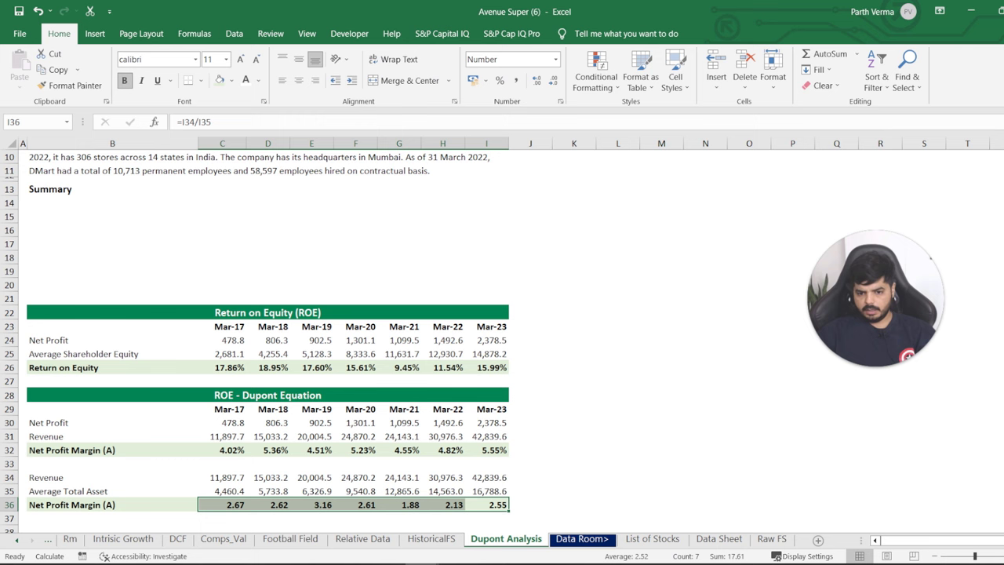
Apply custom format 0.0x to row 36 so ratios read 2.7x through 2.6x.
{"action": "key", "text": "ctrl+1"}
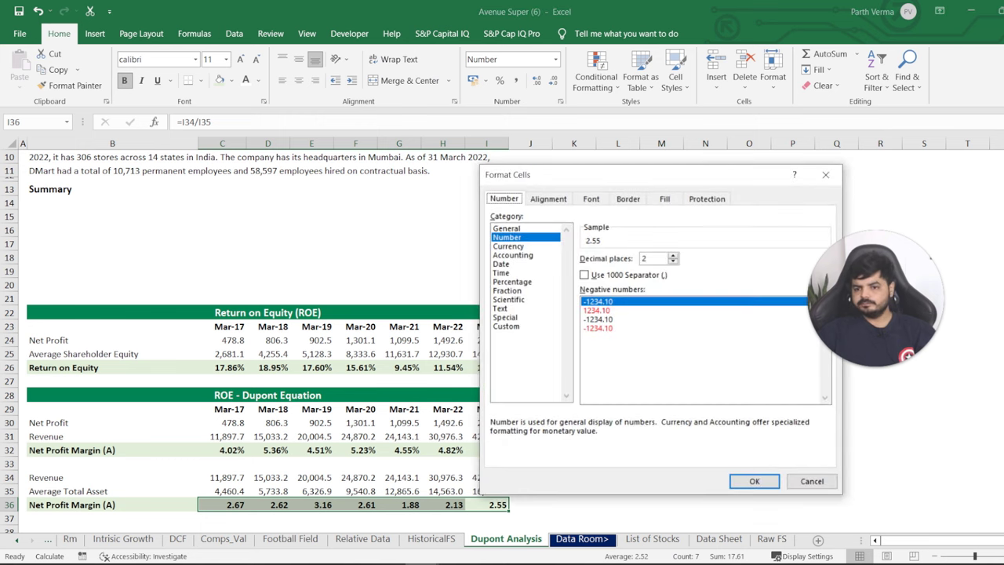
{"action": "left_click", "coordinate": [506, 326]}
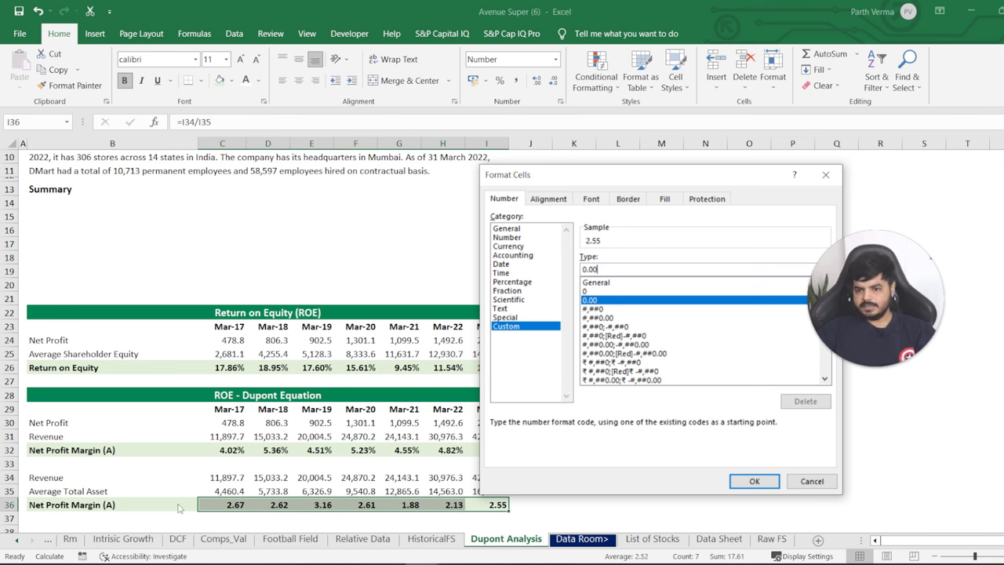
{"action": "type", "text": "x"}
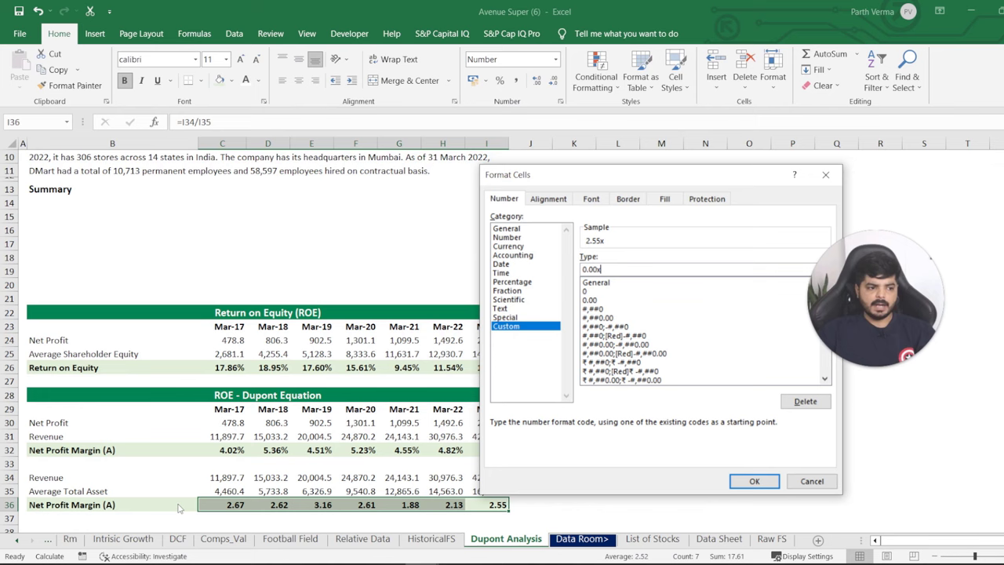
{"action": "key", "text": "Return"}
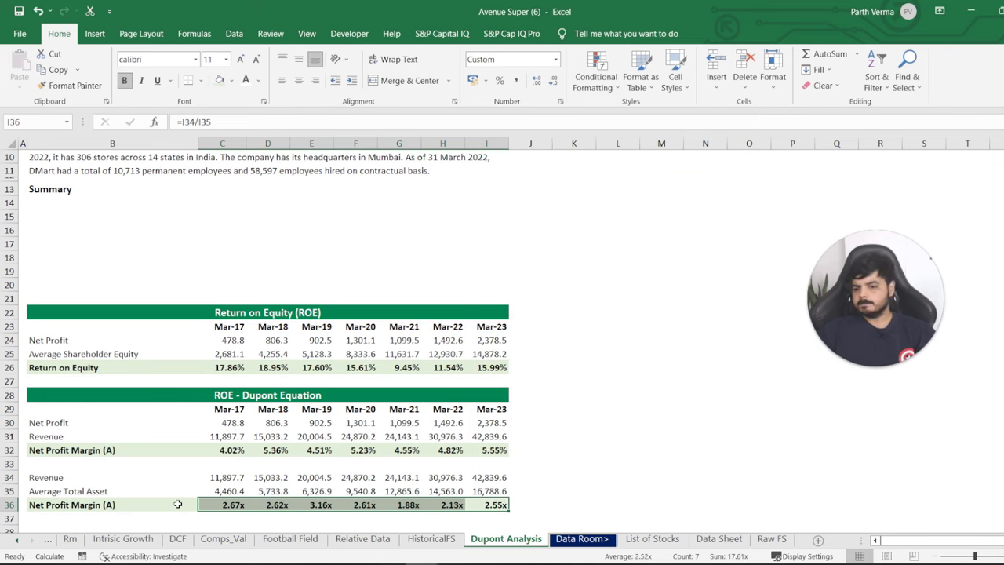
{"action": "key", "text": "ctrl+1"}
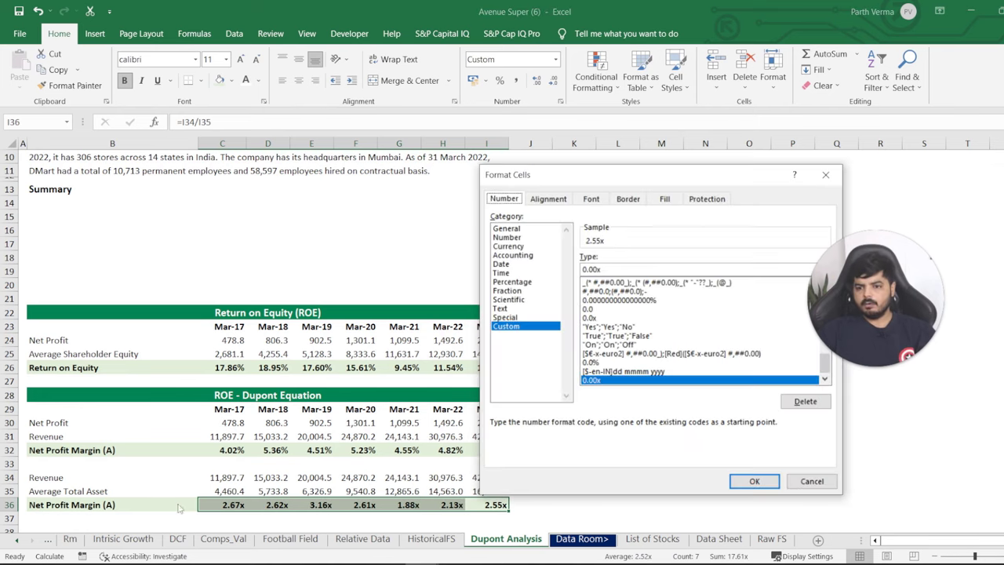
{"action": "left_click", "coordinate": [599, 269]}
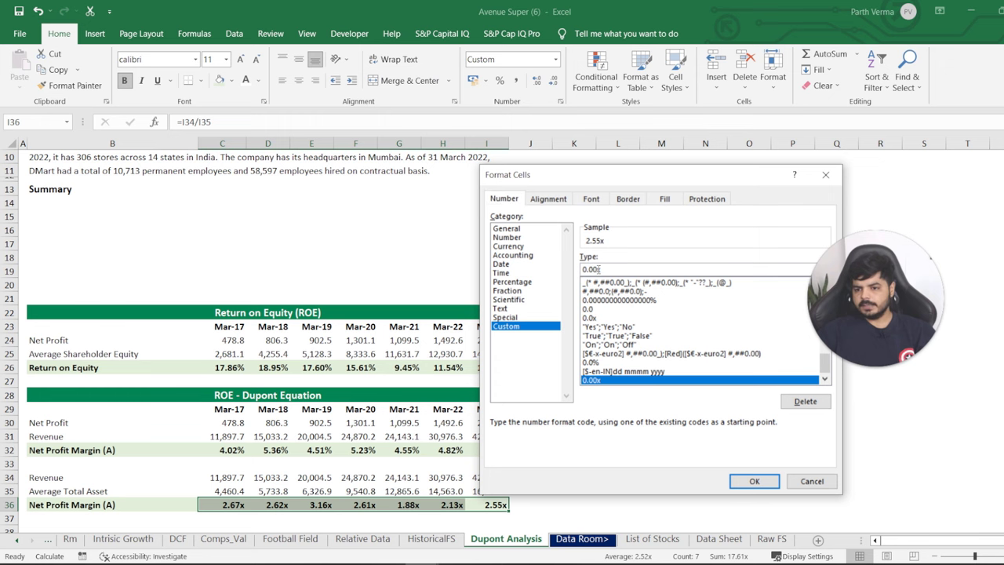
{"action": "key", "text": "BackSpace"}
{"action": "key", "text": "Return"}
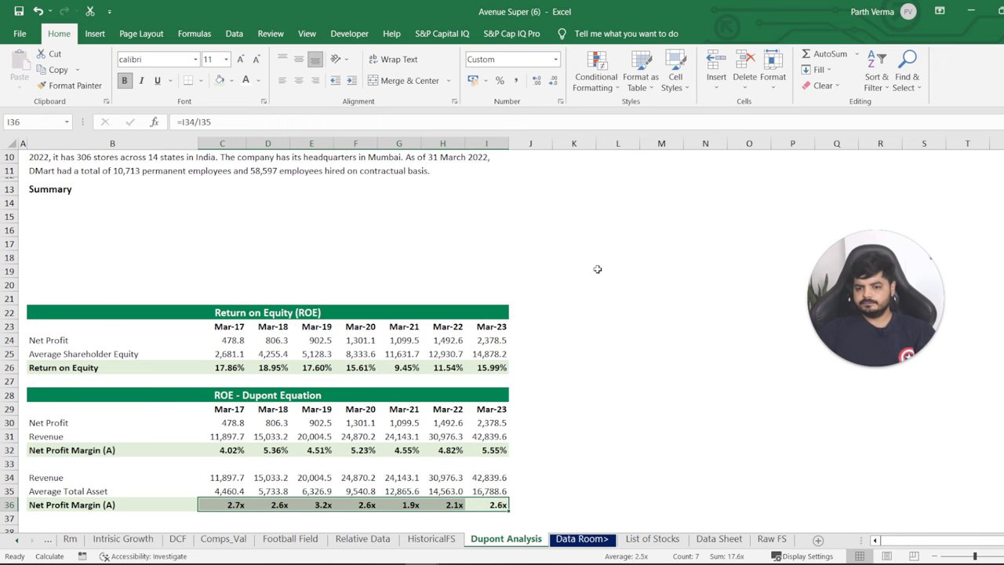
{"action": "key", "text": "Up"}
{"action": "key", "text": "Down"}
{"action": "key", "text": "Down"}
{"action": "key", "text": "Down"}
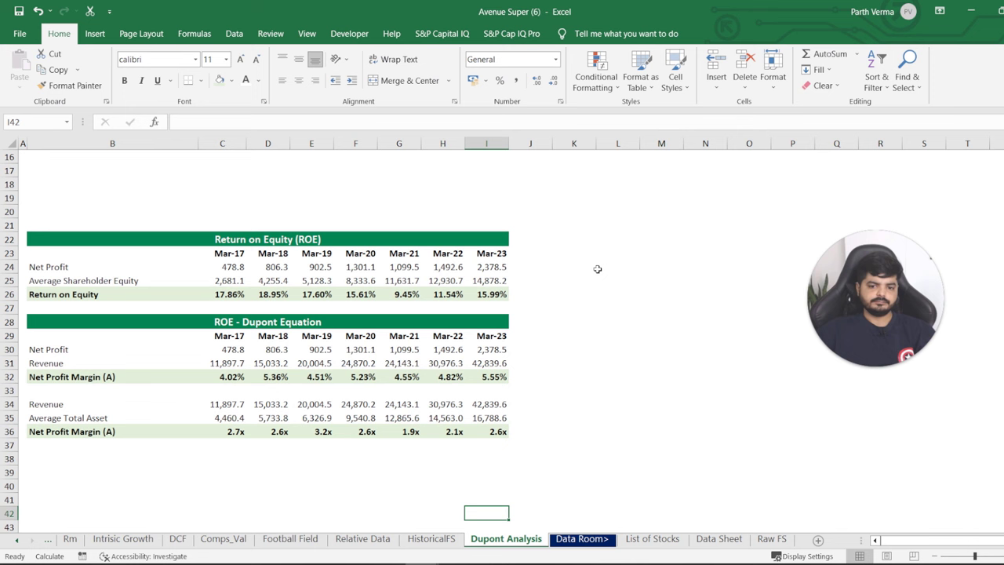
Replace the B36 label with "Asset Turnover Ratio".
{"action": "key", "text": "Up"}
{"action": "key", "text": "Up"}
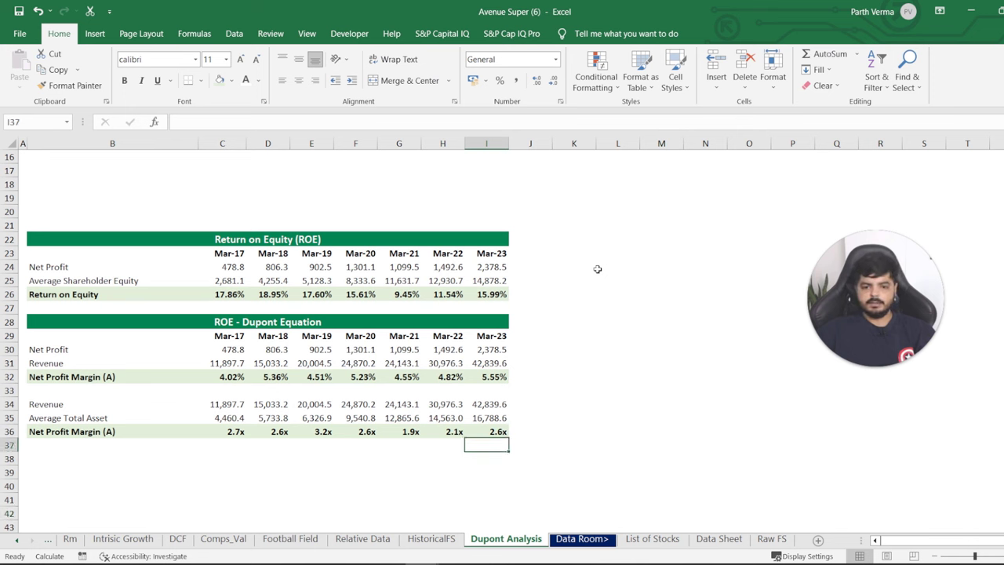
{"action": "key", "text": "Left"}
{"action": "key", "text": "Left"}
{"action": "key", "text": "Left"}
{"action": "key", "text": "Left"}
{"action": "key", "text": "Left"}
{"action": "key", "text": "Left"}
{"action": "key", "text": "Left"}
{"action": "key", "text": "Up"}
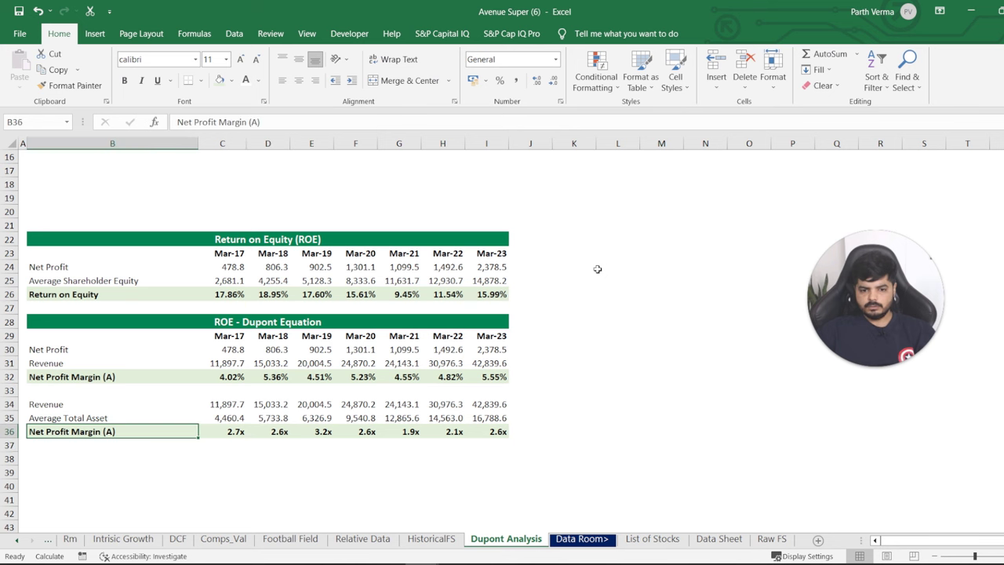
{"action": "type", "text": "Sa"}
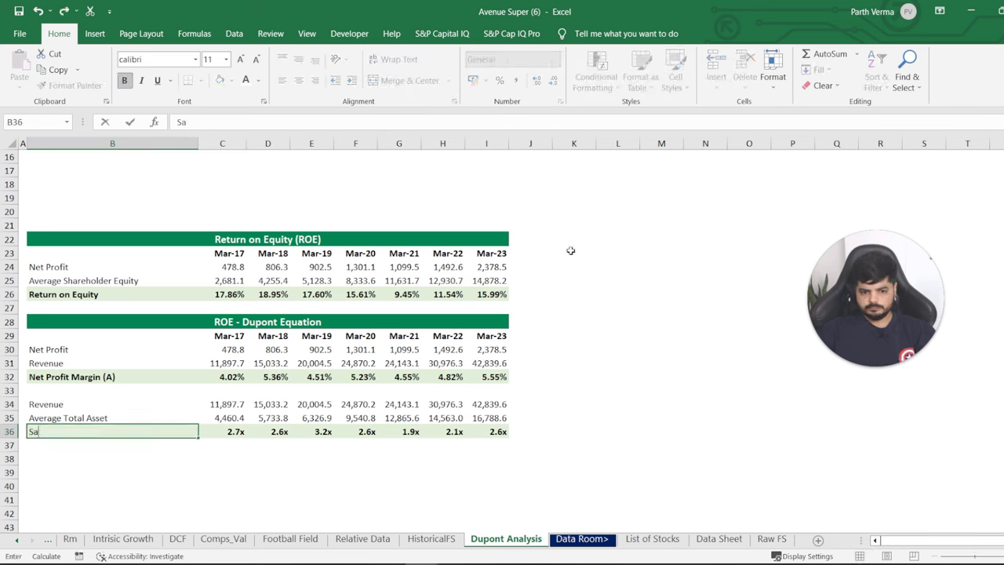
{"action": "type", "text": "lA"}
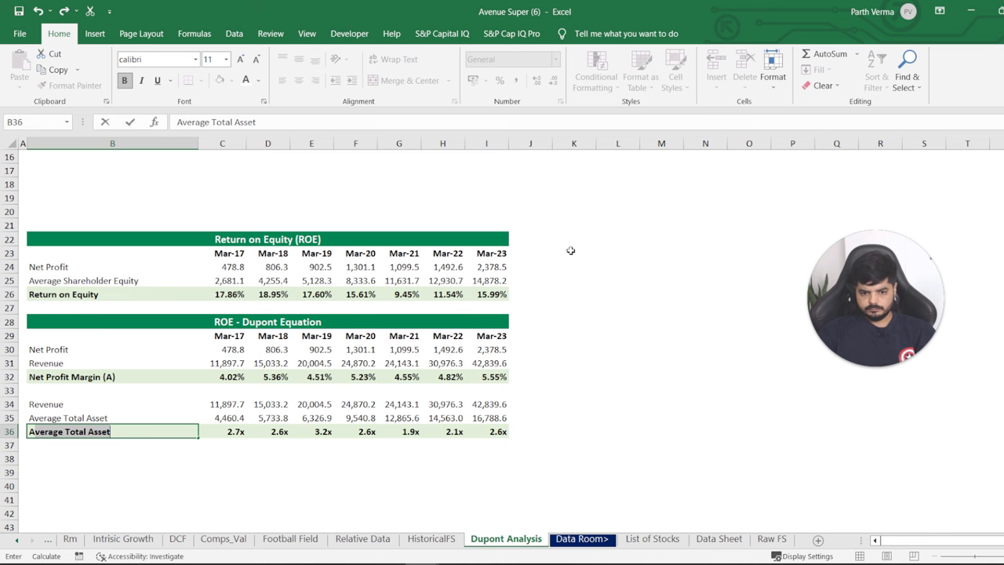
{"action": "type", "text": "sset Turn"}
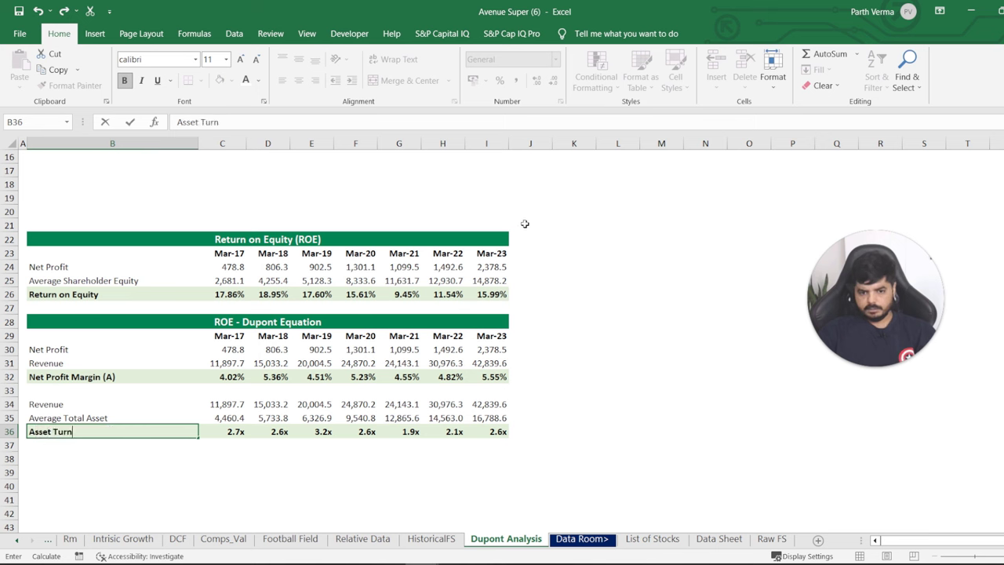
{"action": "type", "text": "over Ratio"}
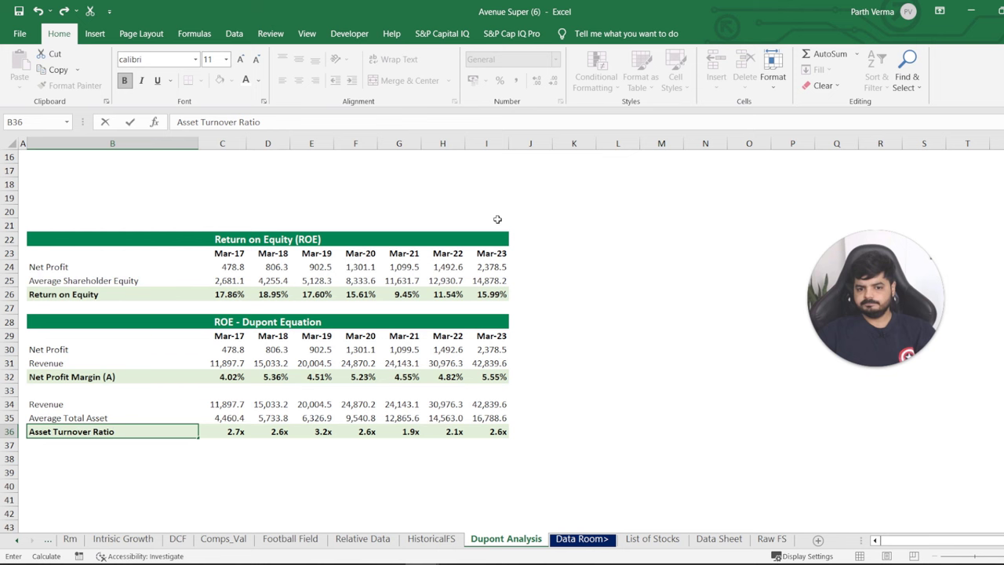
{"action": "key", "text": "Return"}
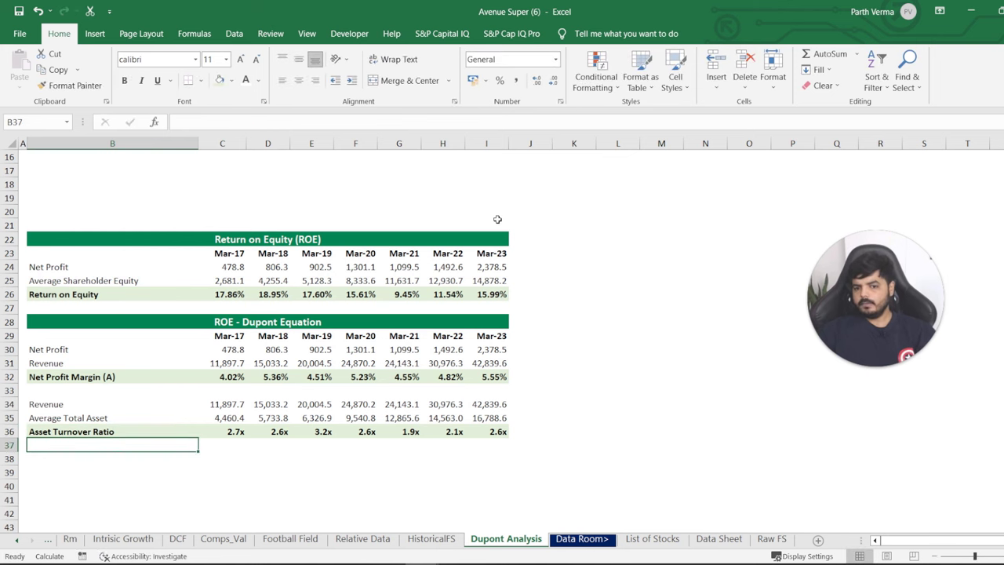
Append "(B)" to the B36 label so it reads "Asset Turnover Ratio (B)".
{"action": "key", "text": "Up"}
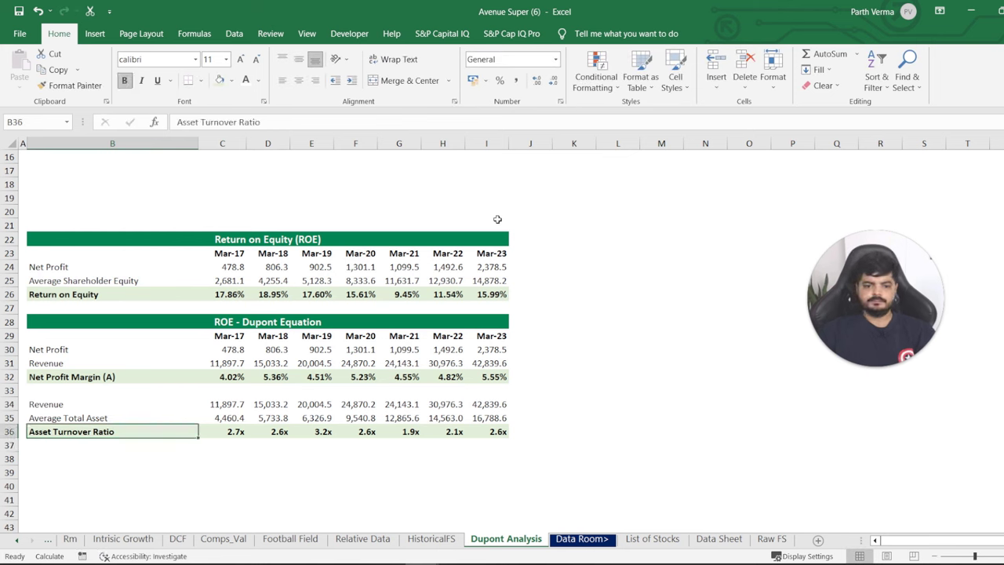
{"action": "key", "text": "Up"}
{"action": "key", "text": "Up"}
{"action": "key", "text": "shift+Down"}
{"action": "key", "text": "shift+Right"}
{"action": "key", "text": "shift+Right"}
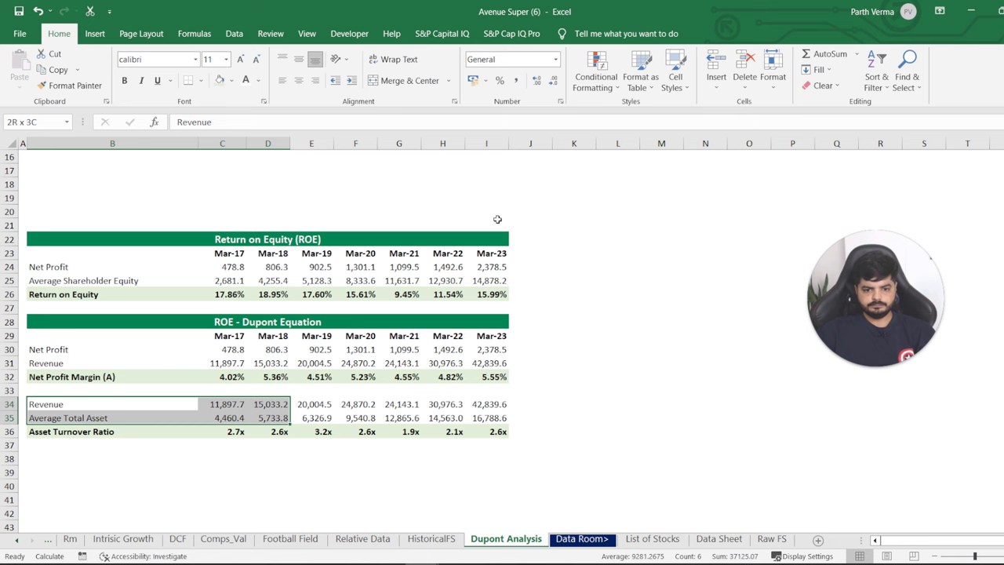
{"action": "key", "text": "shift+Right"}
{"action": "key", "text": "Down"}
{"action": "key", "text": "Left"}
{"action": "key", "text": "Down"}
{"action": "key", "text": "Right"}
{"action": "key", "text": "F2"}
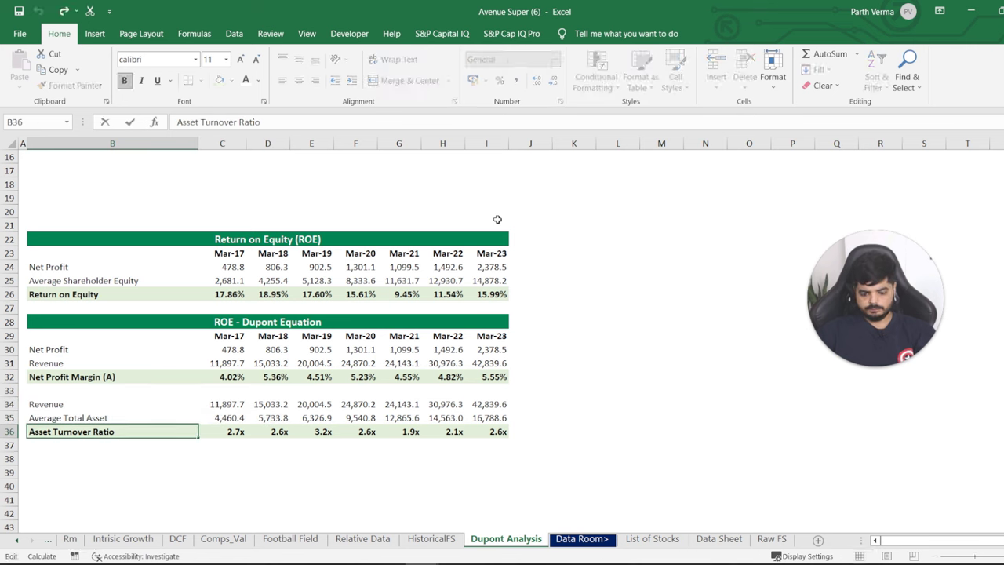
{"action": "type", "text": " (B"}
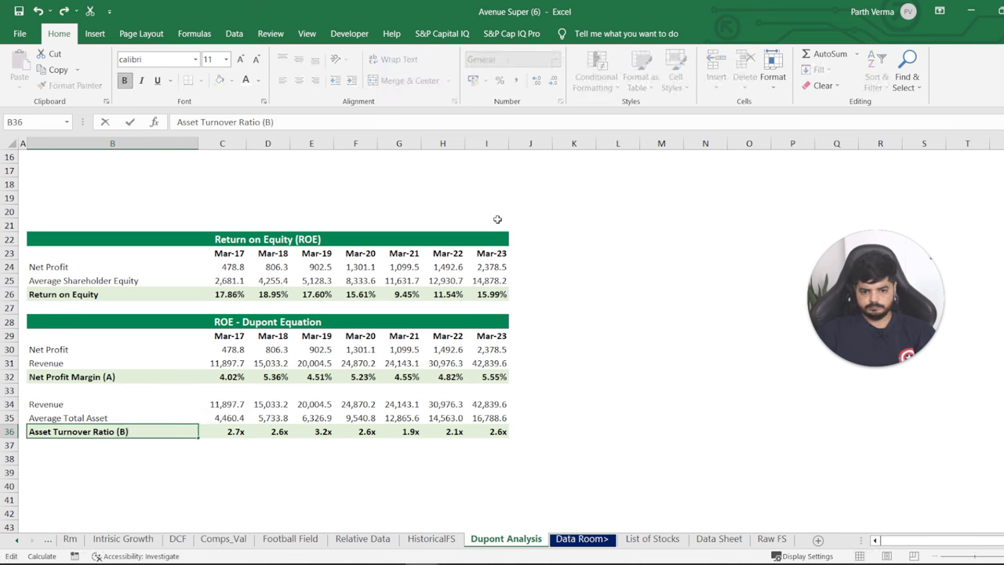
{"action": "key", "text": "Return"}
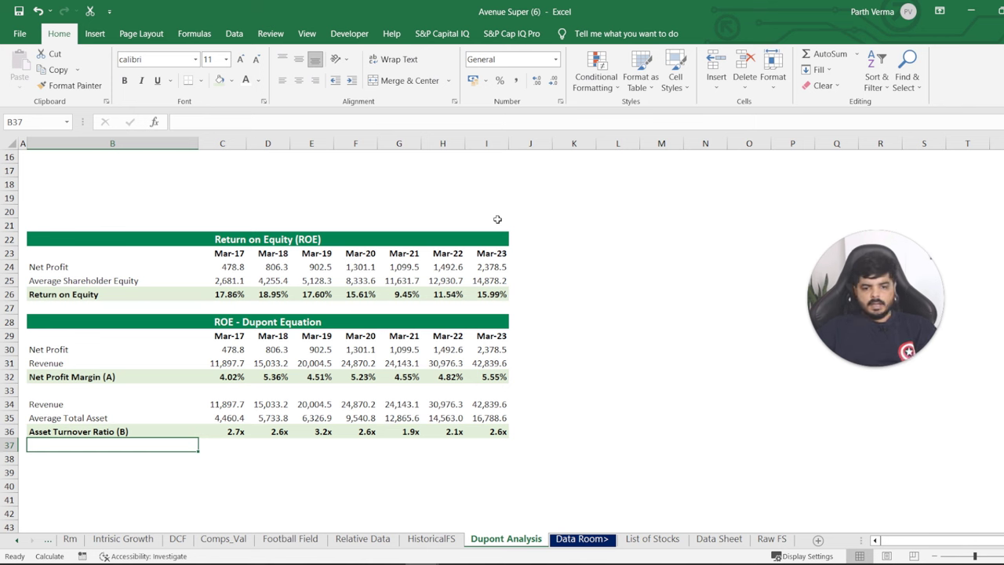
{"action": "key", "text": "Up"}
{"action": "key", "text": "Up"}
{"action": "key", "text": "Up"}
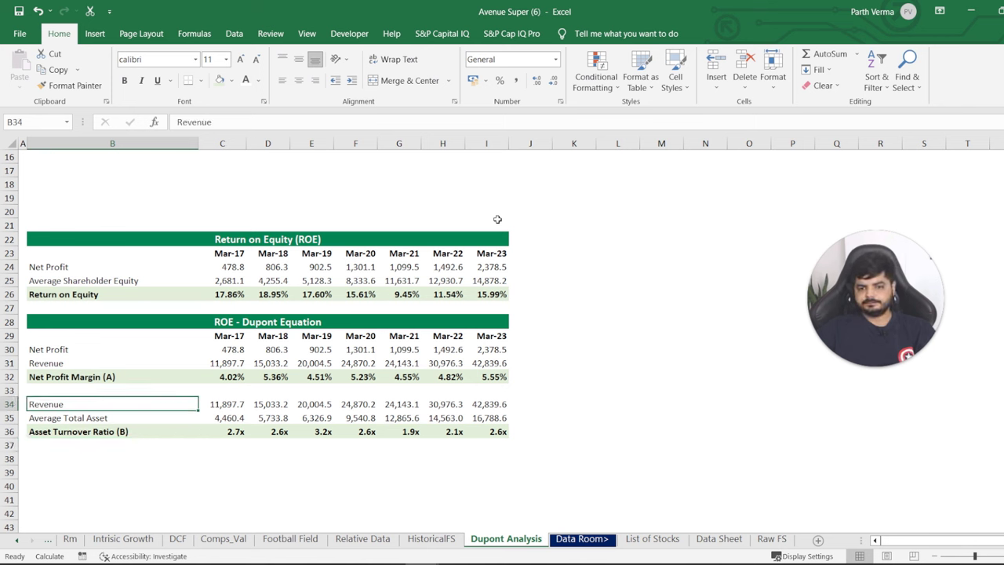
Copy the B34:I36 asset turnover block and paste it at B38.
{"action": "key", "text": "shift+Down"}
{"action": "key", "text": "shift+Down"}
{"action": "key", "text": "shift+Right"}
{"action": "key", "text": "shift+Right"}
{"action": "key", "text": "shift+Right"}
{"action": "key", "text": "shift+Right"}
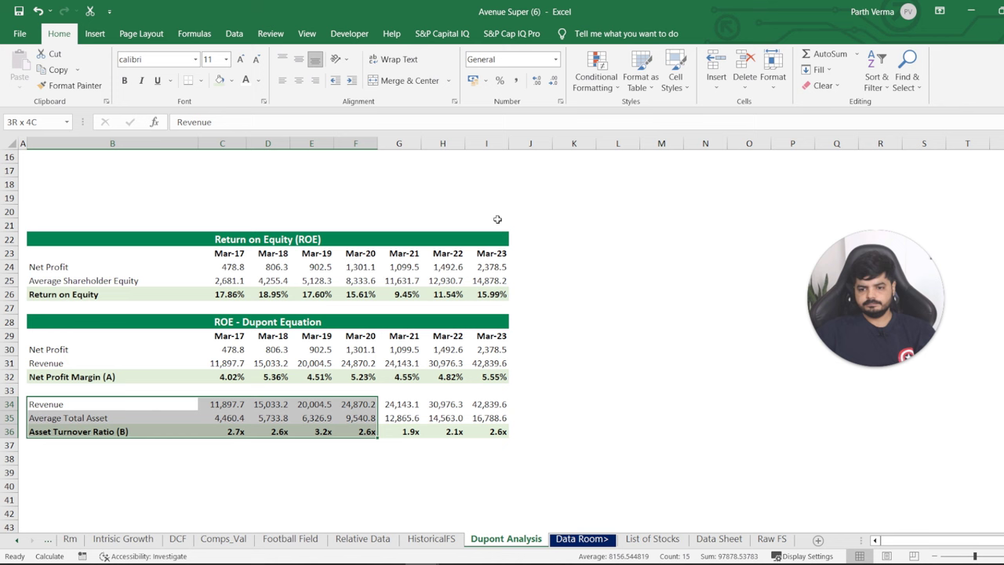
{"action": "key", "text": "shift+Right"}
{"action": "key", "text": "shift+Right"}
{"action": "key", "text": "shift+Right"}
{"action": "key", "text": "ctrl+c"}
{"action": "key", "text": "Down"}
{"action": "key", "text": "Down"}
{"action": "key", "text": "Down"}
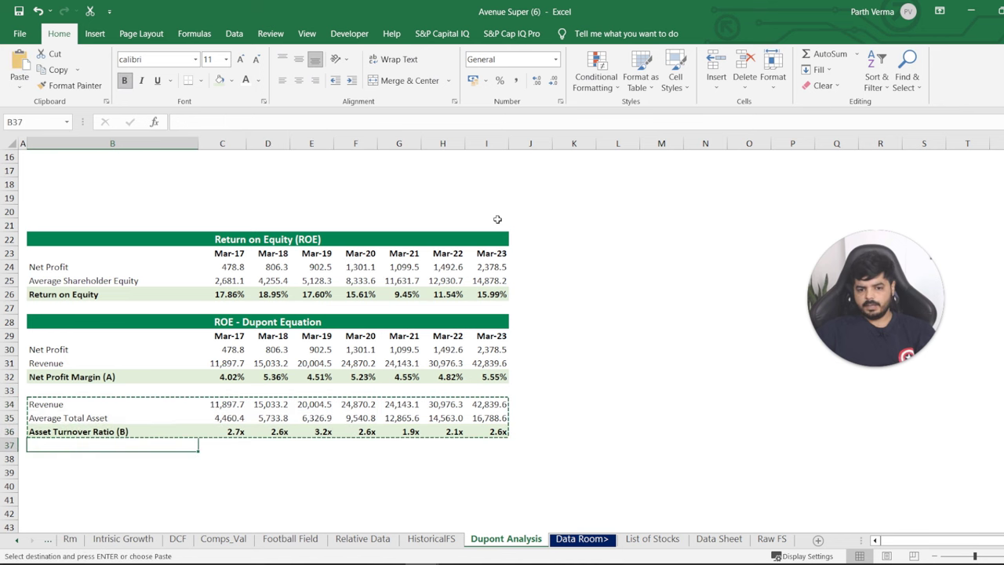
{"action": "key", "text": "Down"}
{"action": "key", "text": "ctrl+v"}
Start relabelling B38 as "Average Total Asset".
{"action": "key", "text": "Up"}
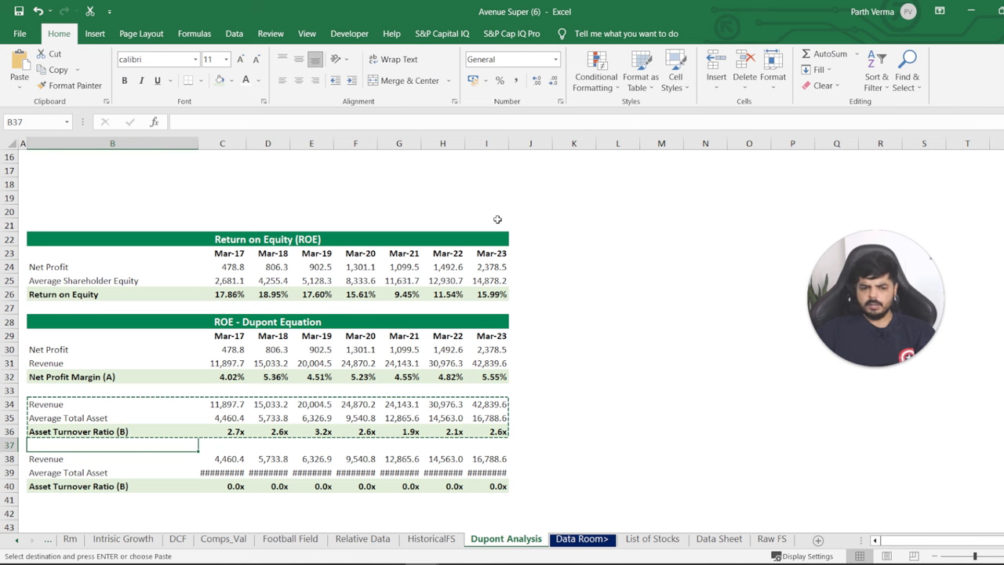
{"action": "key", "text": "Down"}
{"action": "type", "text": "Aver"}
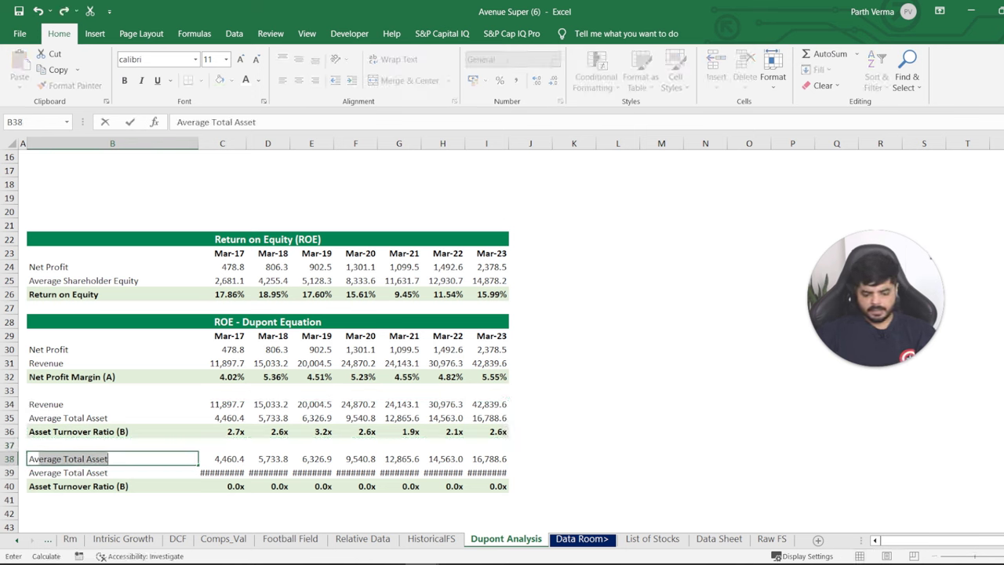